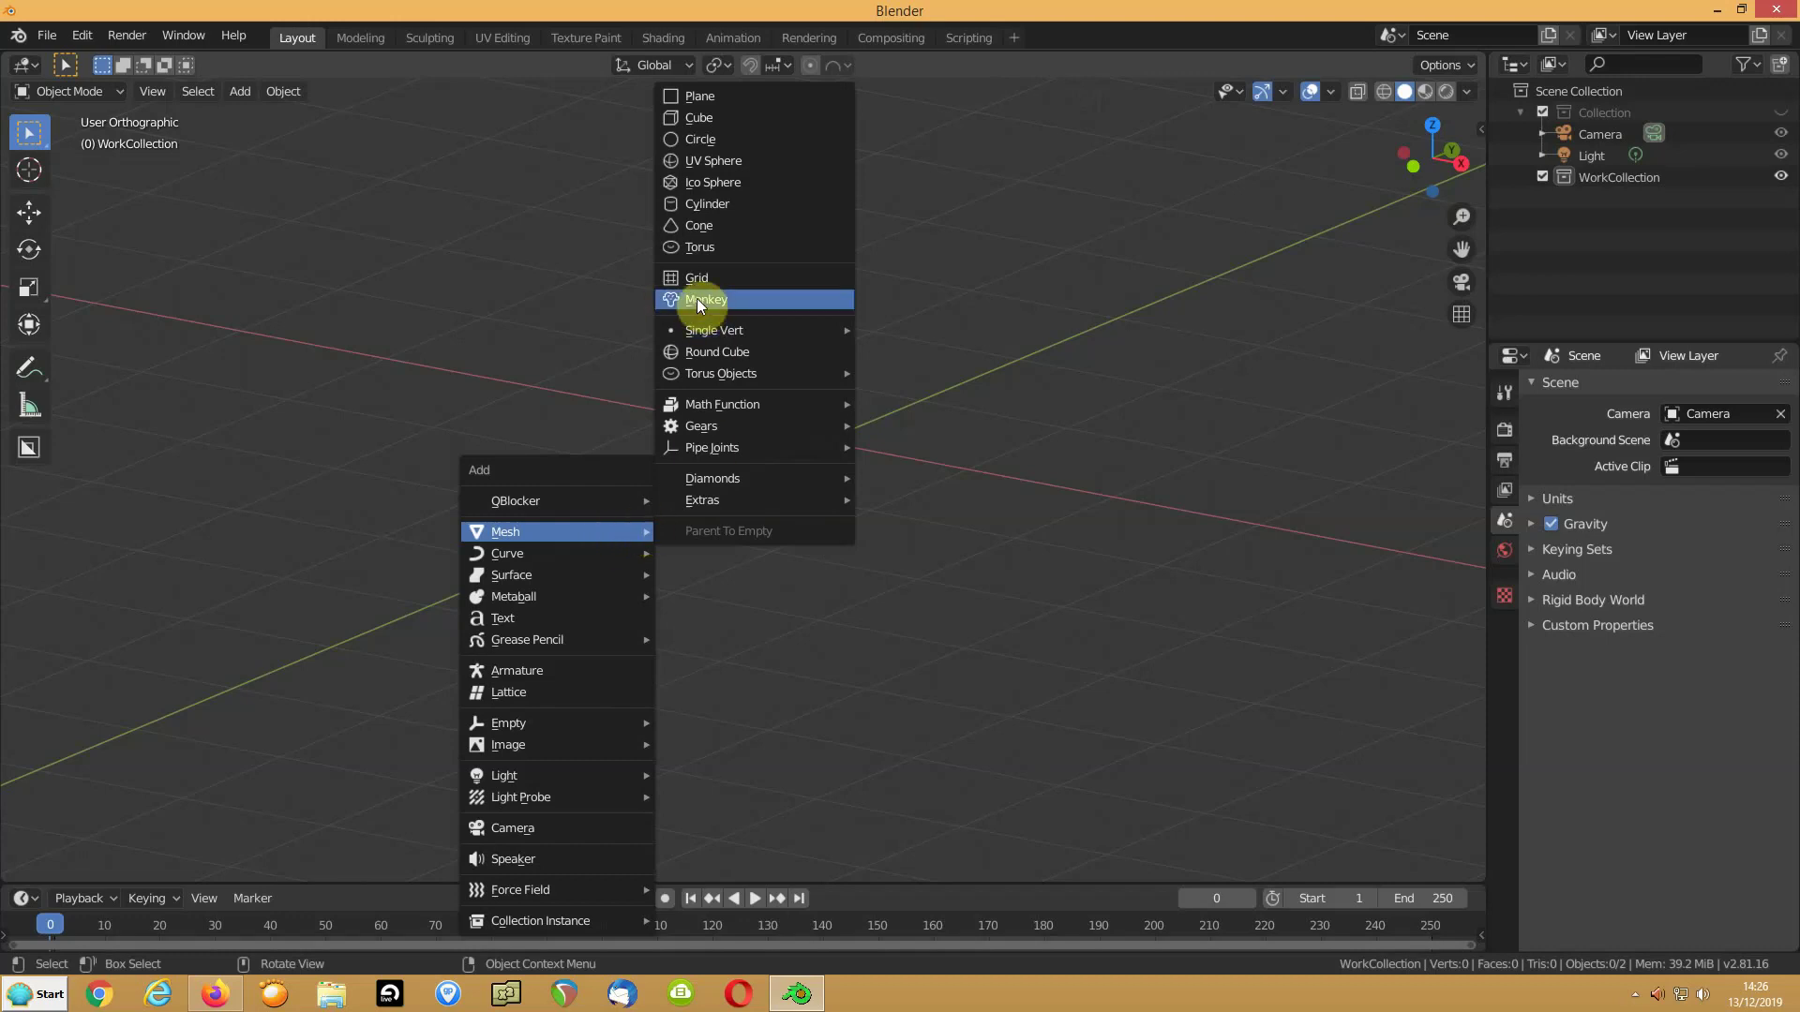
Add a cylinder mesh with 33 vertices
left_click(683, 212)
left_click(275, 608)
type("33")
key("Return")
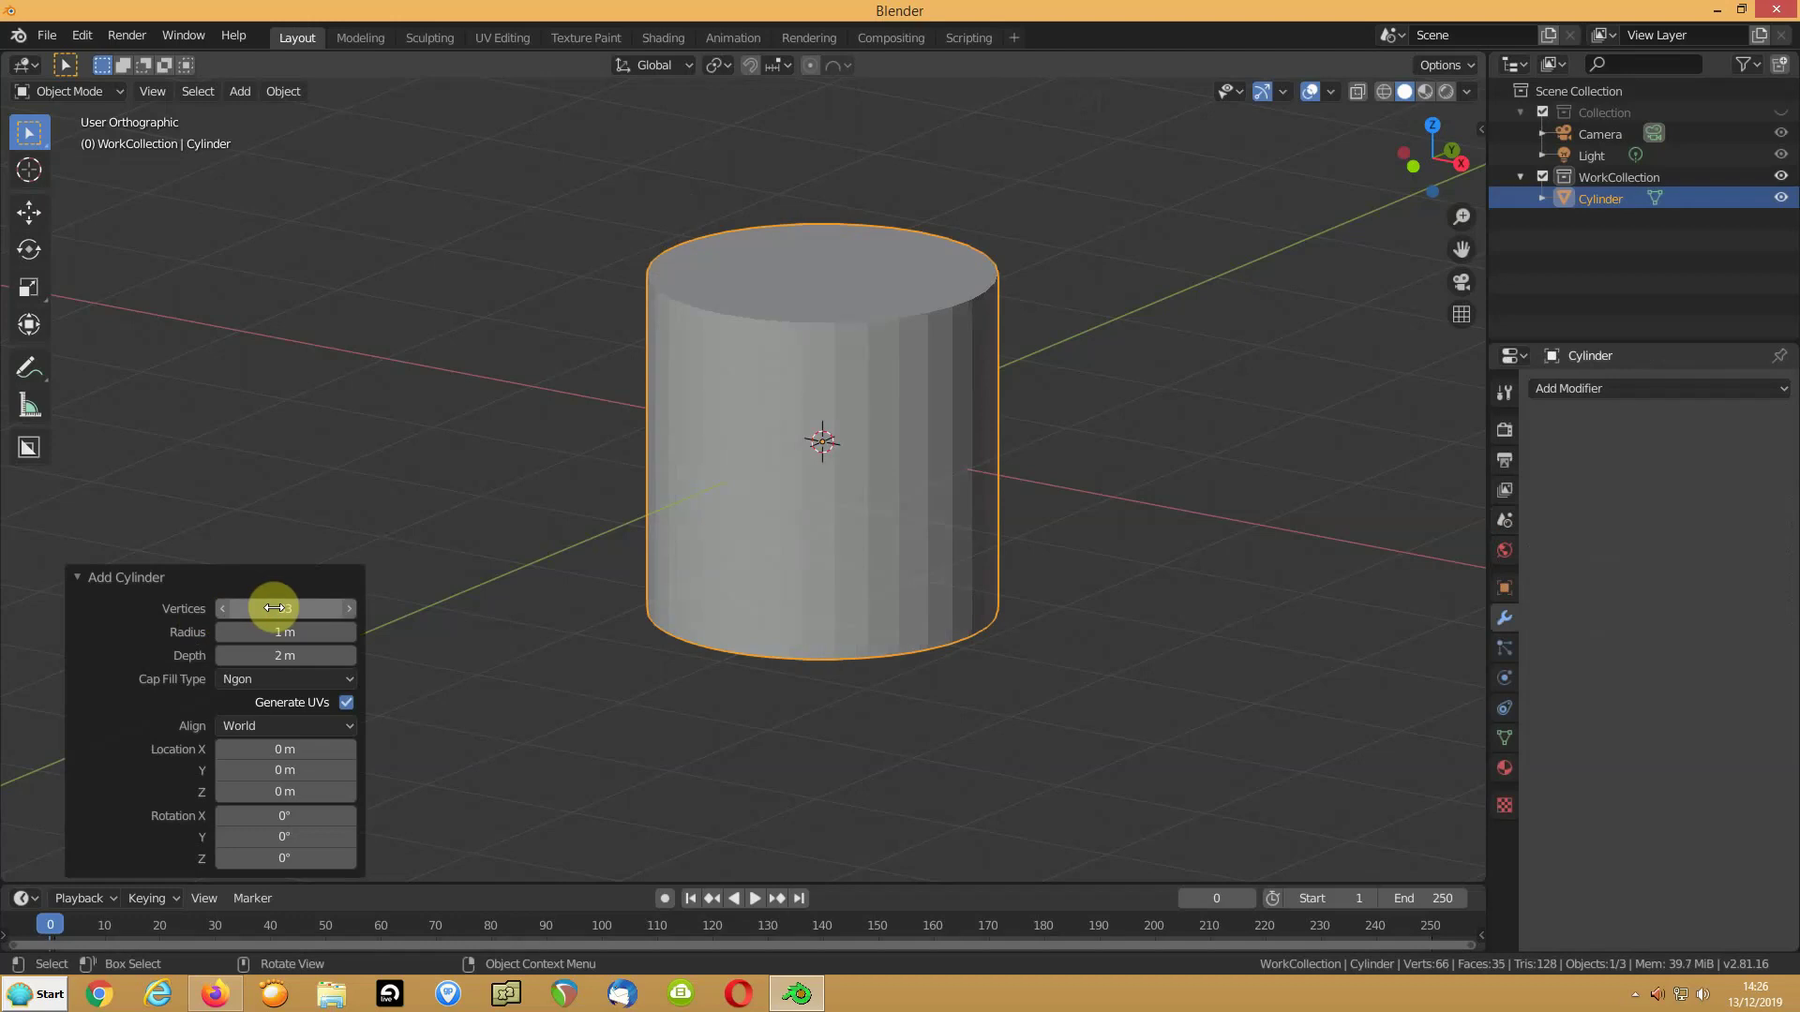
left_click(517, 401)
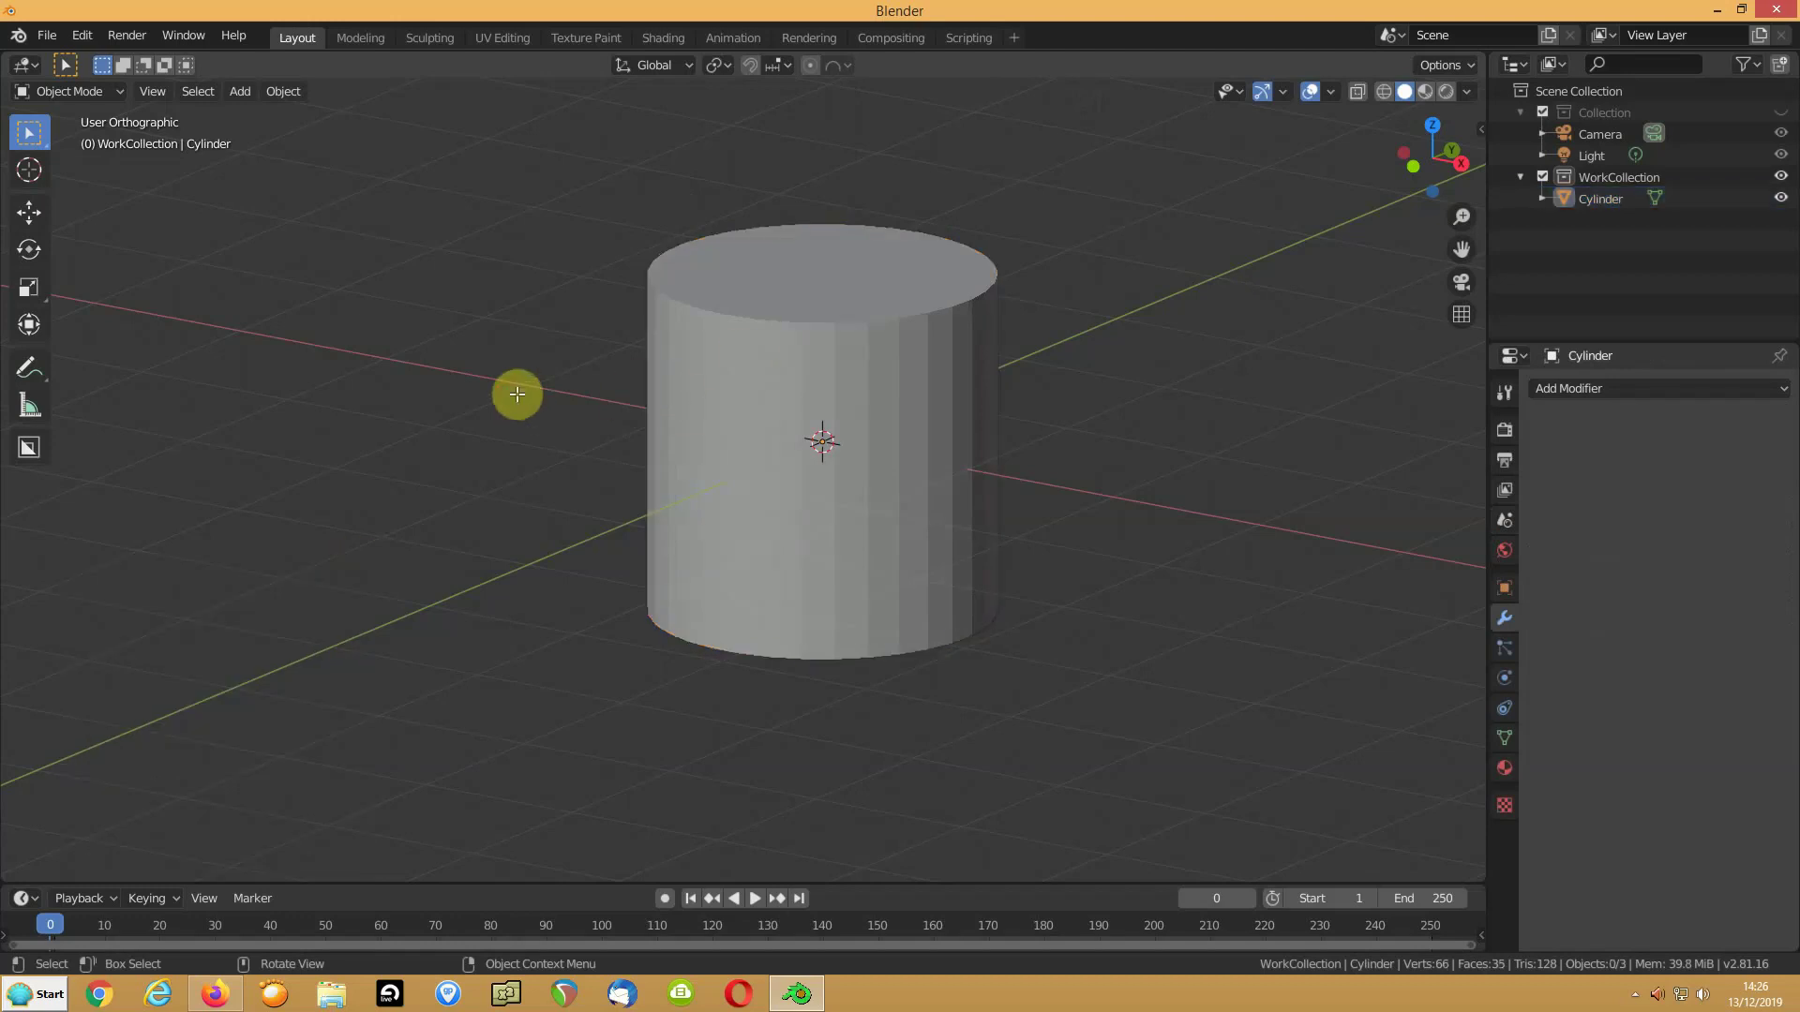
In Edit Mode, rotate the cylinder 90° about X and scale it 2× along Y
key("Tab")
type("sx90")
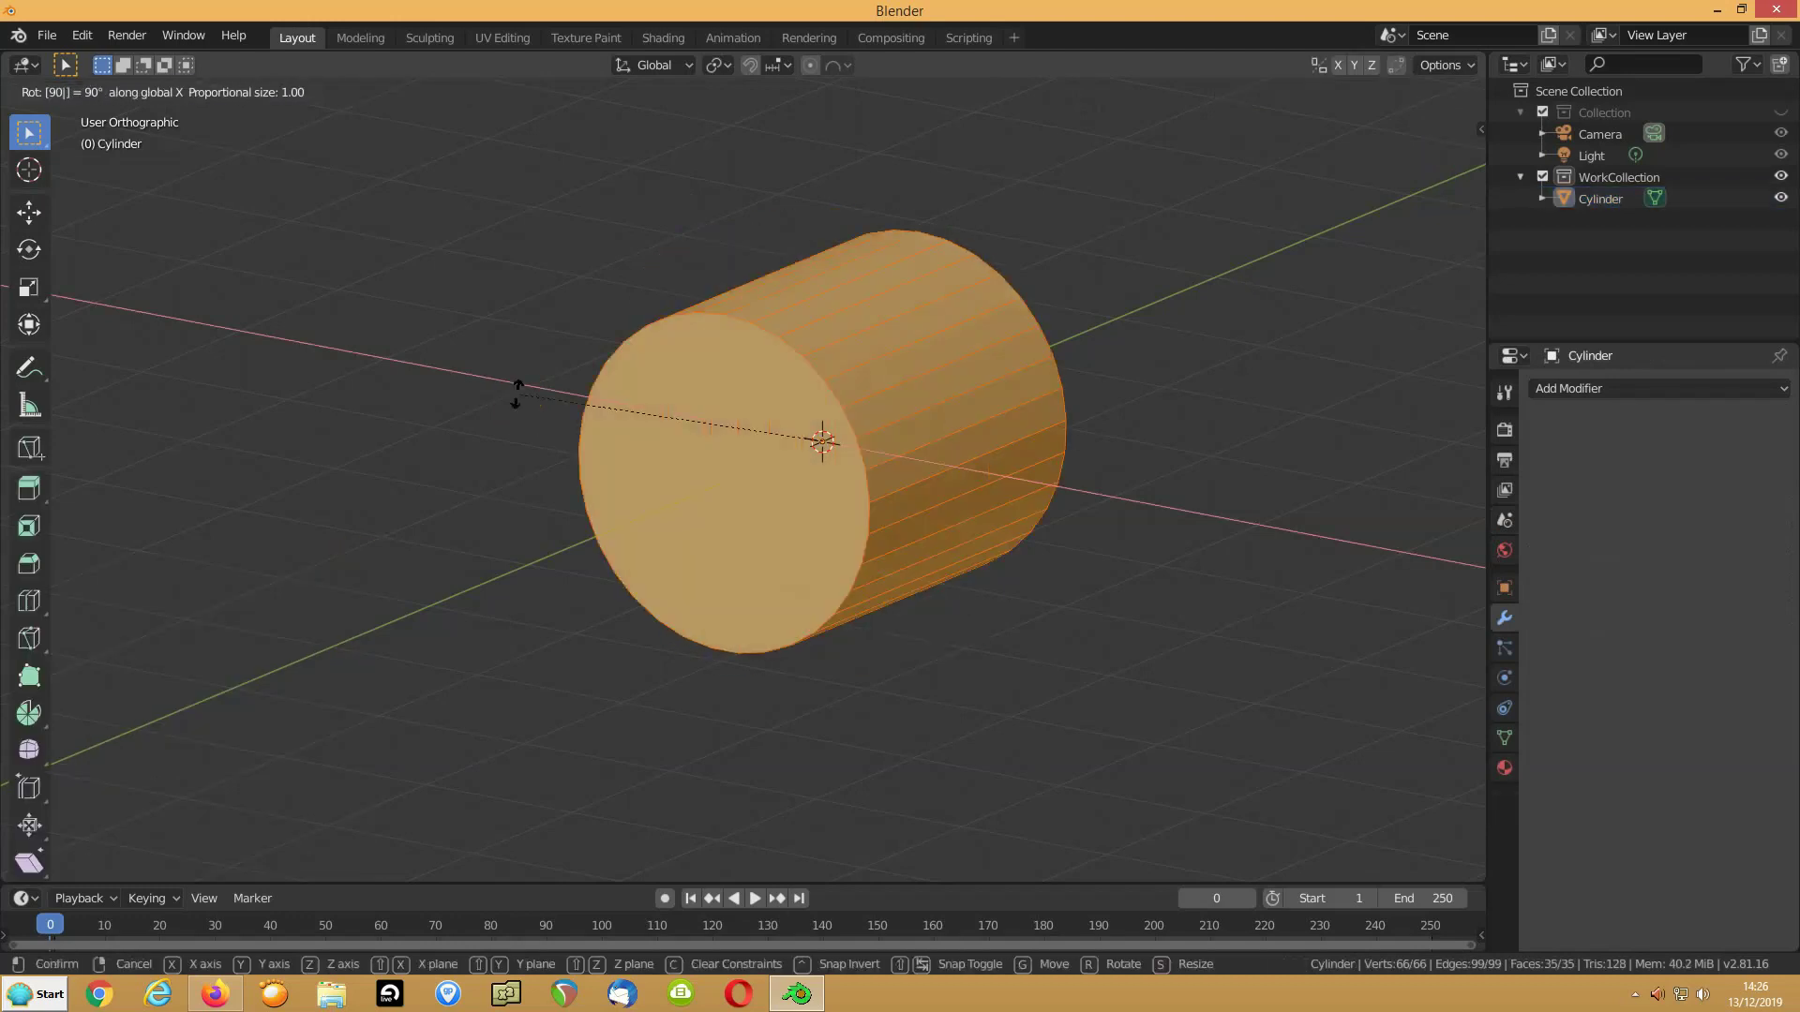
key("Return")
type("sx2")
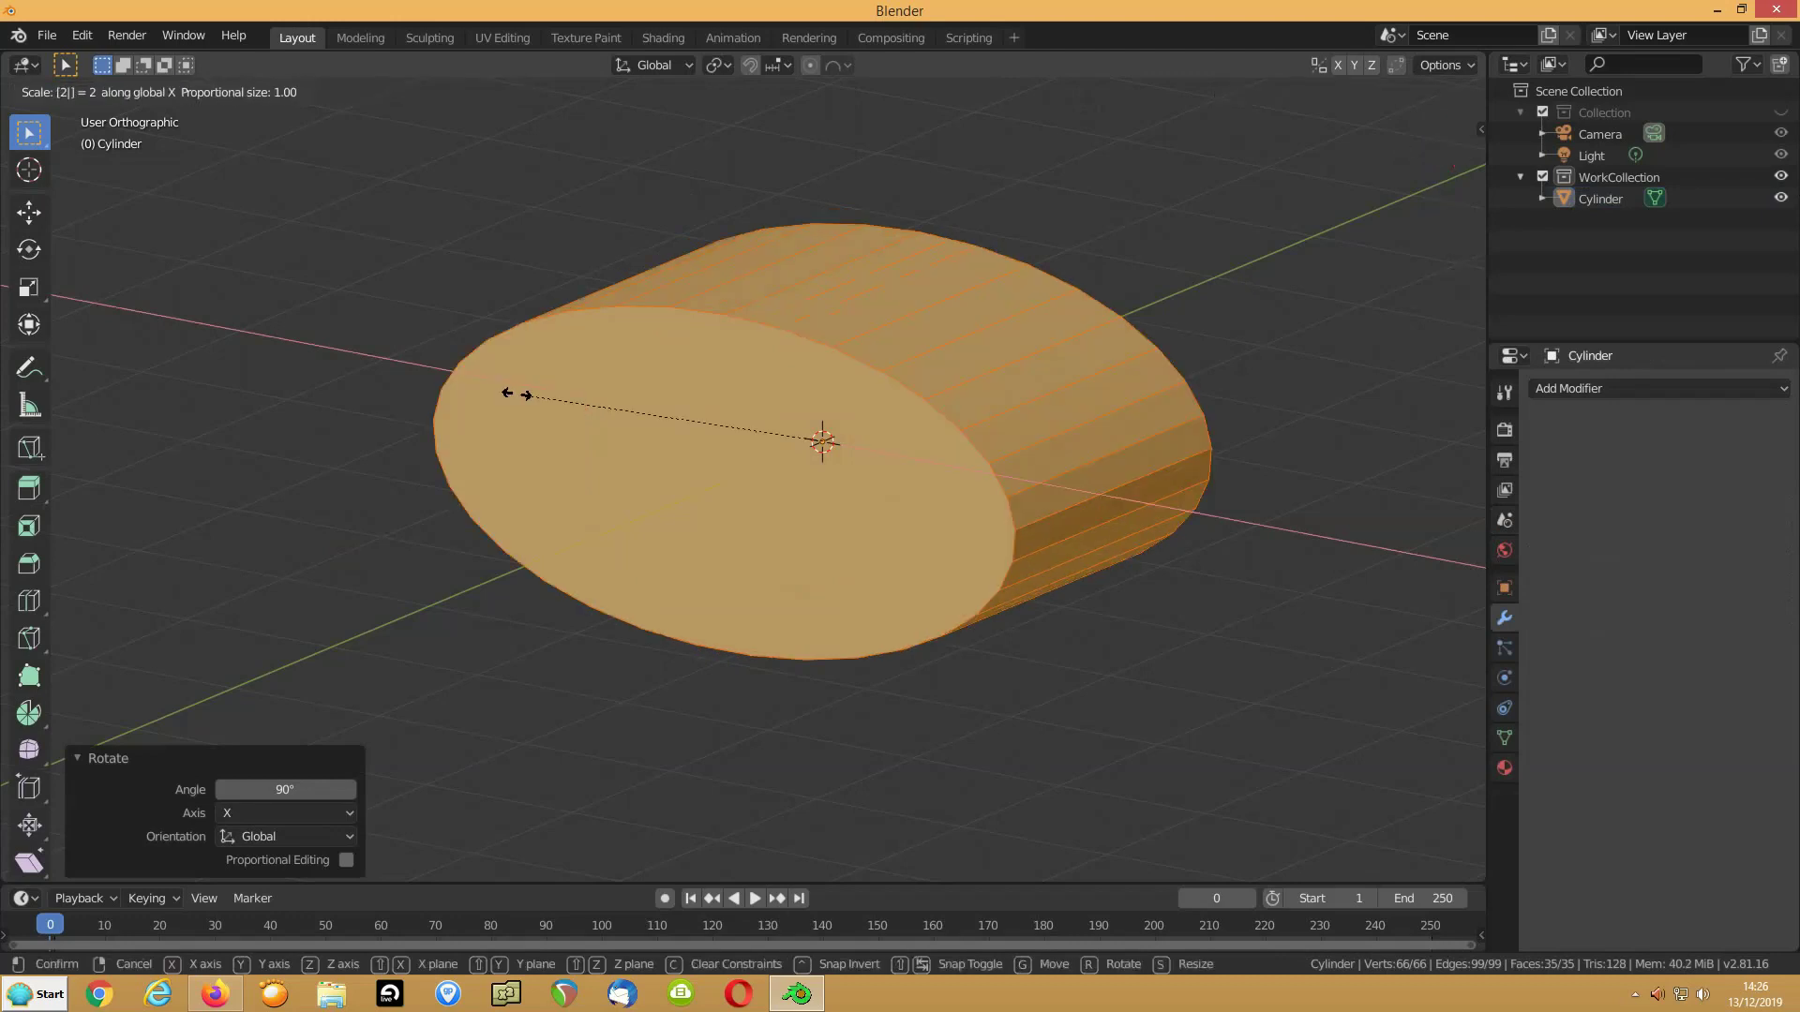
right_click(516, 394)
type("sy2")
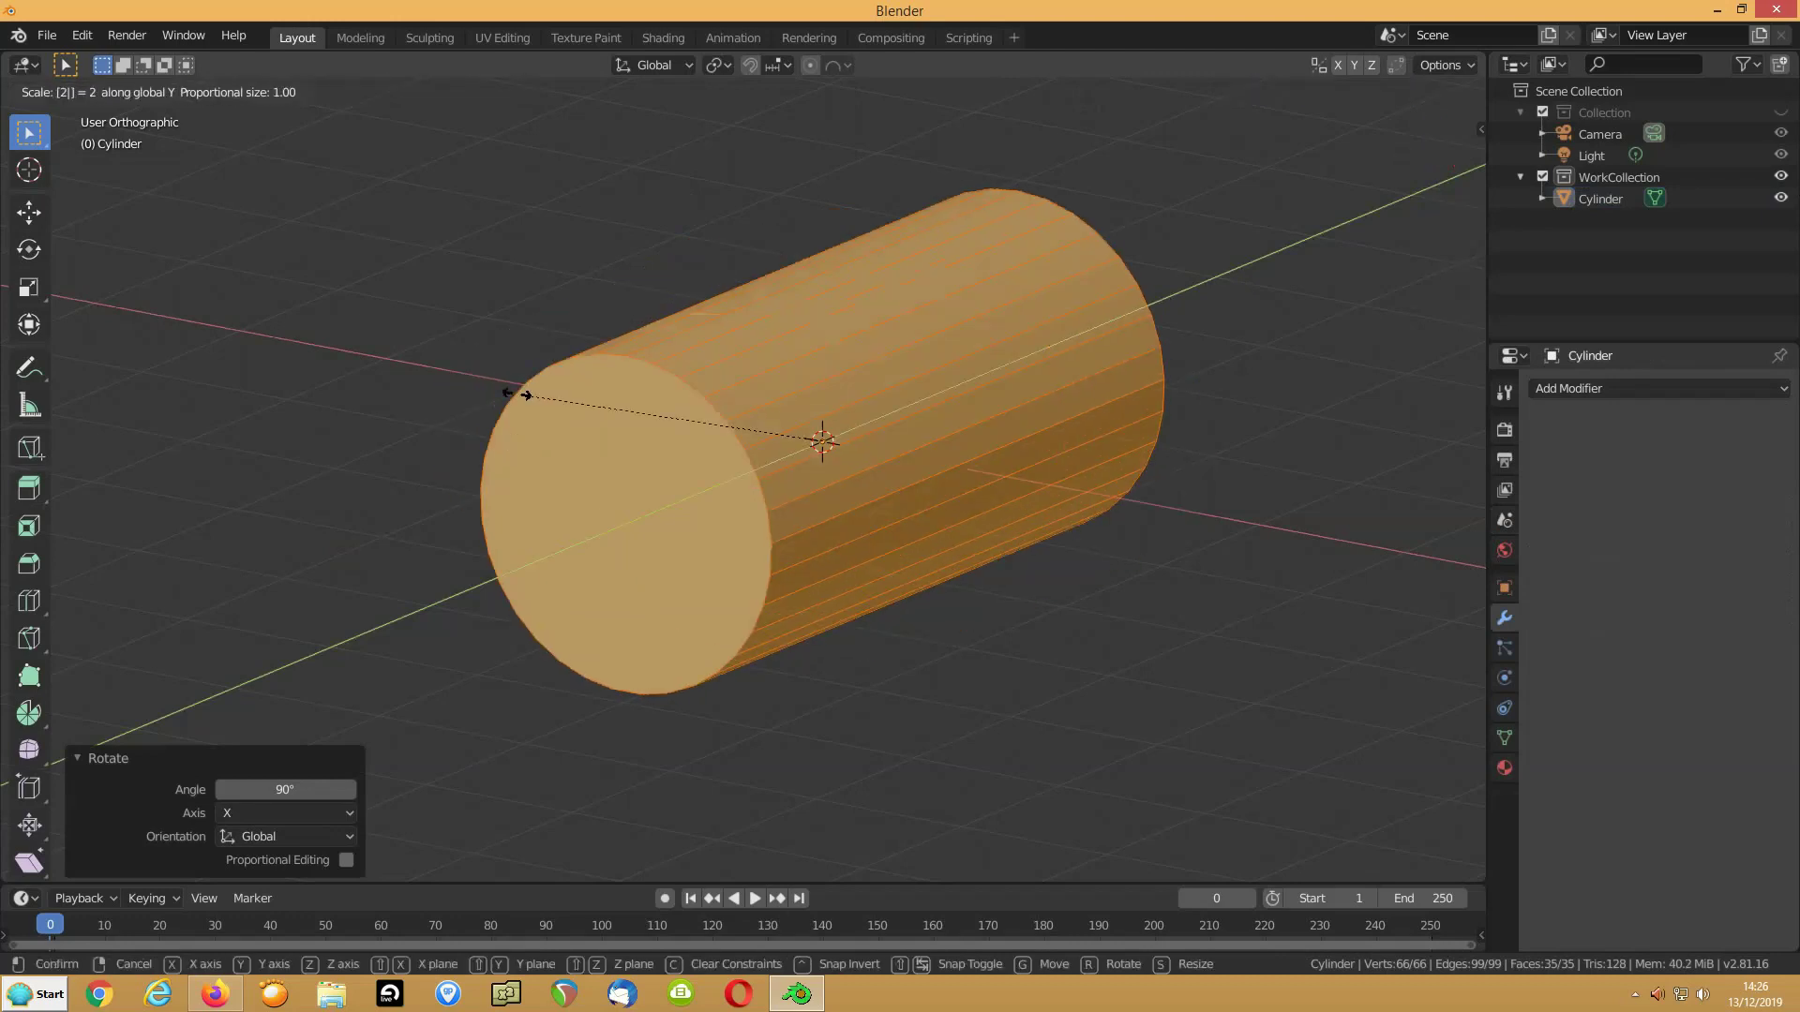
left_click(517, 393)
mouse_move(517, 393)
middle_mouse_down()
mouse_move(703, 410)
mouse_move(720, 438)
mouse_move(742, 426)
mouse_move(623, 487)
mouse_move(715, 506)
middle_mouse_up()
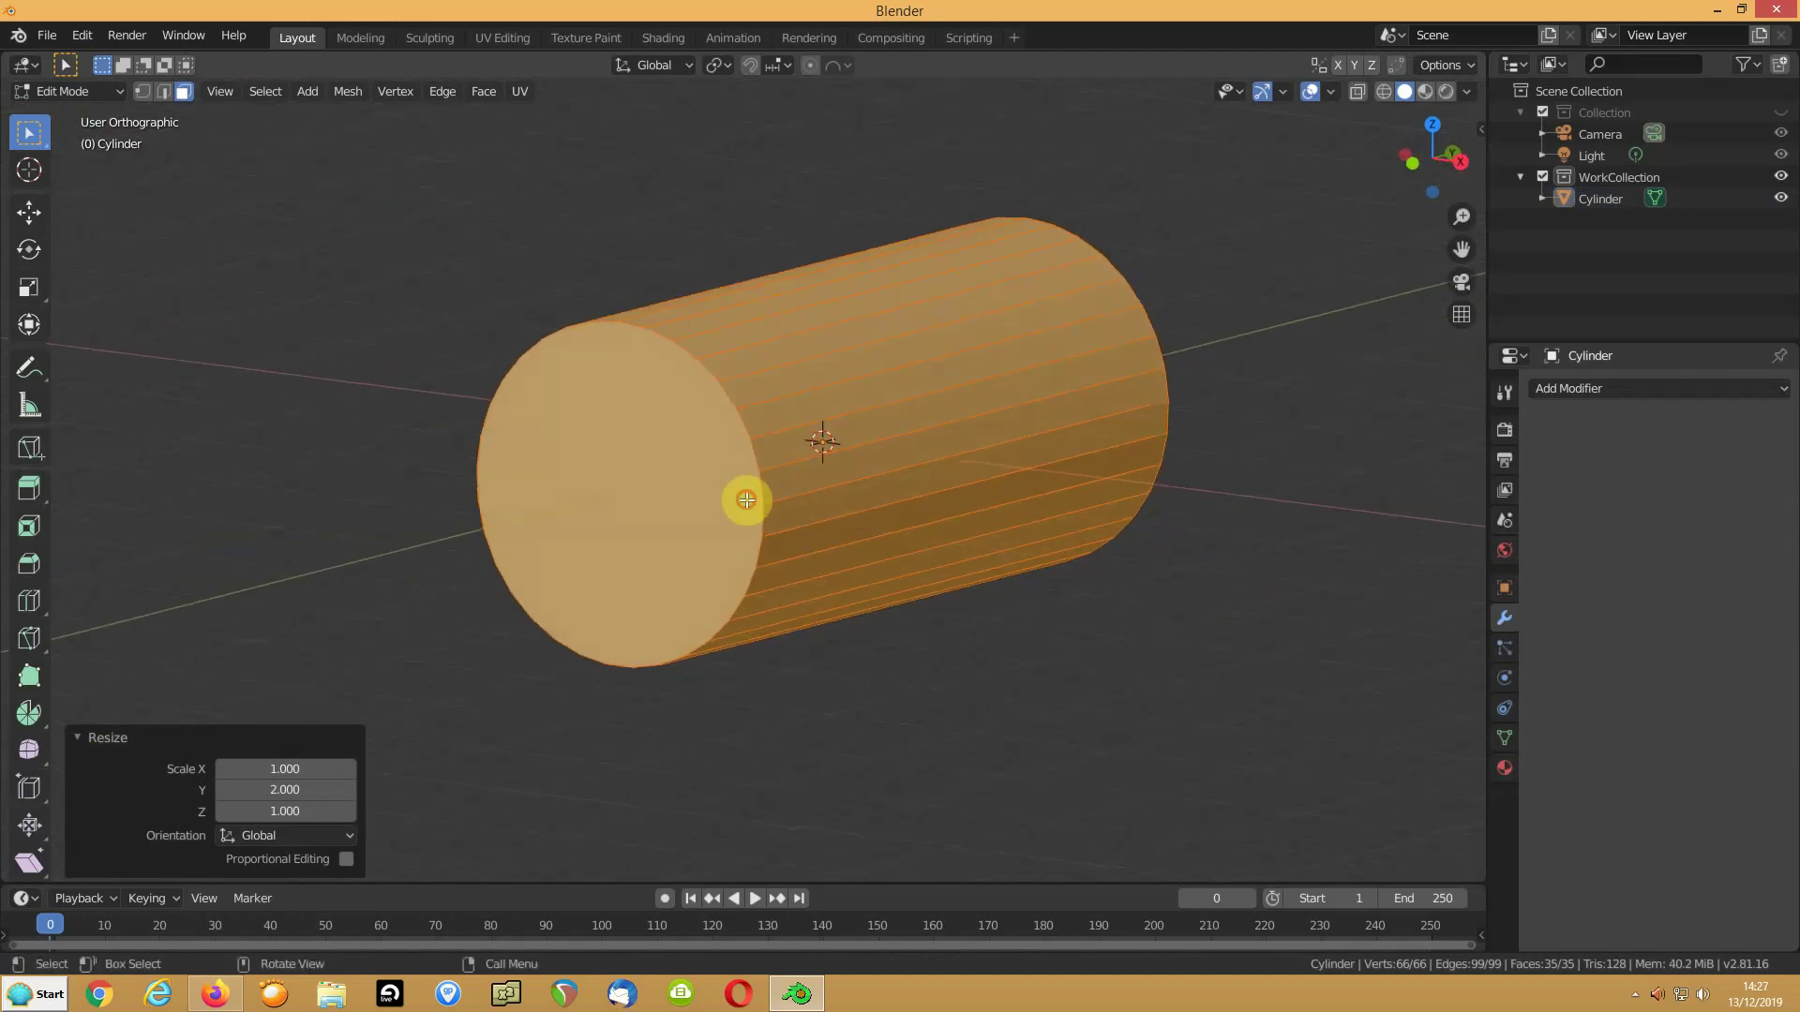
Connect two opposite rim vertices of the end face with an edge
left_click(717, 494)
key("1")
left_click(763, 504)
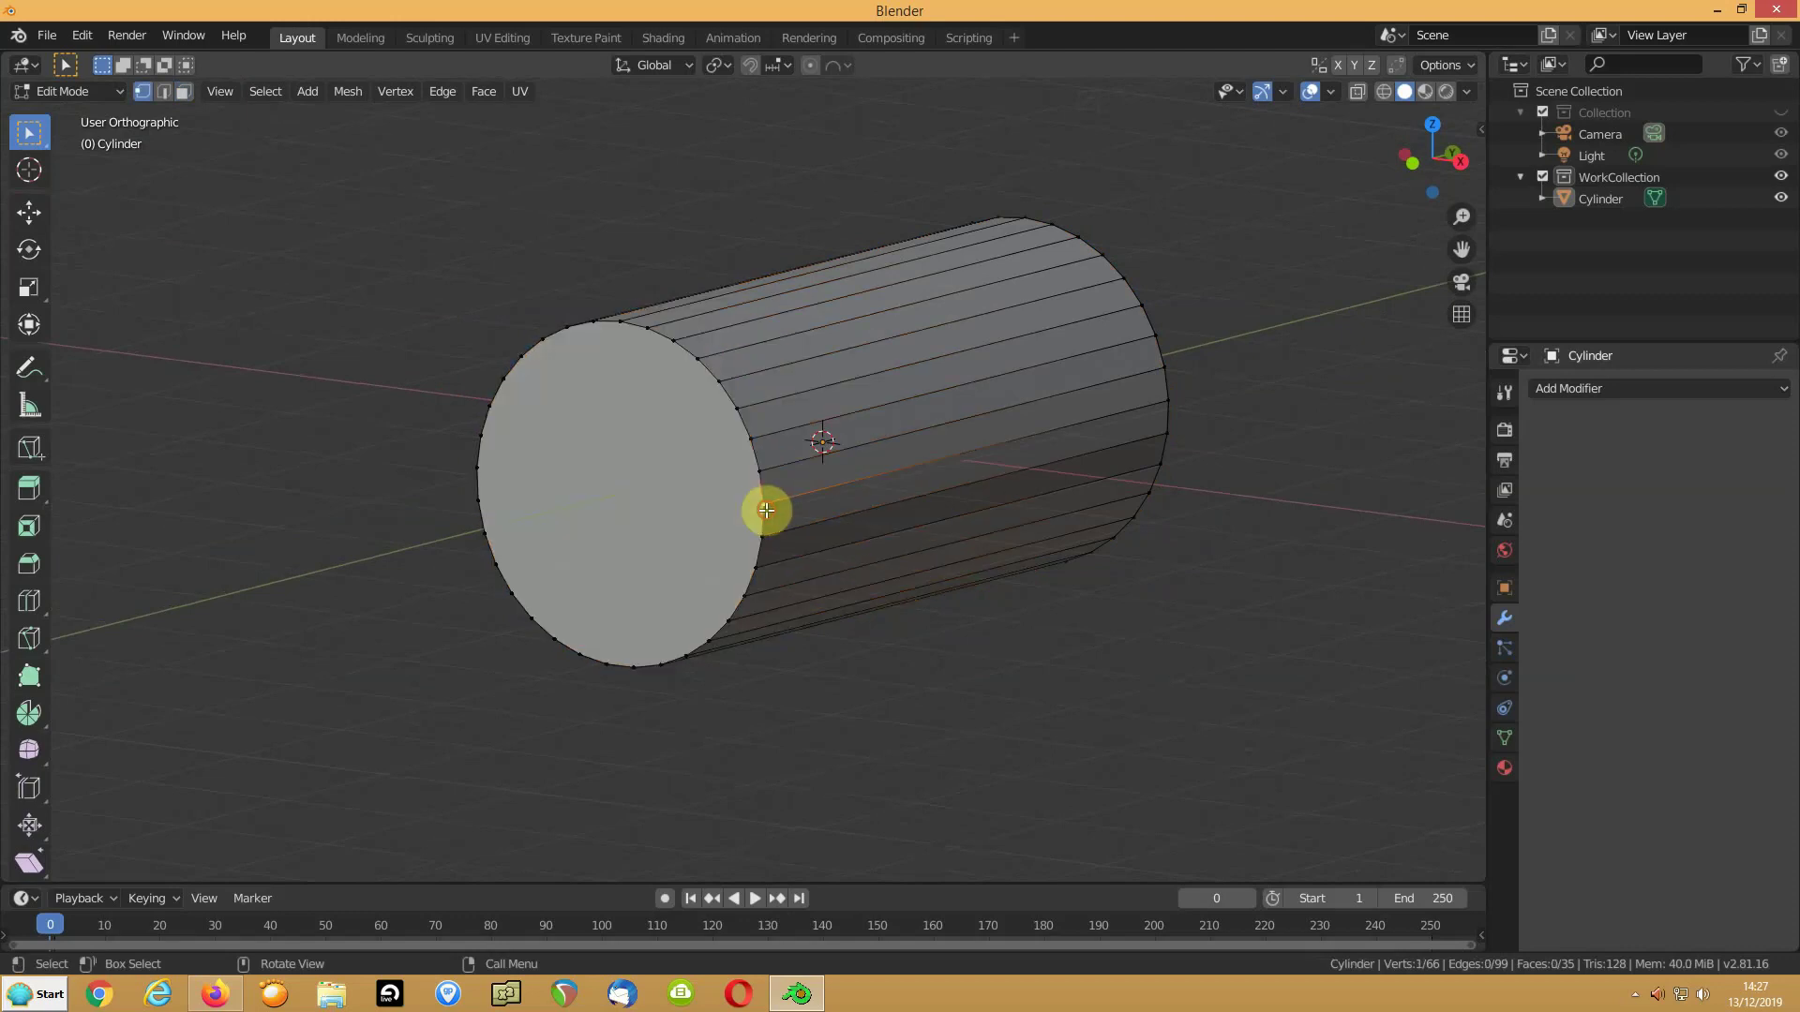
key("KP_1")
mouse_move(643, 462)
middle_mouse_down()
mouse_move(731, 469)
mouse_move(571, 547)
middle_mouse_up()
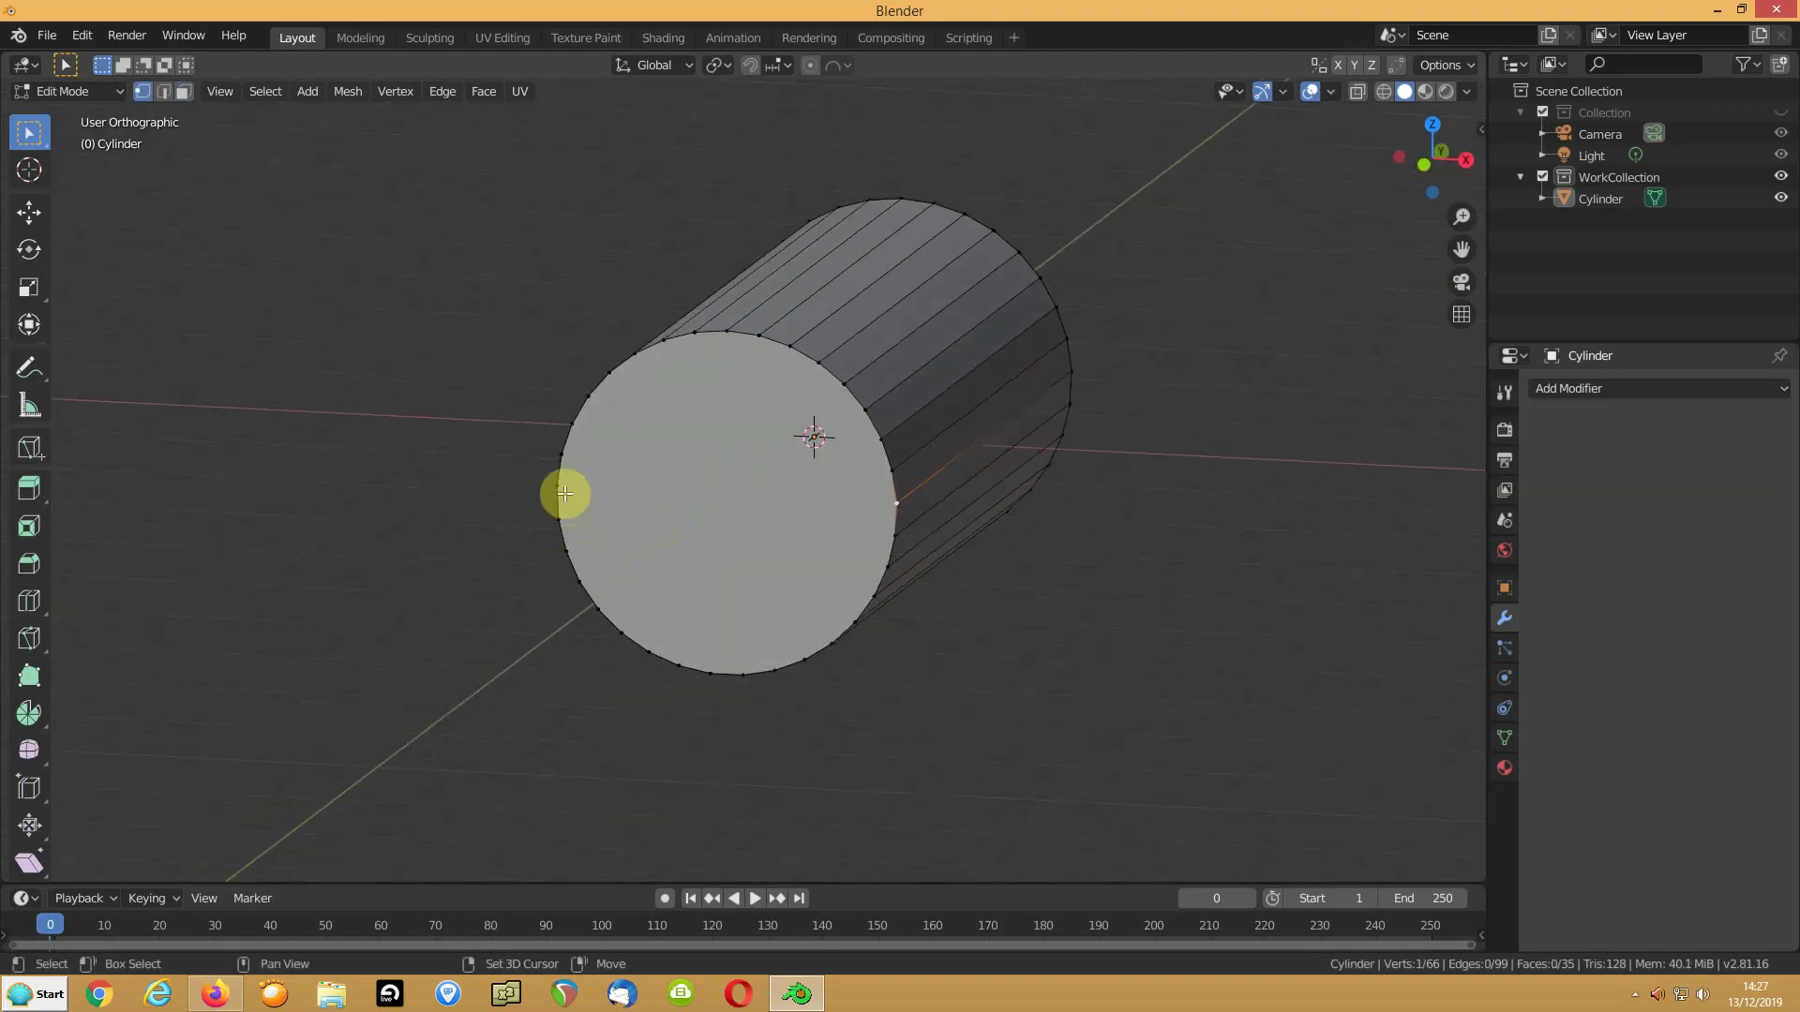
left_click(565, 493, "shift")
key("j")
mouse_move(543, 582)
middle_mouse_down()
mouse_move(550, 538)
mouse_move(732, 503)
mouse_move(662, 535)
middle_mouse_up()
Symmetrize the whole mesh, then select the middle edge loop
key("a")
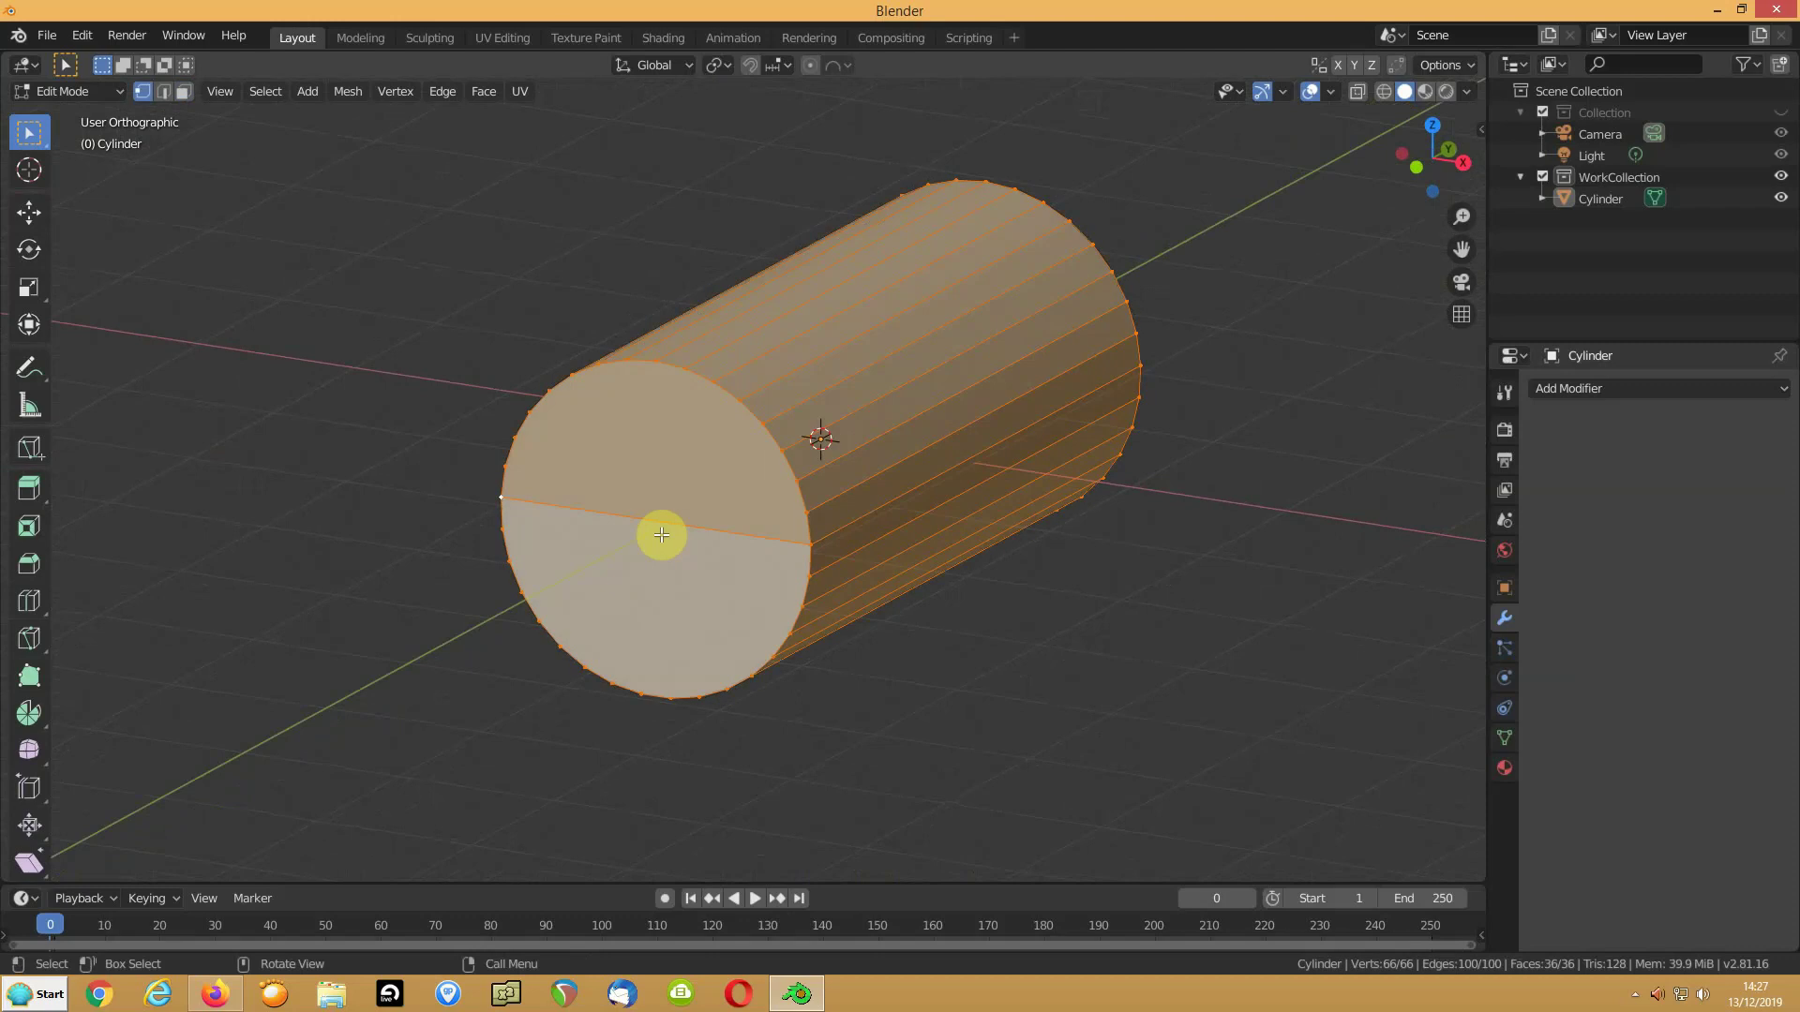
left_click(343, 92)
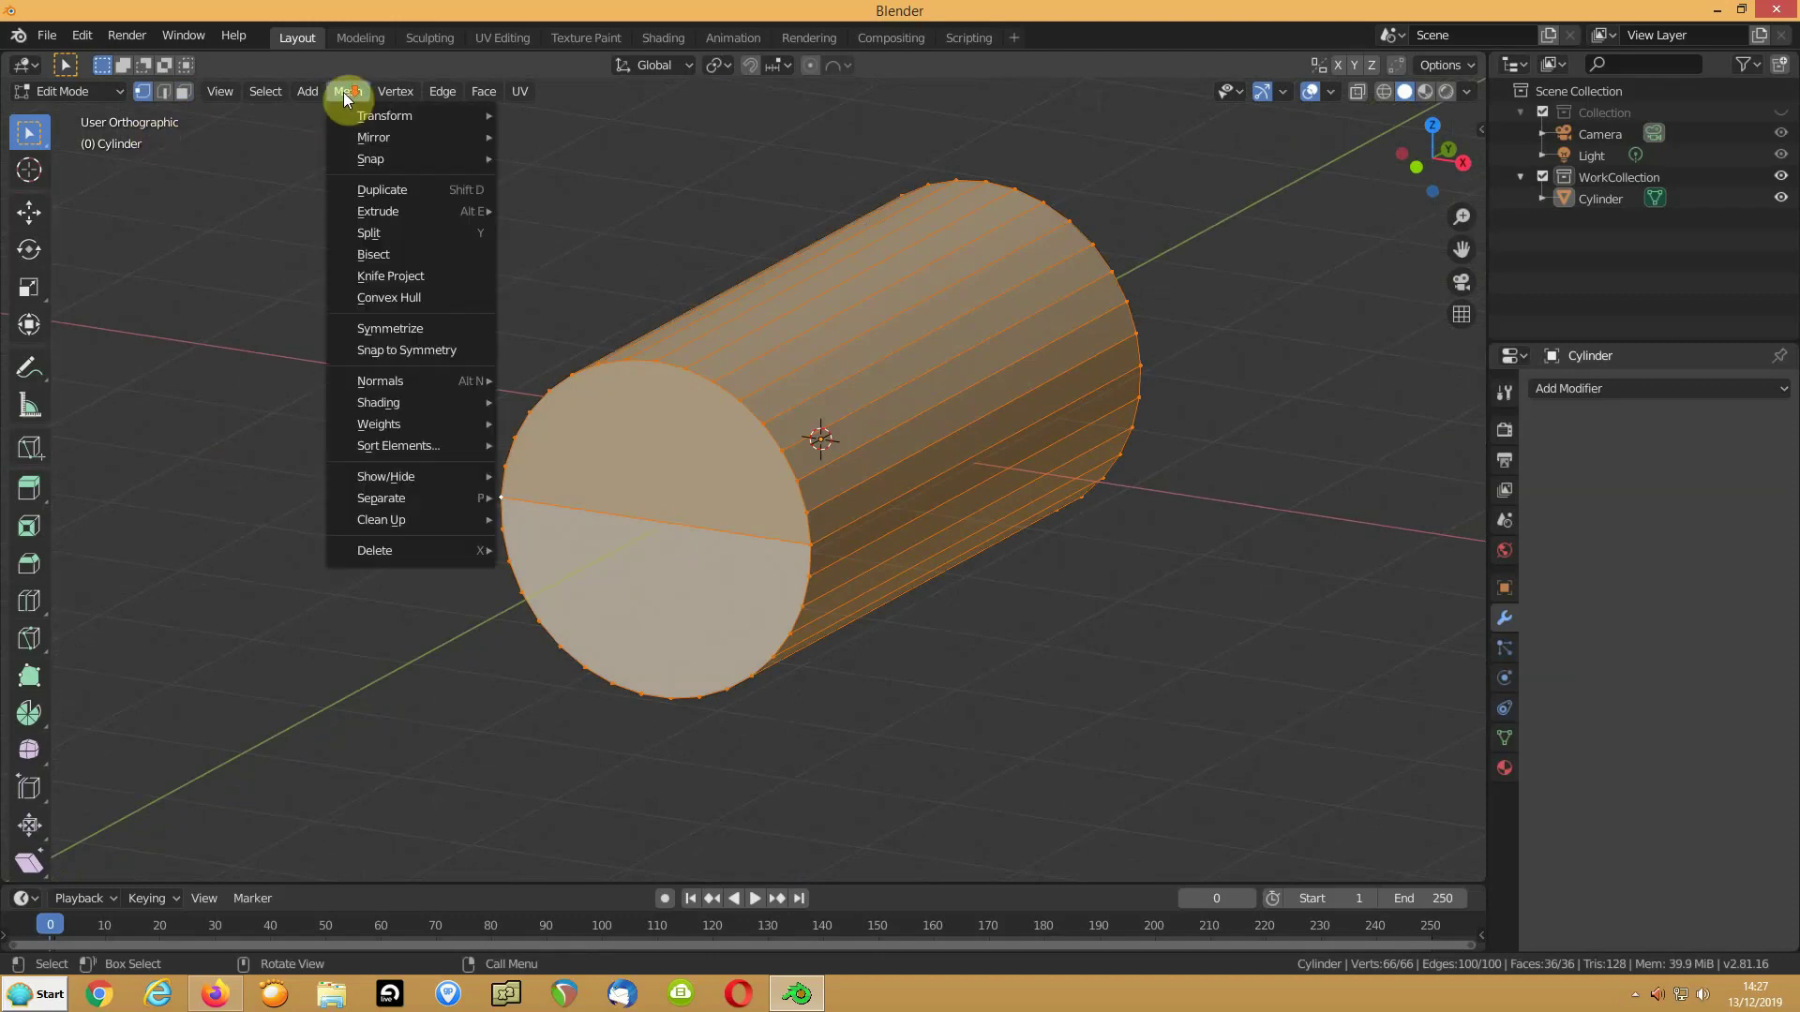
left_click(378, 330)
mouse_move(900, 410)
middle_mouse_down()
mouse_move(586, 394)
mouse_move(856, 401)
mouse_move(781, 442)
mouse_move(815, 481)
middle_mouse_up()
key("2")
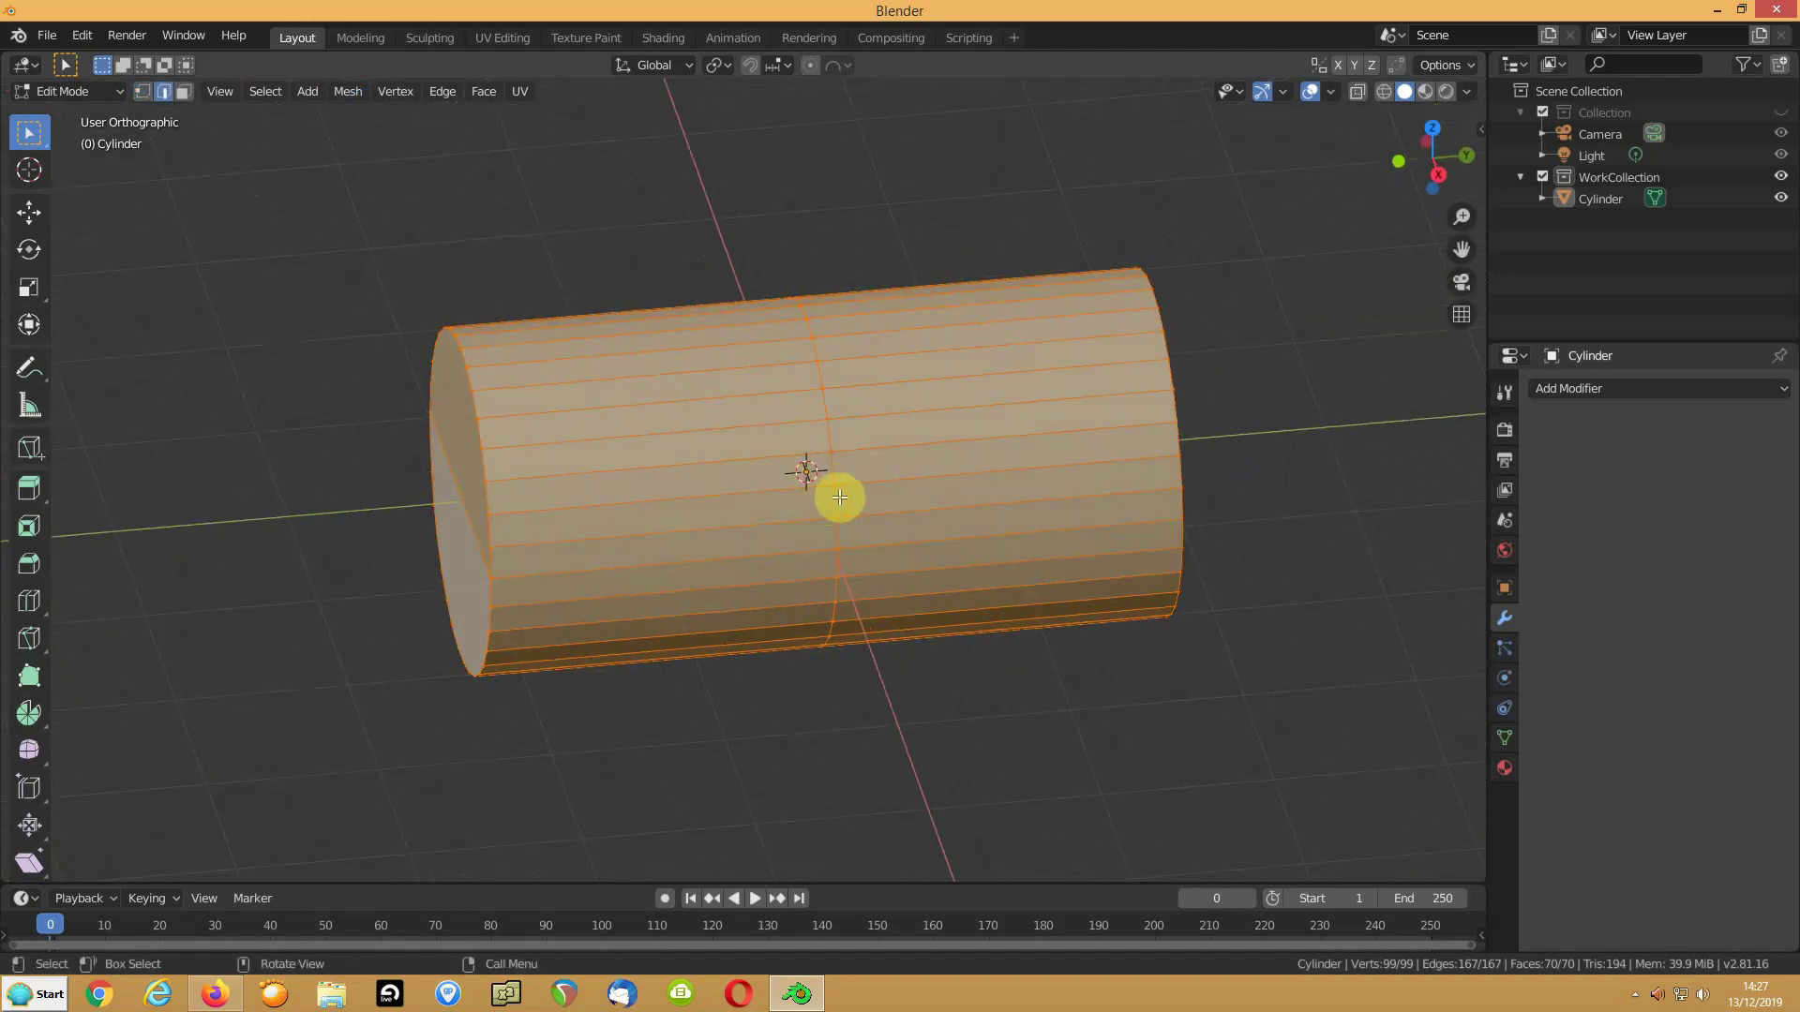
left_click(832, 492, "alt")
Bevel the middle edge loop with 7 segments at about 1.66 m width
key("ctrl+b")
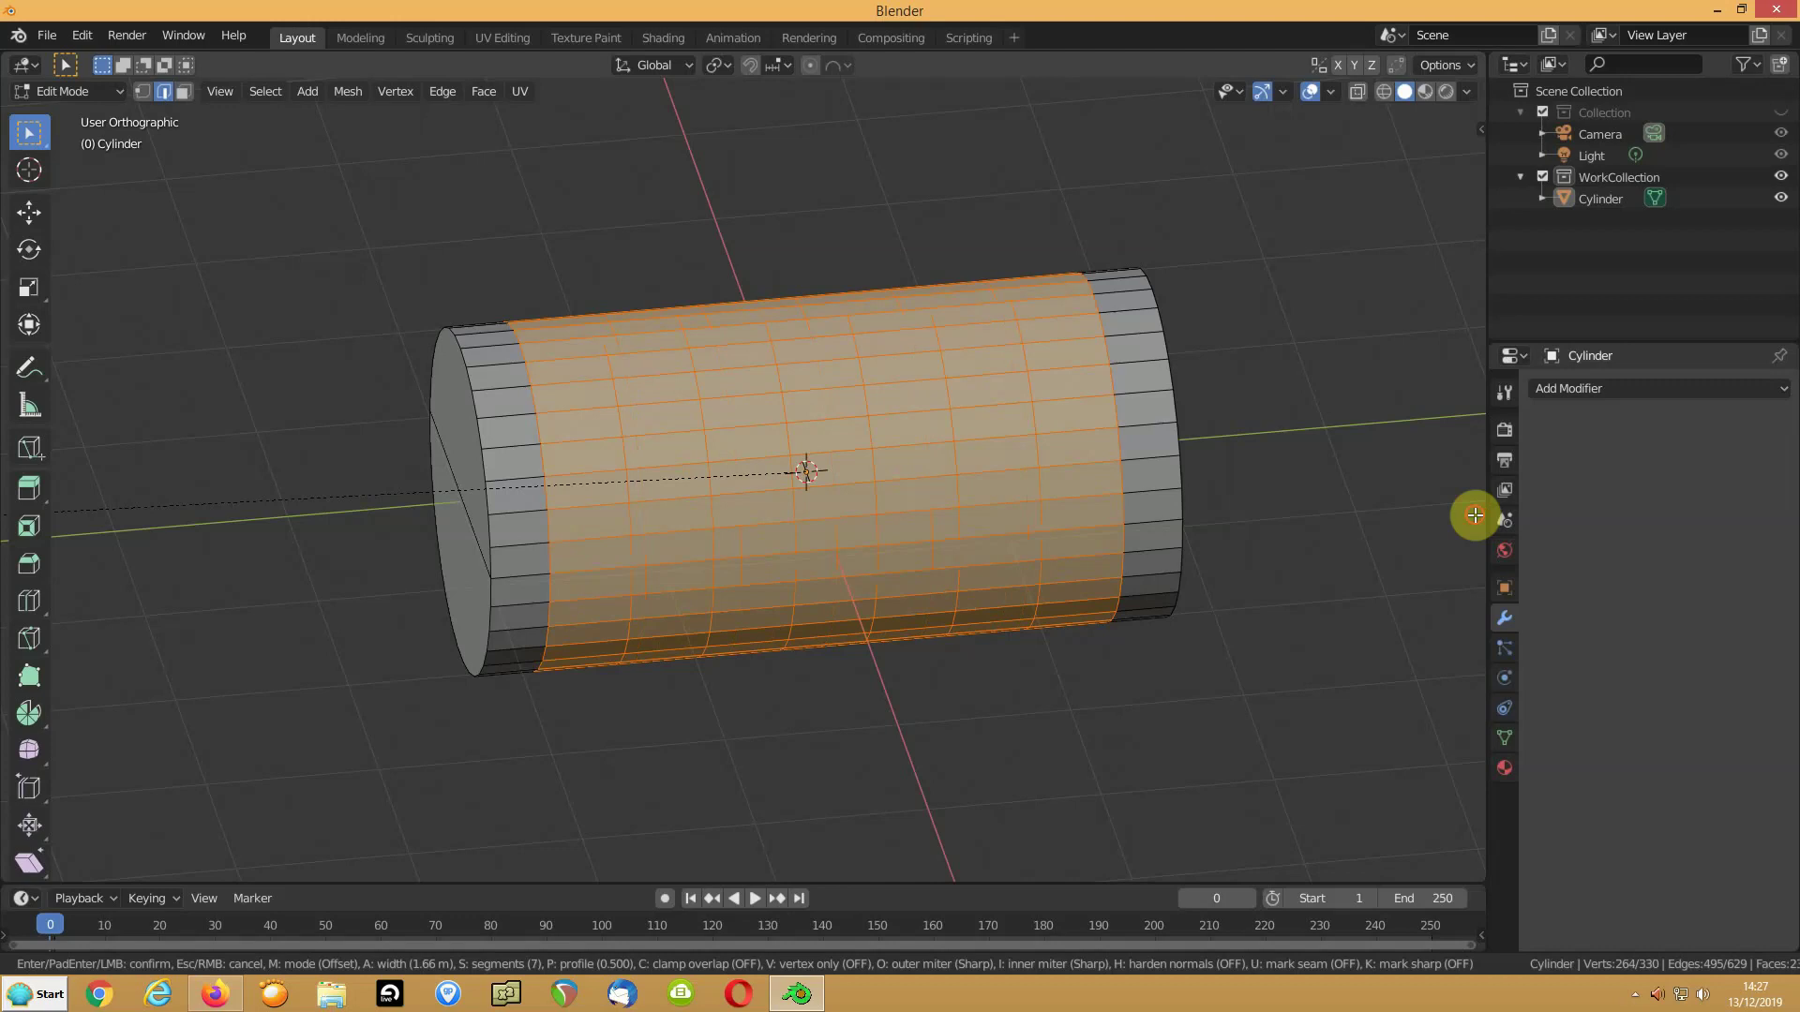
left_click(1474, 514)
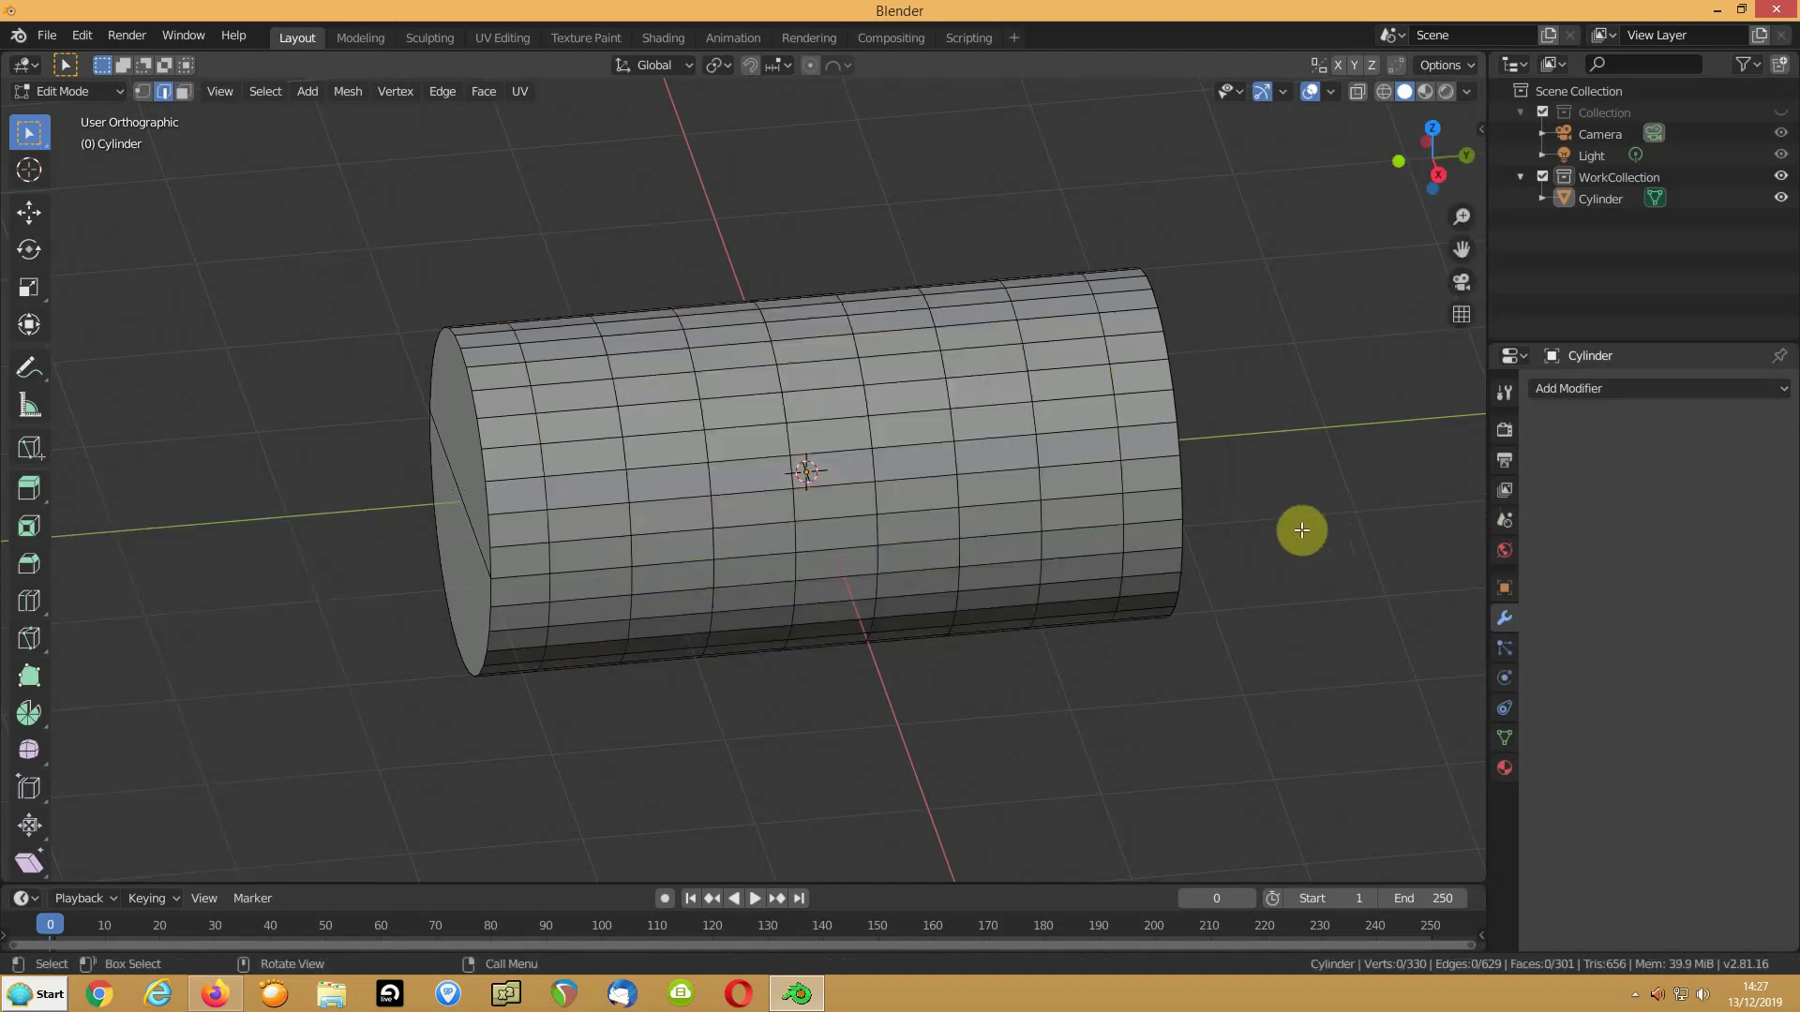
Select four alternating face rings along the cylinder
key("3")
left_click(610, 514, "alt")
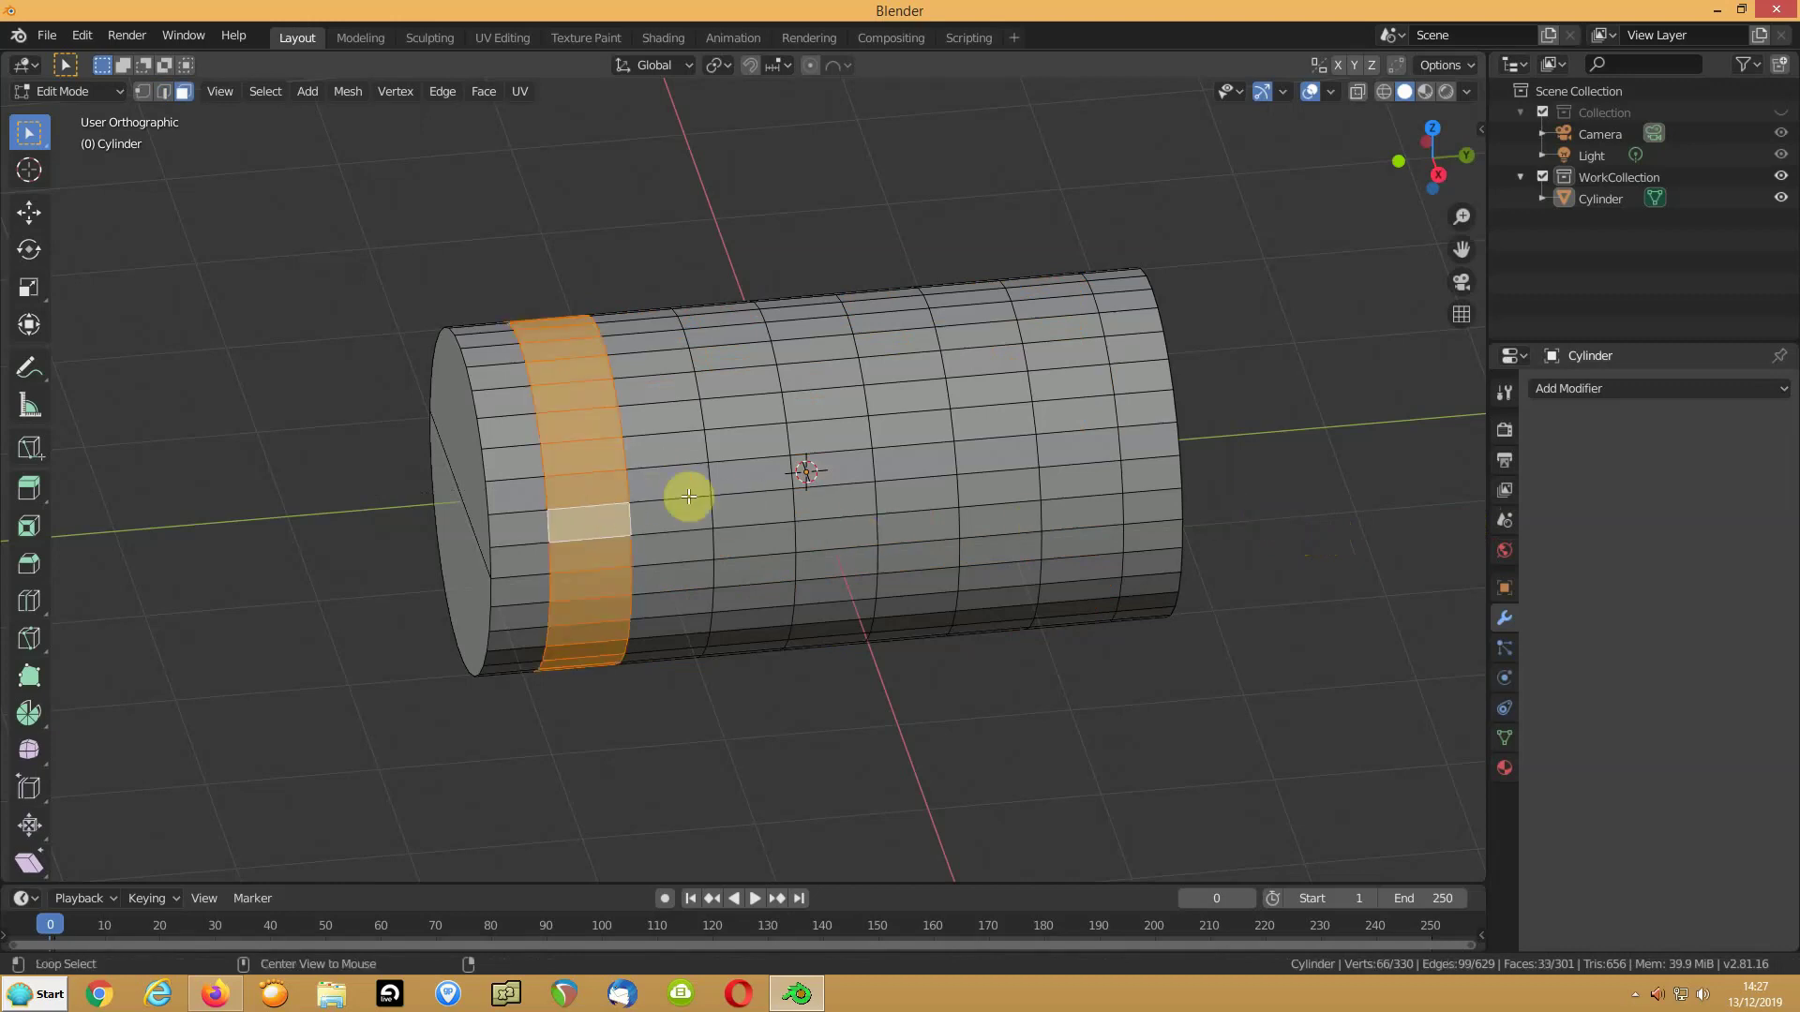
left_click(747, 490, "alt+shift")
left_click(904, 483, "alt+shift")
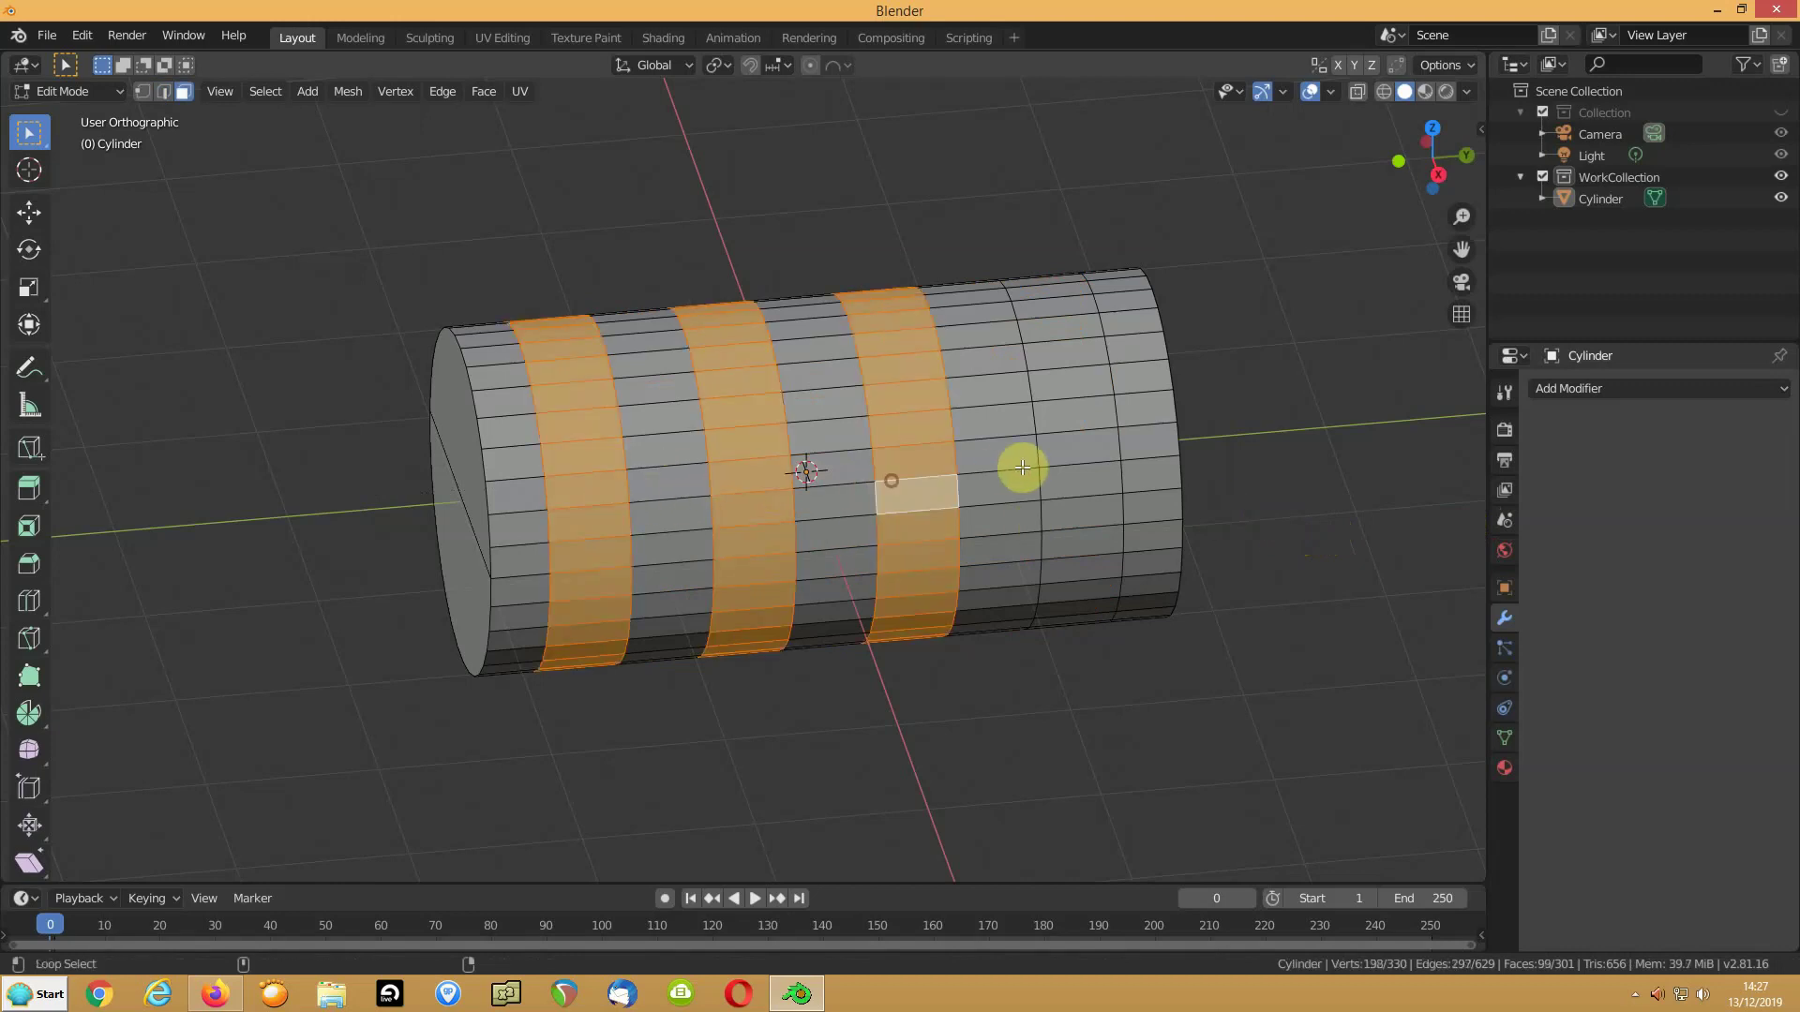
left_click(1079, 458, "alt+shift")
Scale each ring to 0.7 along Y about individual origins, then restore median pivot and deselect
left_click(728, 64)
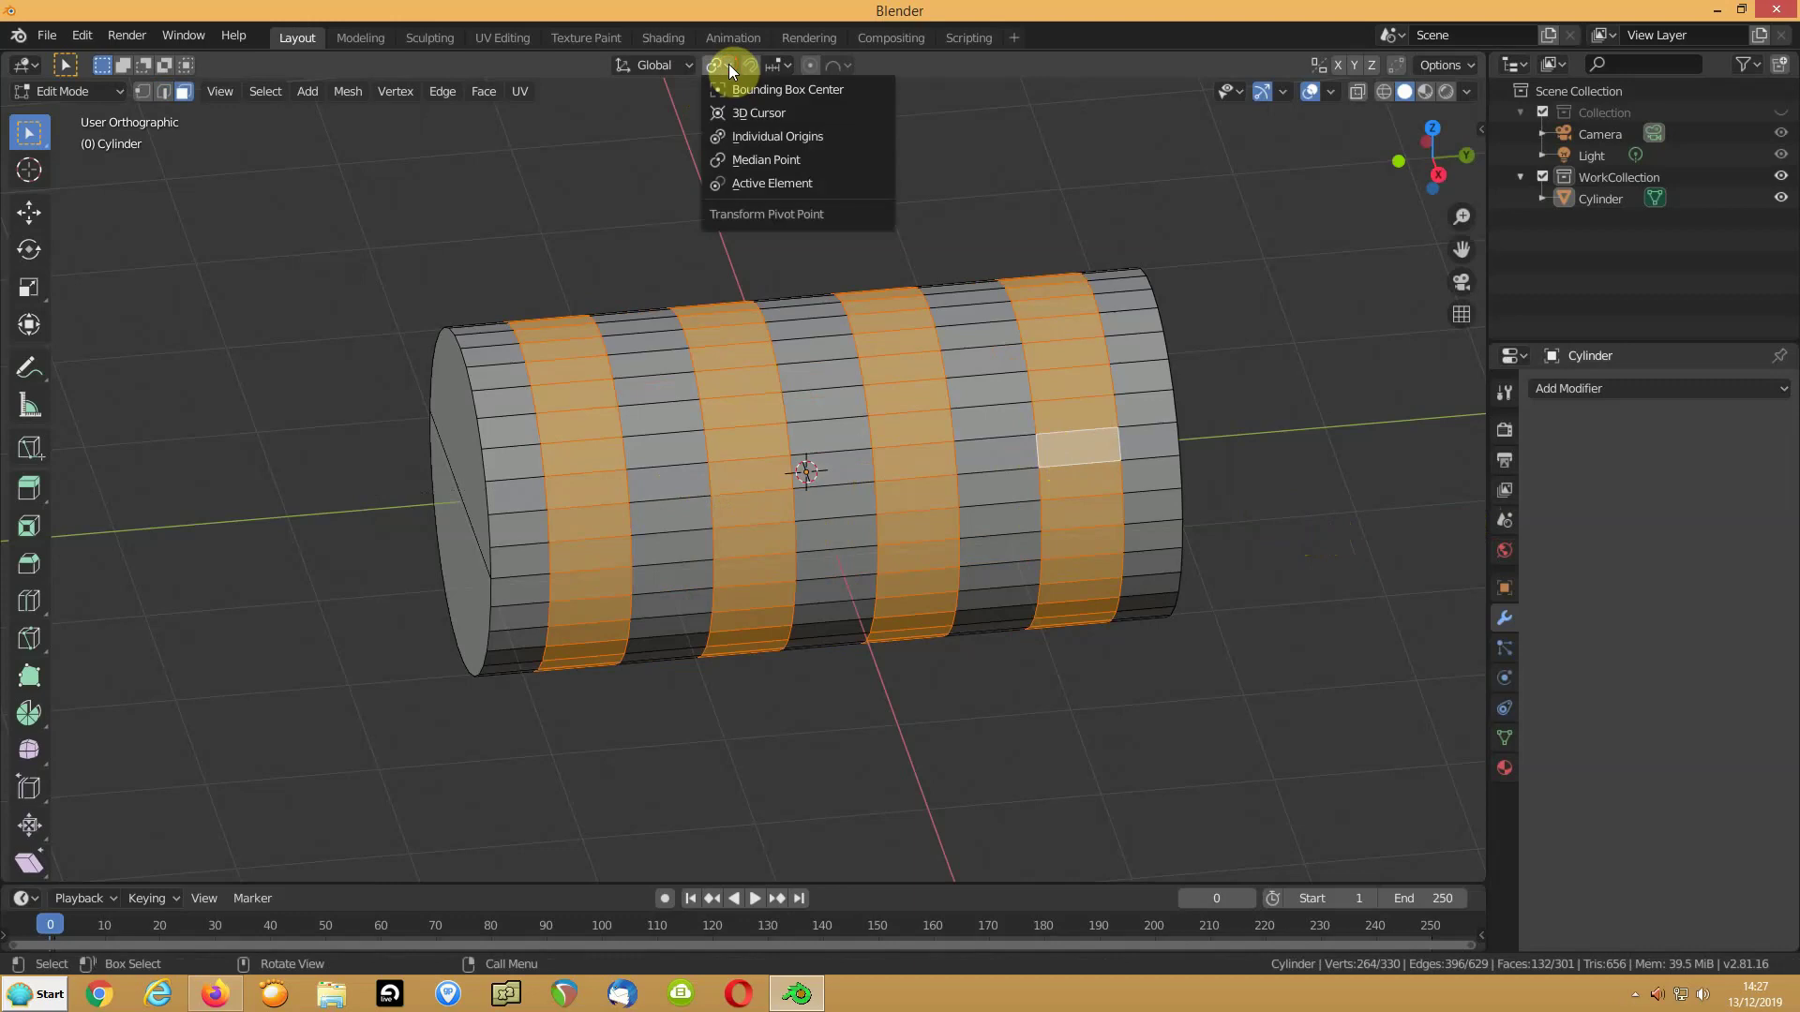
left_click(727, 139)
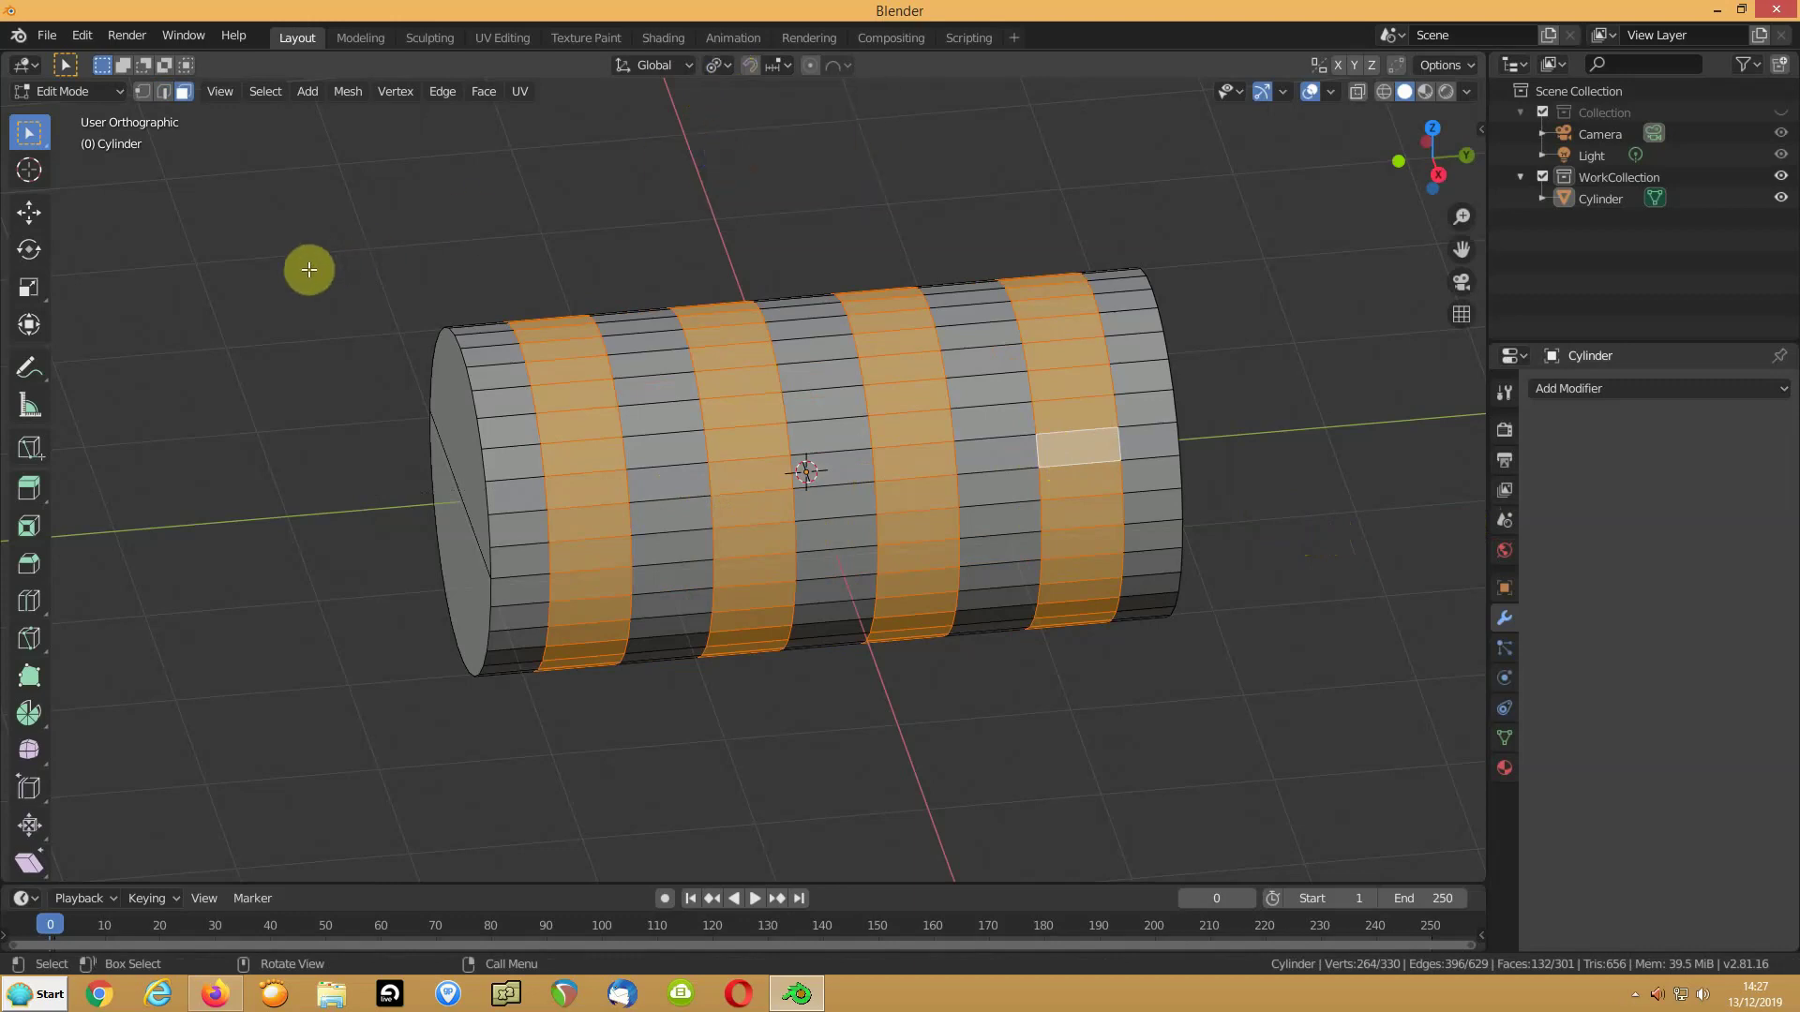
type("sy")
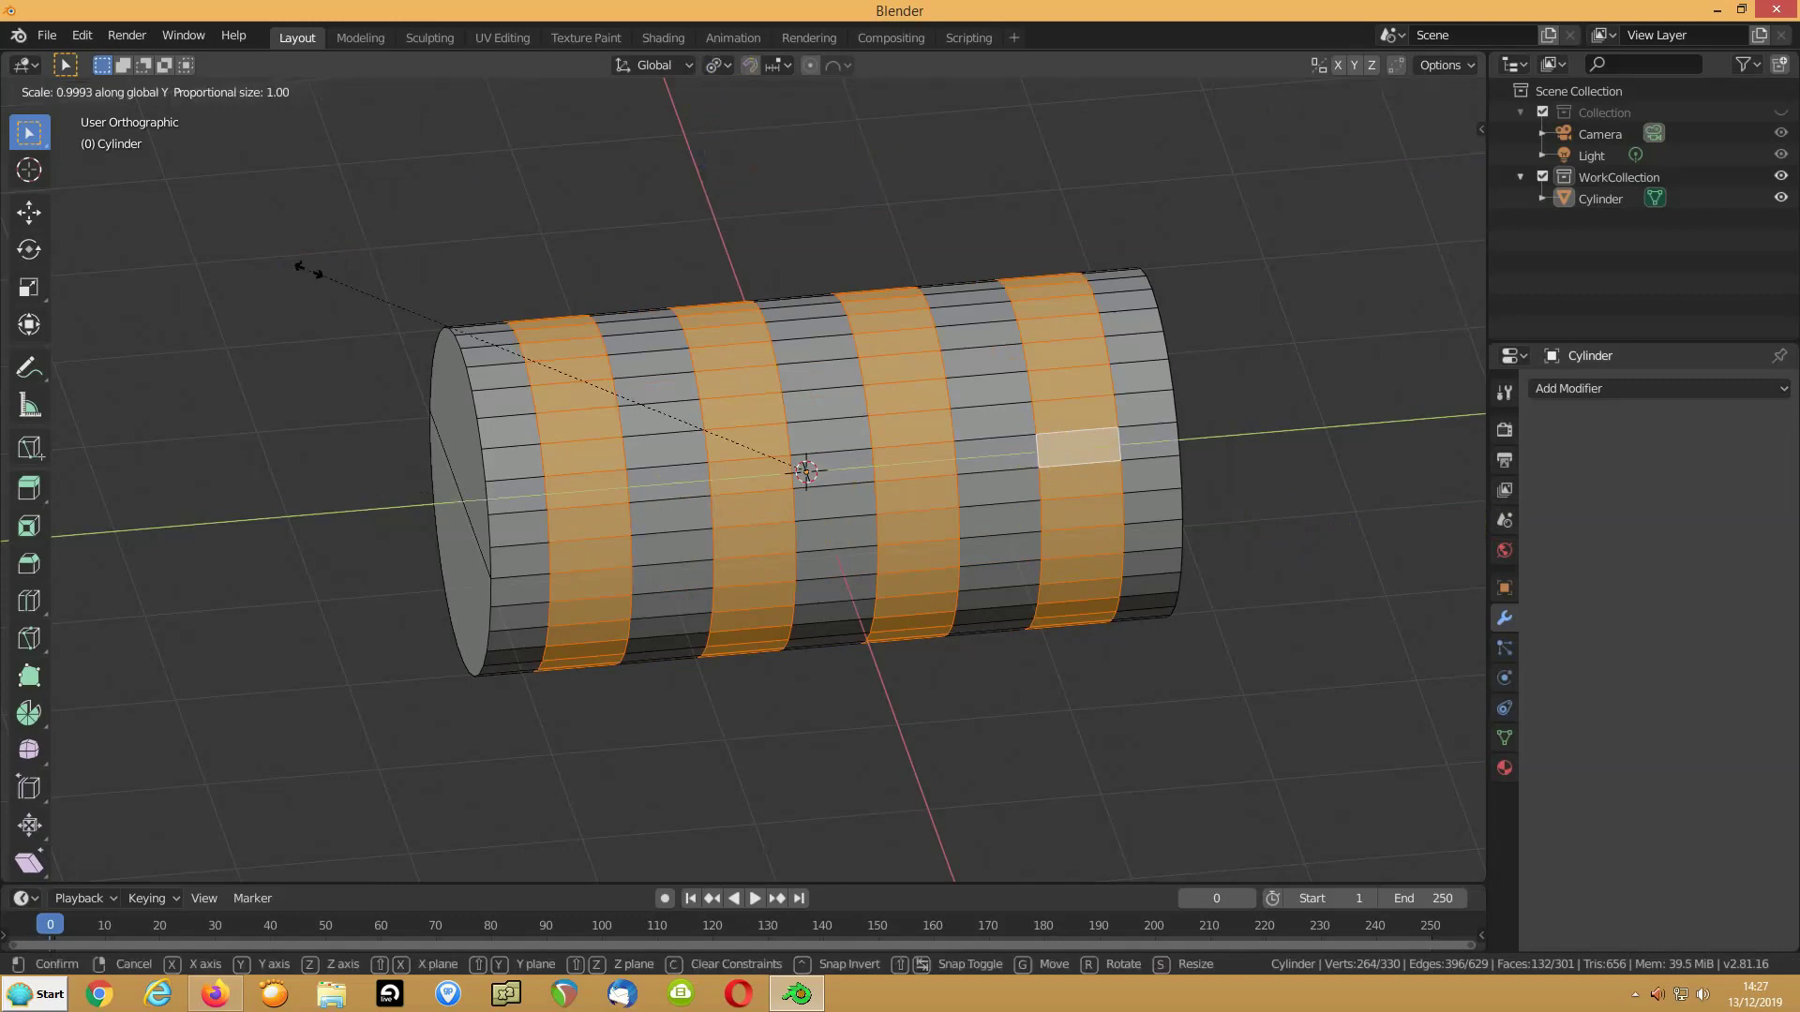
type(".7")
key("Return")
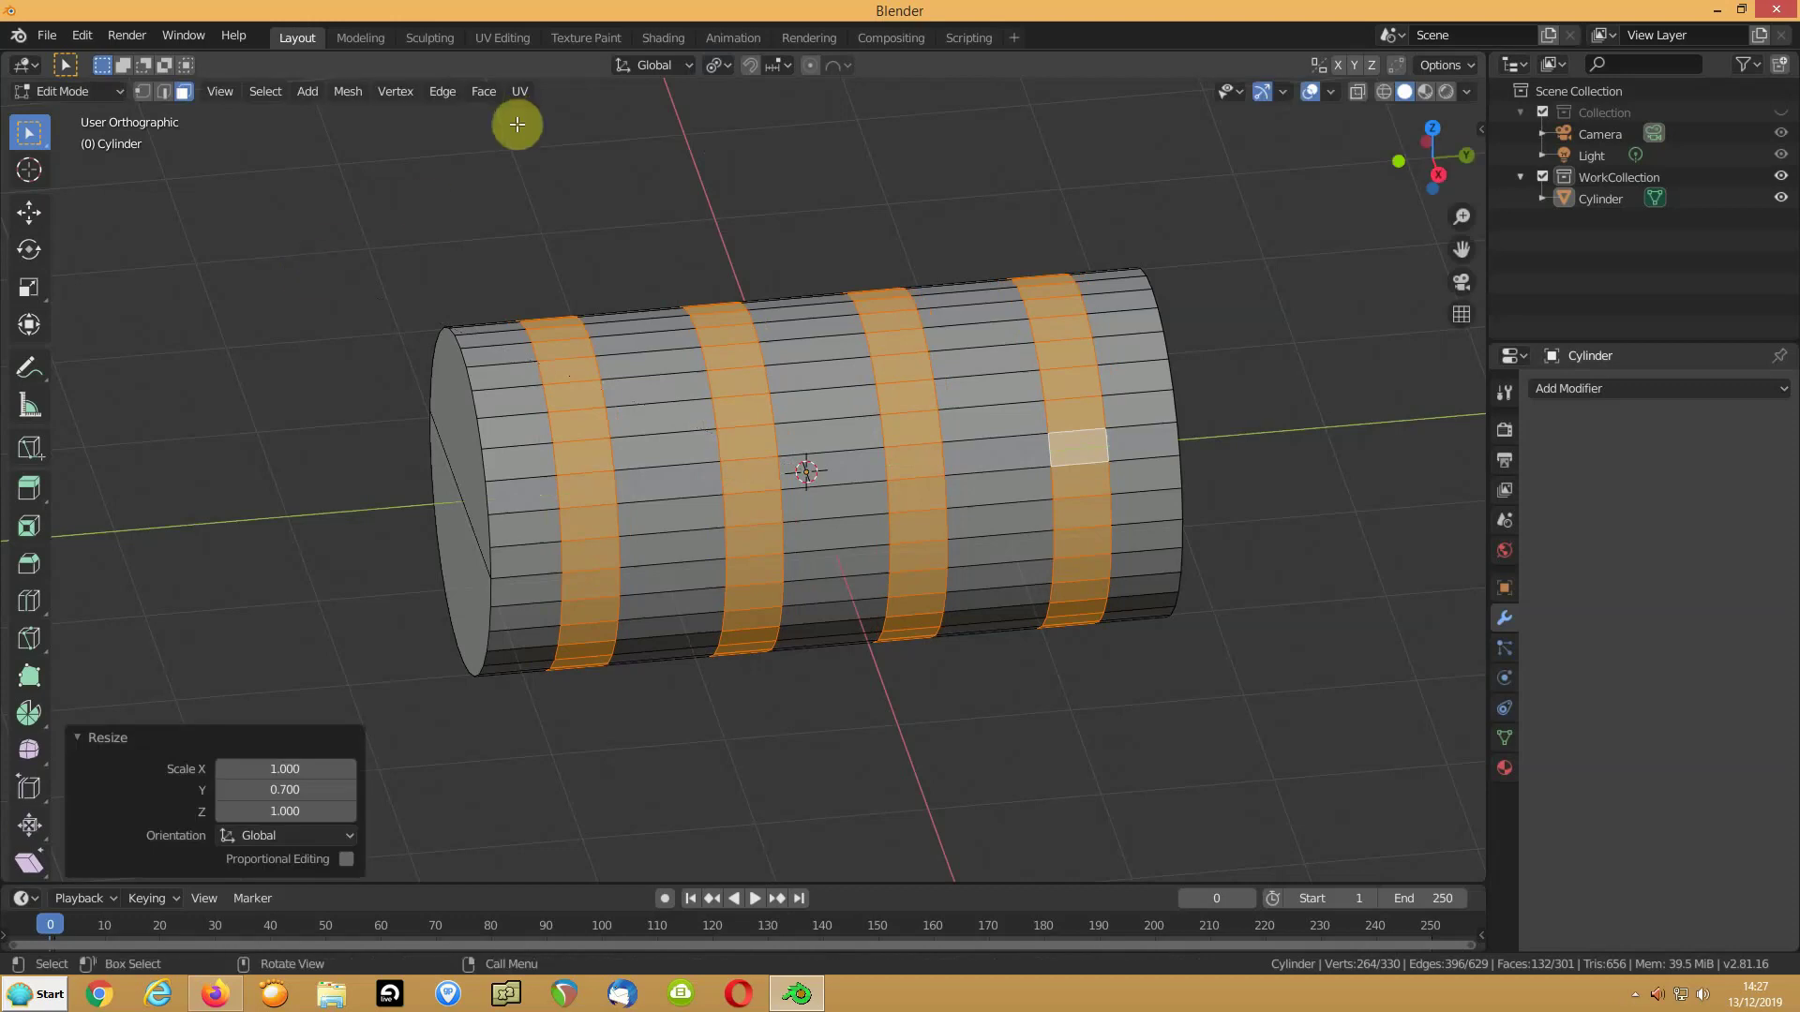
left_click(727, 70)
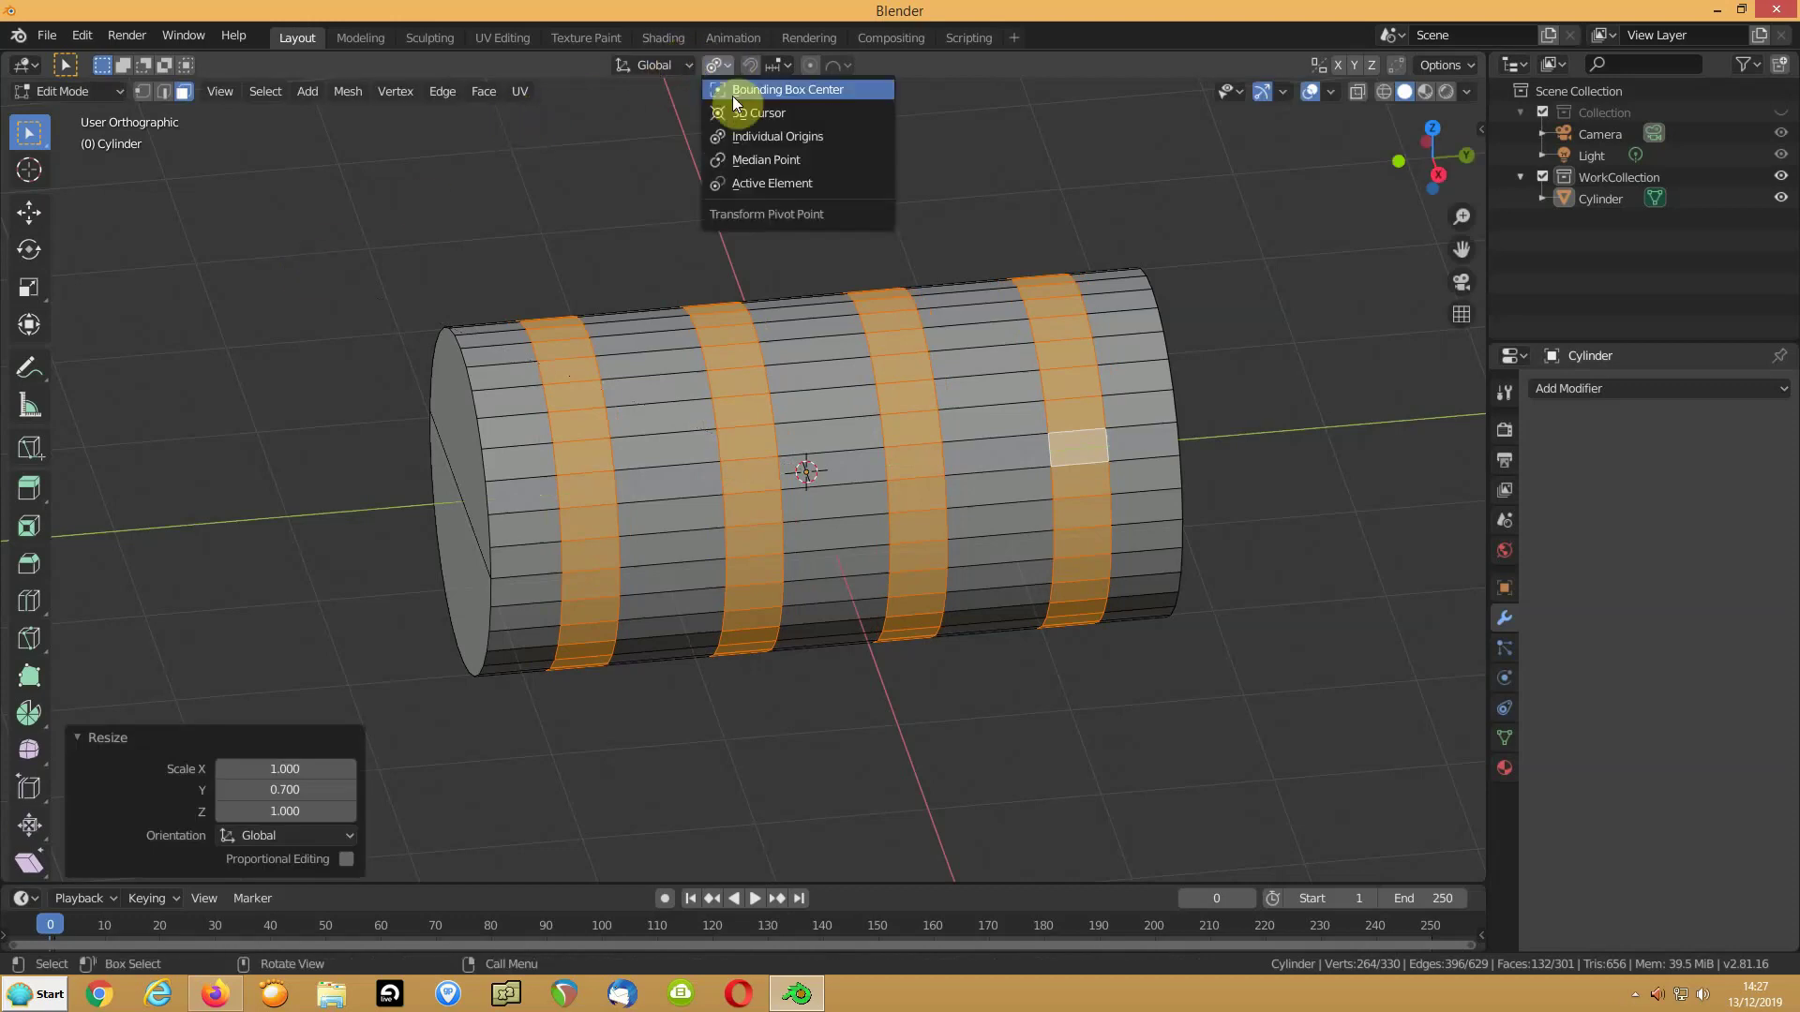
left_click(733, 155)
left_click(395, 281)
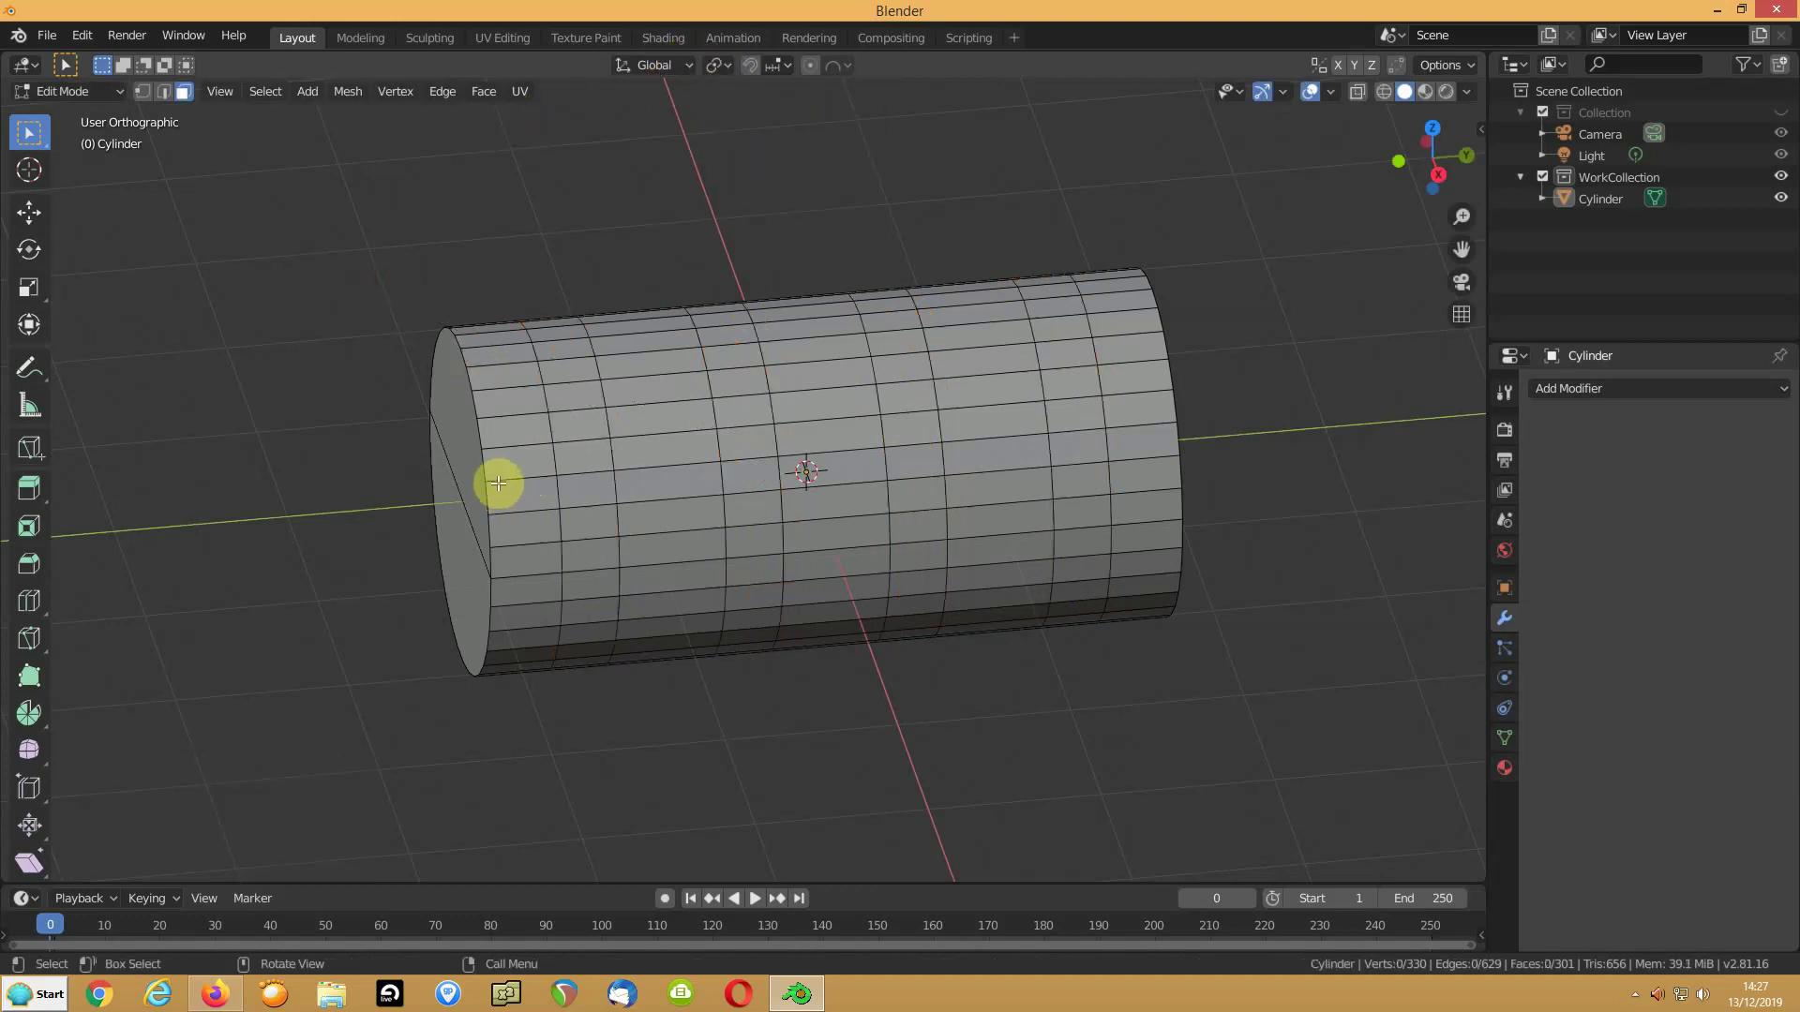
Inspect the cylinder end-on and at an angle in wireframe
key("KP_1")
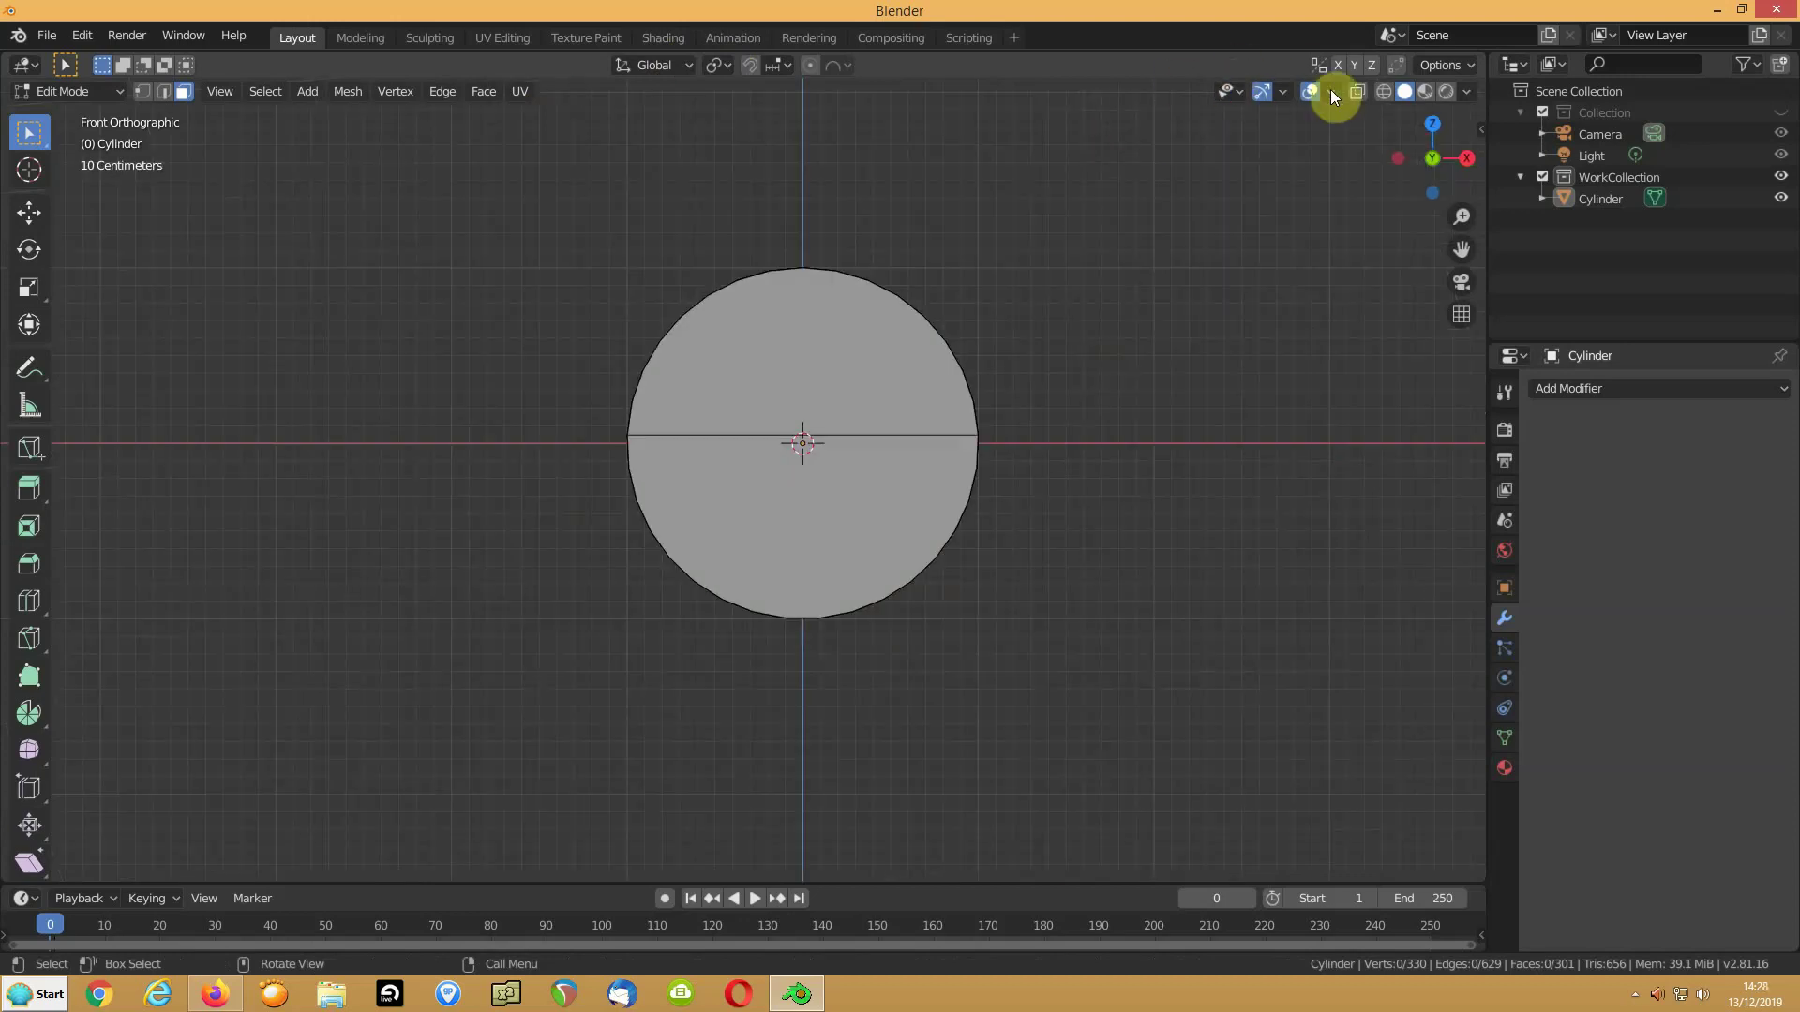
left_click(1383, 91)
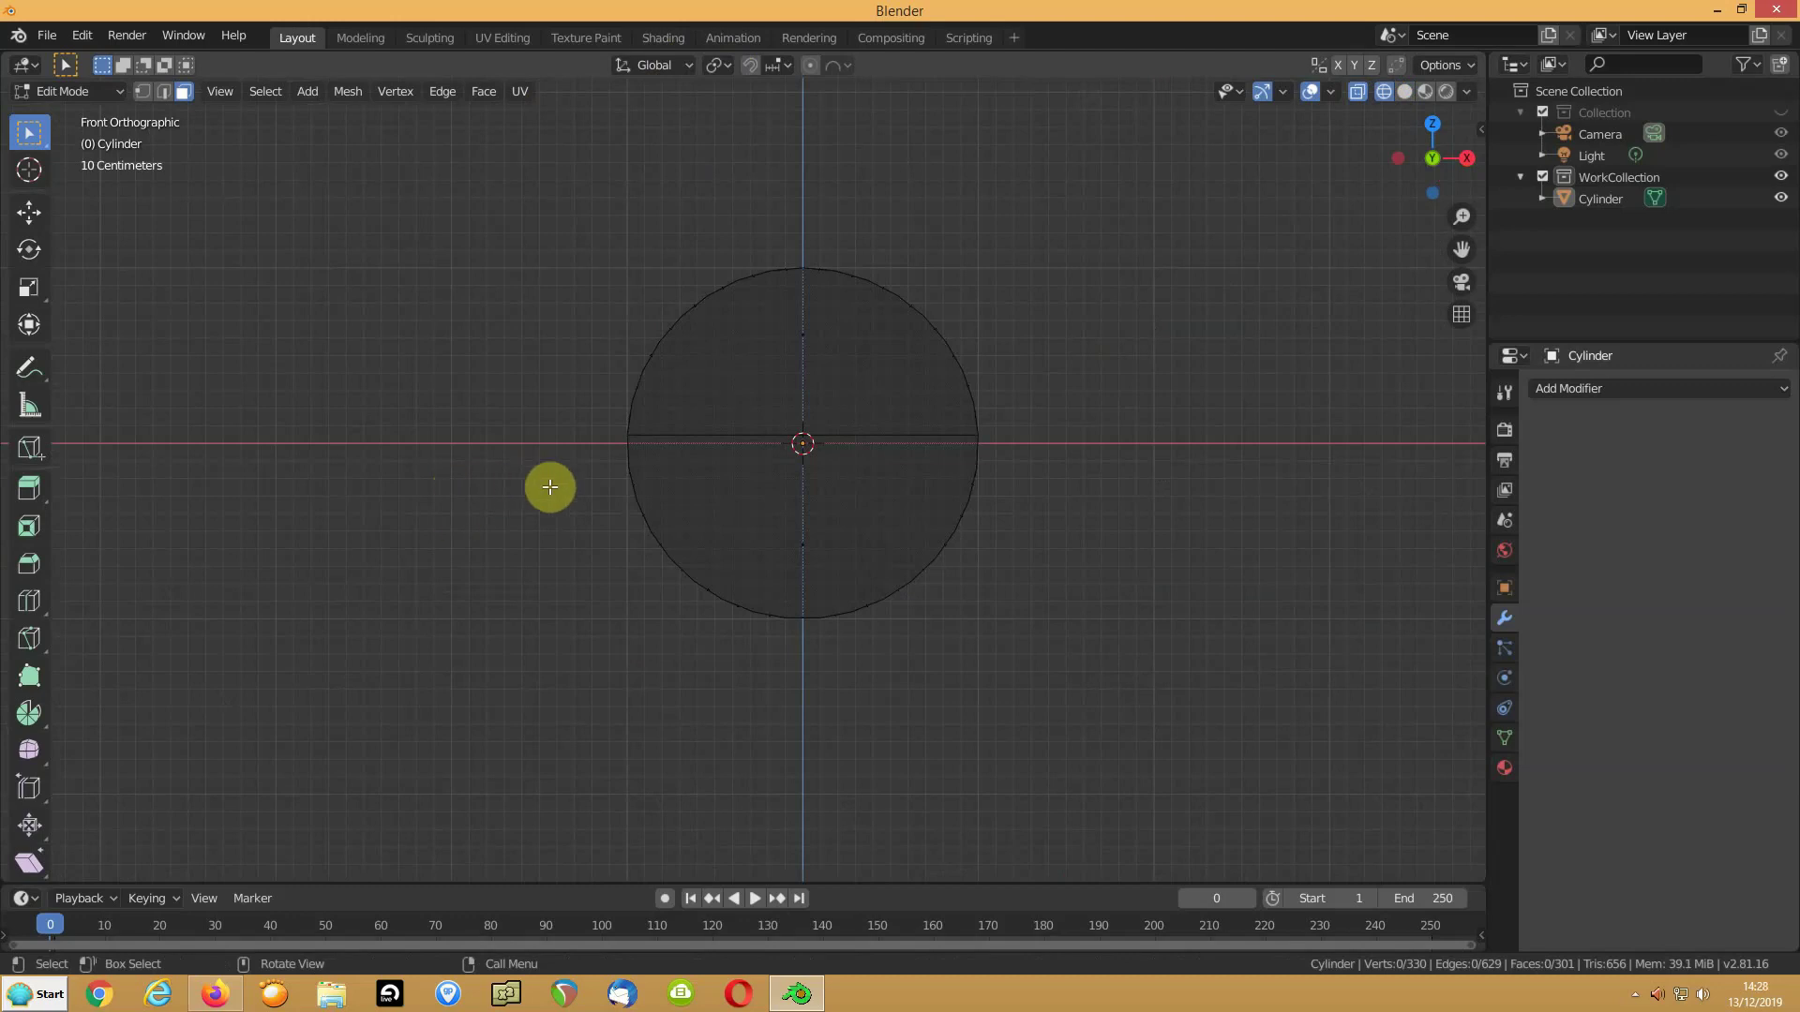
mouse_move(709, 485)
middle_mouse_down()
mouse_move(659, 474)
mouse_move(744, 471)
middle_mouse_up()
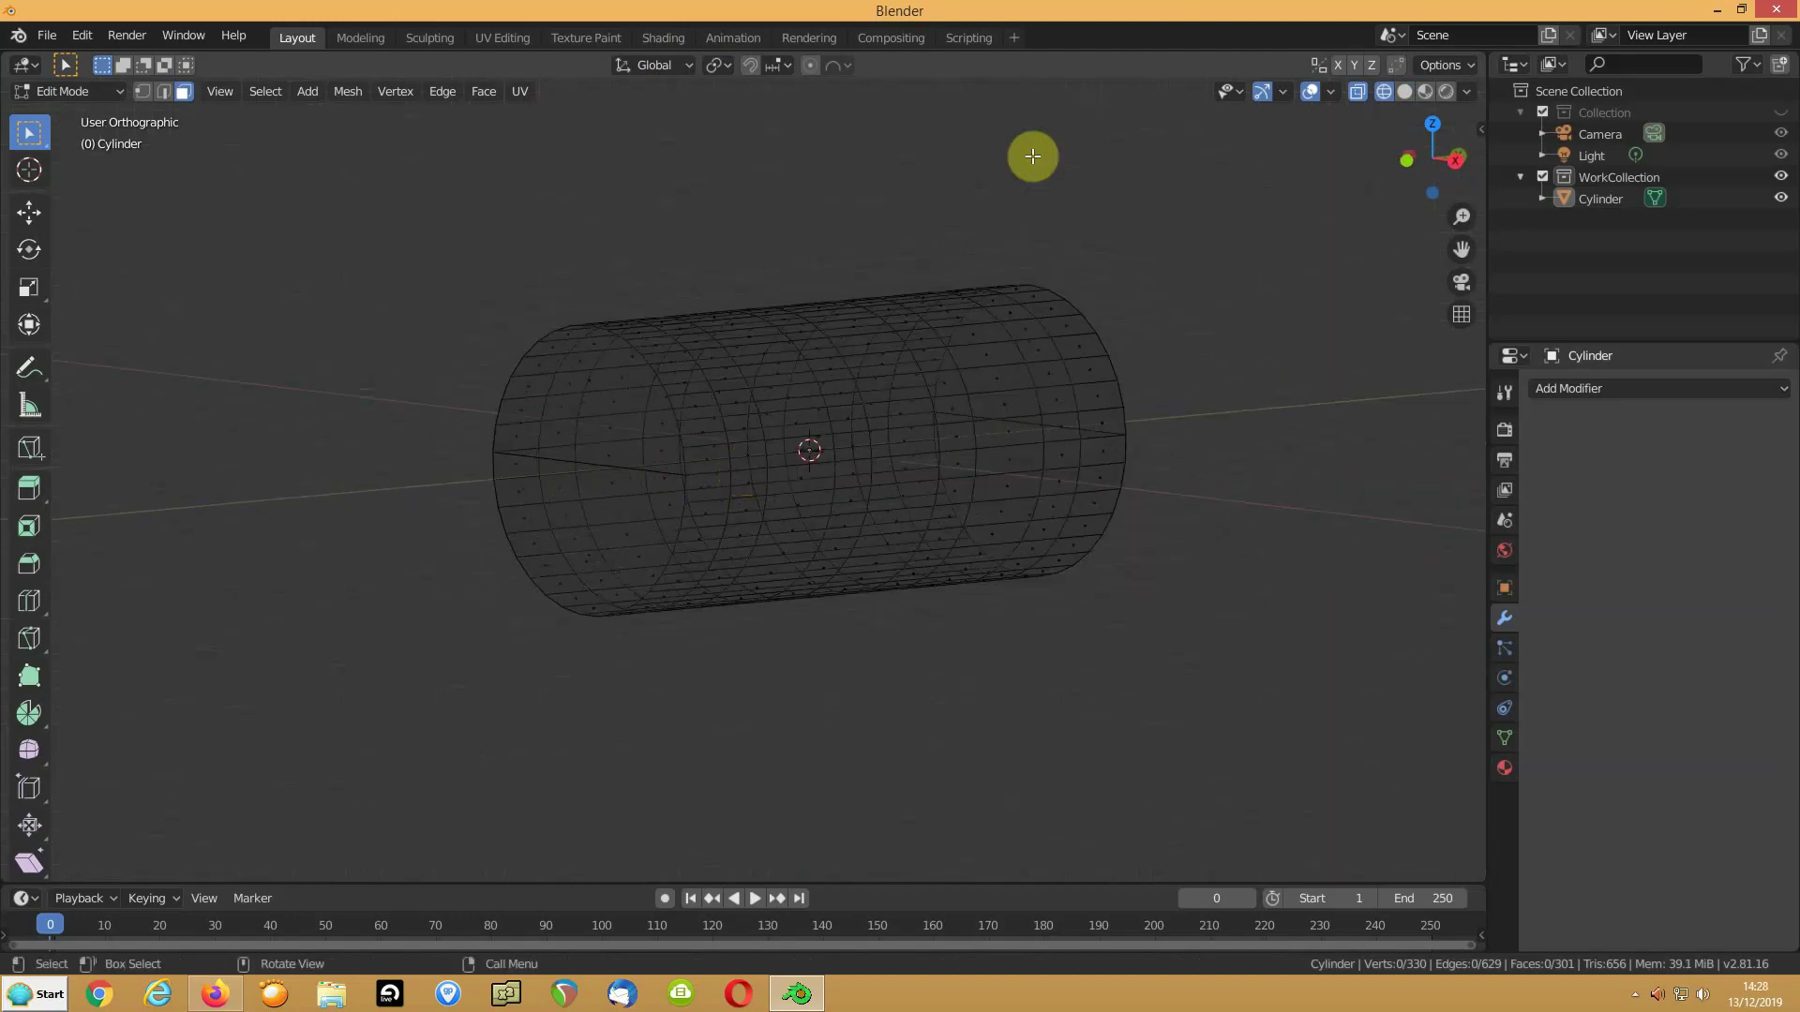
left_click(1405, 90)
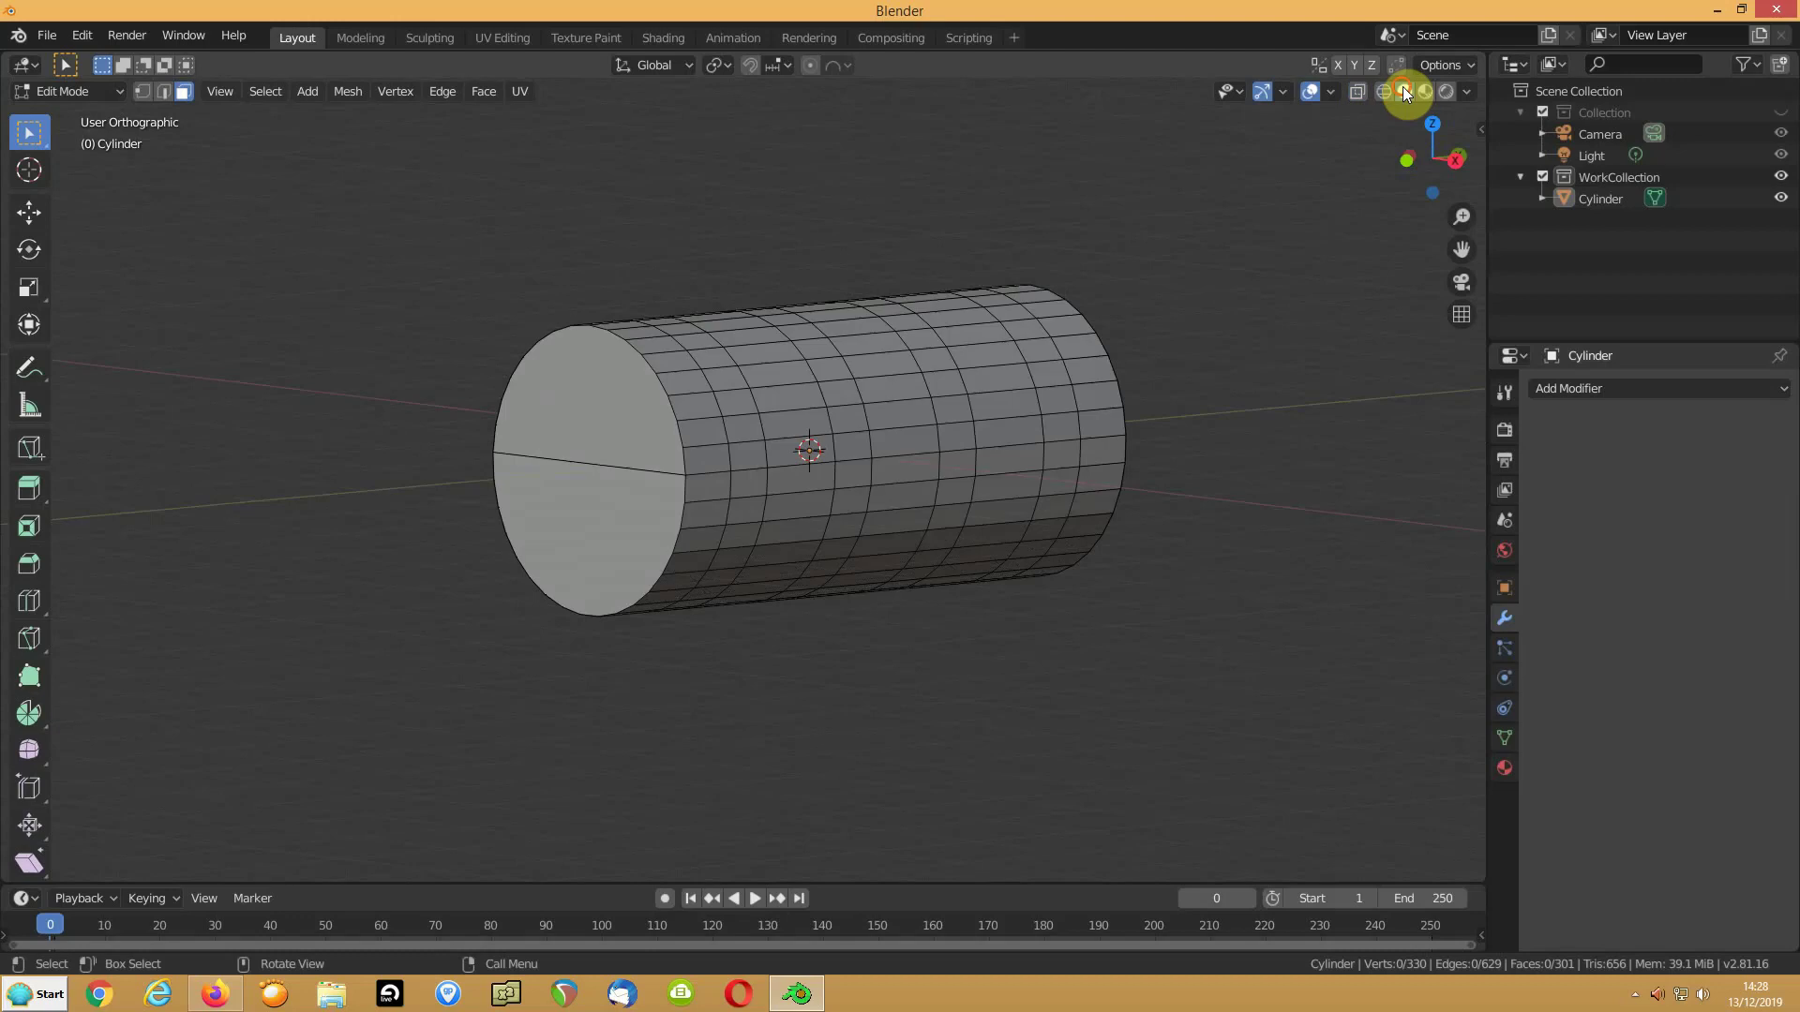
Select the four narrowed band rings and view them end-on in wireframe
left_click(745, 478, "alt")
left_click(844, 445, "alt+shift")
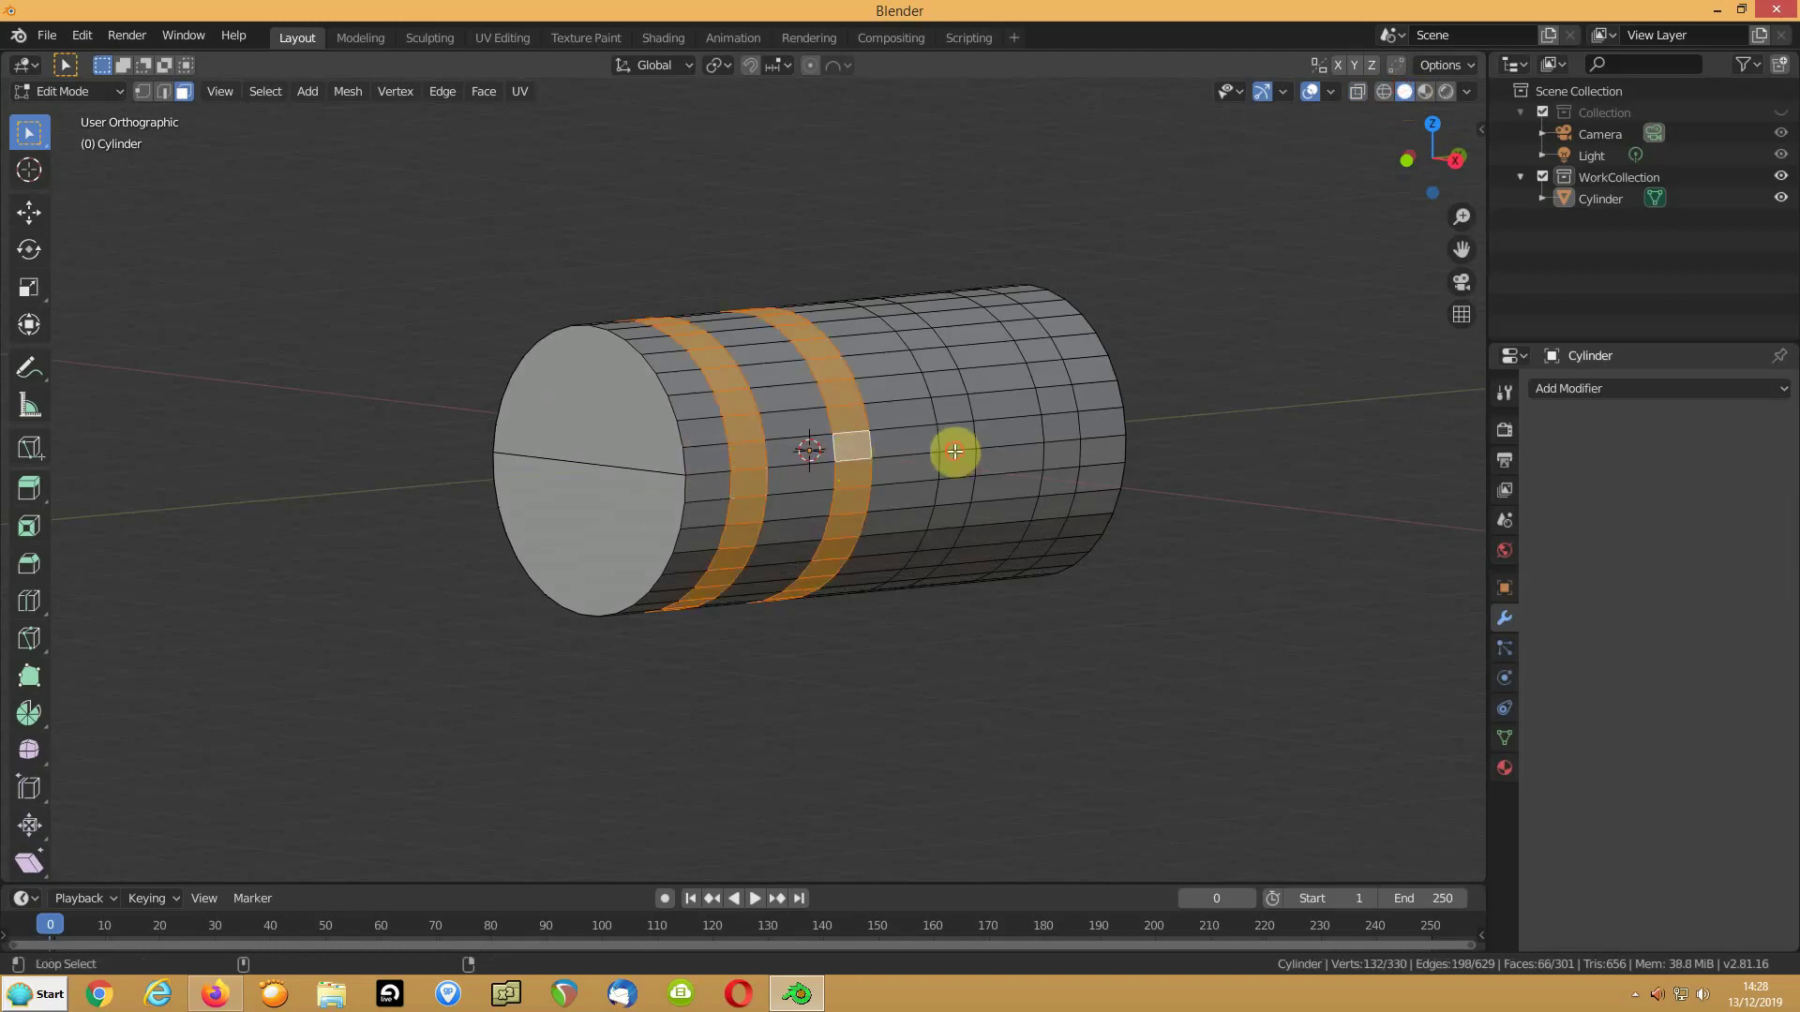
left_click(956, 463, "alt+shift")
left_click(1062, 445, "alt+shift")
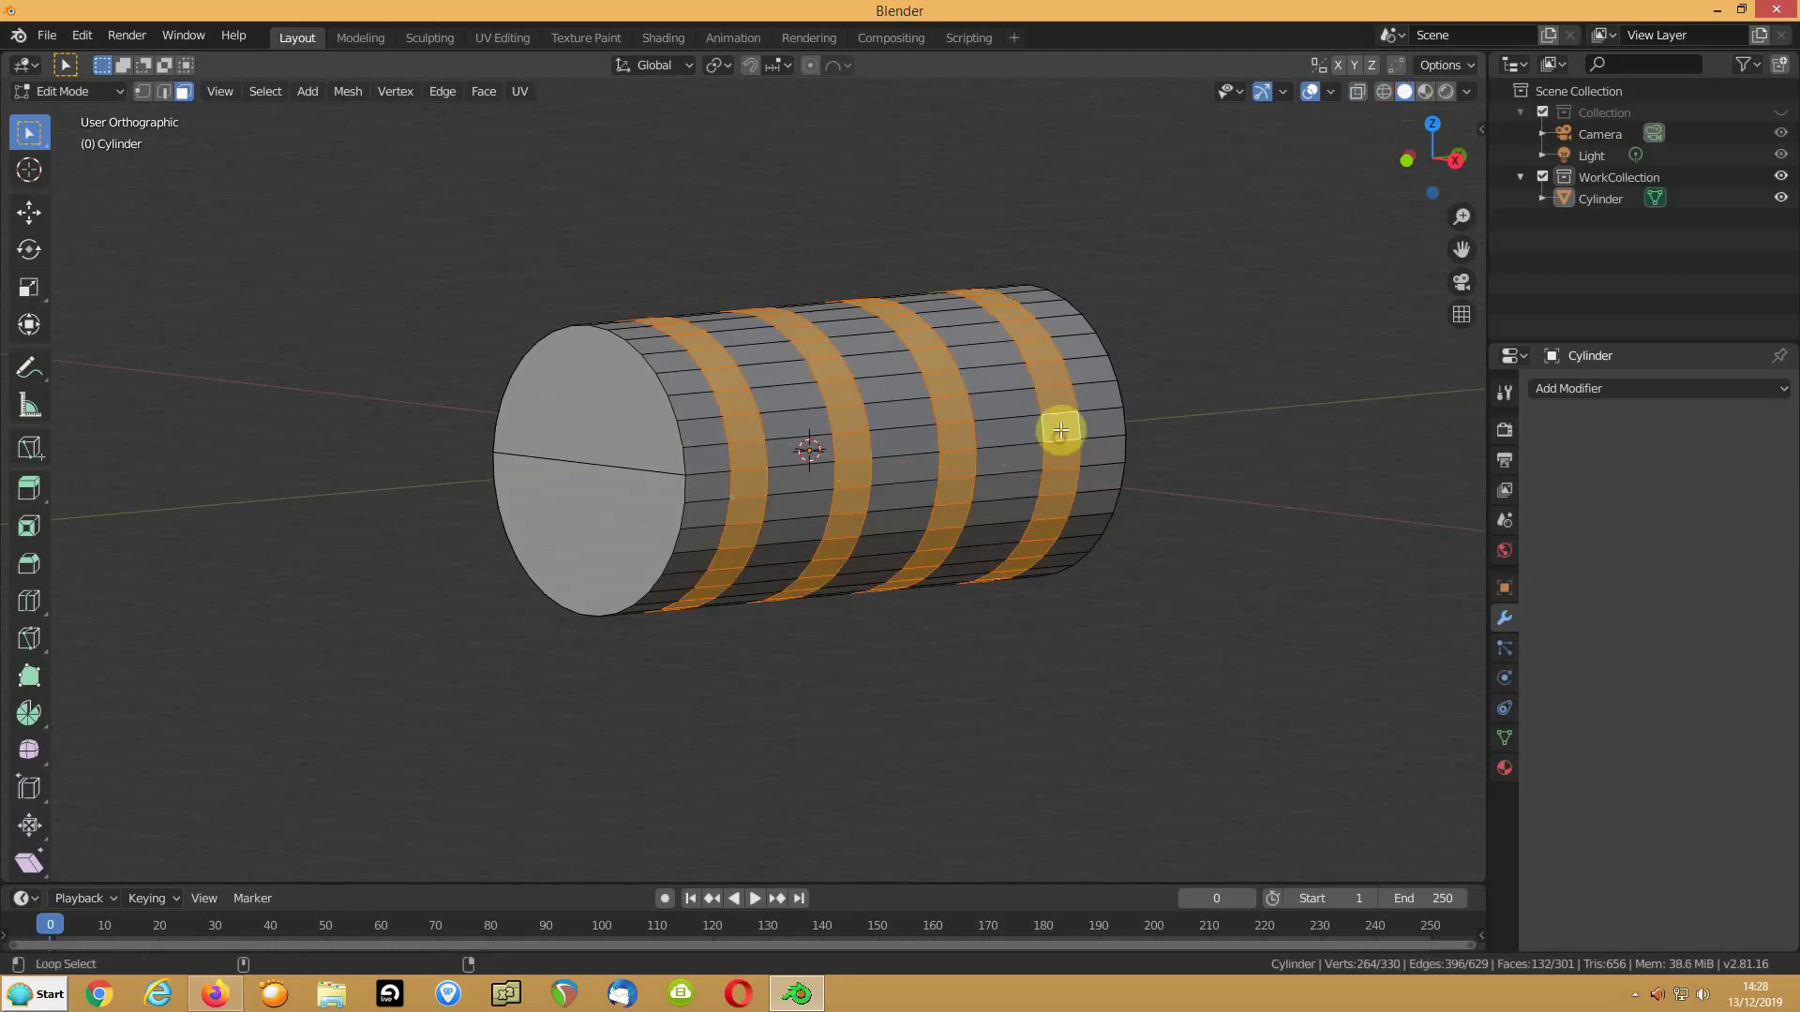
left_click(1383, 91)
key("KP_1")
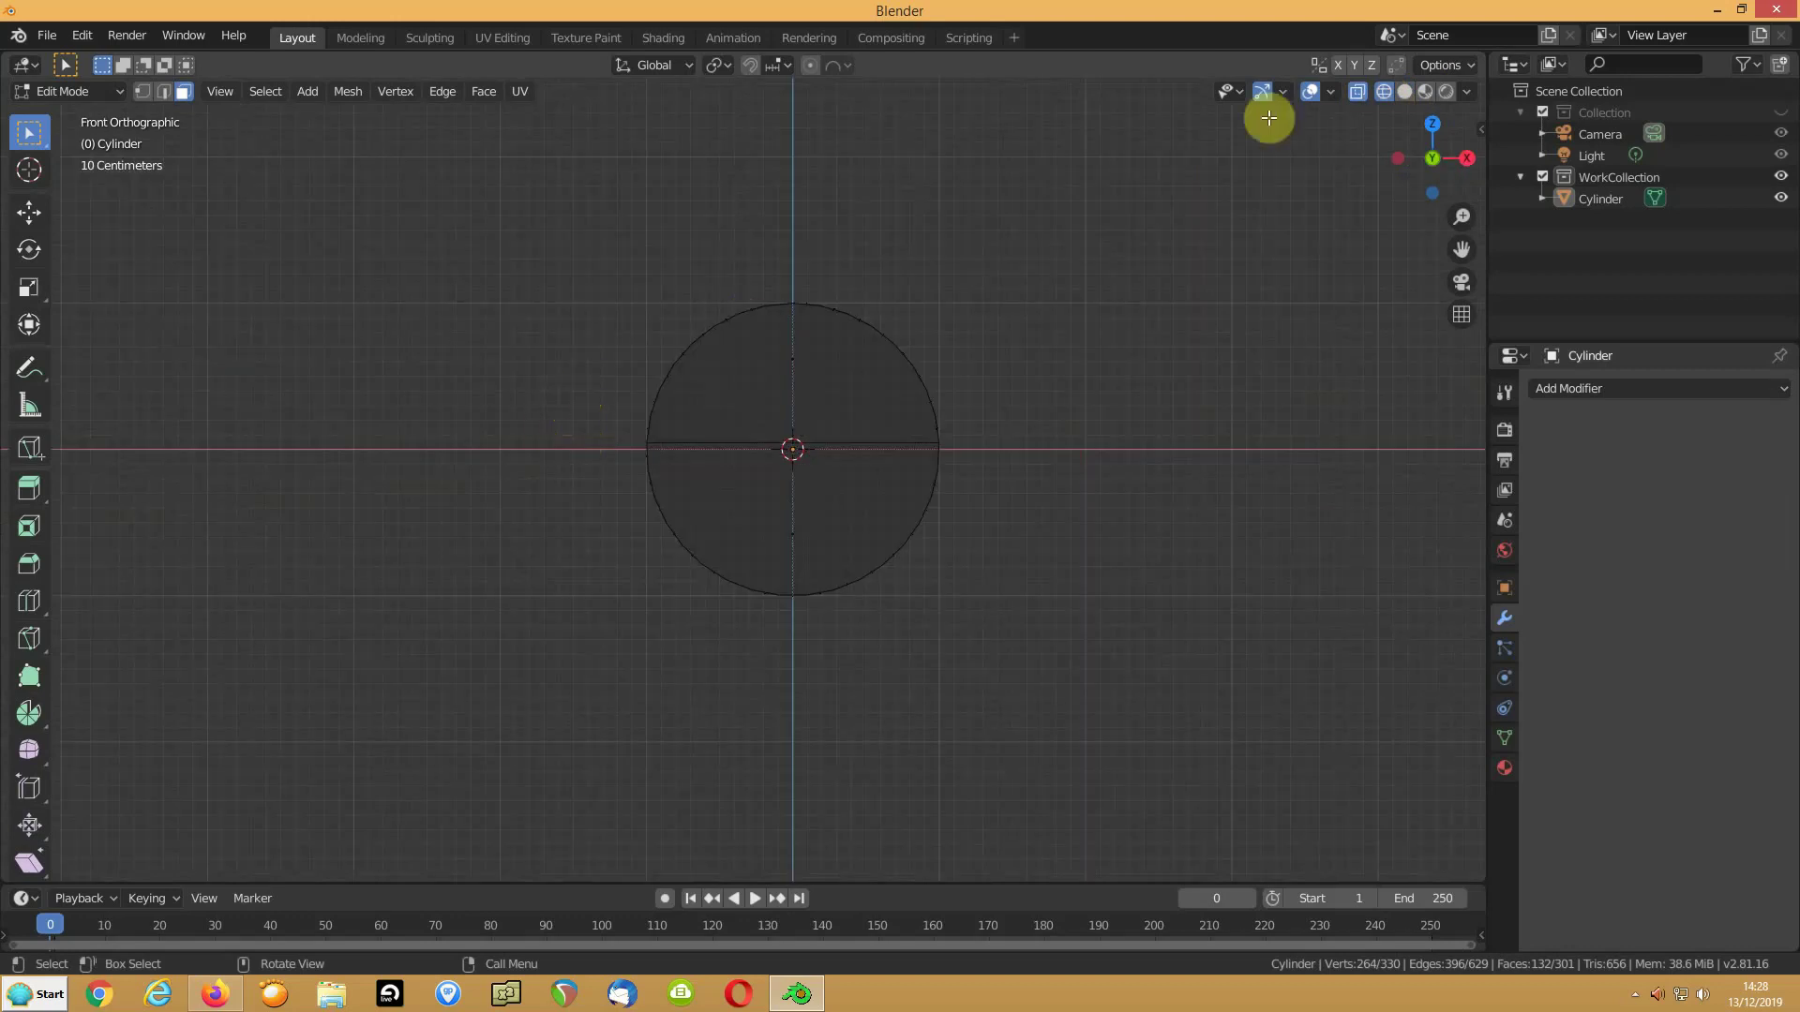
Box-select the tank's underside faces and extrude them downward as legs
key("b")
left_click_drag(490, 213, 1012, 434)
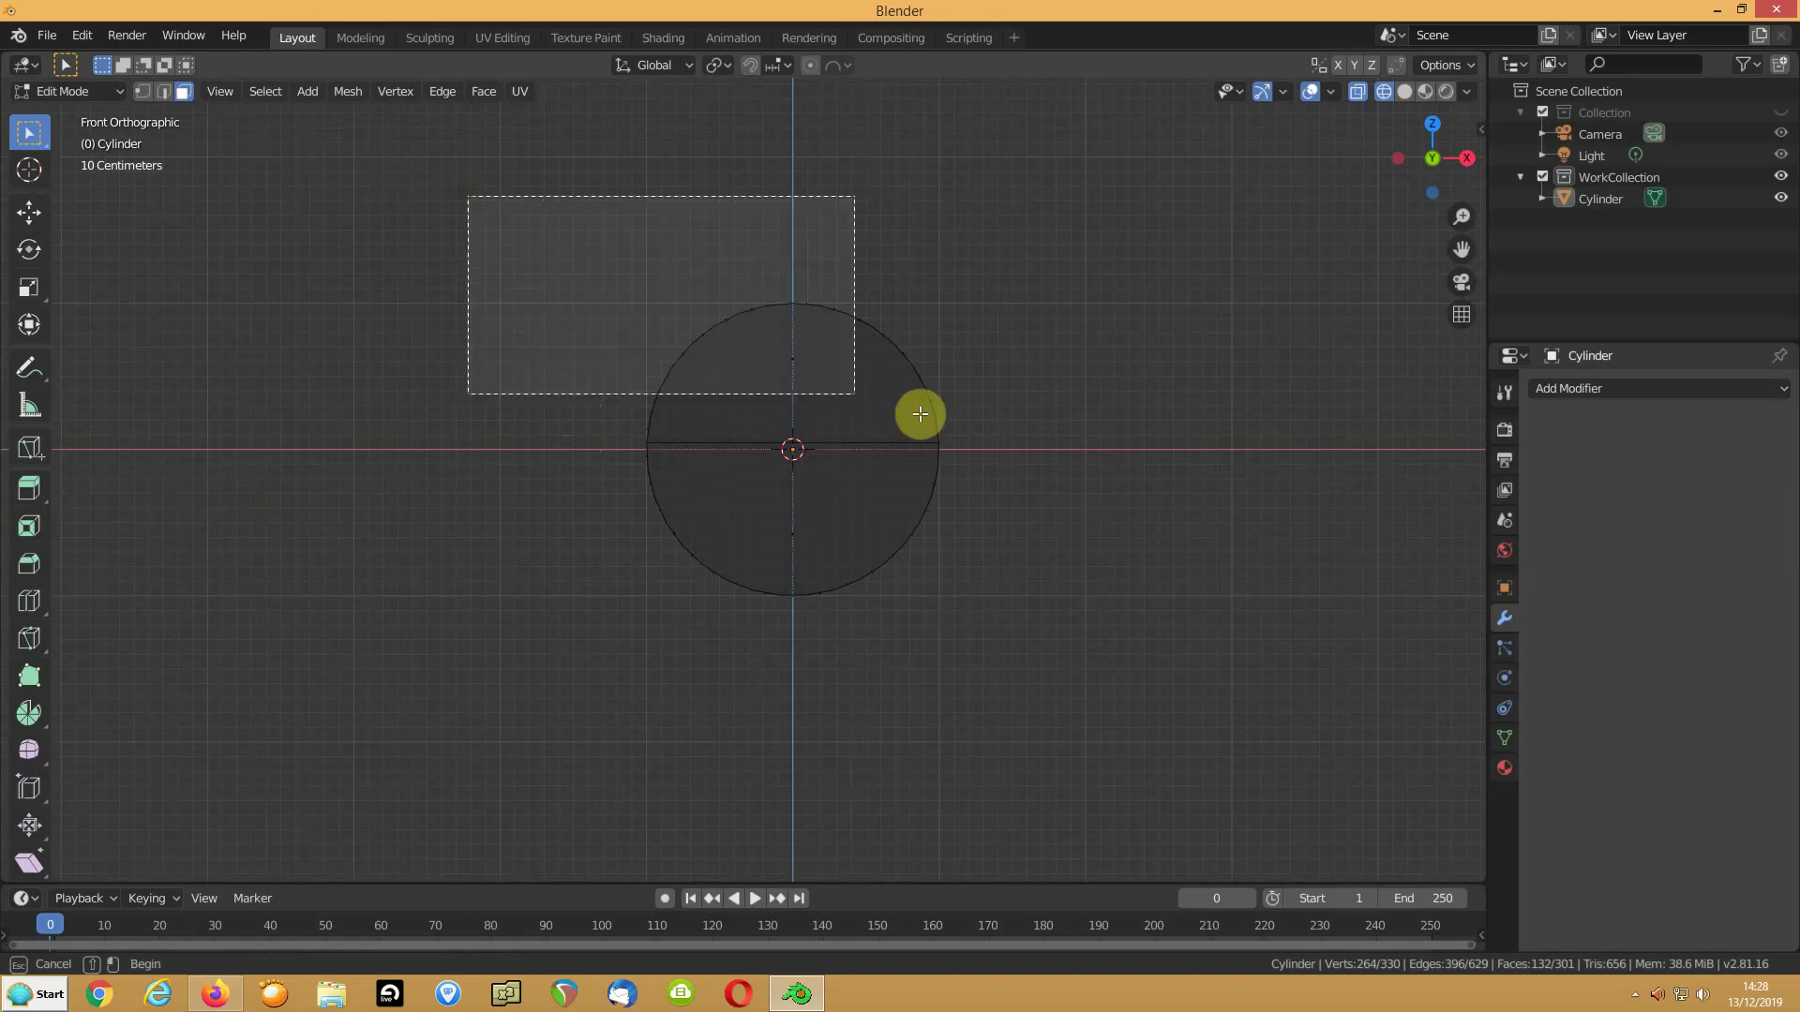
middle_click_drag(1012, 434, 944, 413)
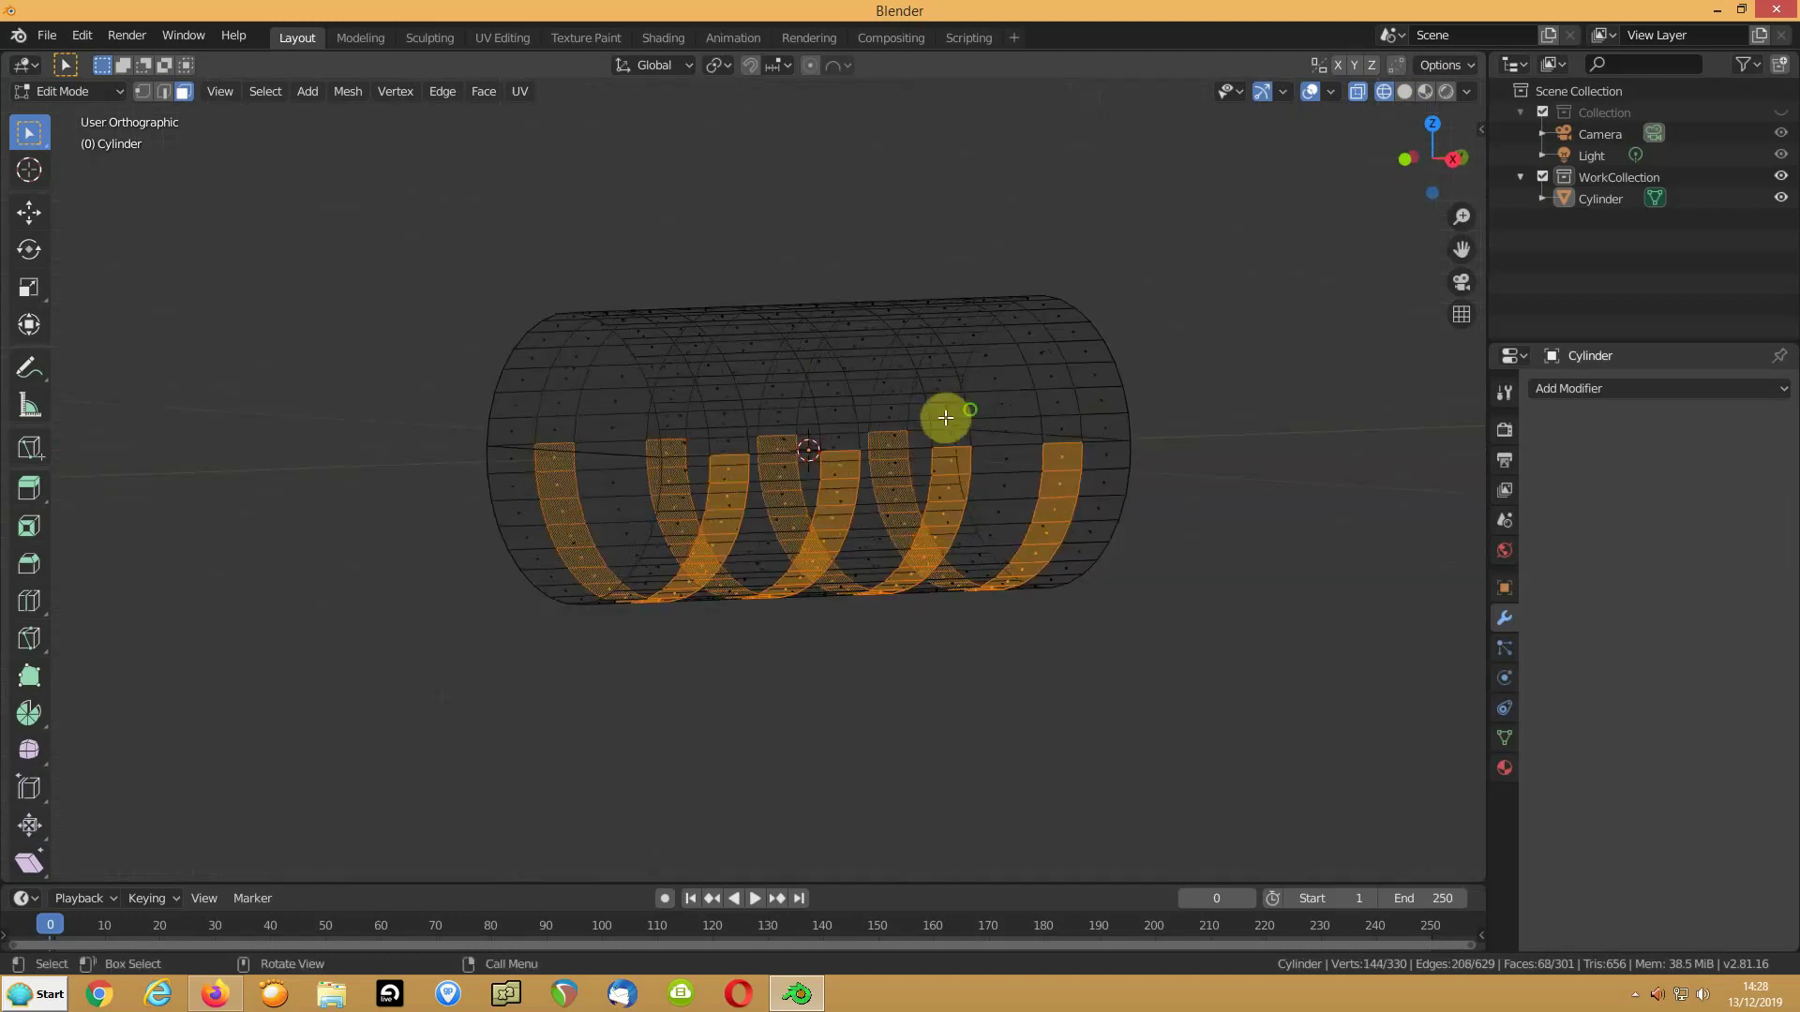
key("e")
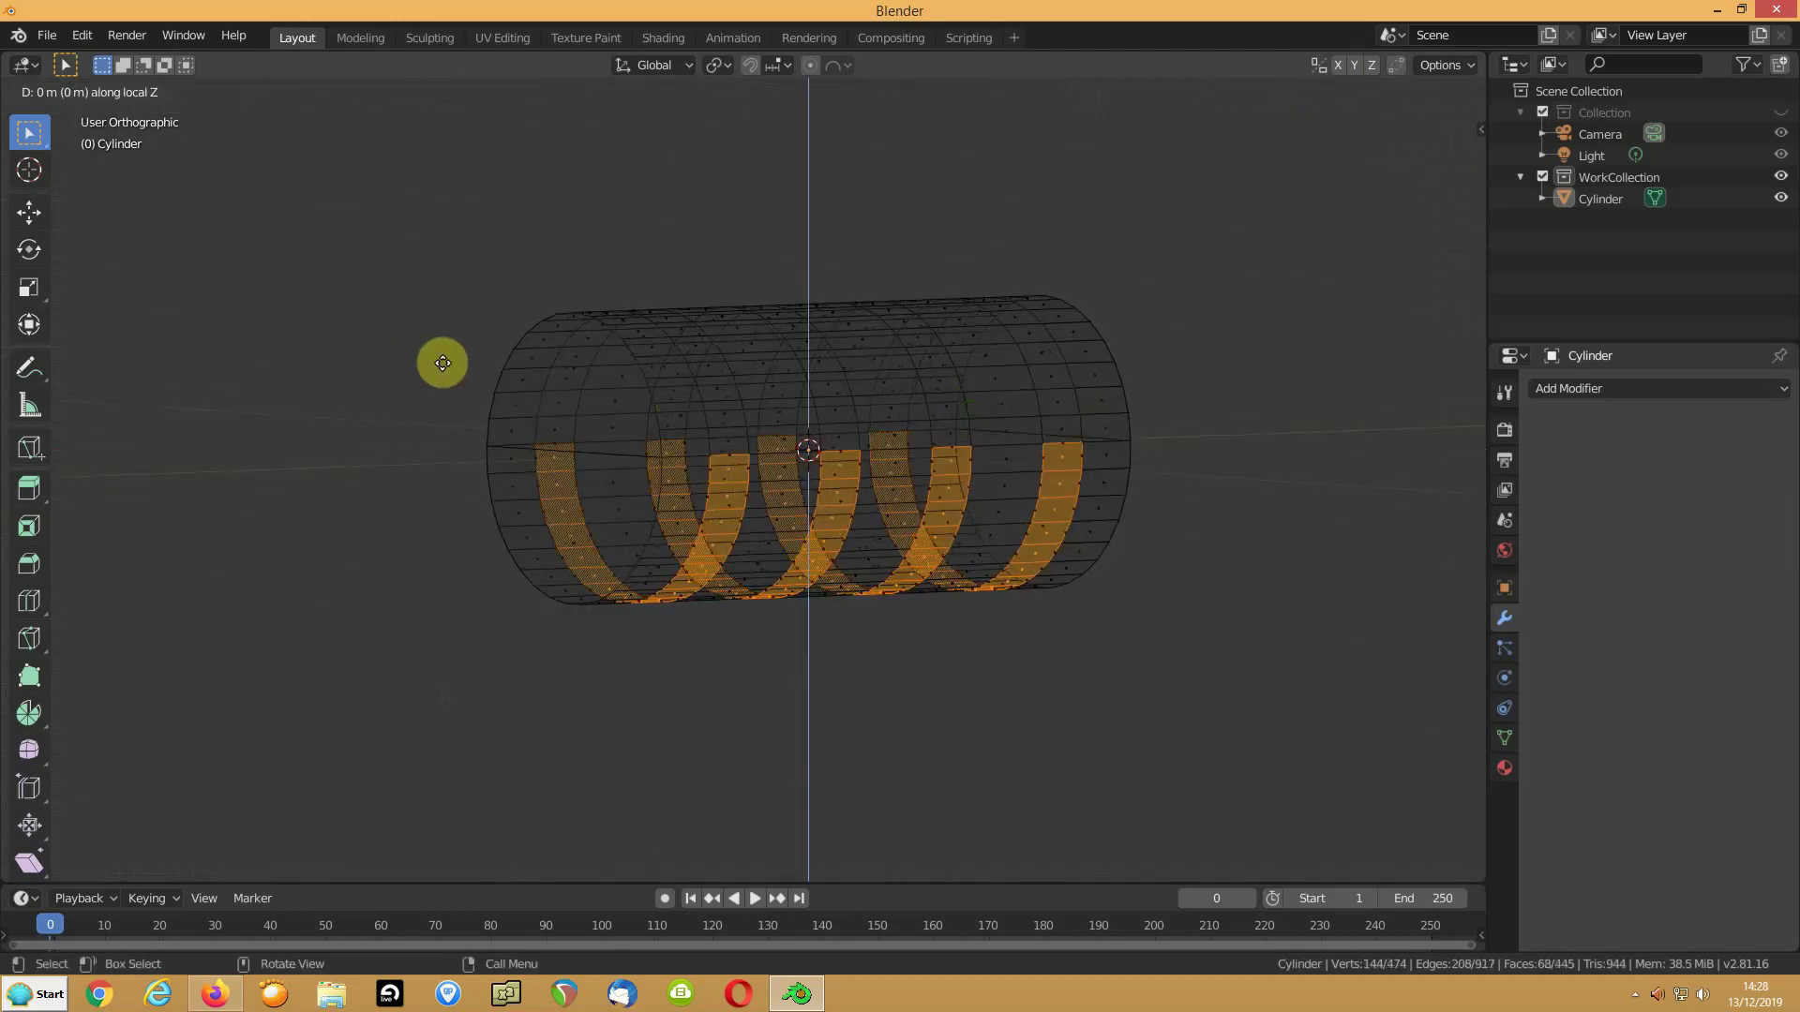
left_click(442, 522)
Flatten the leg bottoms with S Z 0 and raise the level bases along Z
key("s")
key("z")
key("0")
left_click(442, 531)
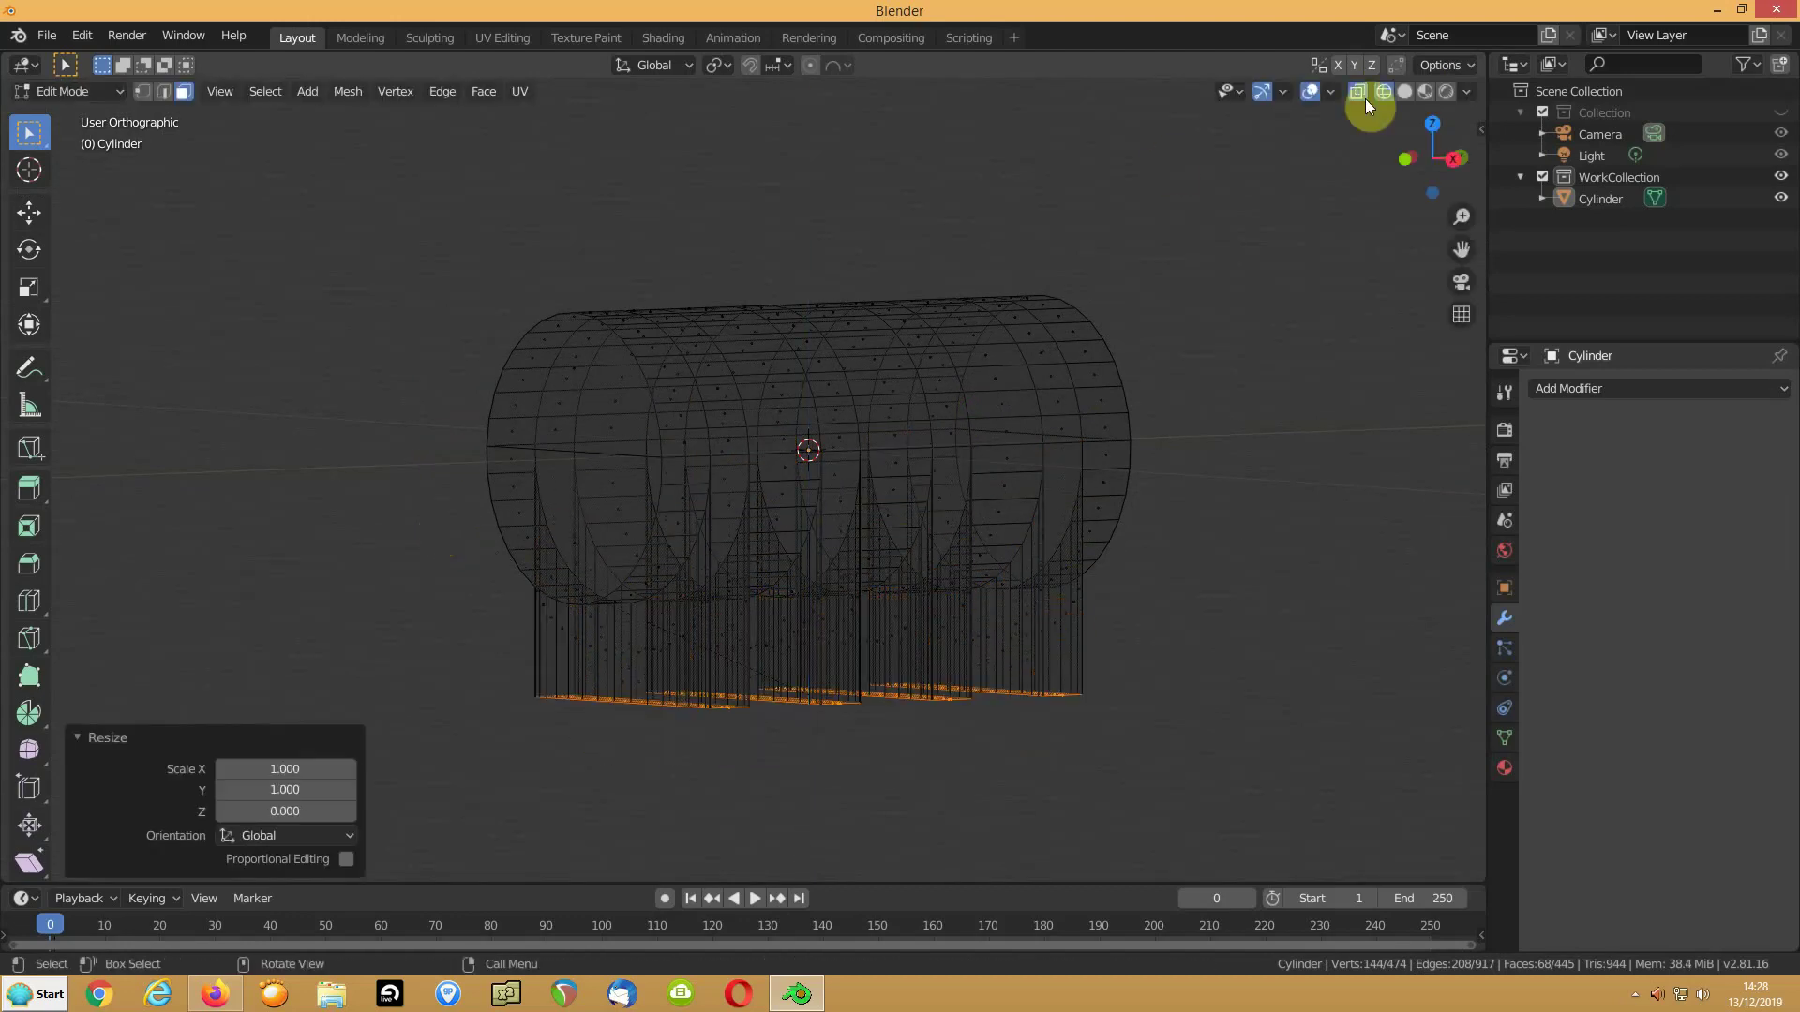
left_click(1409, 93)
mouse_move(534, 454)
middle_mouse_down()
mouse_move(630, 442)
mouse_move(462, 515)
middle_mouse_up()
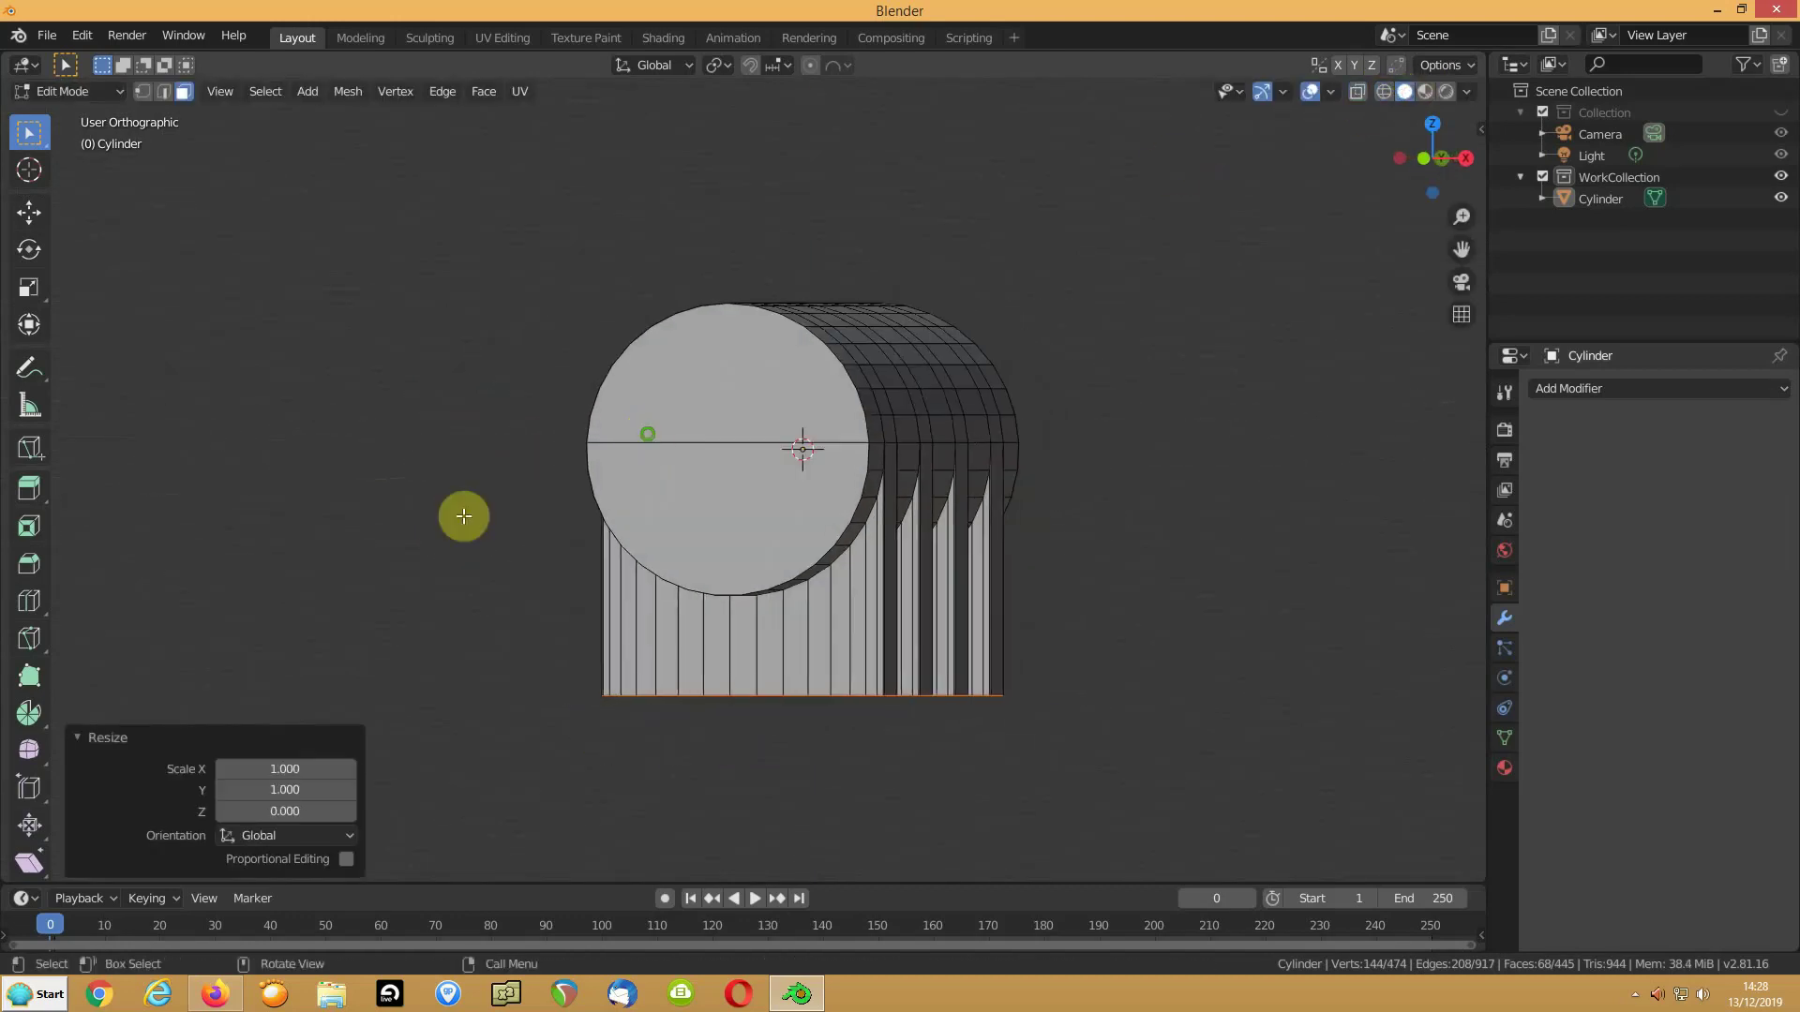
key("g")
key("z")
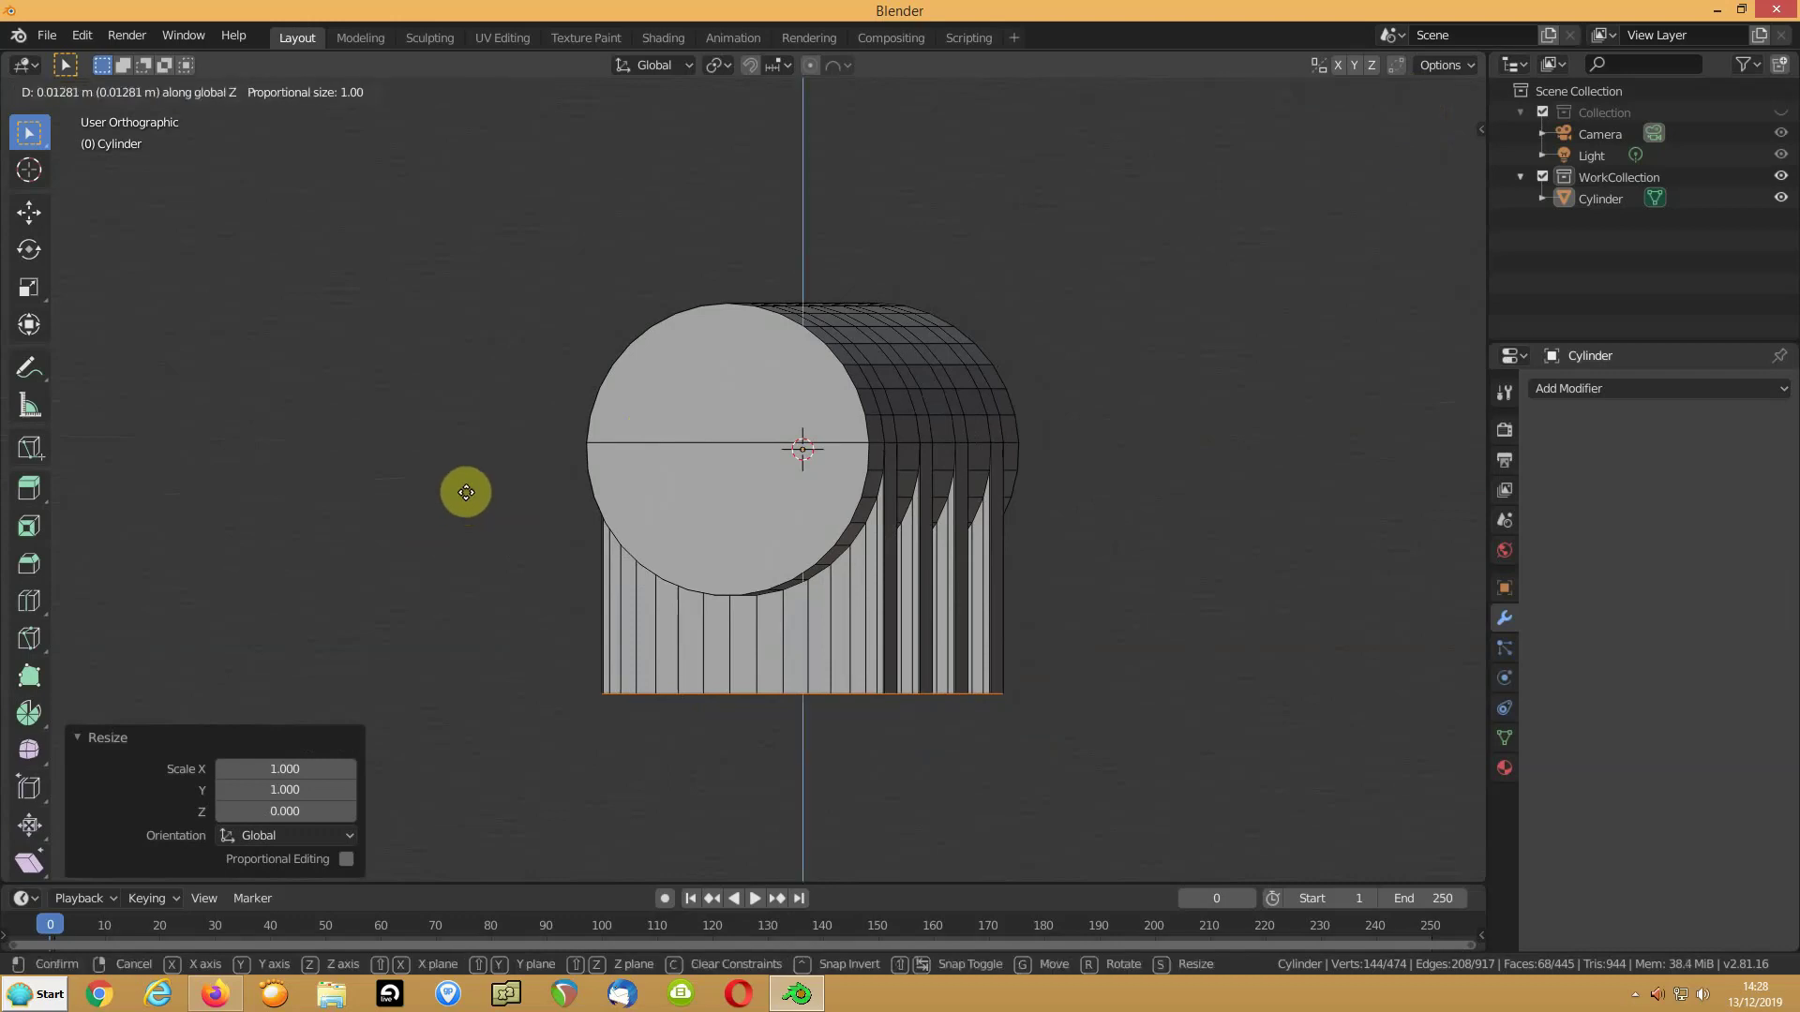
left_click(475, 442)
middle_click_drag(475, 442, 697, 381)
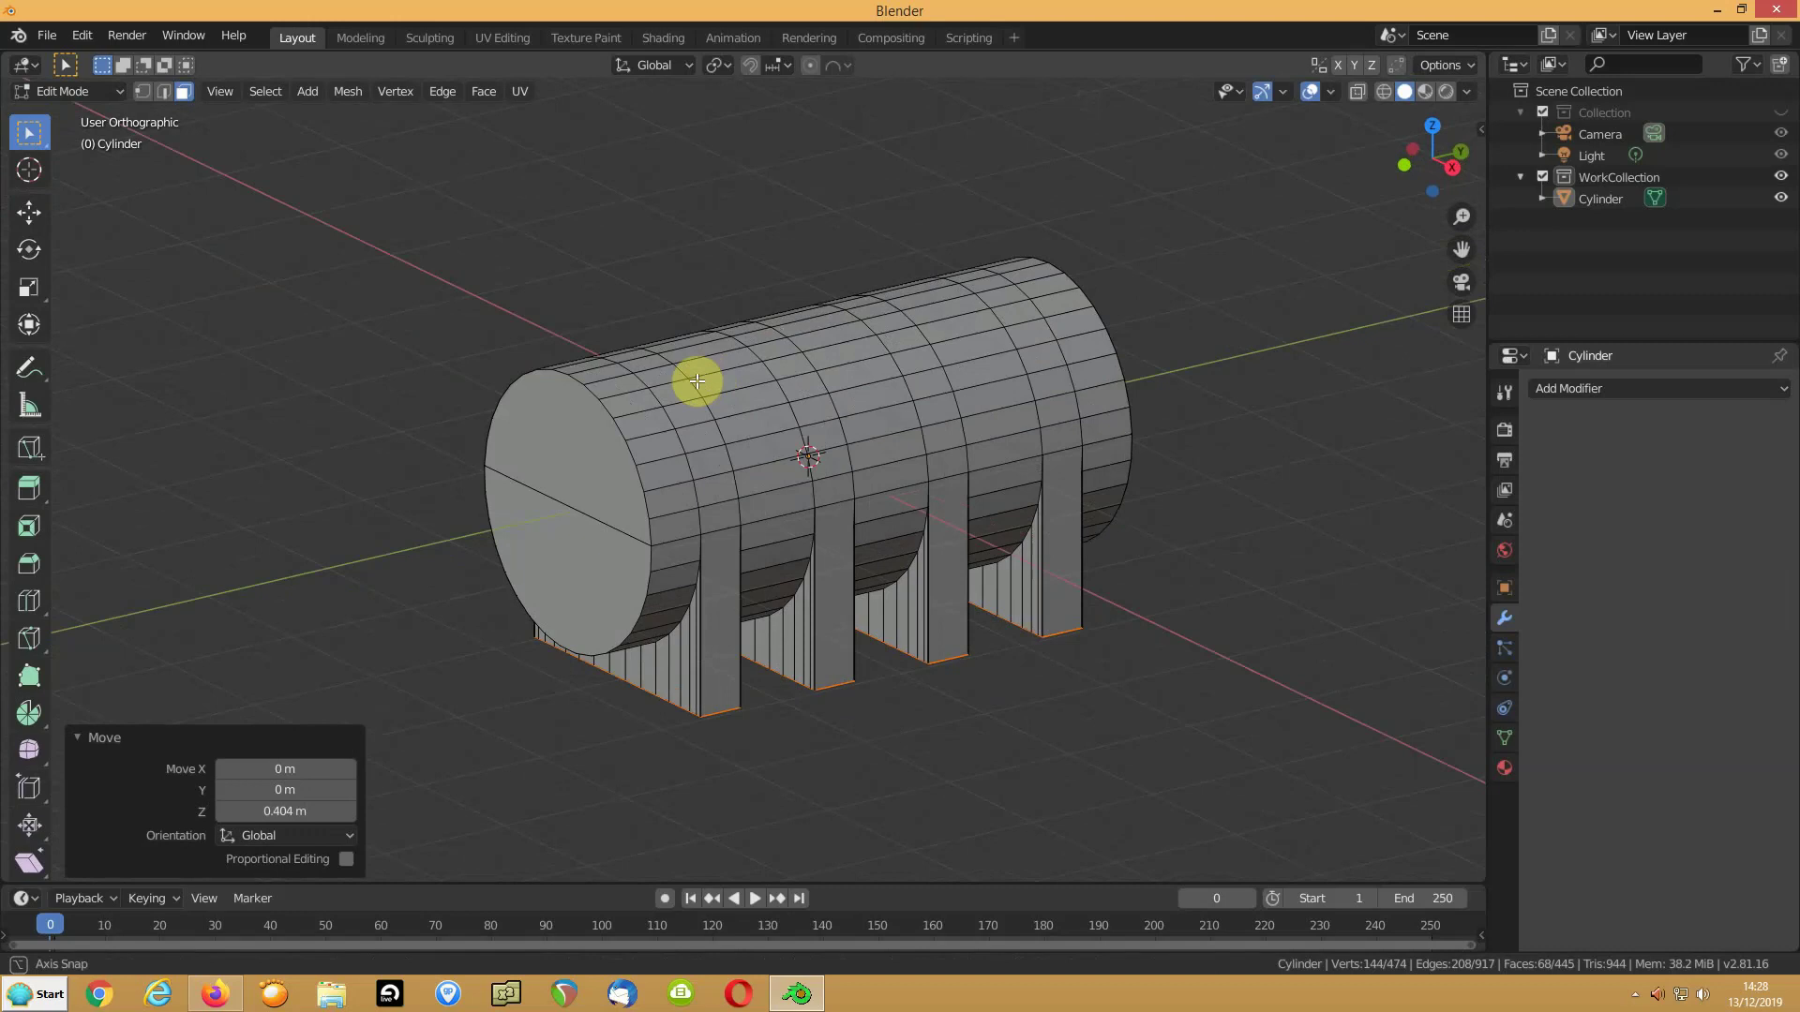
Extrude the four band loops over the legs 0.0769 m outward along their normals
left_click(715, 530, "alt")
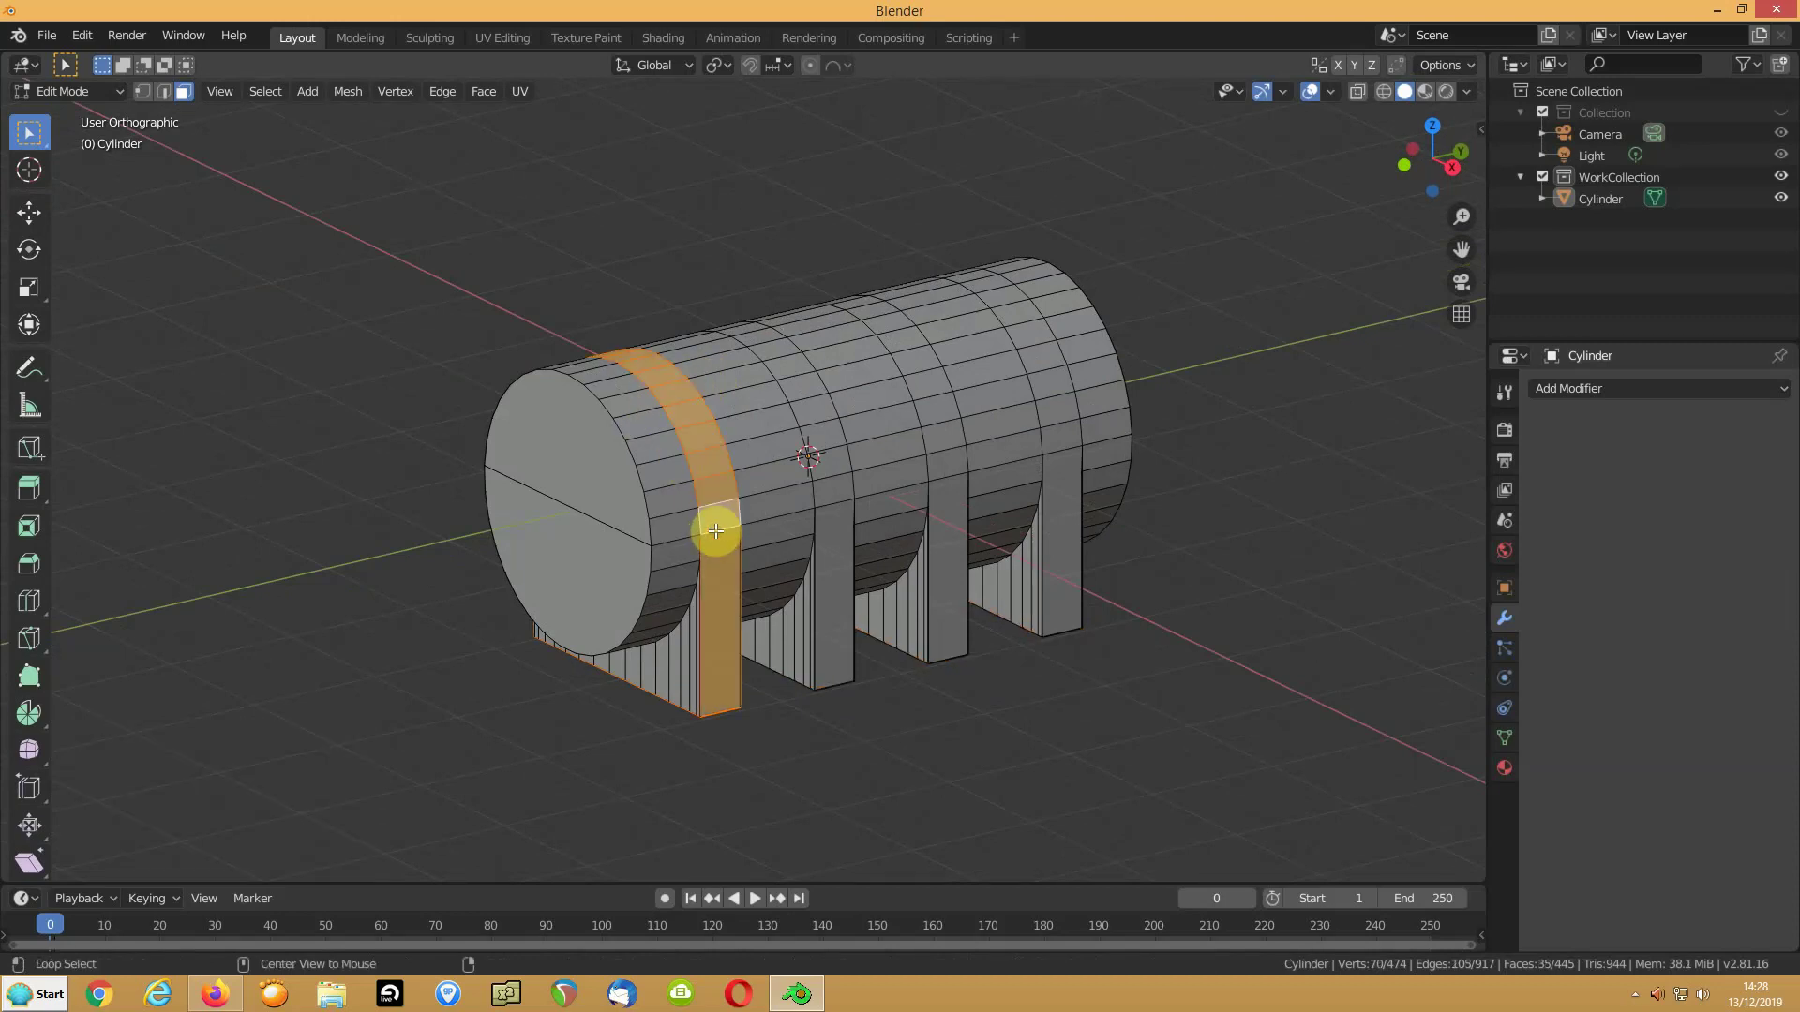
left_click(831, 506, "alt+shift")
left_click(951, 485, "alt+shift")
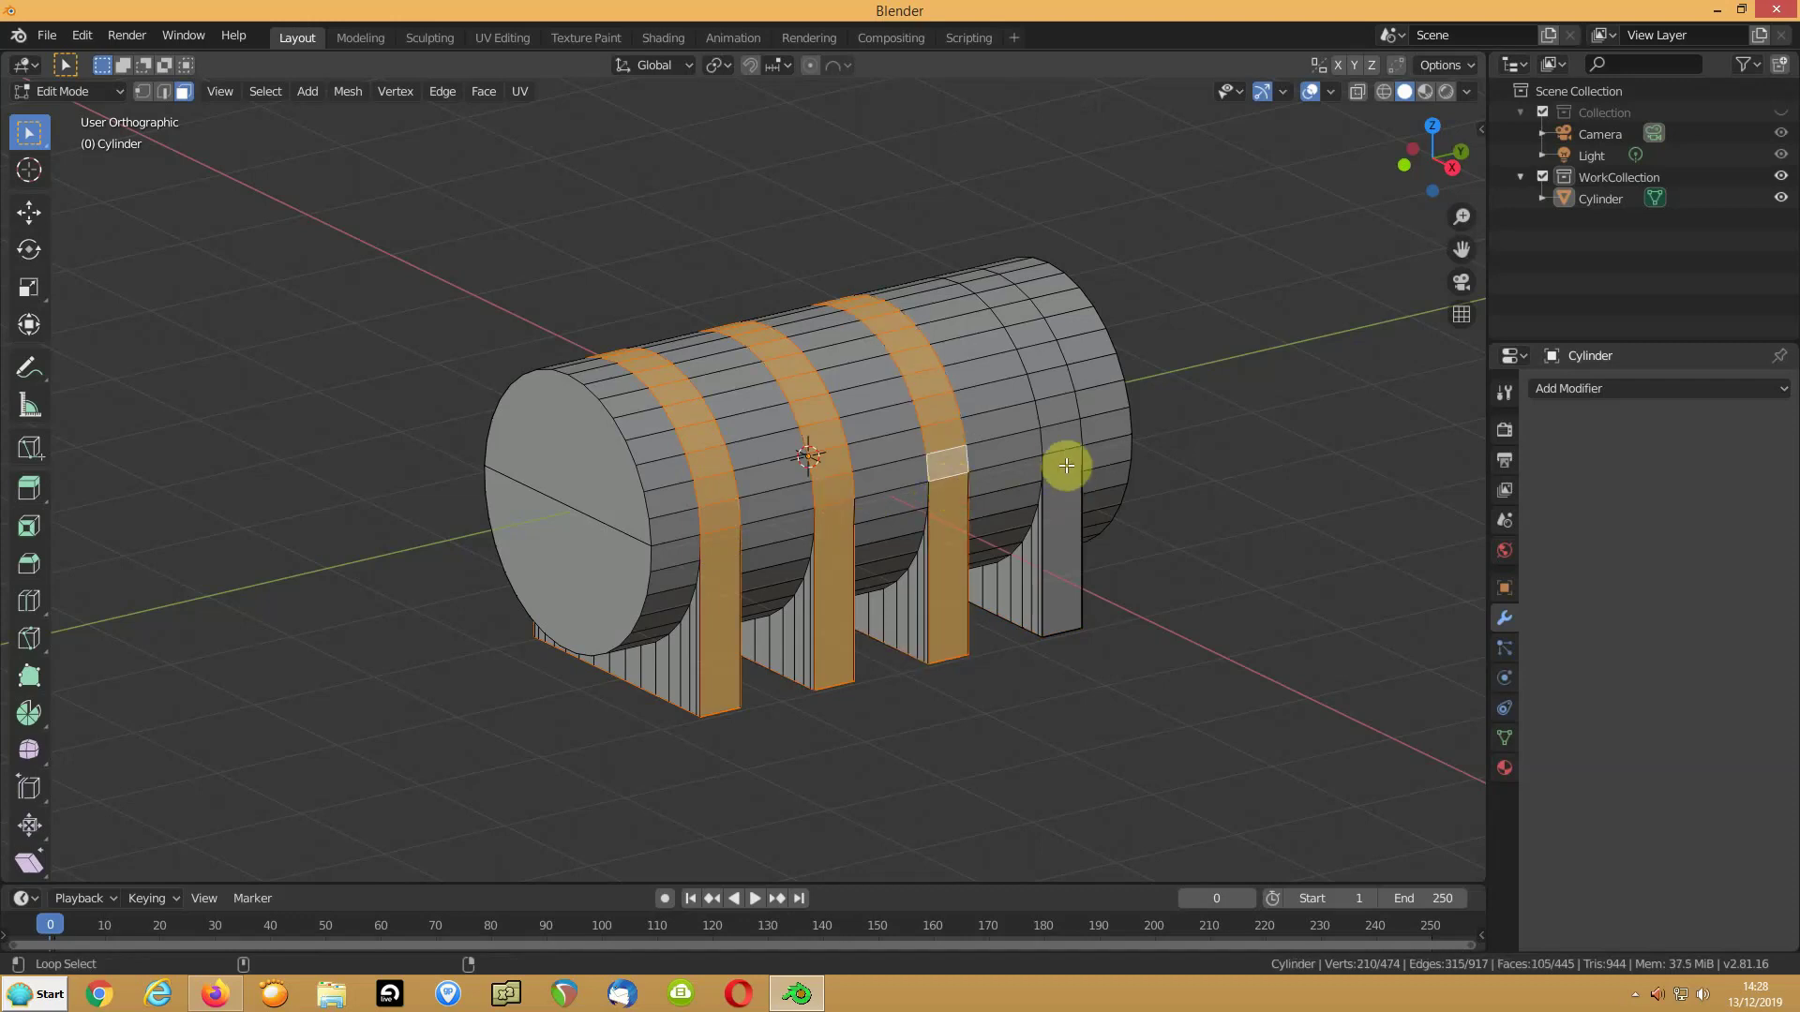
left_click(1066, 466, "alt+shift")
key("alt+e")
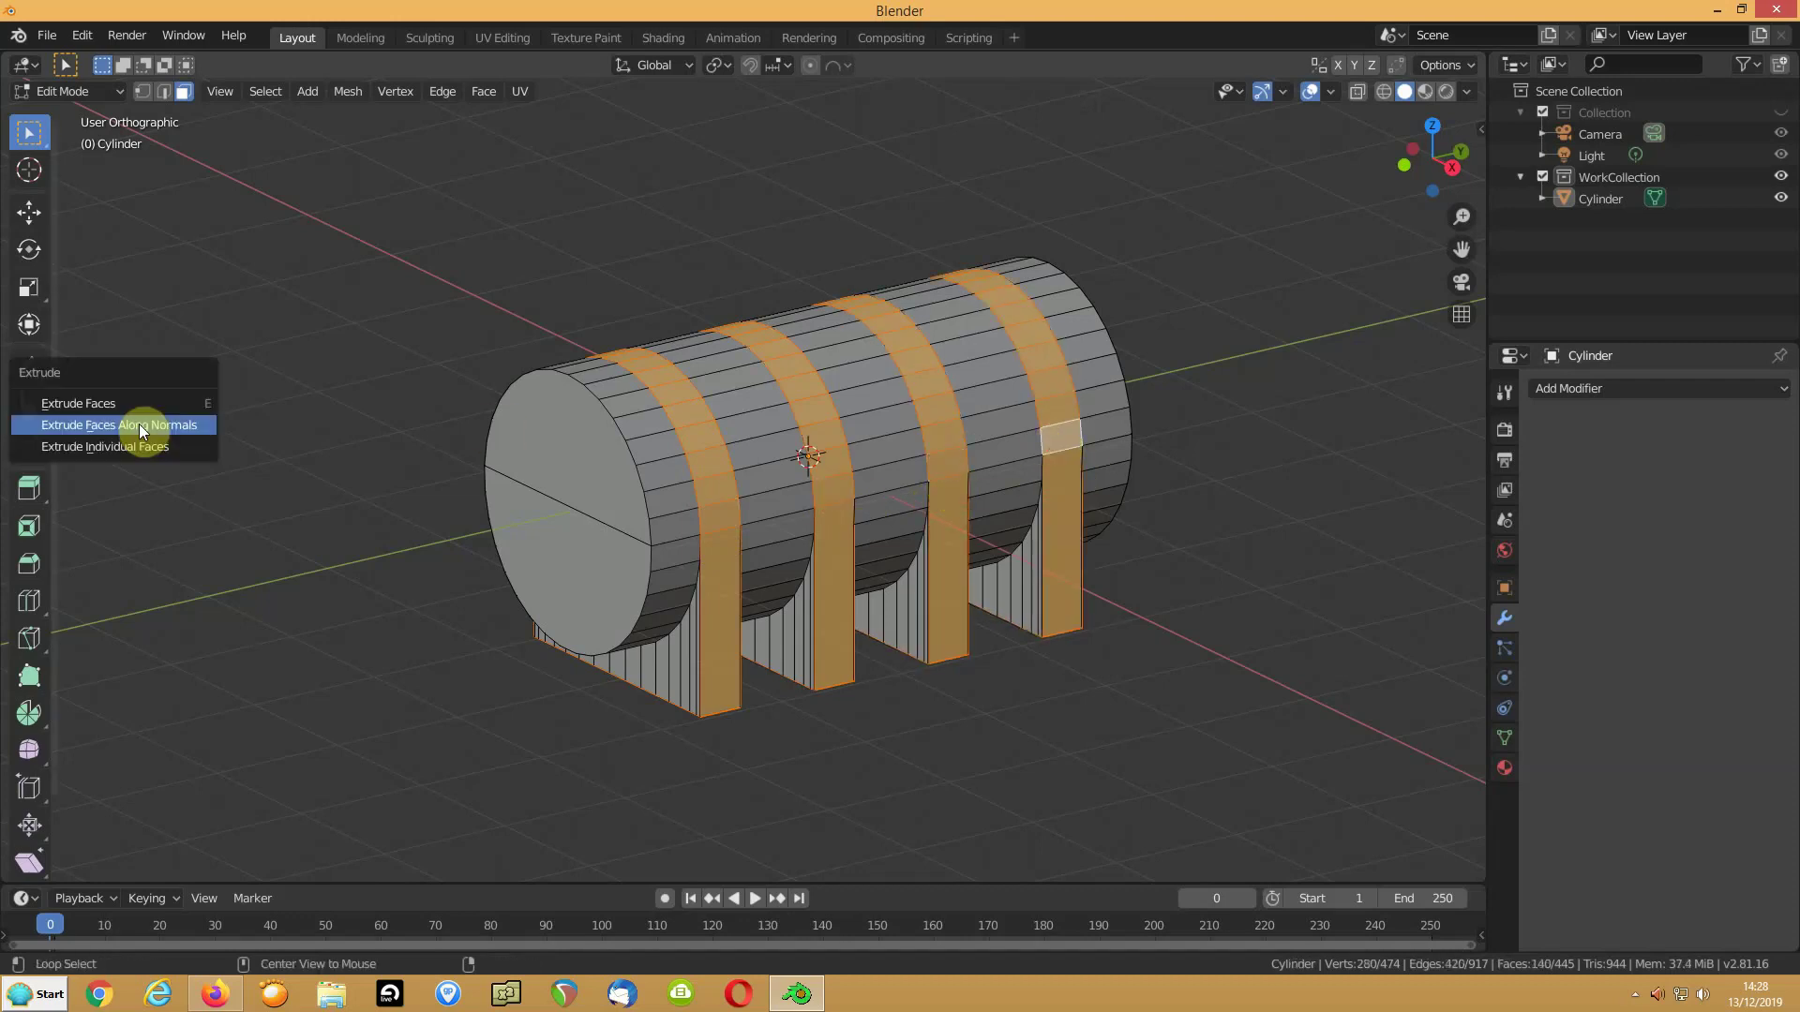
left_click(138, 423)
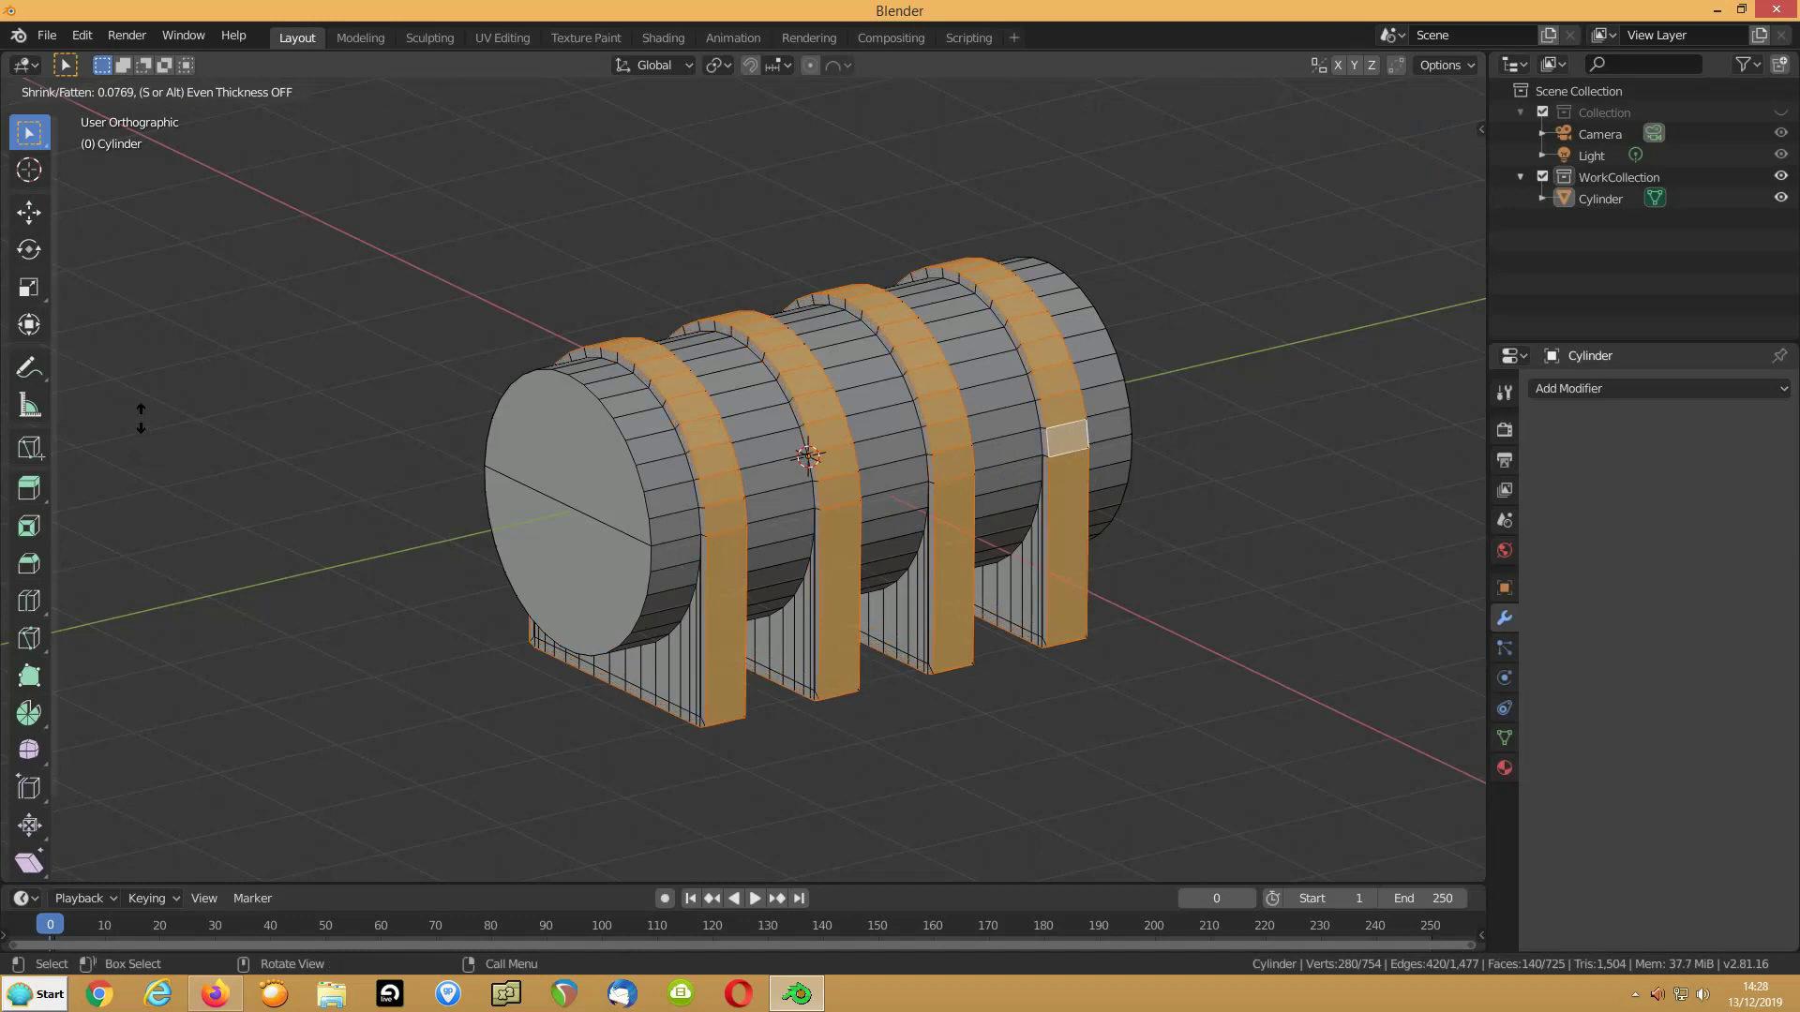
left_click(141, 418)
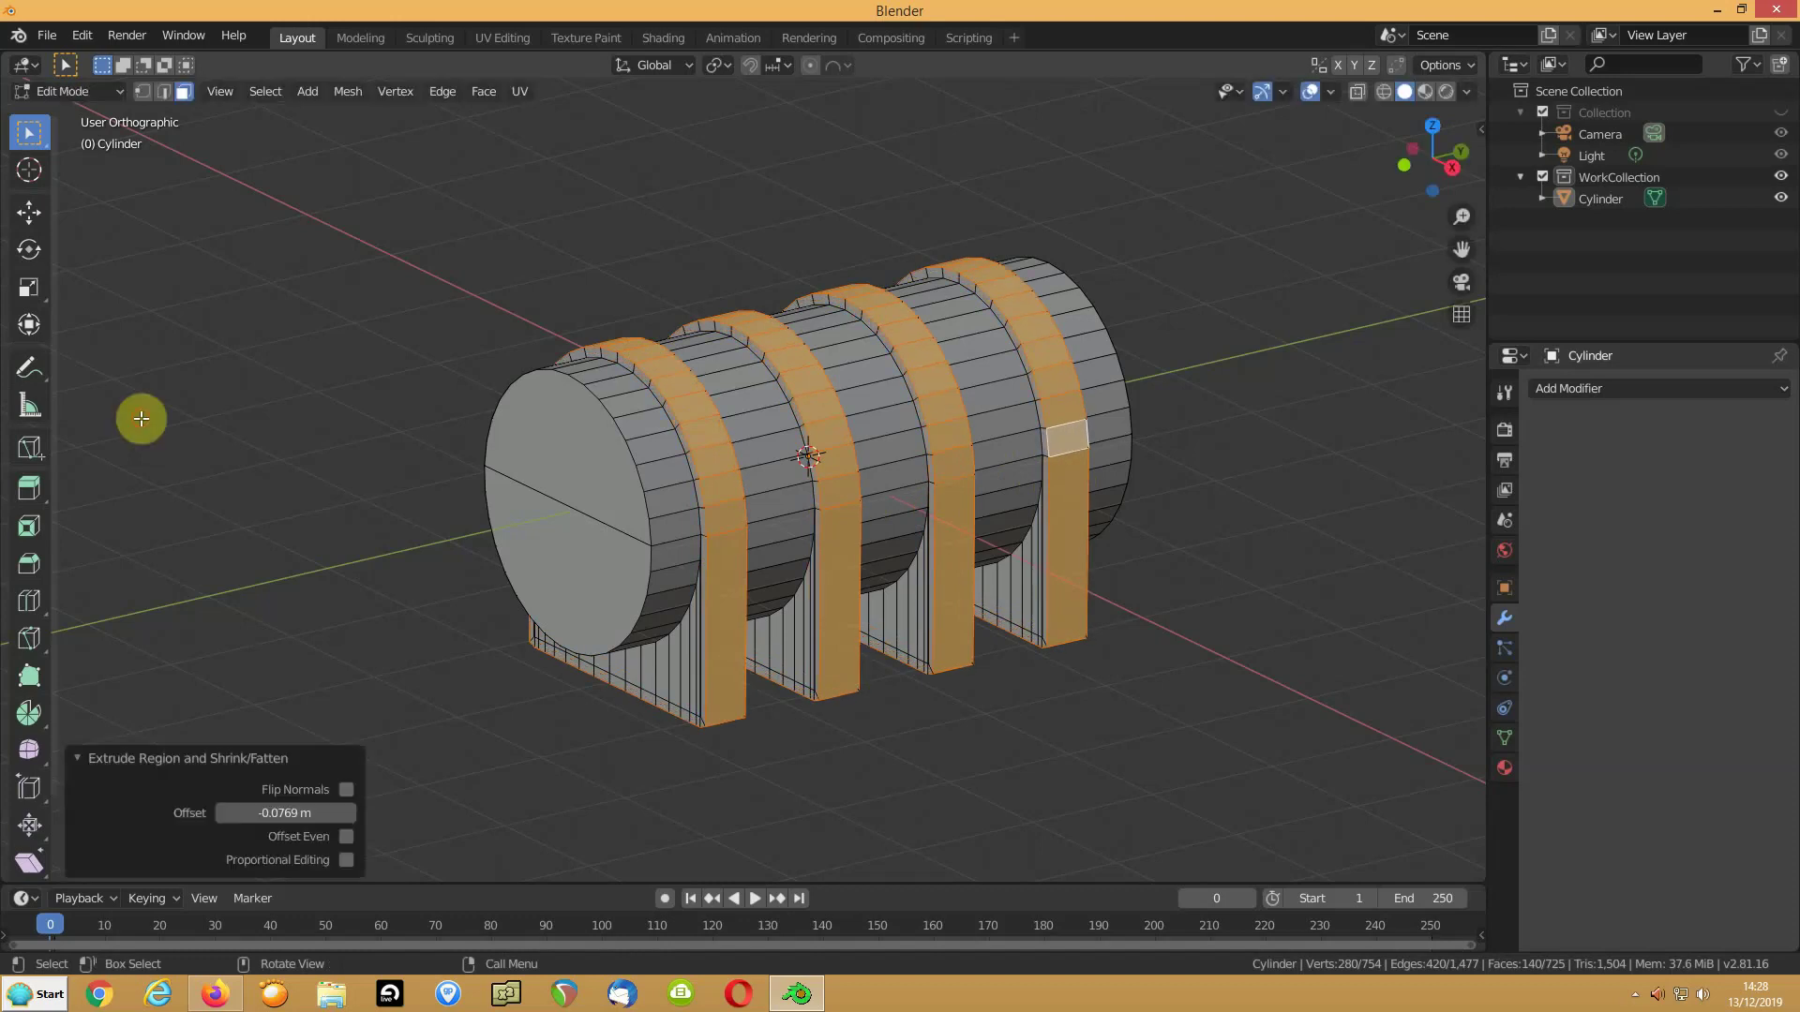
left_click(566, 506, "alt")
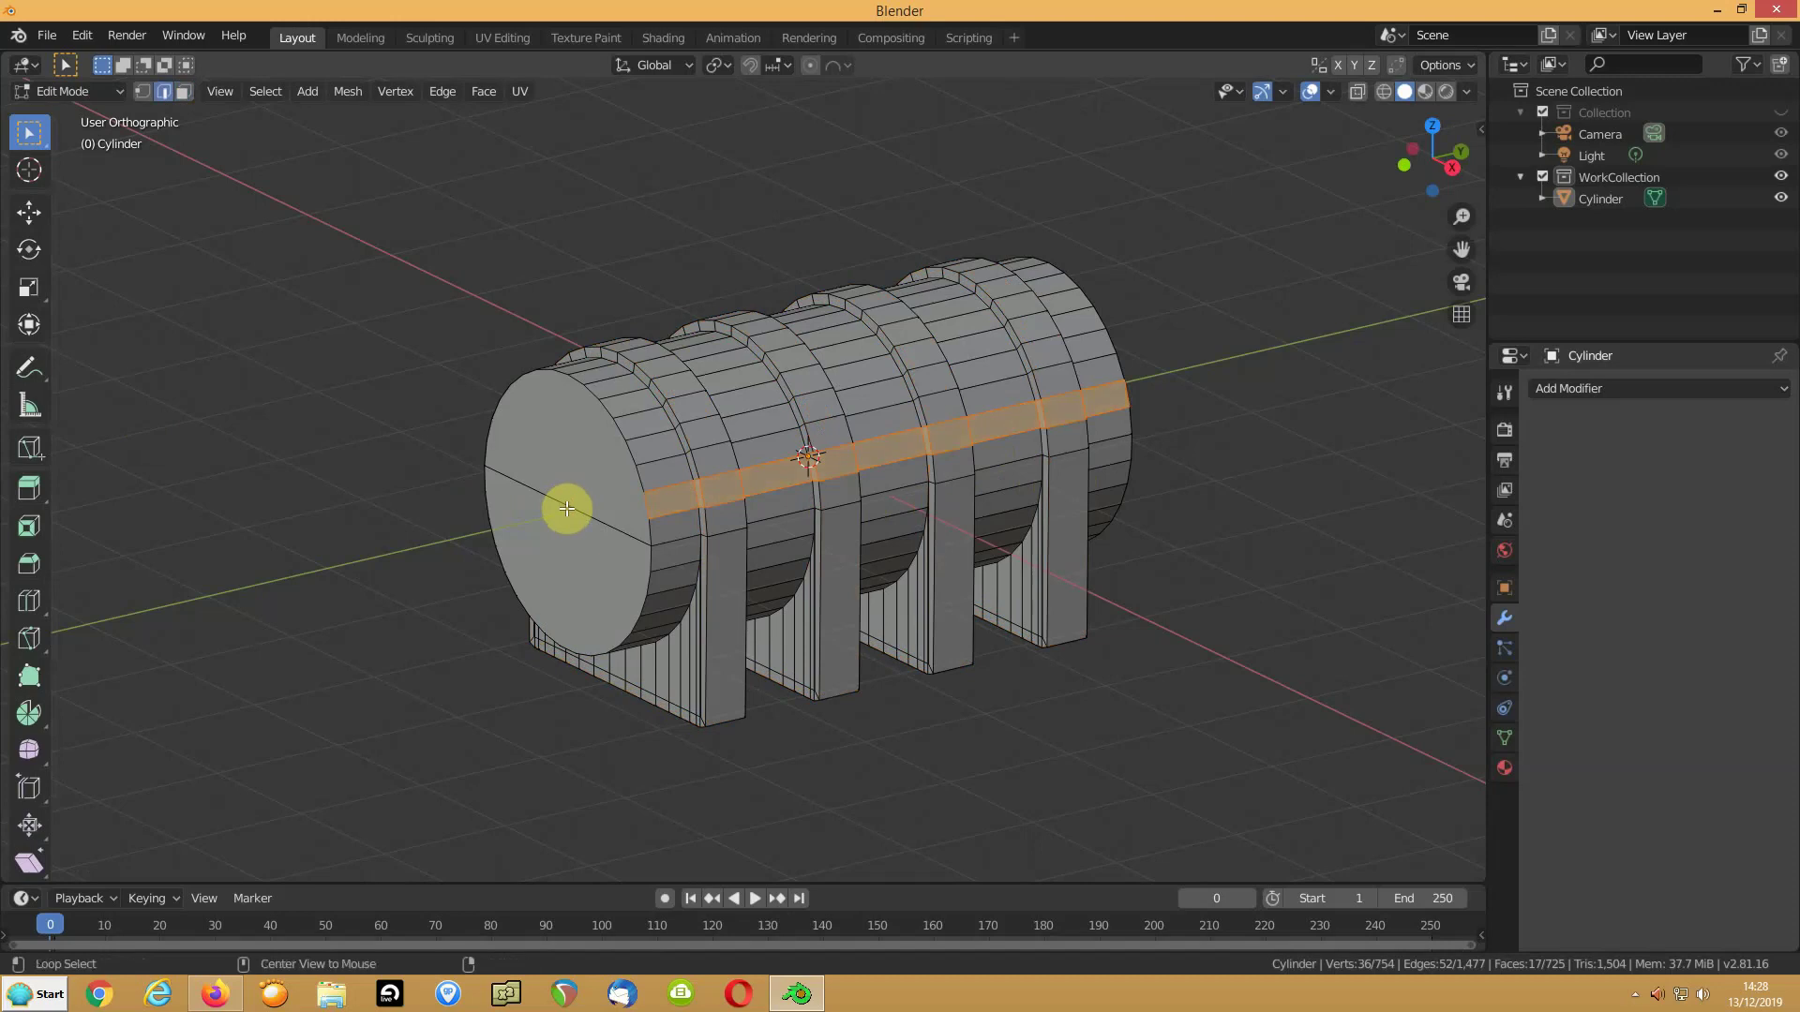
Box-select the horizontal middle edge loop along both tank sides in X-ray, 36 vertices
left_click(566, 508, "alt")
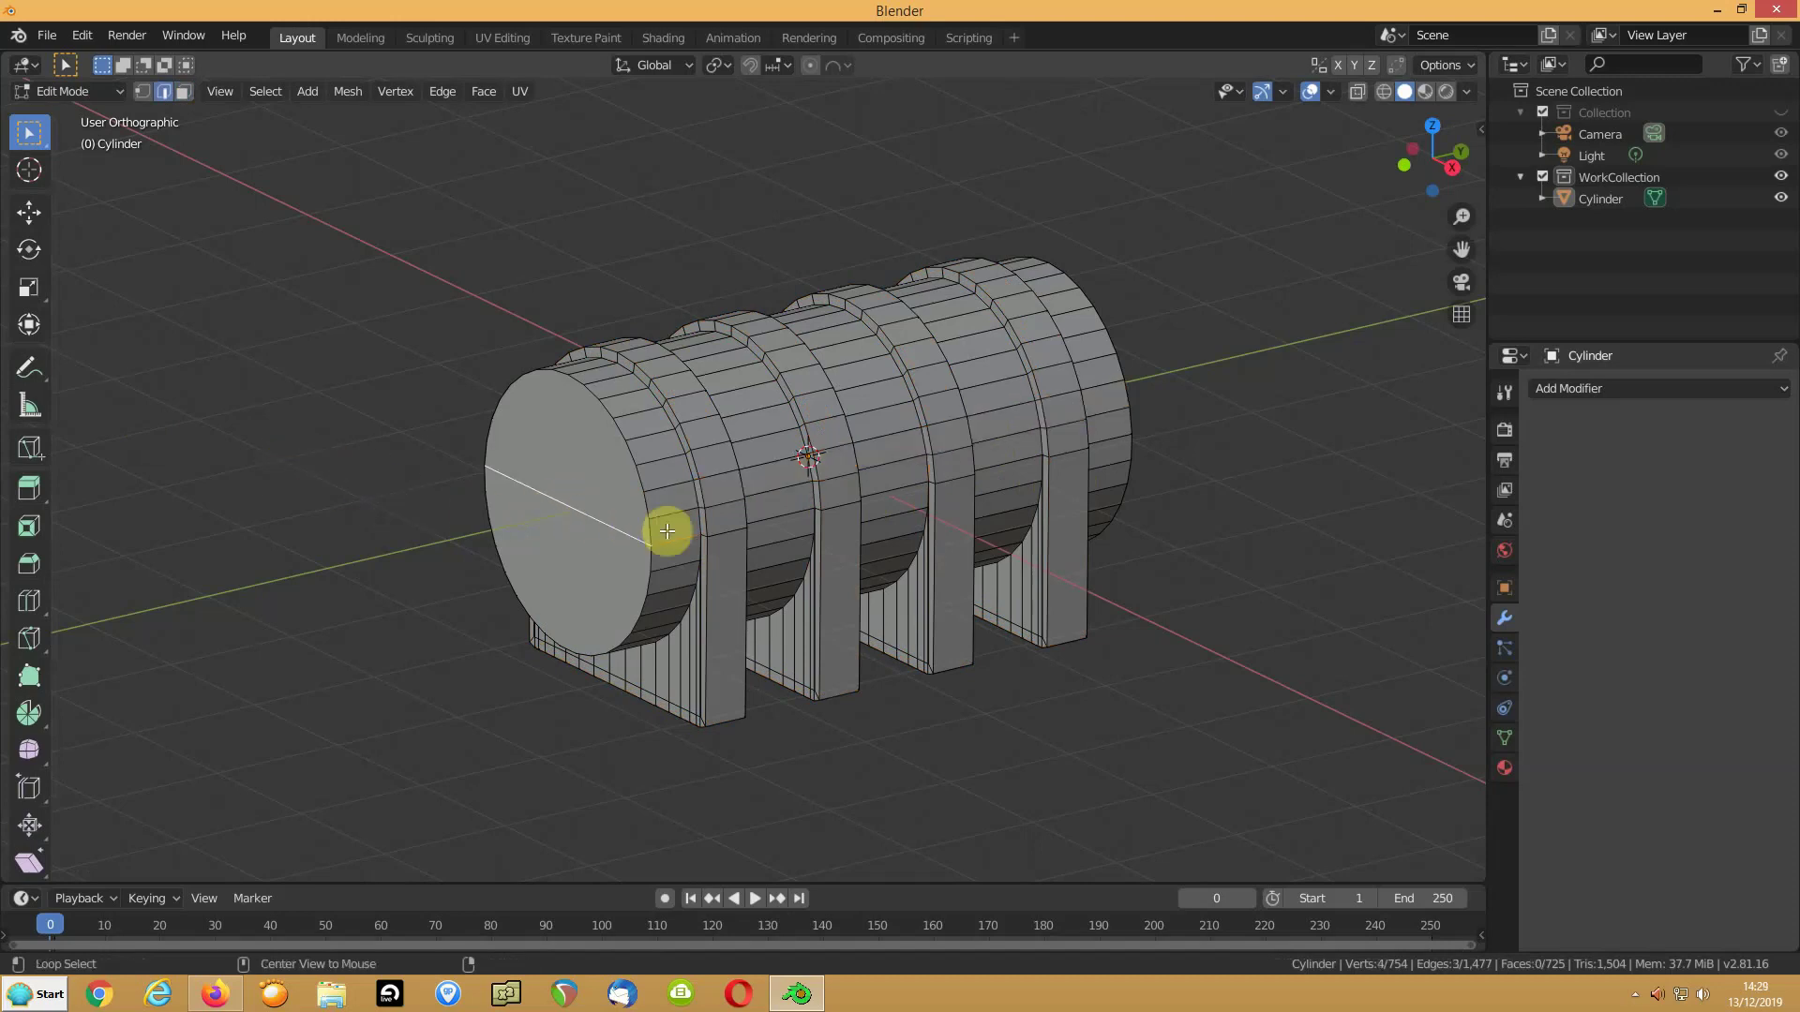
left_click(789, 514, "shift")
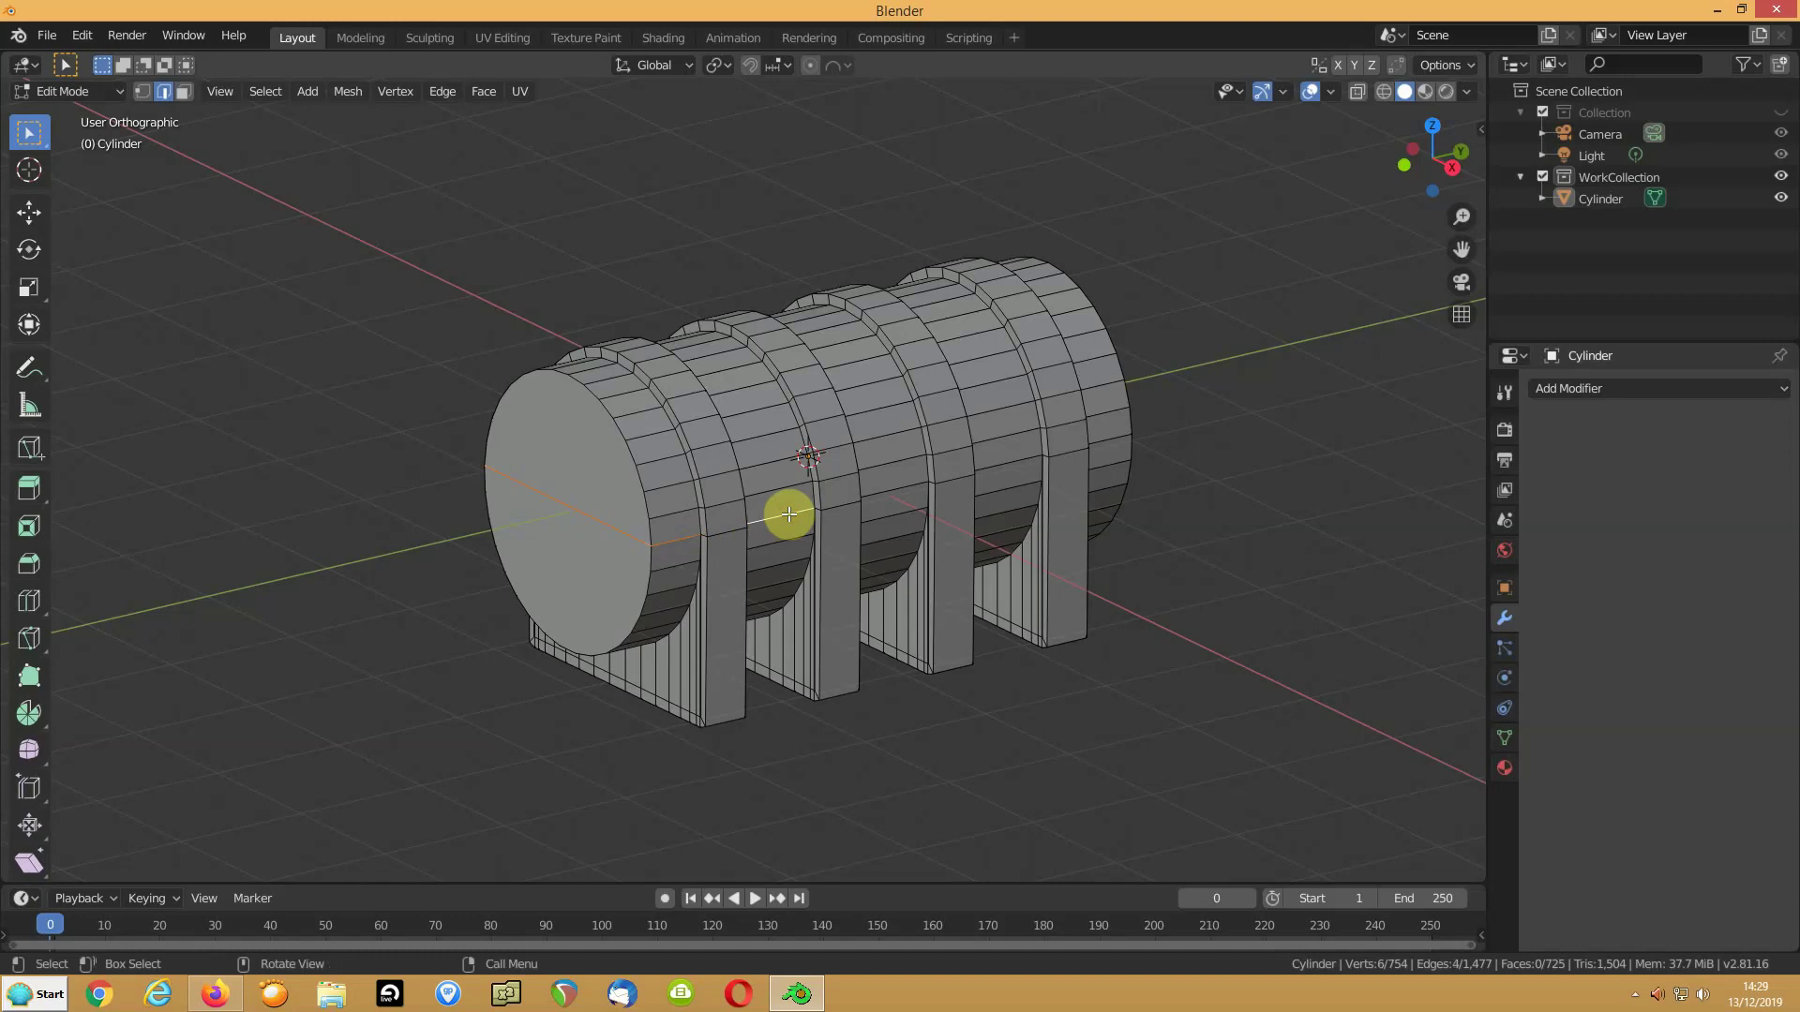
key("KP_1")
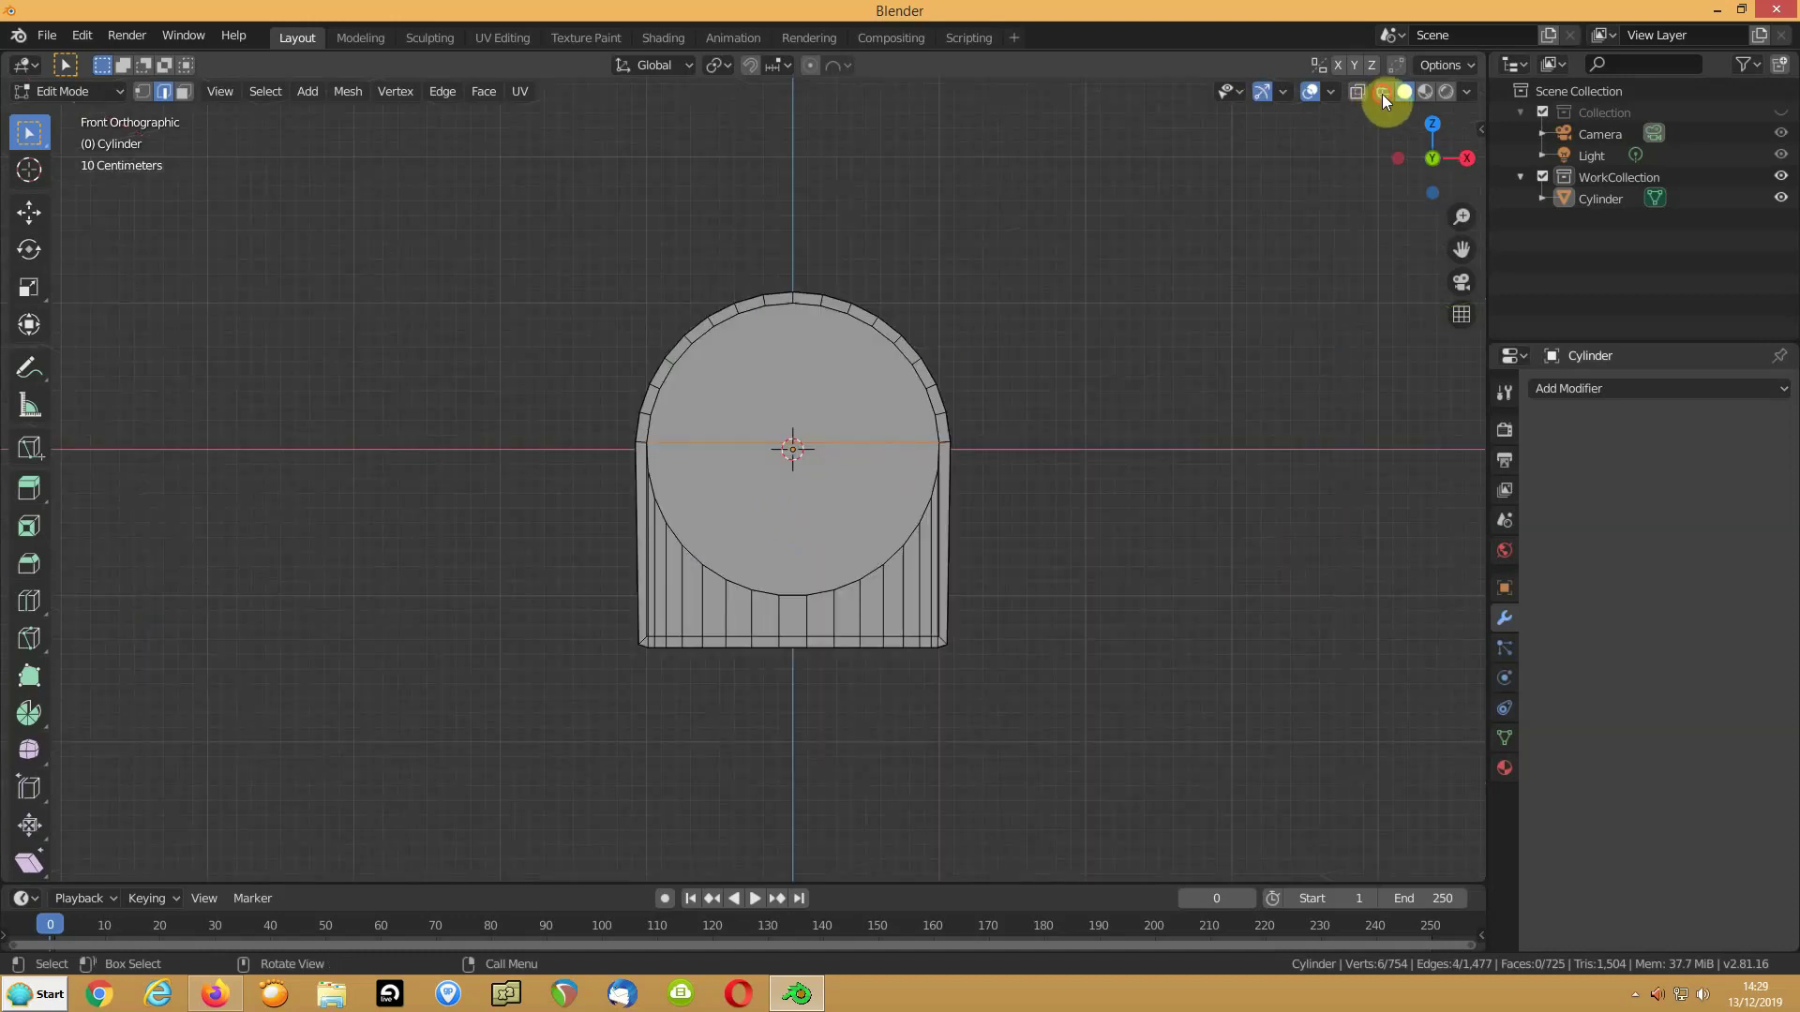
left_click(1358, 91)
key("b")
left_click_drag(608, 431, 995, 448)
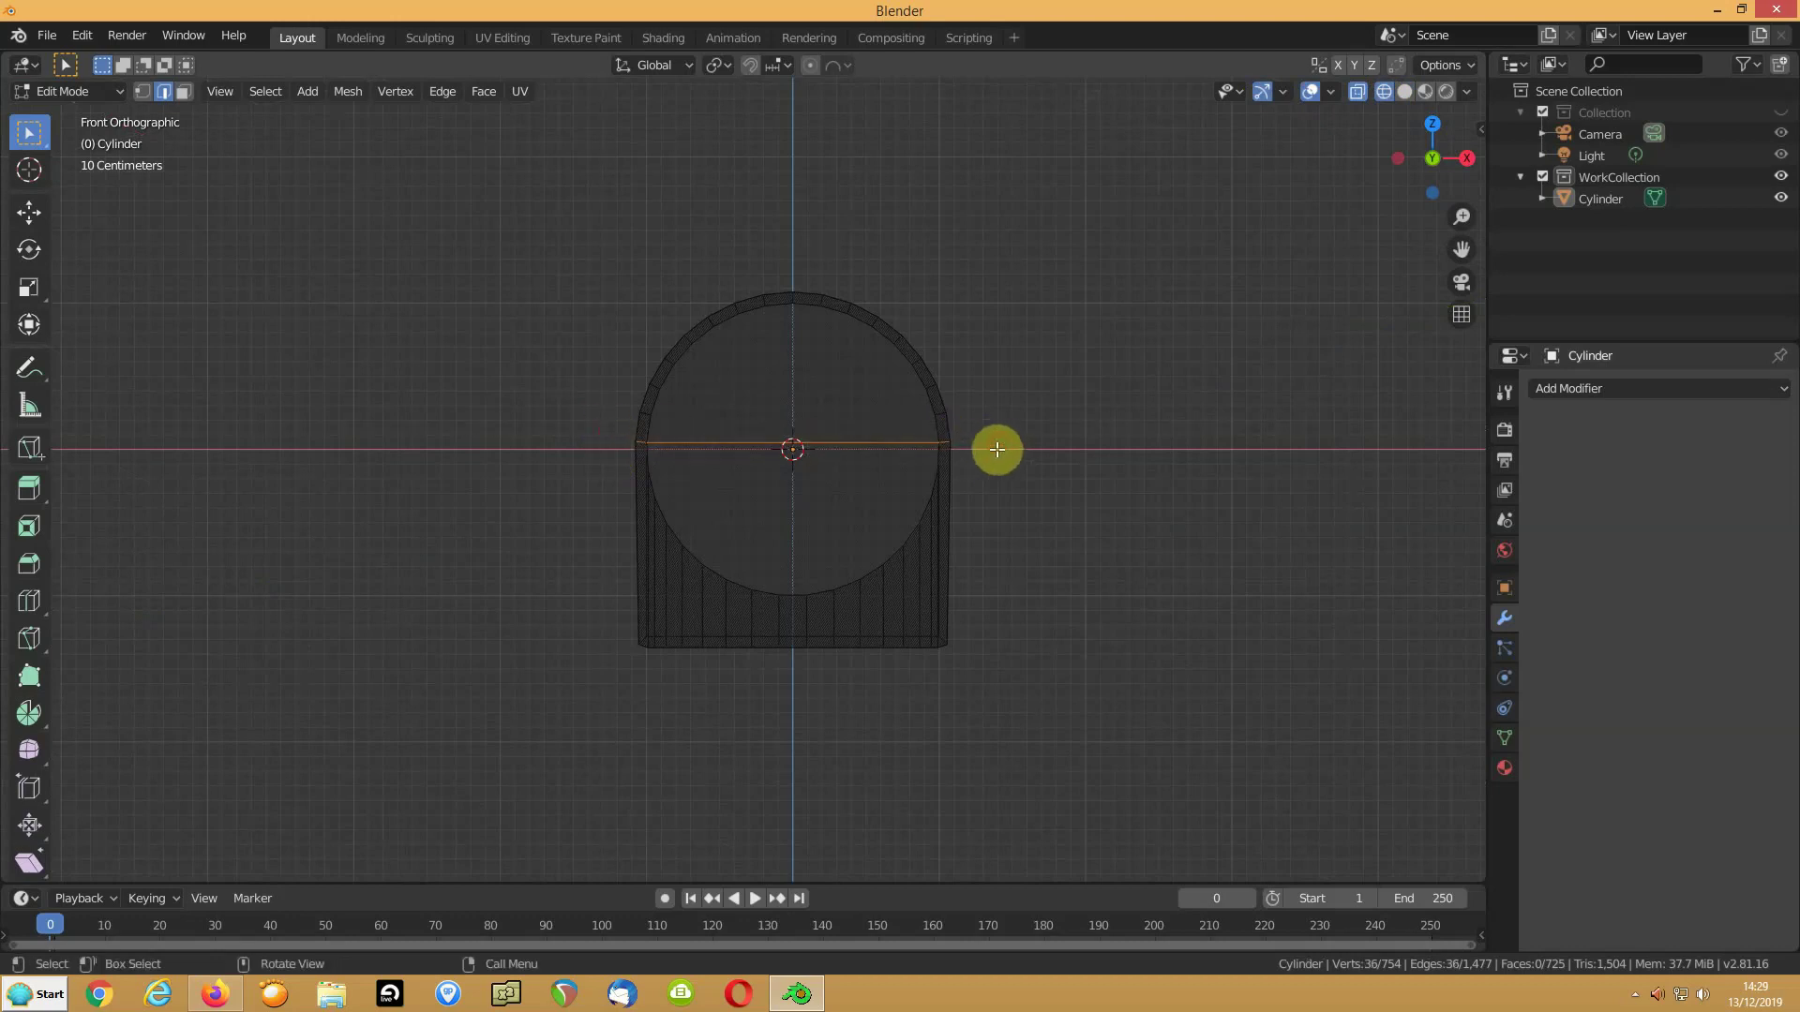
left_click(1404, 91)
Bevel the middle edge loop into a single-segment strip 0.0639 m wide
middle_click_drag(980, 320, 892, 341)
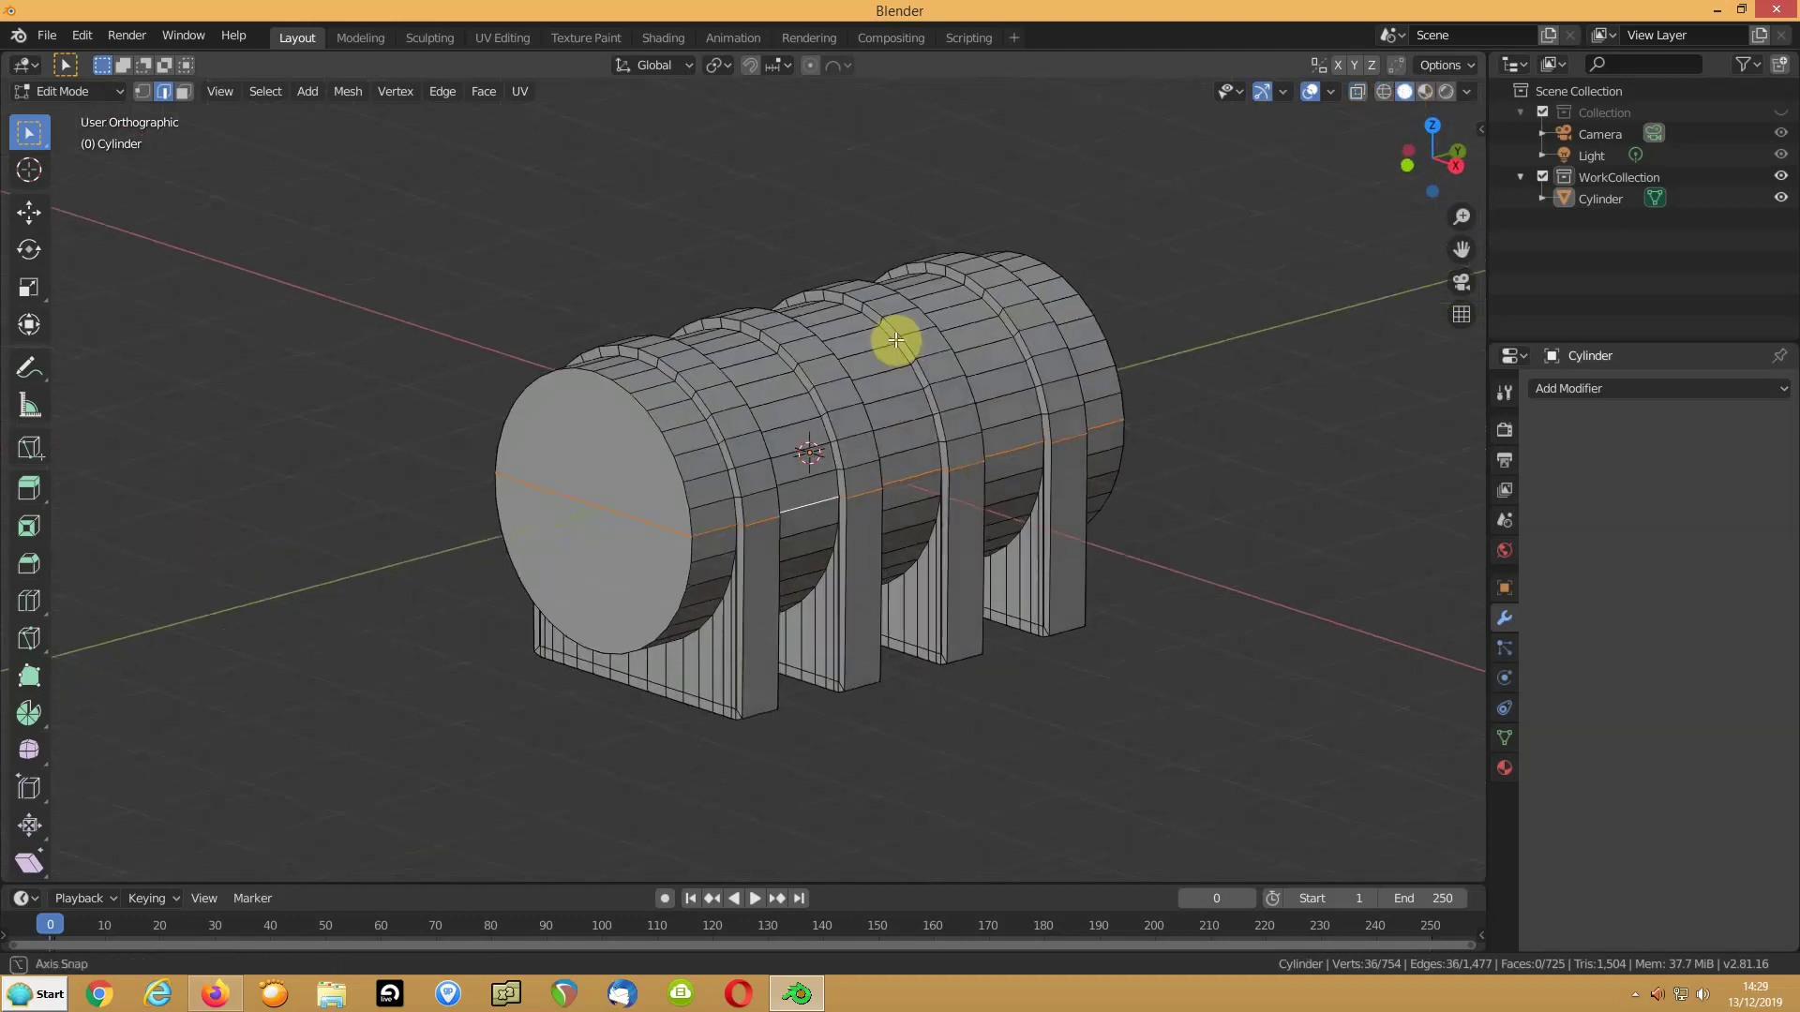
key("ctrl+b")
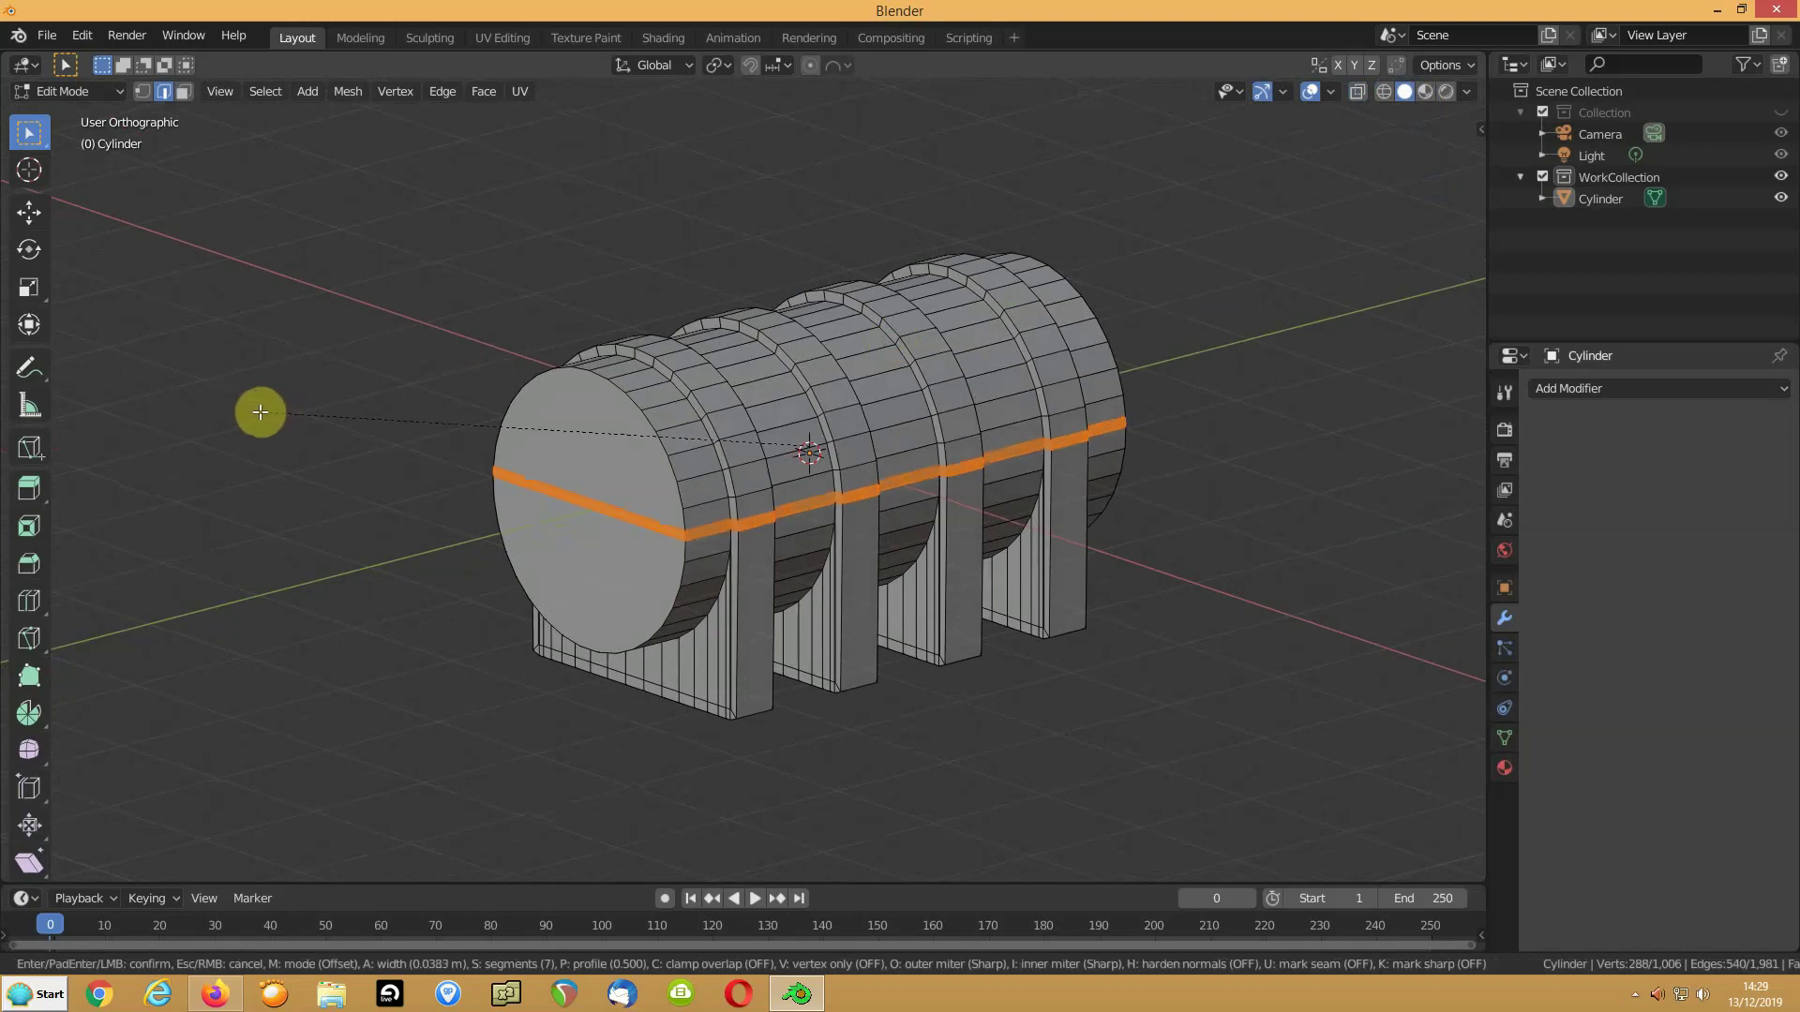
scroll(260, 411, "down", 2)
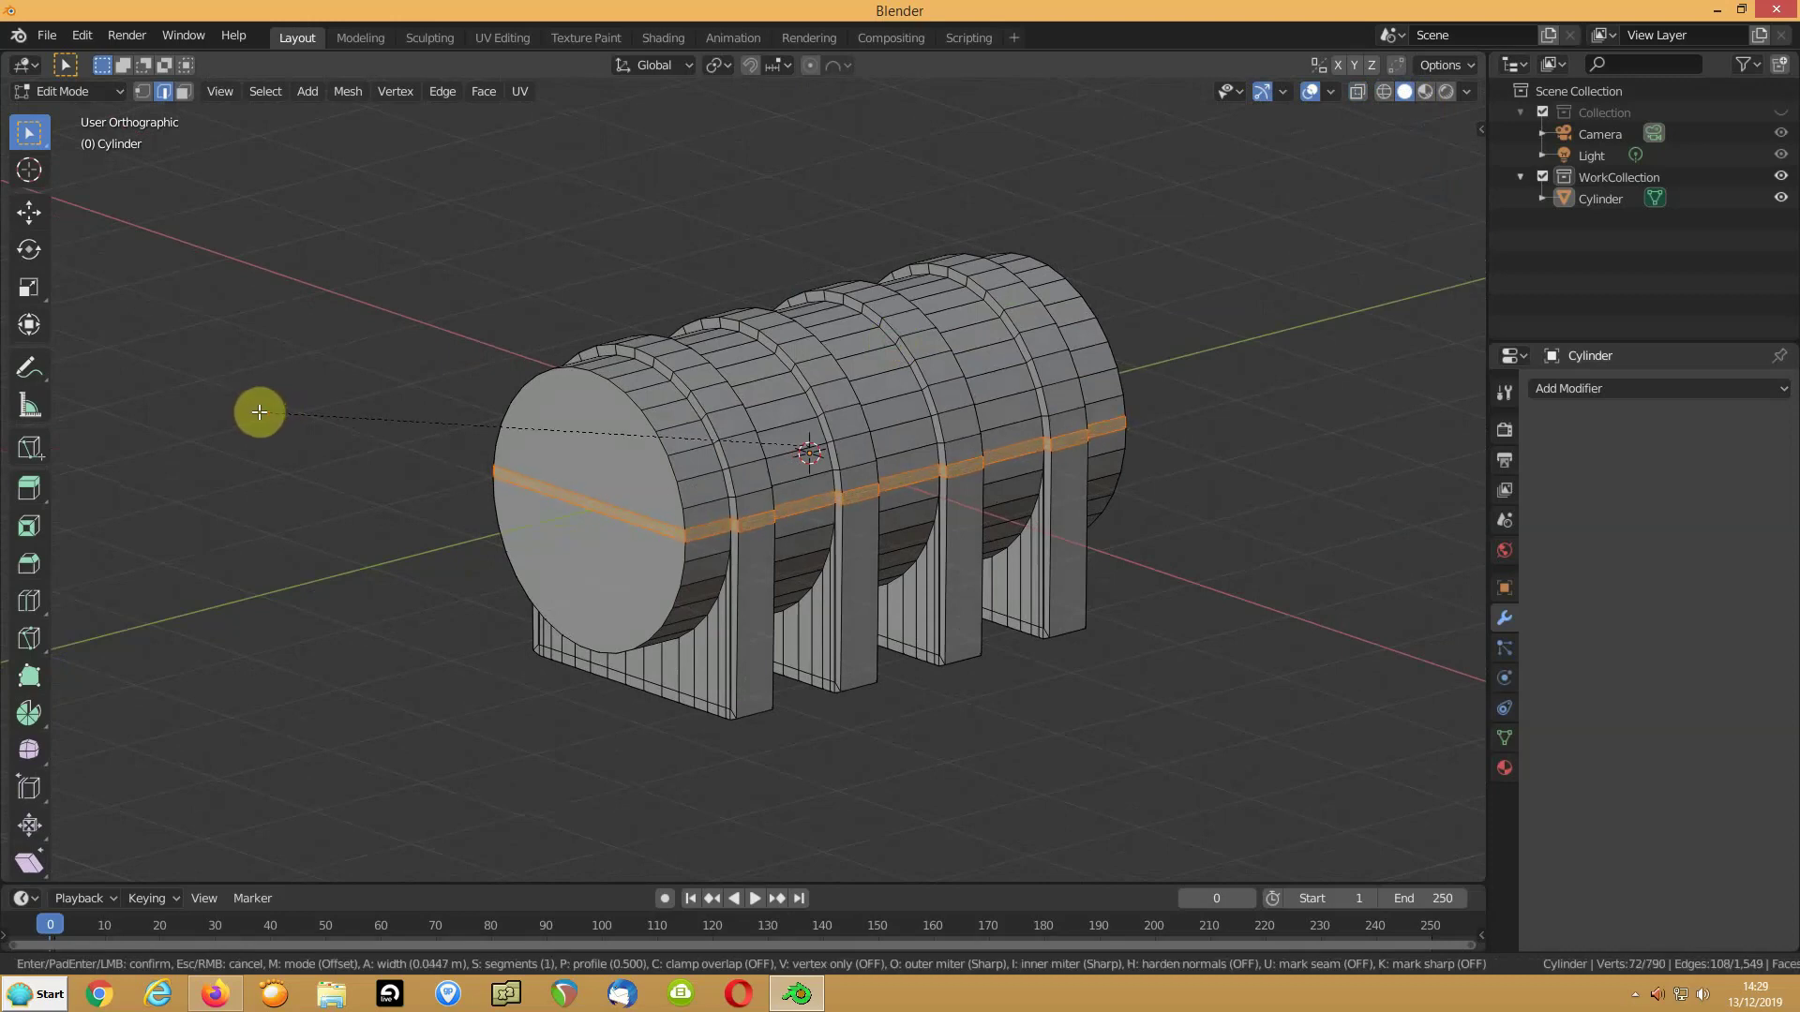
left_click(256, 412)
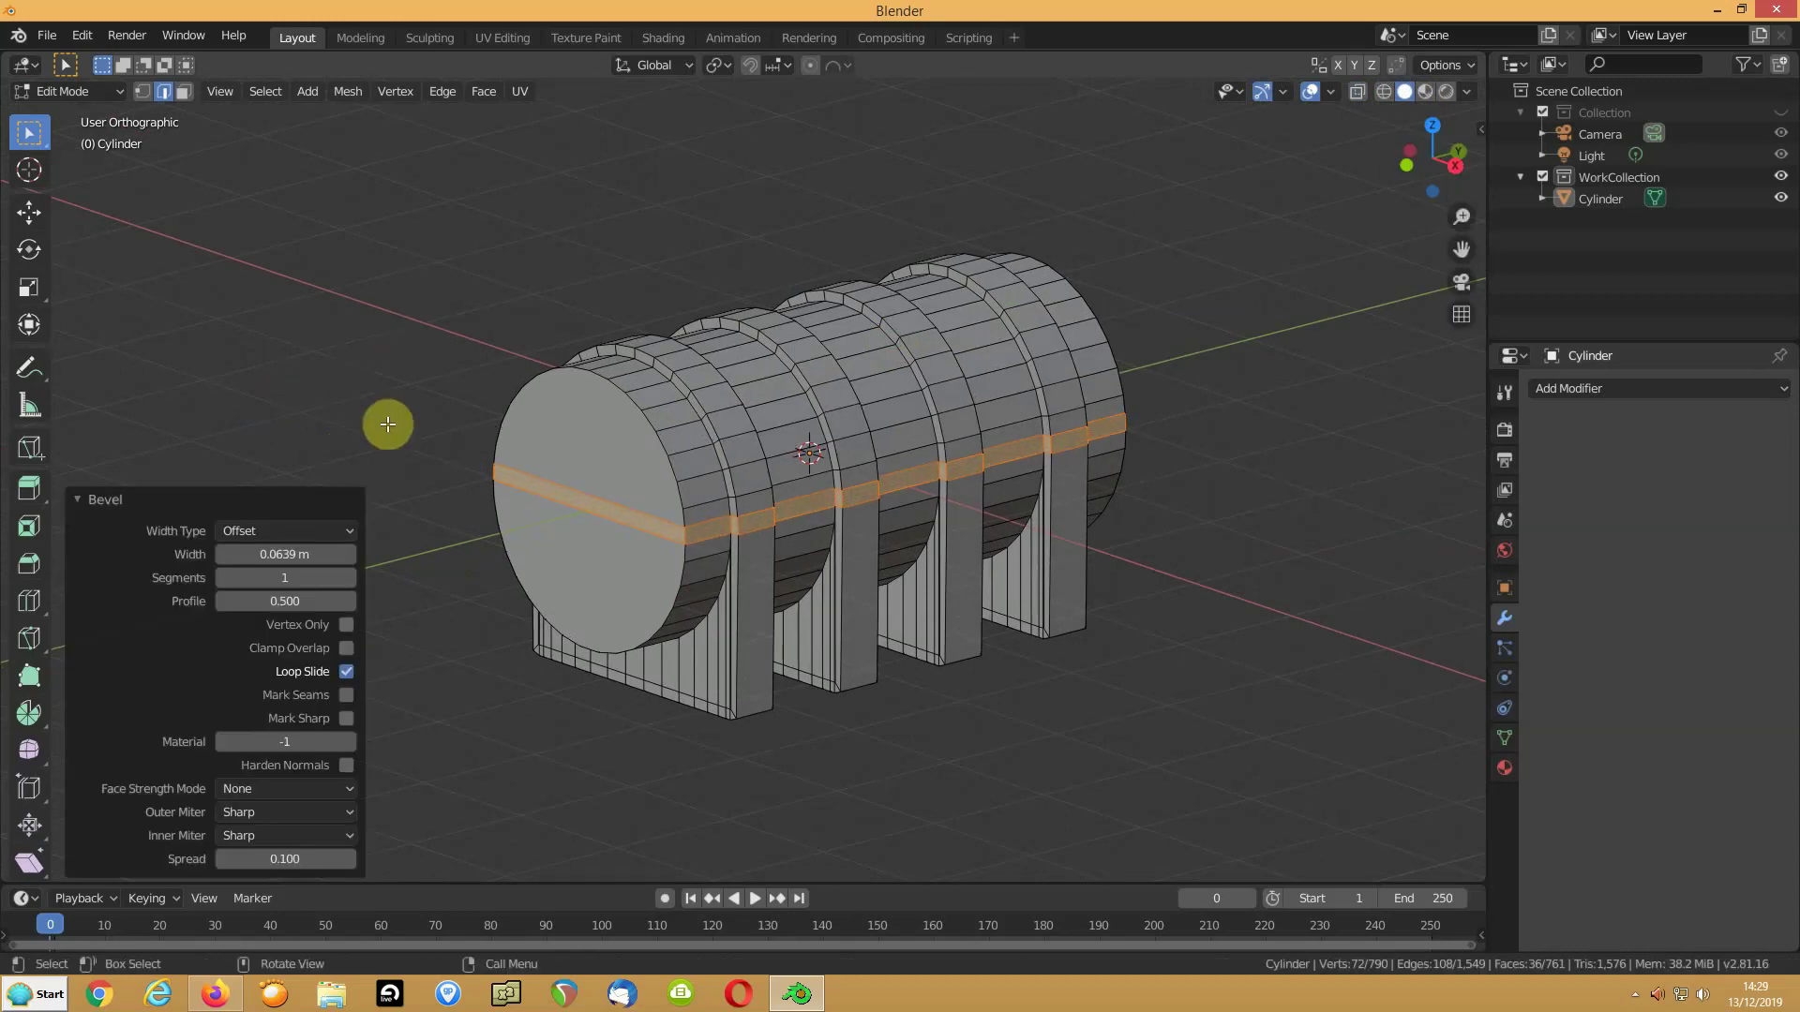
Extrude the strip 0.115 m outward along its normals to form the side rail
key("alt+e")
left_click(418, 374)
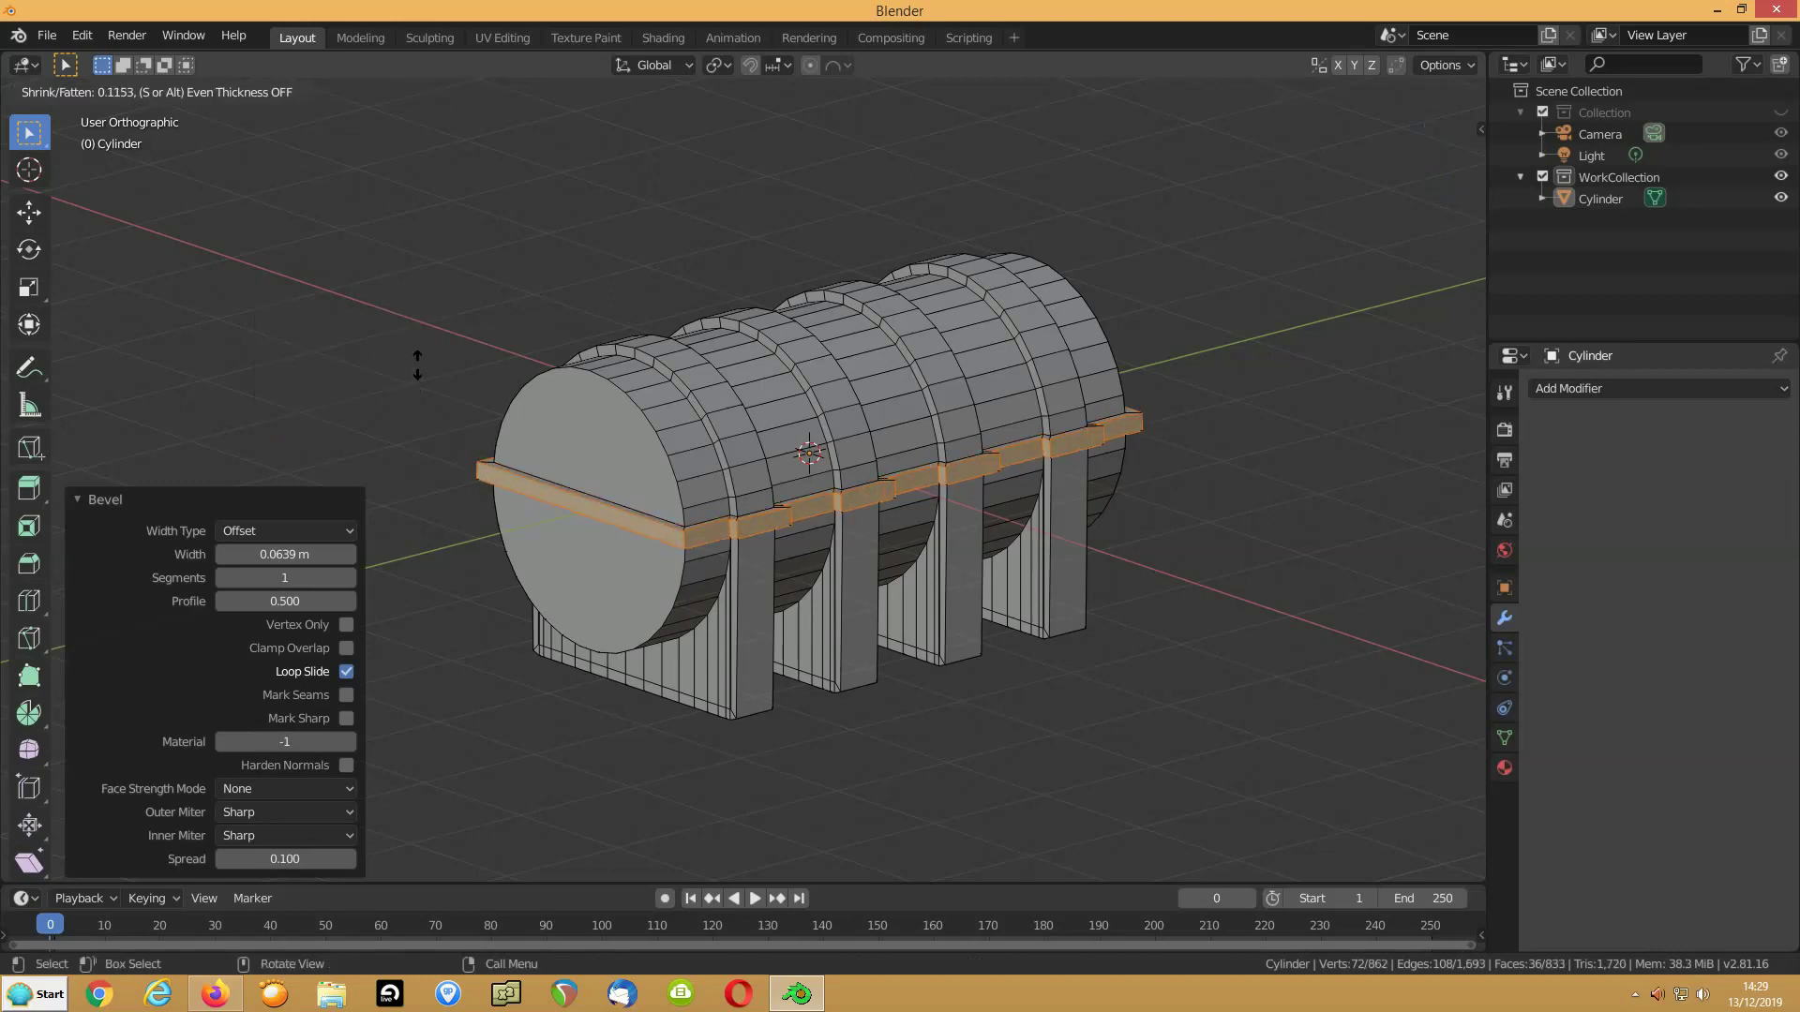
left_click(418, 366)
mouse_move(606, 341)
middle_mouse_down()
mouse_move(659, 423)
mouse_move(935, 390)
mouse_move(975, 369)
mouse_move(992, 325)
mouse_move(1141, 301)
mouse_move(1097, 322)
mouse_move(821, 340)
middle_mouse_up()
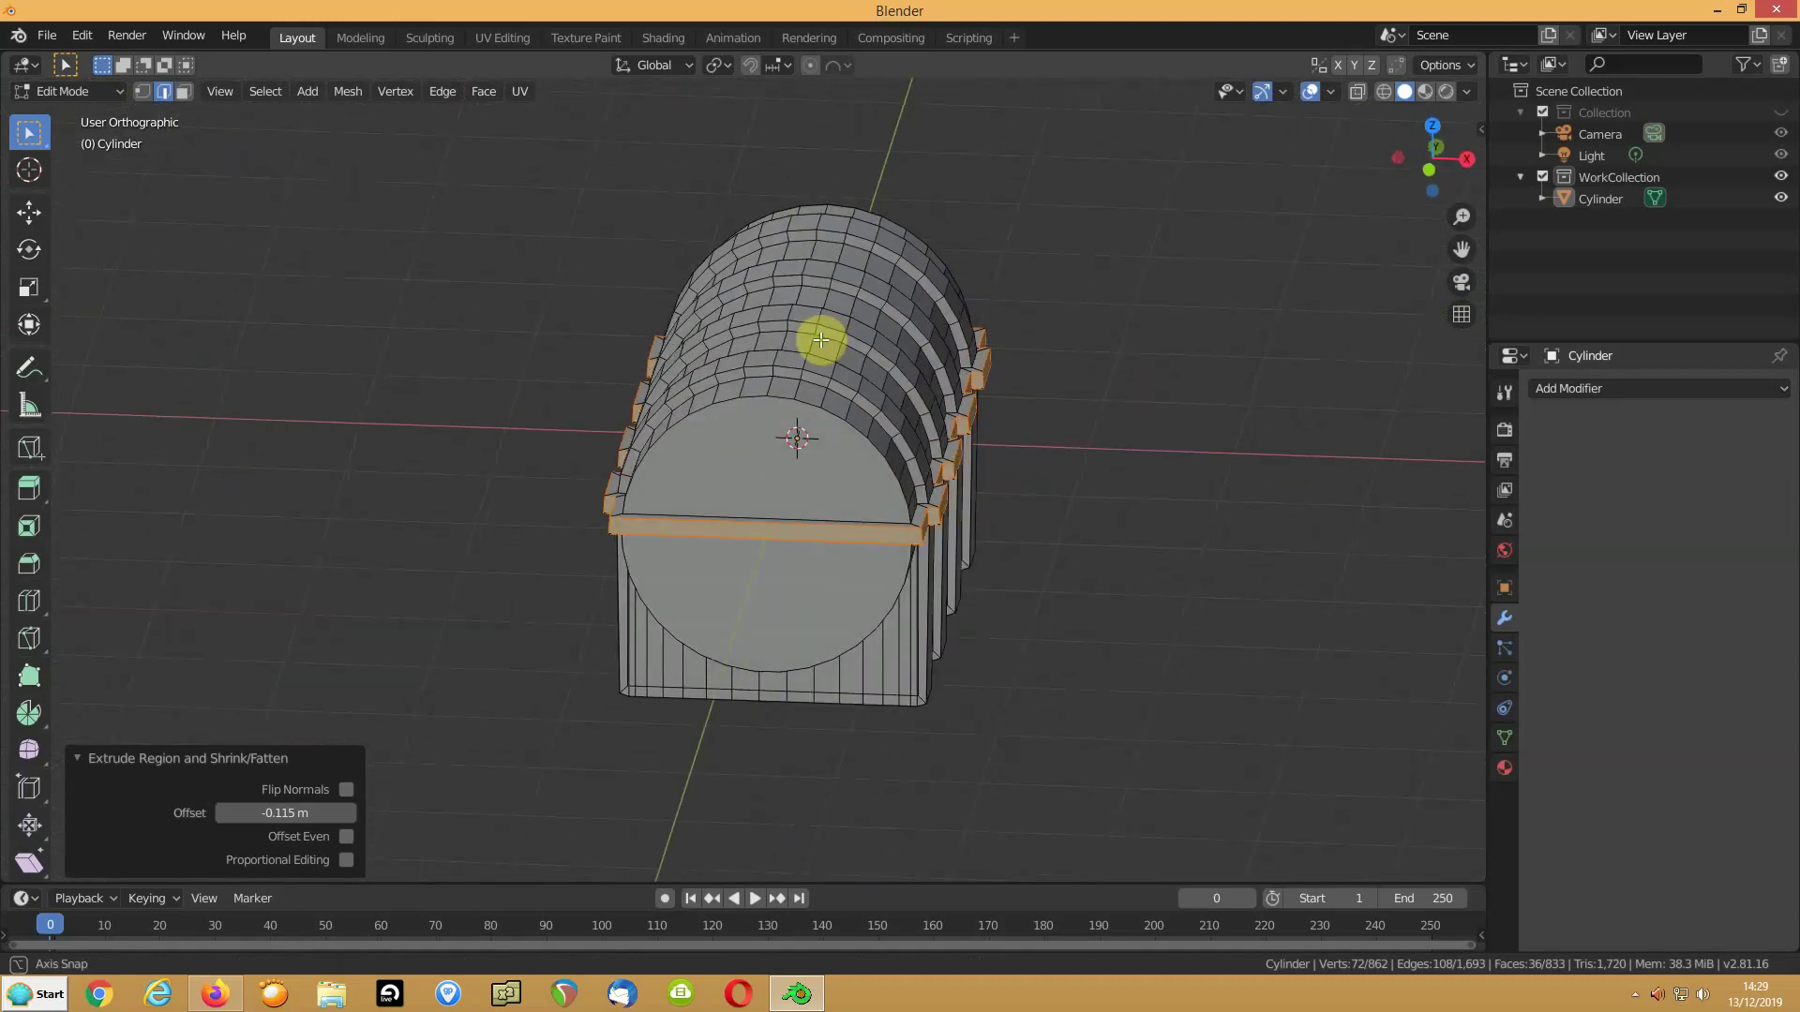
left_click(735, 534)
Hide the rail strip faces crossing the end cap
mouse_move(735, 534)
middle_mouse_down()
mouse_move(756, 543)
mouse_move(695, 575)
middle_mouse_up()
scroll(696, 574, "up", 3)
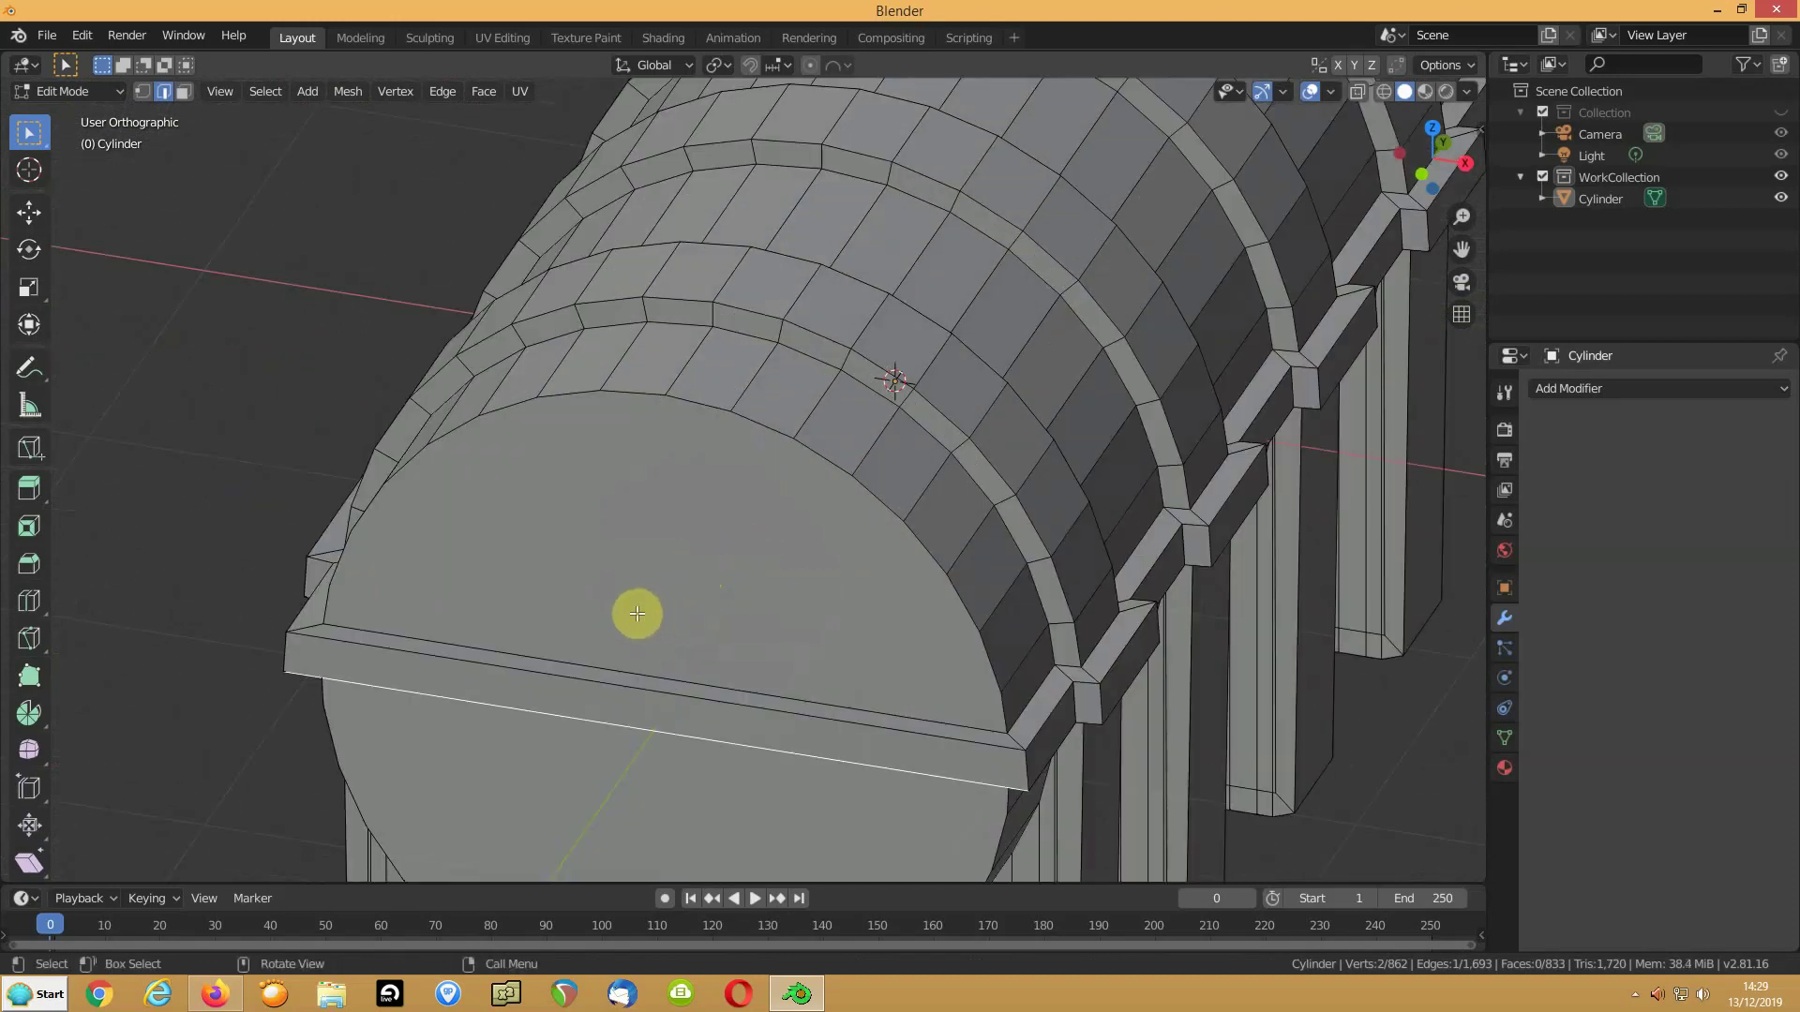
key("3")
left_click(630, 689, "alt")
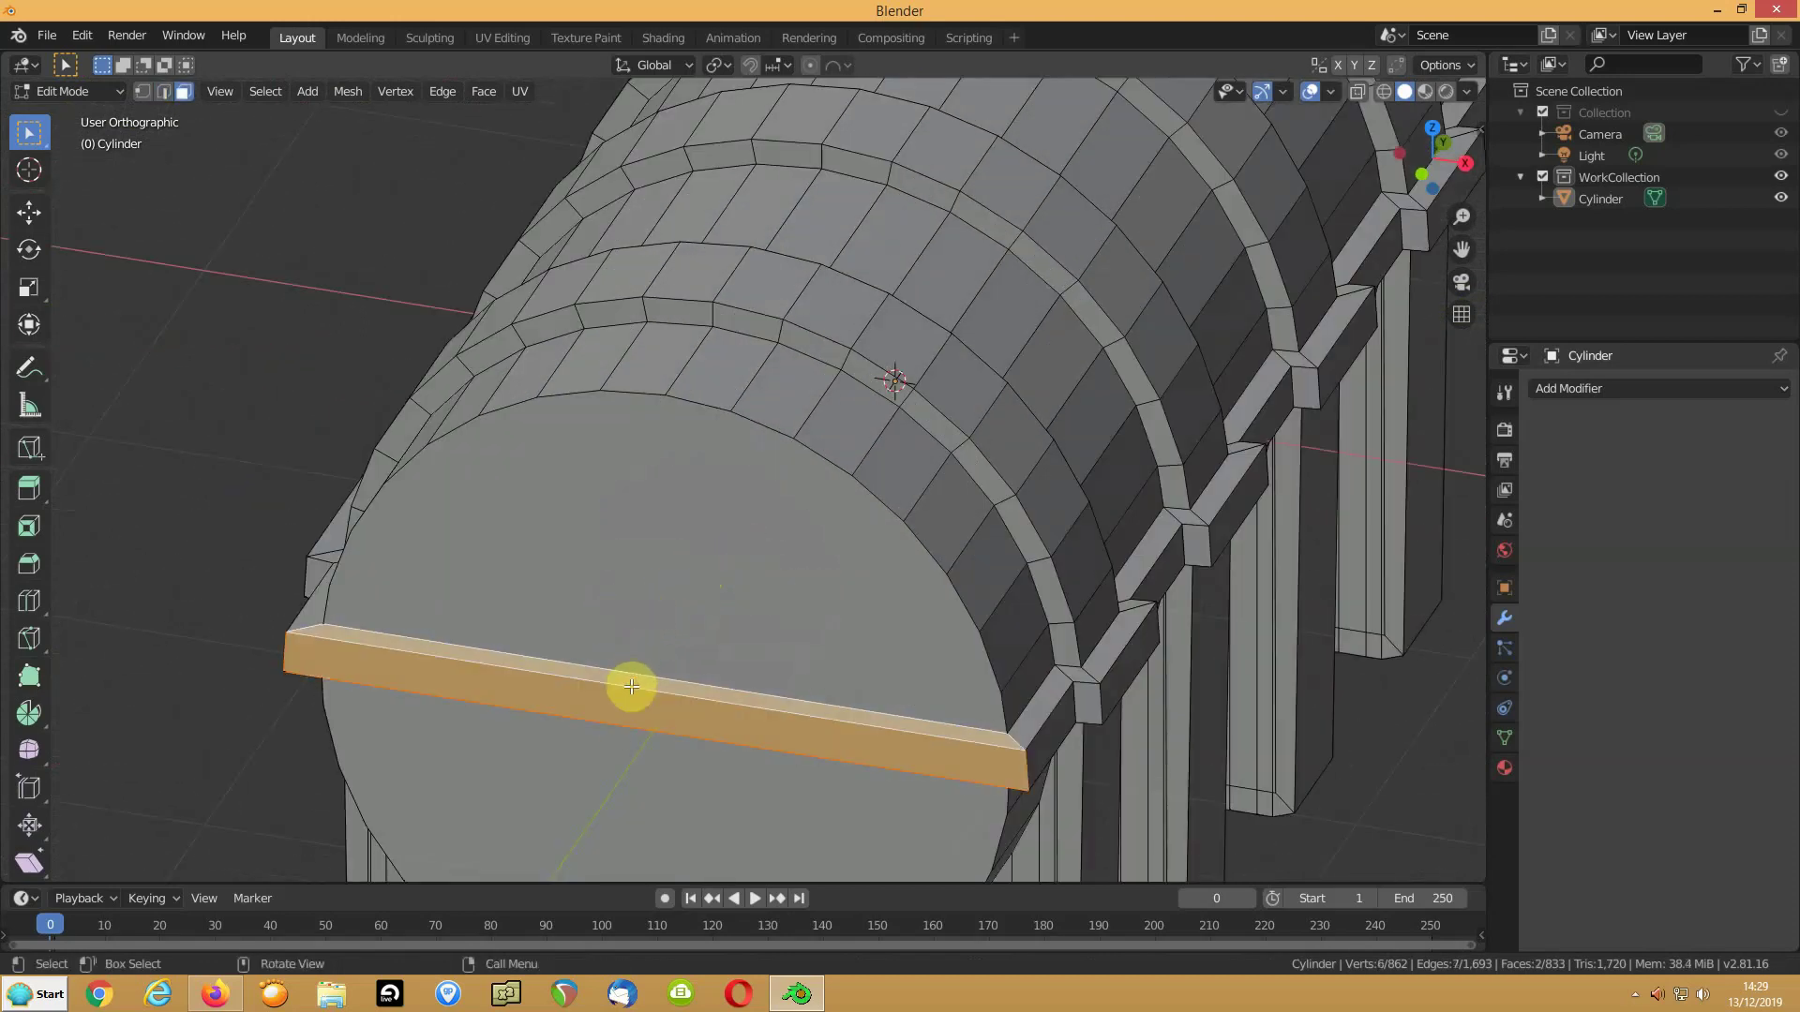
key("h")
key("ctrl+z")
key("h")
Fill a face between the strip's upper and lower edges on the cap
mouse_move(523, 712)
middle_mouse_down()
mouse_move(558, 646)
mouse_move(619, 668)
middle_mouse_up()
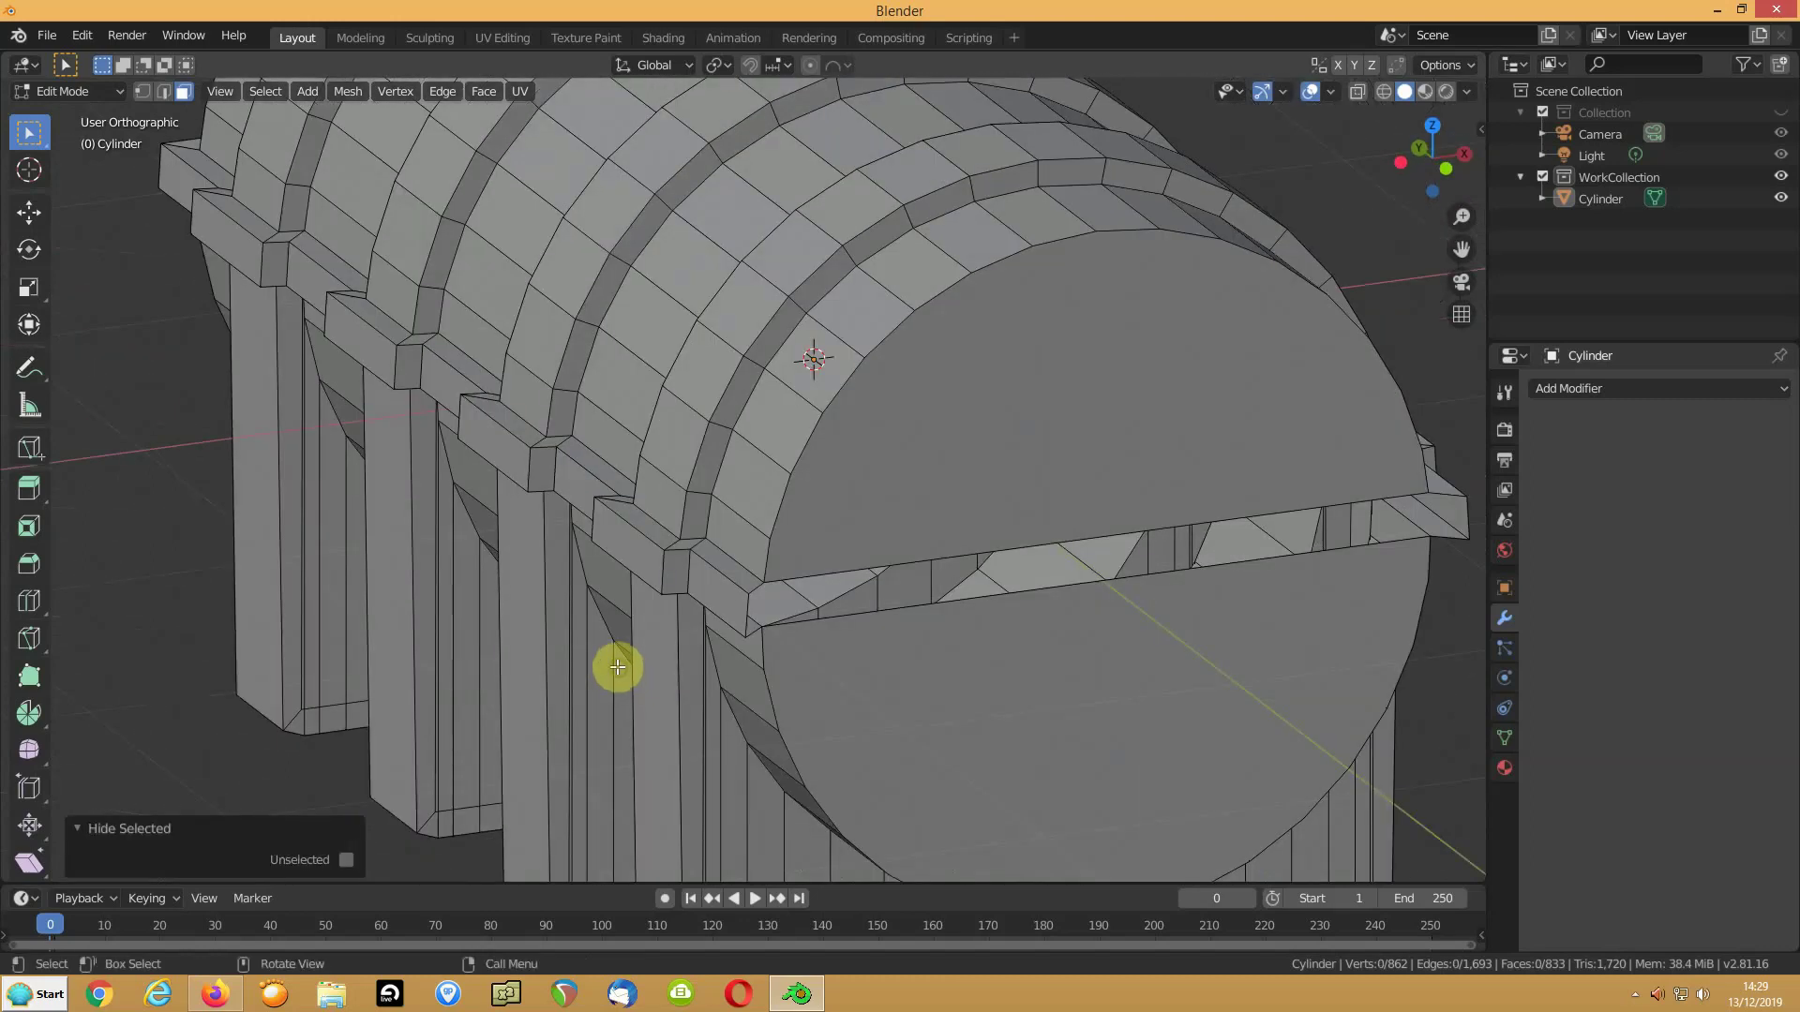
key("2")
left_click(866, 574)
left_click(883, 611, "shift")
key("f")
Dissolve the cap faces into one face and inset it, currently 0.9497 thick
key("3")
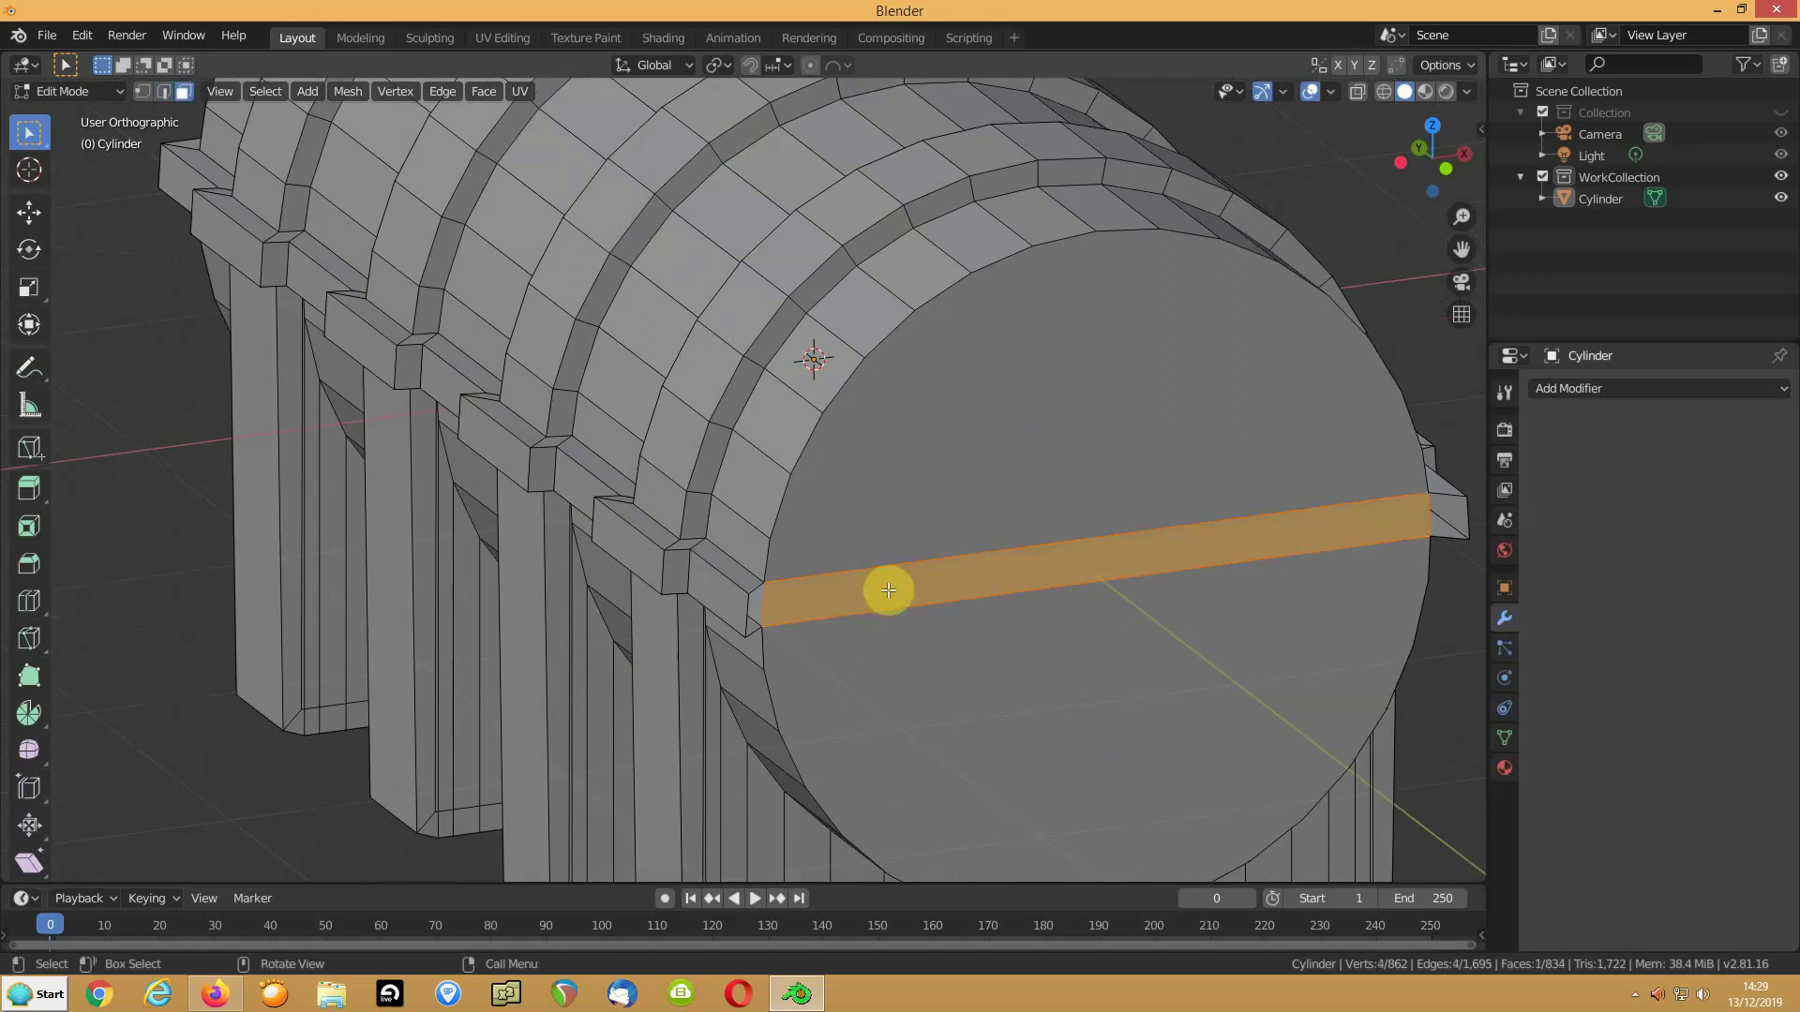
left_click(901, 530, "shift")
left_click(908, 726, "shift")
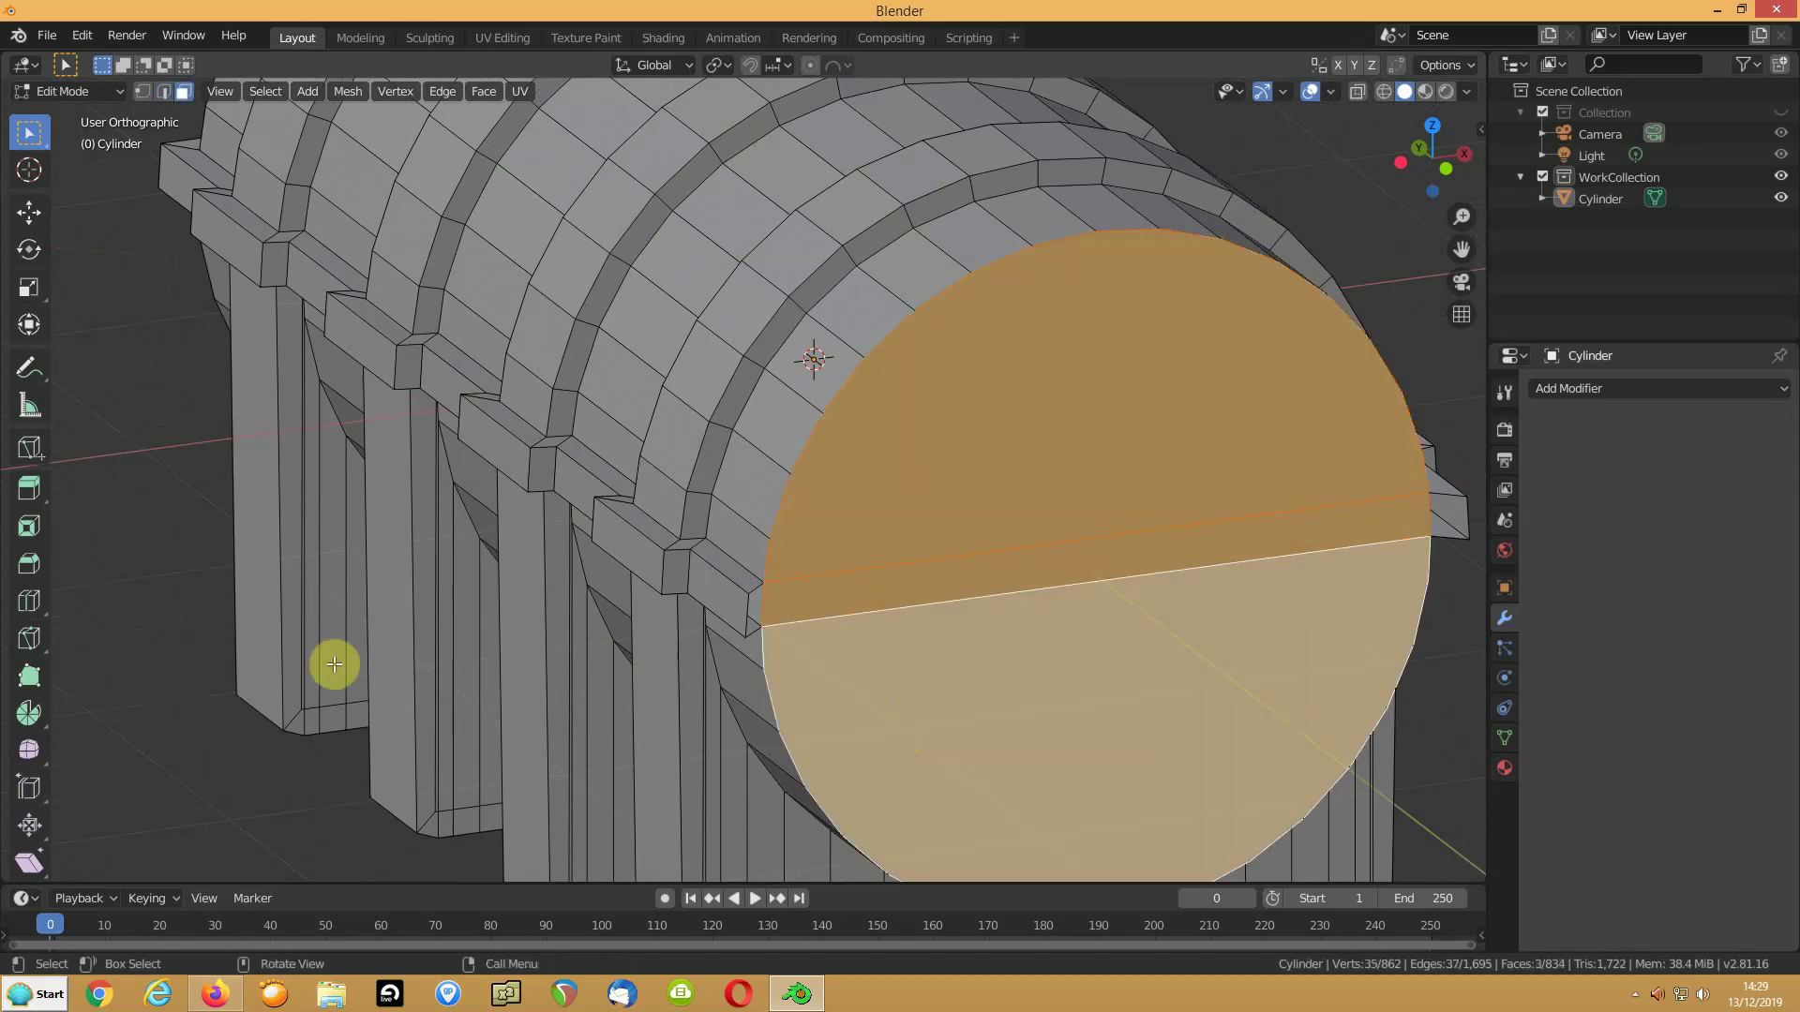
key("ctrl+x")
mouse_move(822, 566)
middle_mouse_down()
mouse_move(691, 558)
mouse_move(728, 562)
middle_mouse_up()
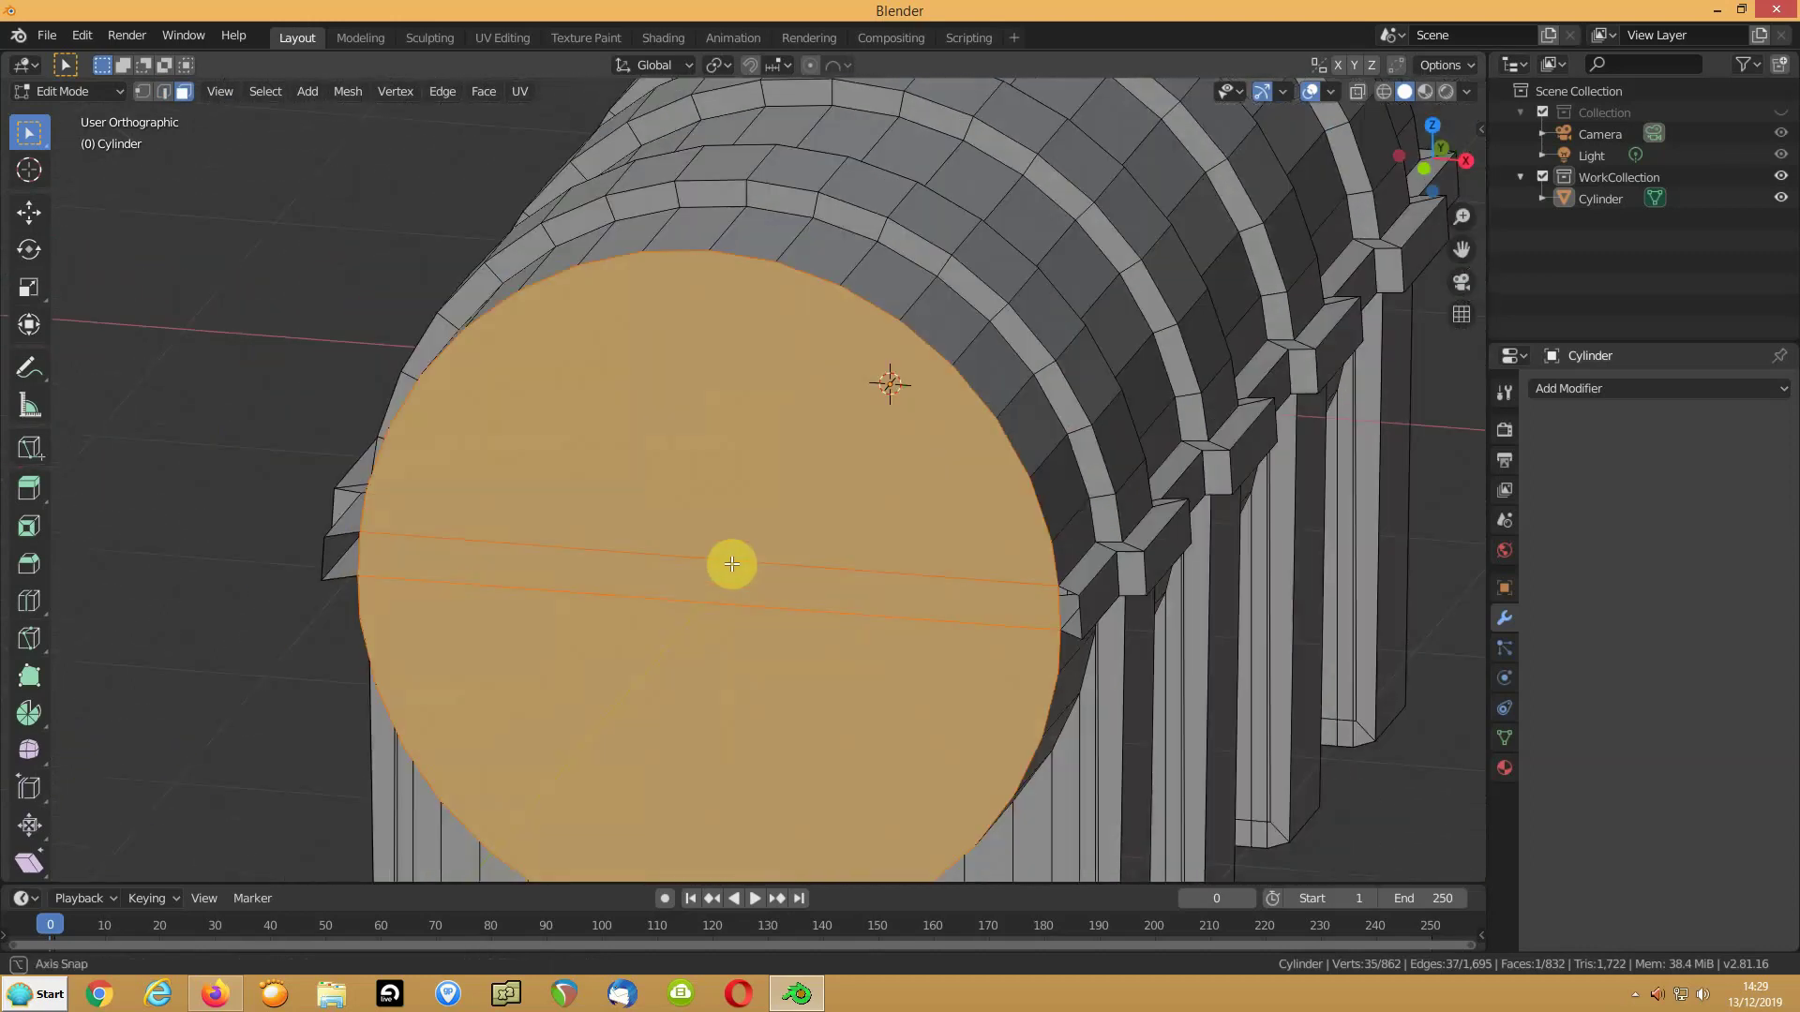
key("i")
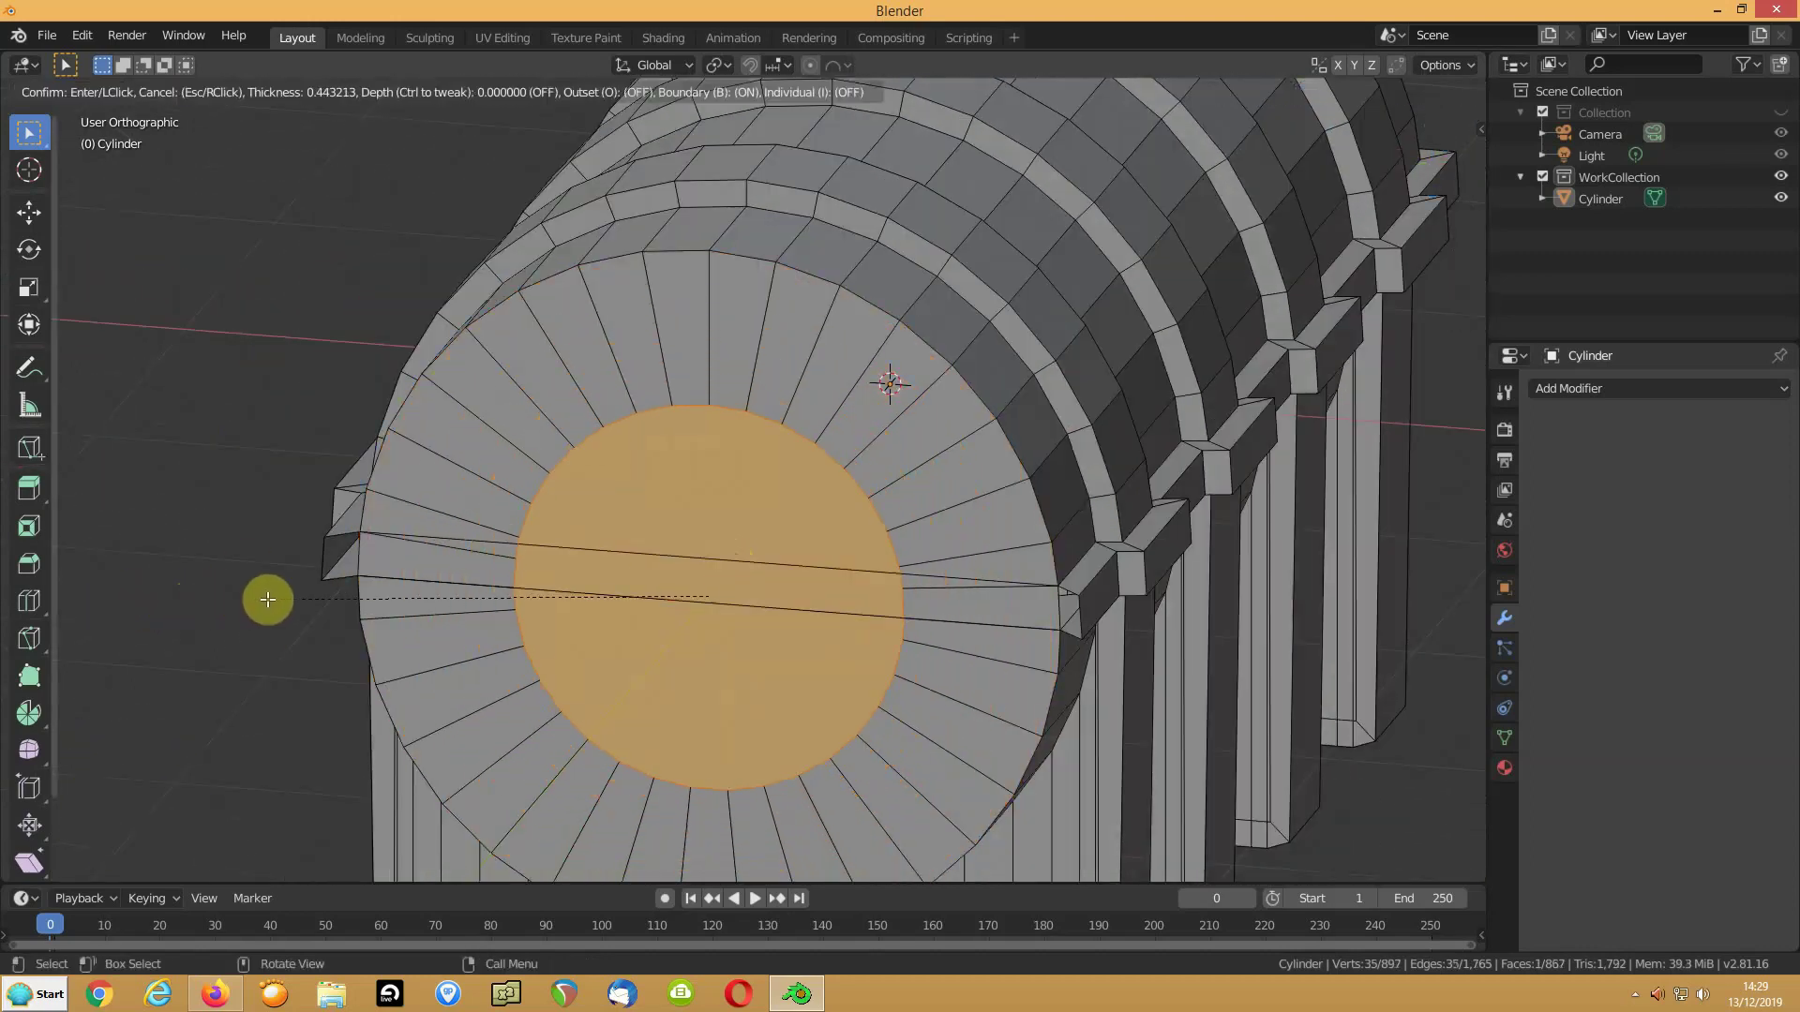
Confirm the cap inset and raise the centre vertex 0.0438 m along Z
left_click(442, 609)
middle_click_drag(441, 609, 444, 566)
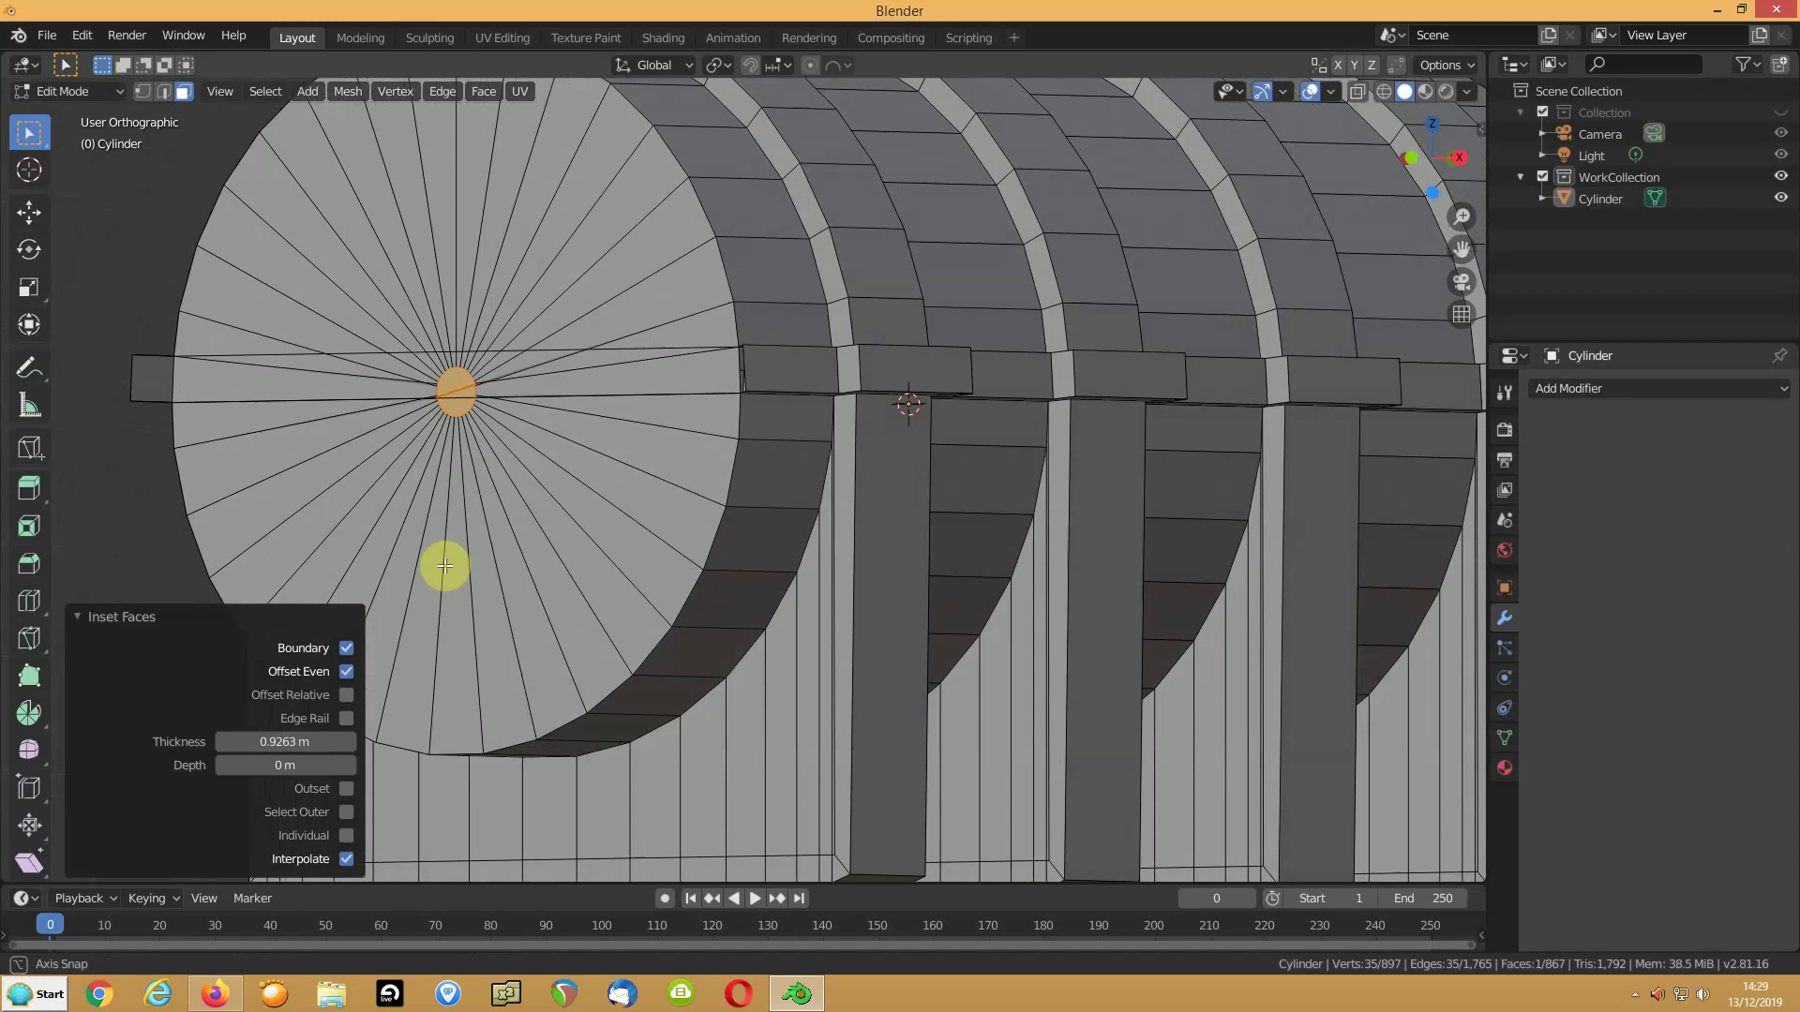
middle_click_drag(445, 566, 483, 575, "alt")
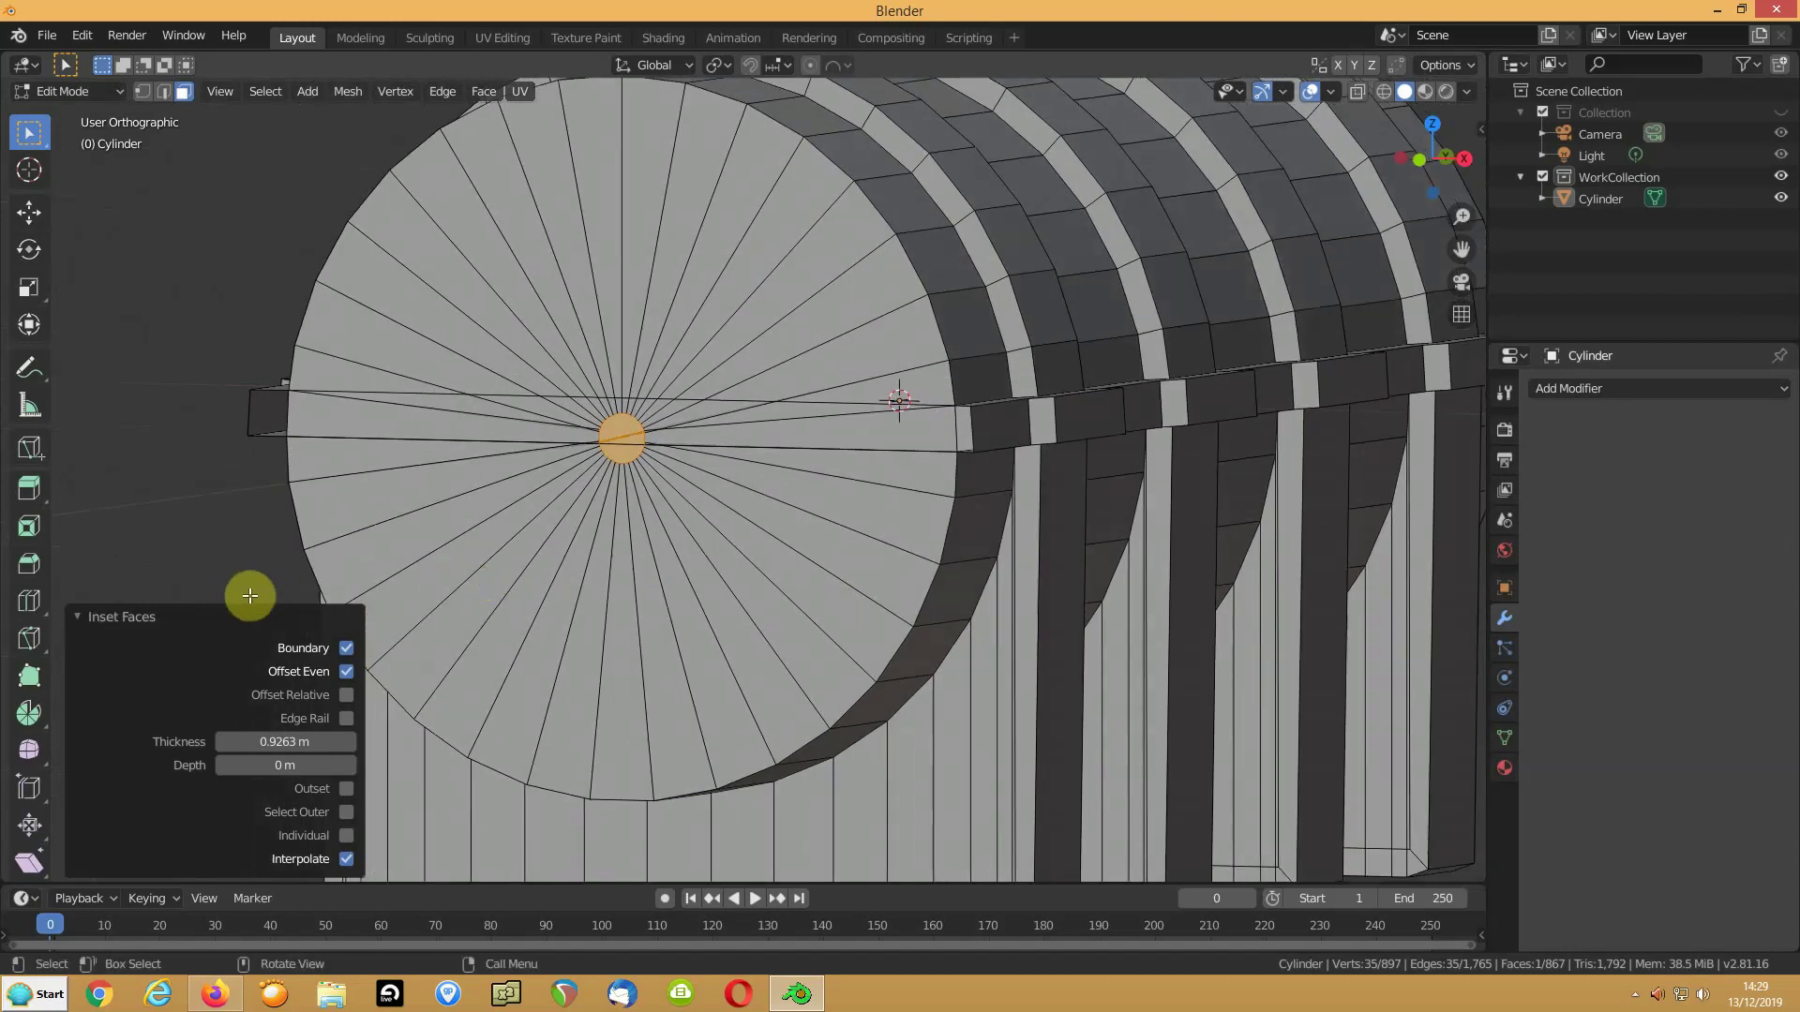
key("g")
key("z")
left_click(495, 493)
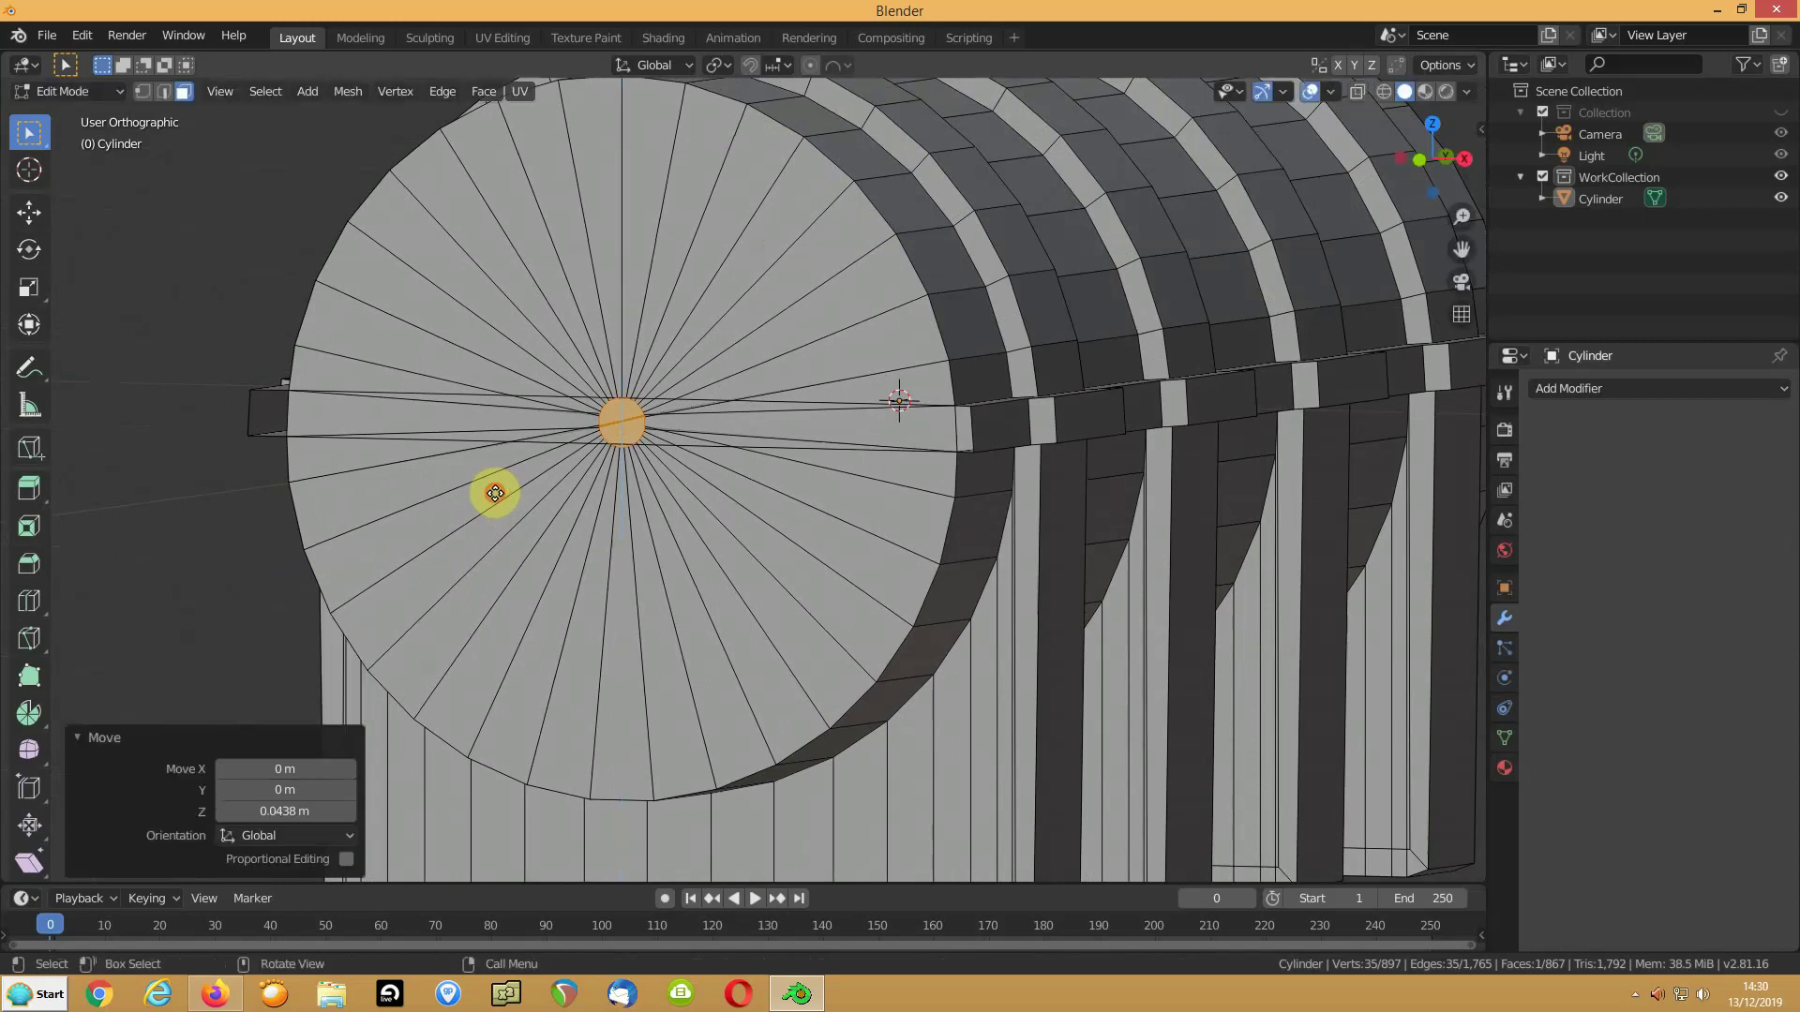
Orbit to the front end cap and begin a multi-cut loop cut there
middle_click_drag(495, 493, 616, 479, "alt")
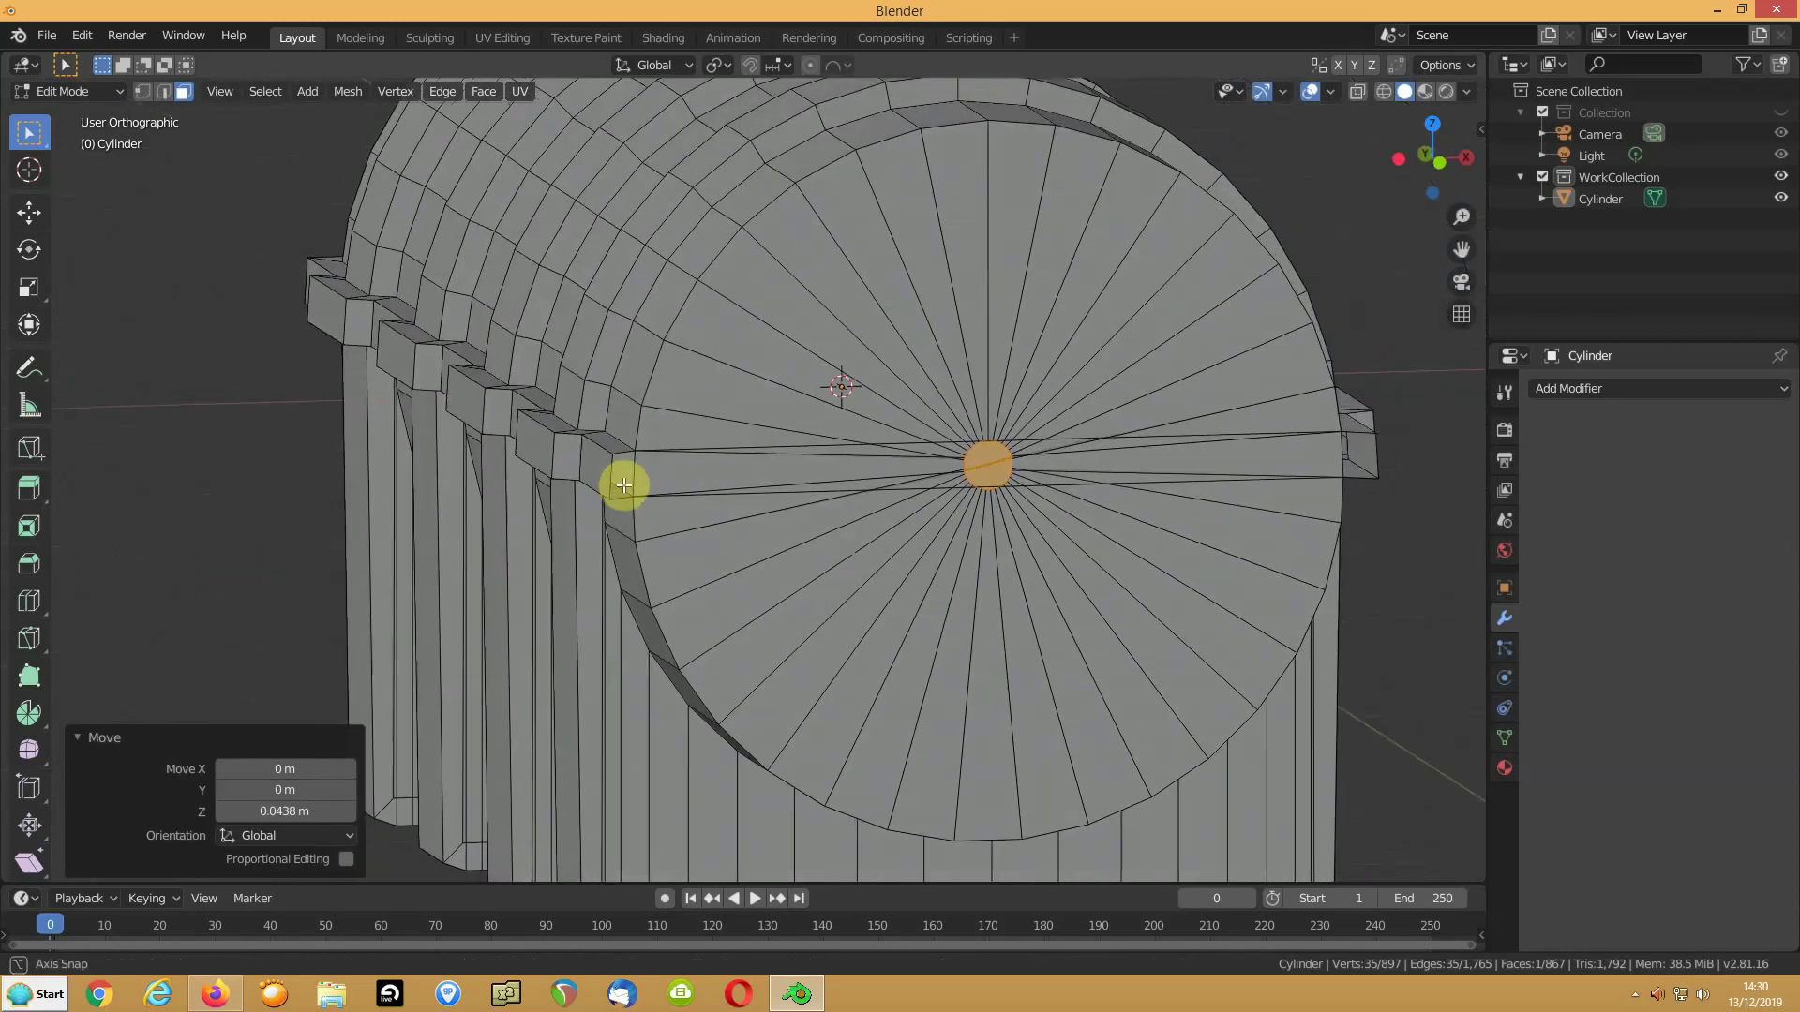
middle_click_drag(626, 479, 623, 482)
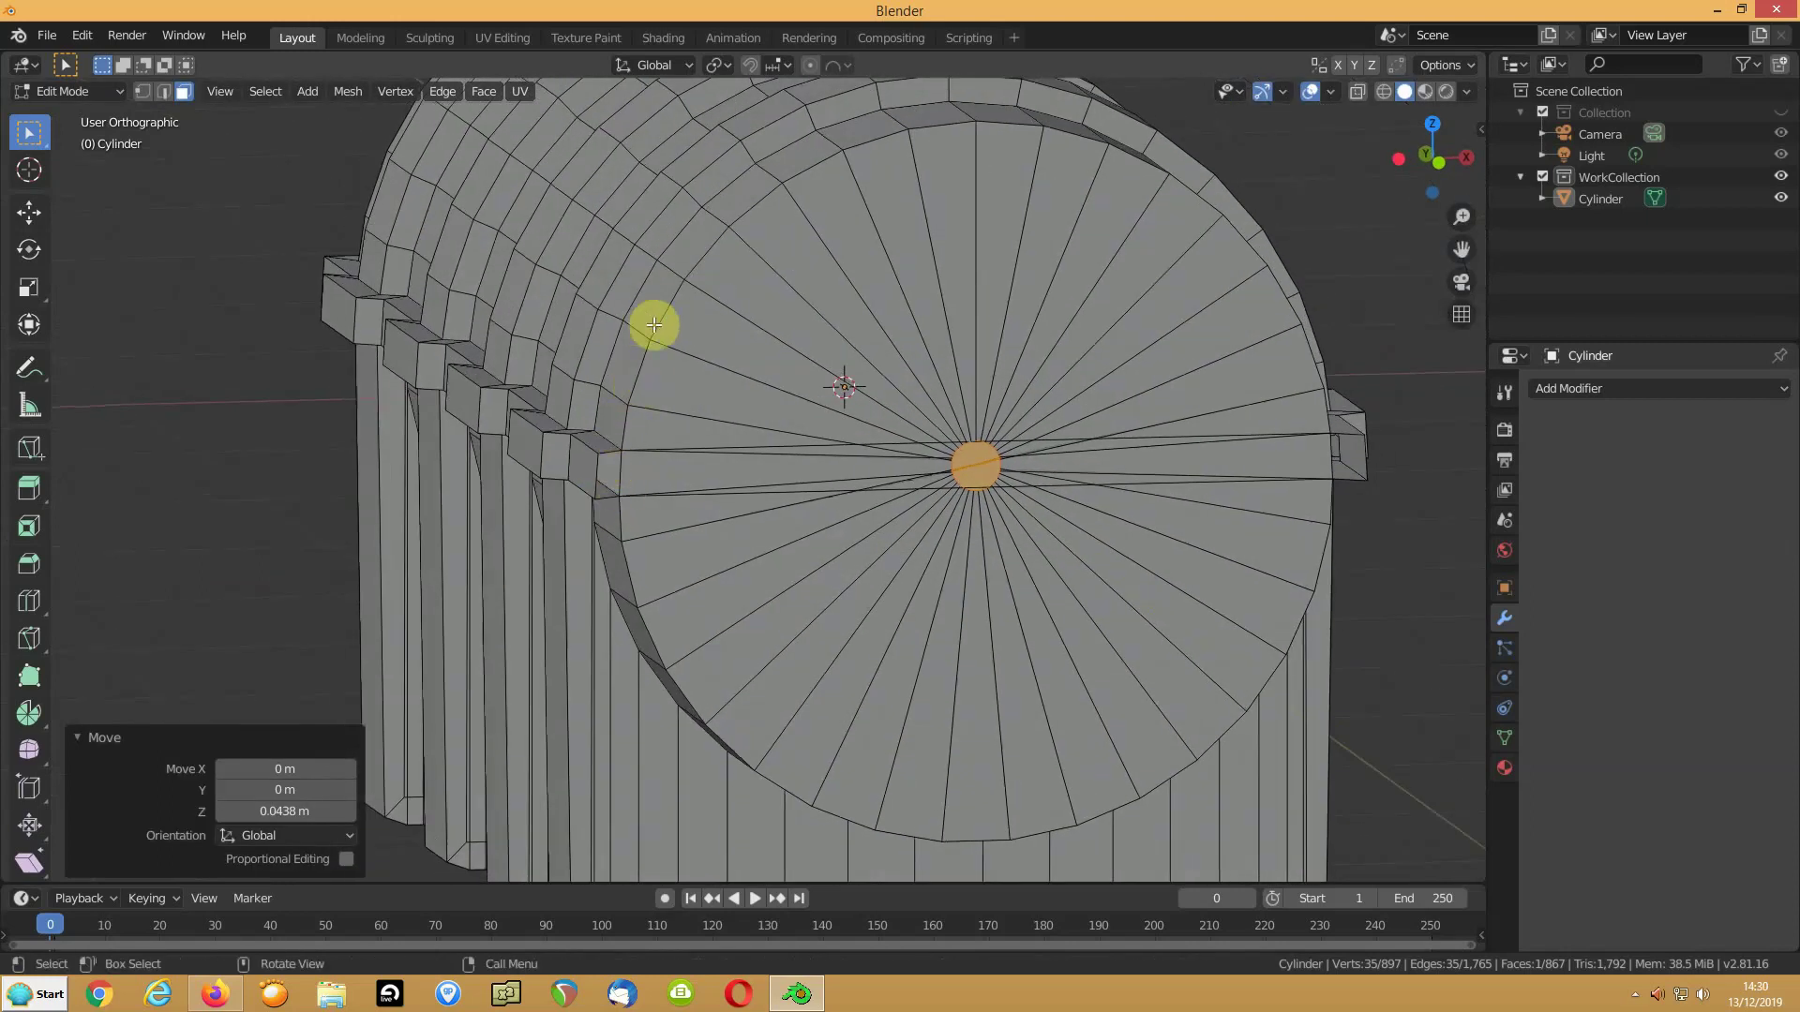
key("ctrl+r")
scroll(772, 328, "up", 5)
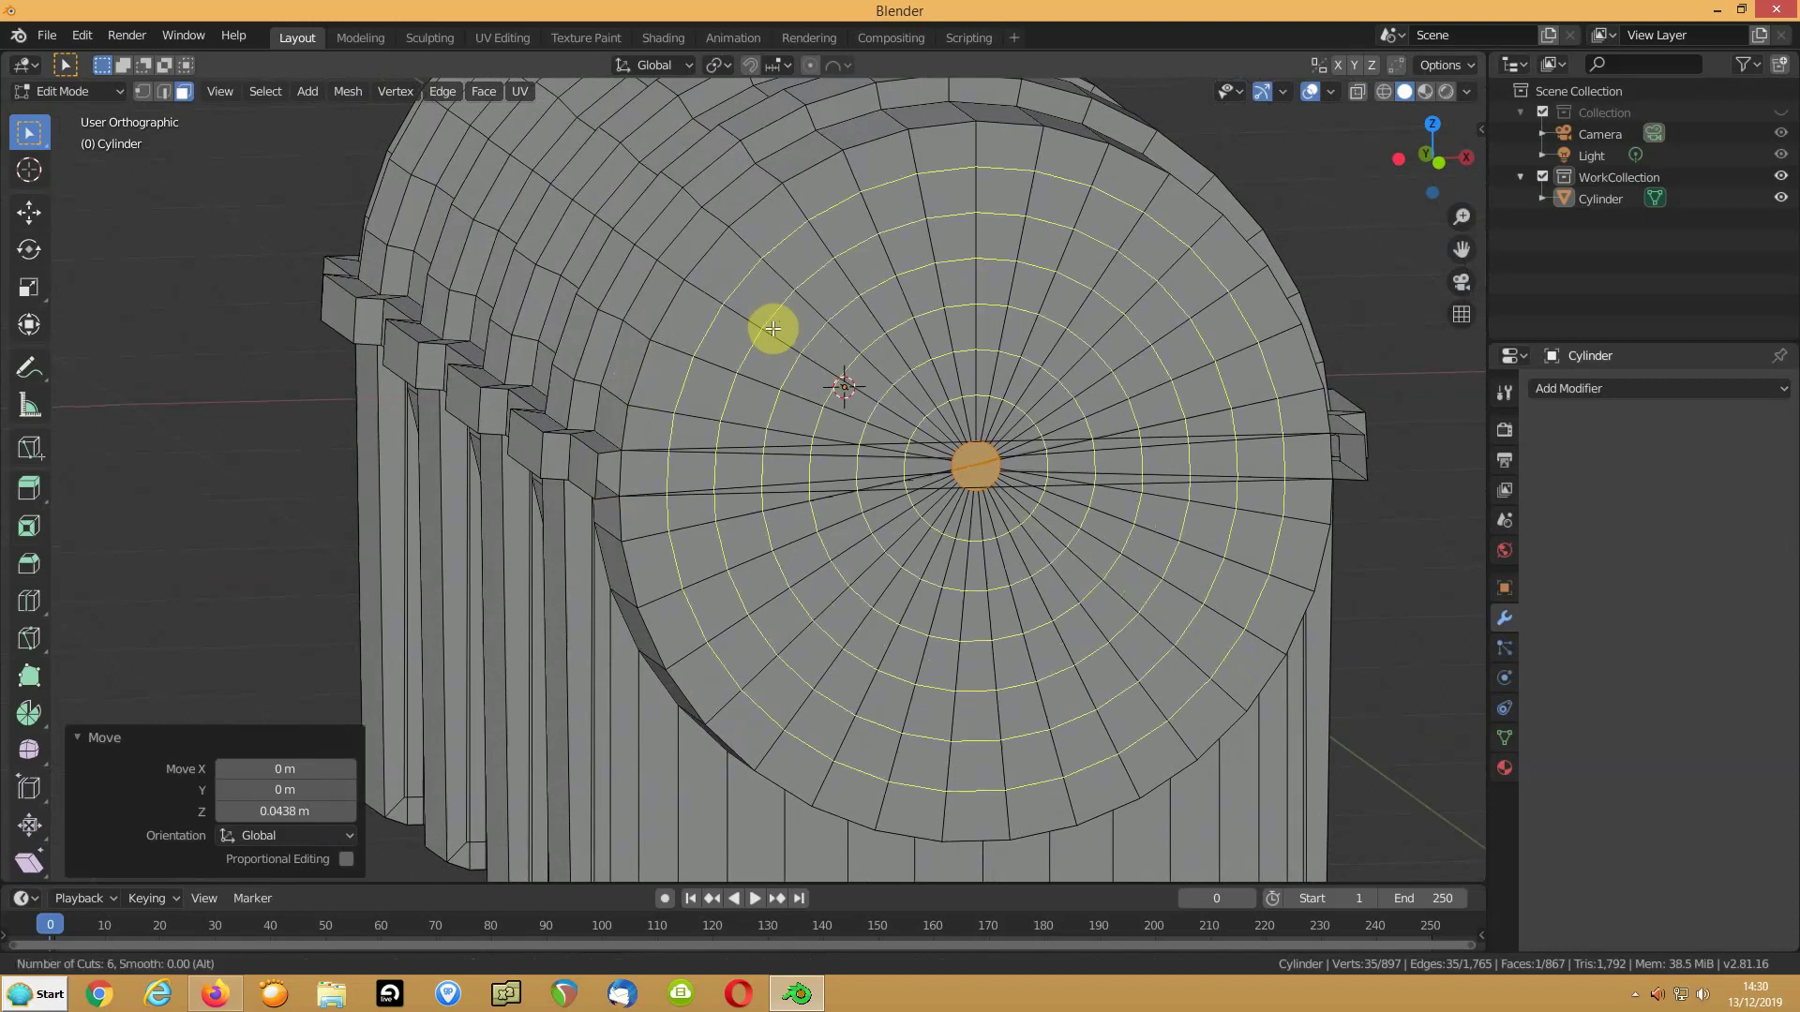
Place six unslid concentric loop cuts on the cap and unhide the rail geometry
left_click(772, 328)
right_click(773, 328)
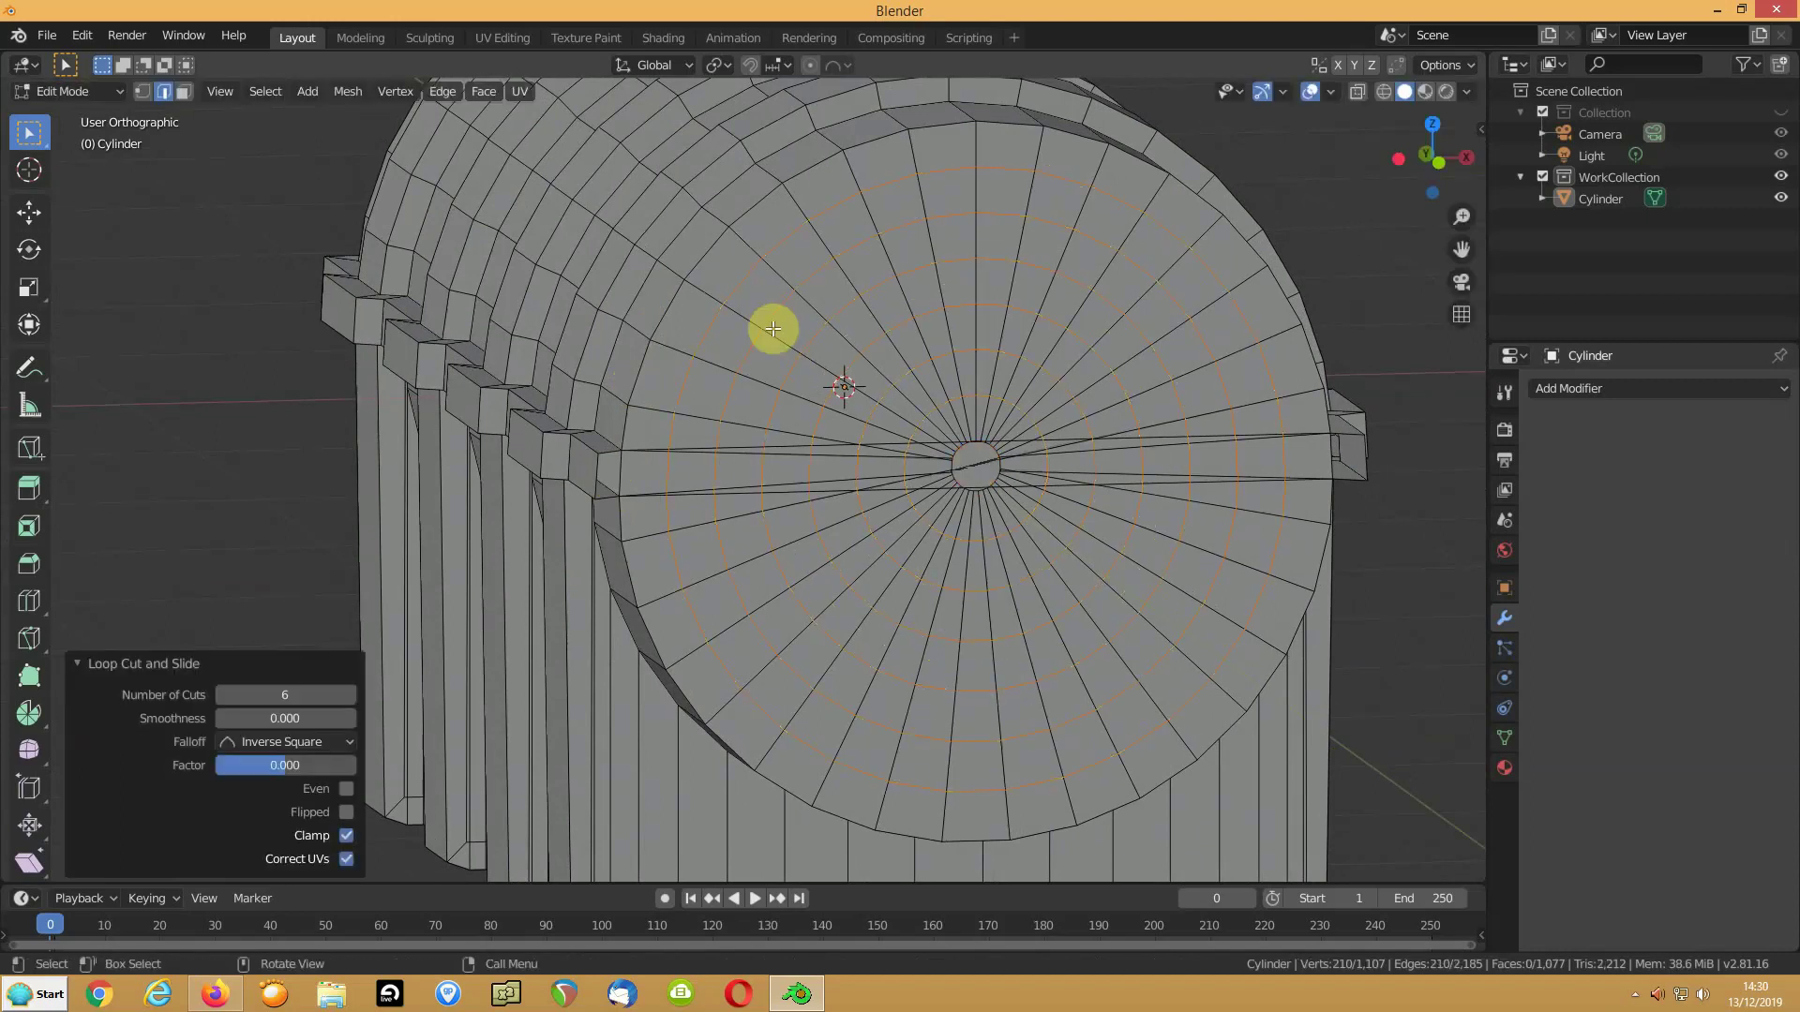
key("alt+h")
mouse_move(943, 321)
middle_mouse_down()
mouse_move(666, 505)
mouse_move(763, 309)
mouse_move(680, 477)
middle_mouse_up()
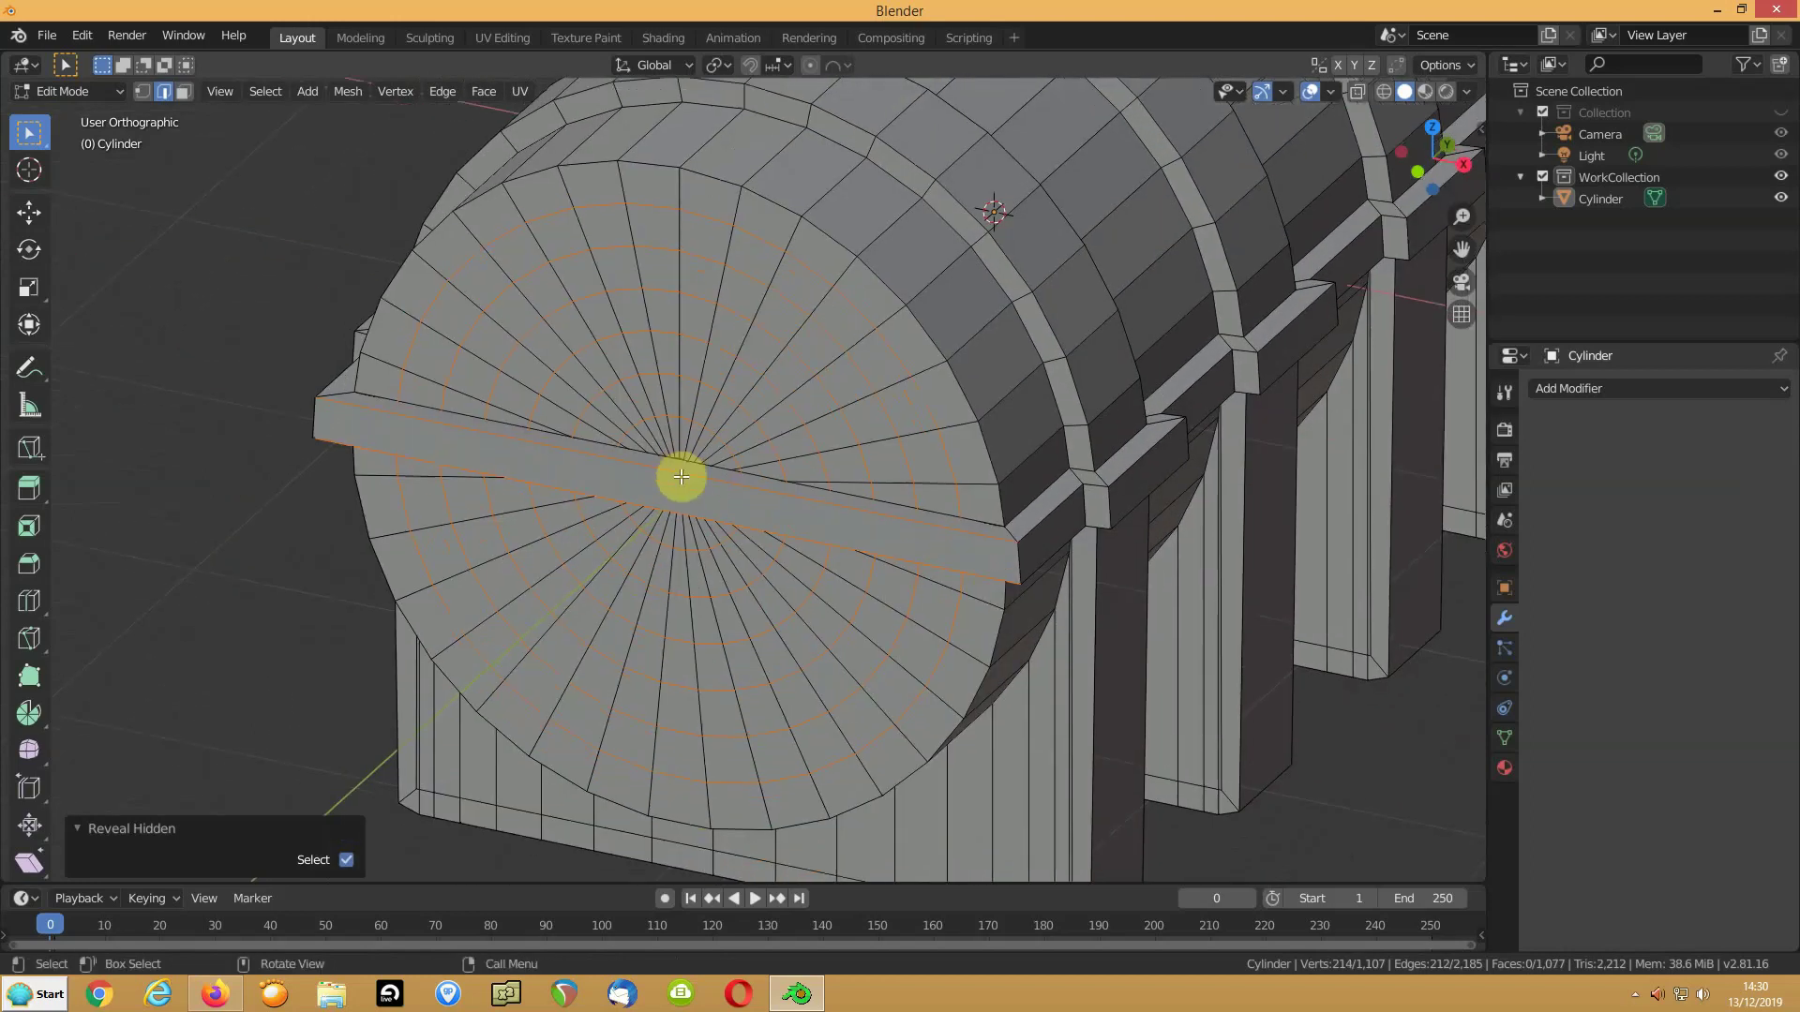
left_click(681, 477)
Divide the side rail with 13 centred loop cuts and select rail edges
key("ctrl+r")
scroll(666, 480, "up", 9)
scroll(666, 480, "up", 2)
scroll(665, 480, "up", 1)
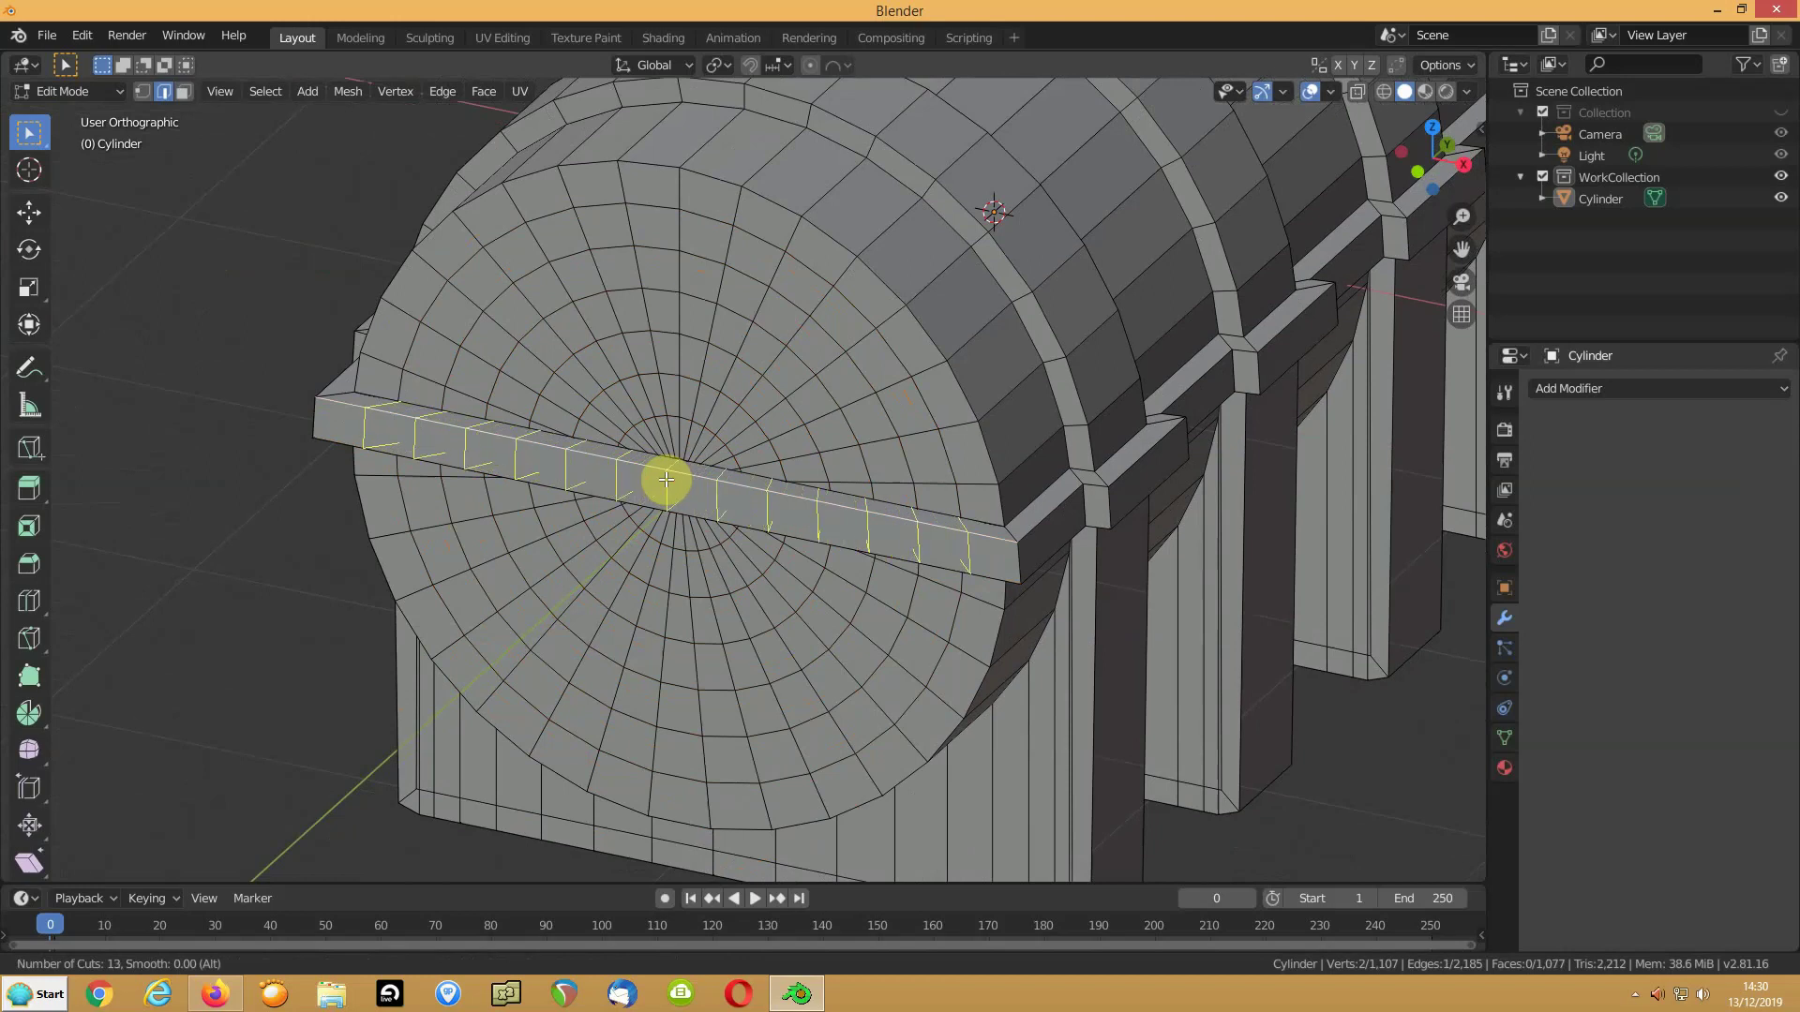
left_click(666, 480)
right_click(666, 480)
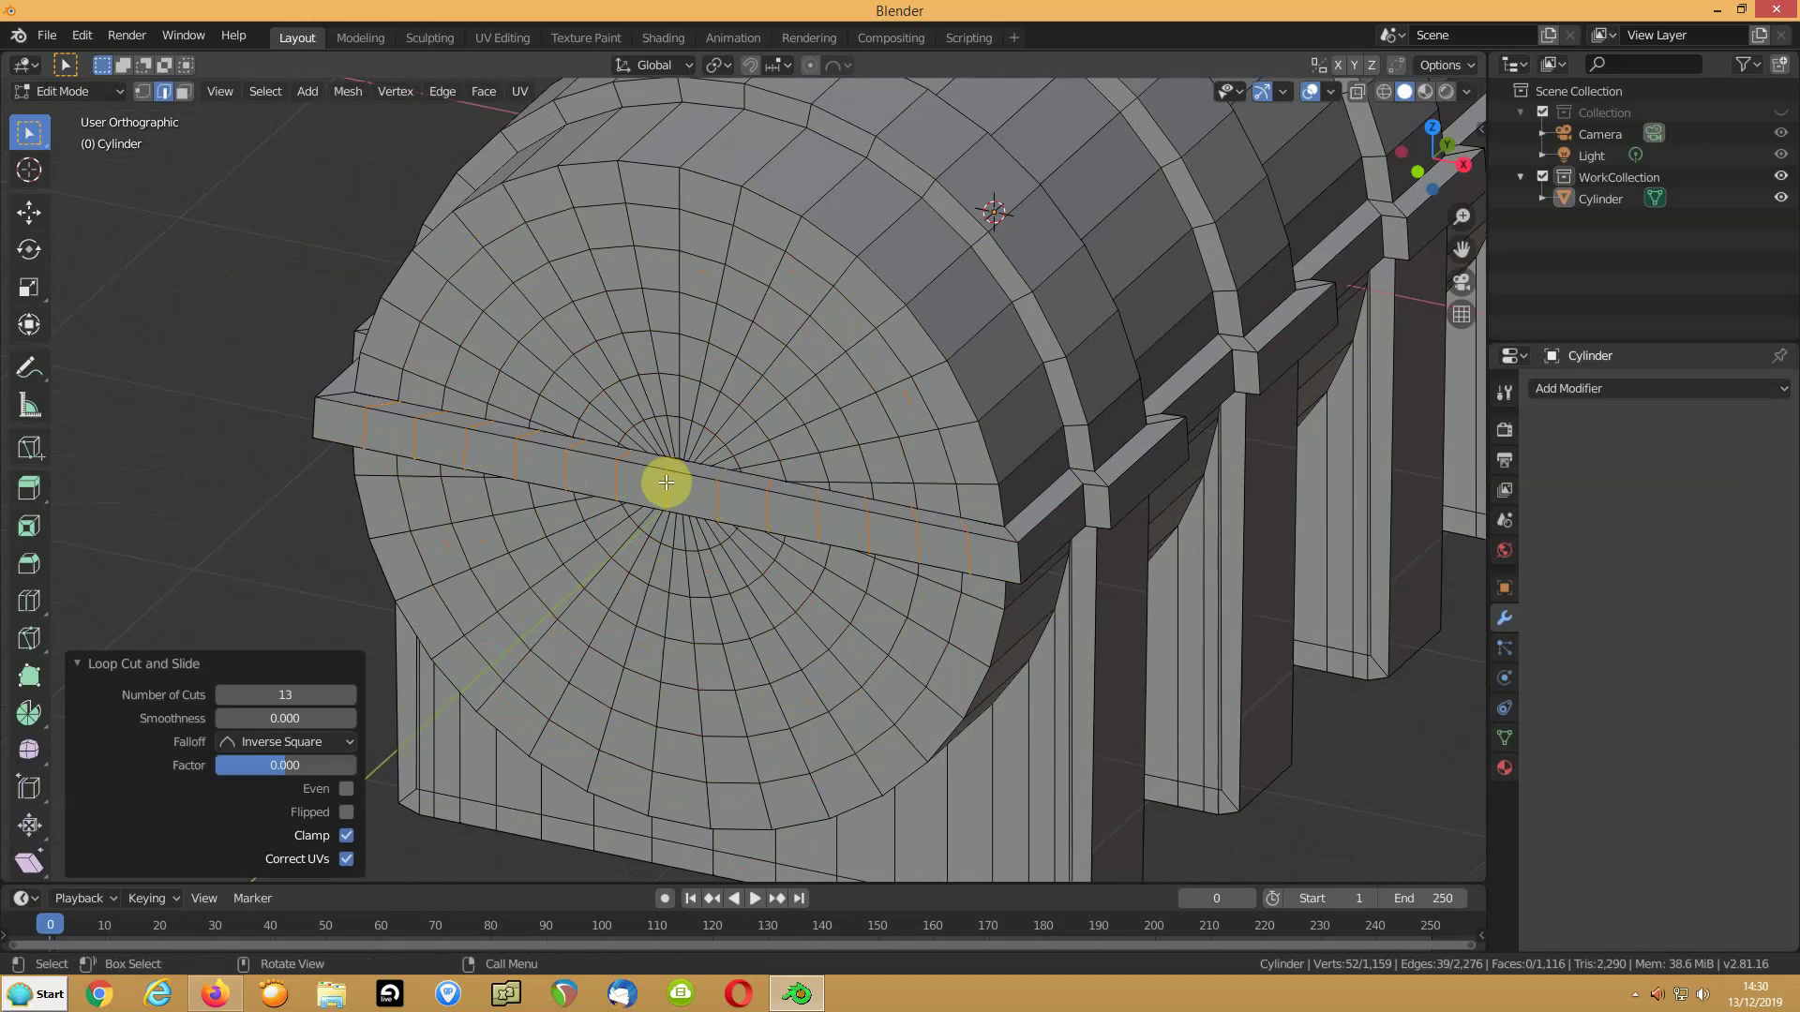
left_click(665, 482)
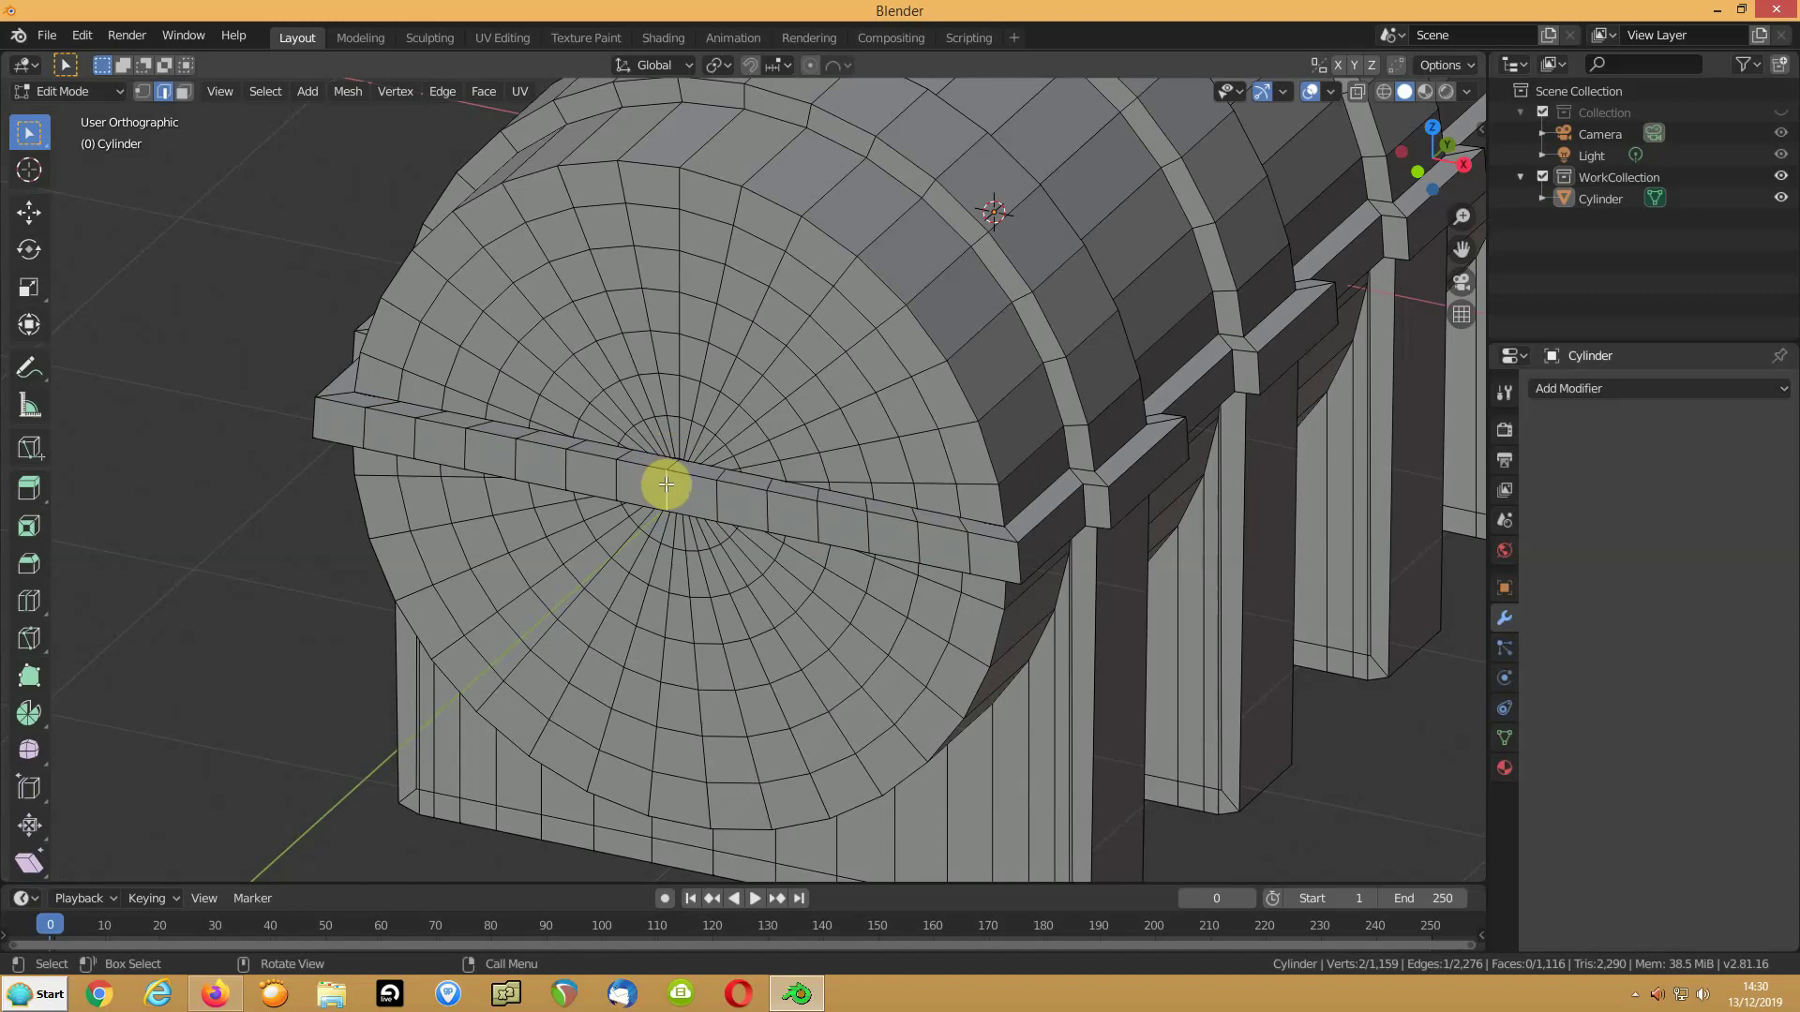
left_click(666, 482, "alt")
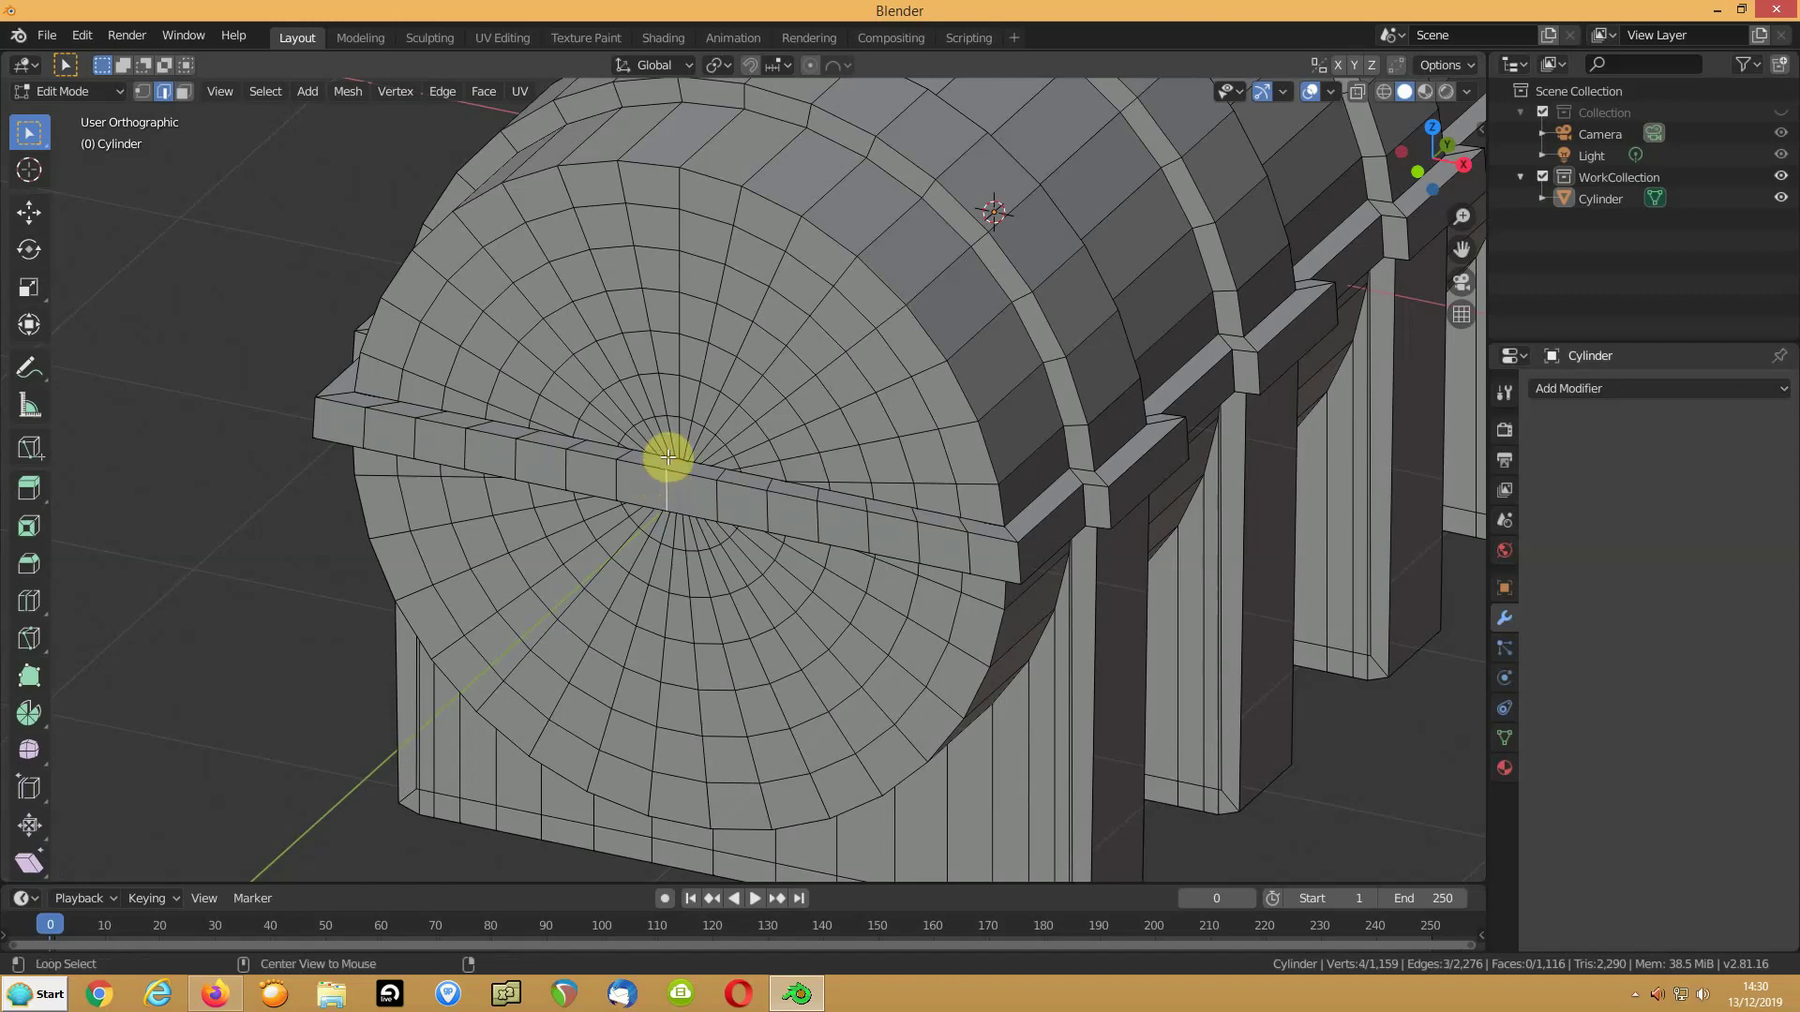
Select the edge loop running through the end cap's middle
left_click(648, 435, "alt+shift")
scroll(656, 446, "up", 5)
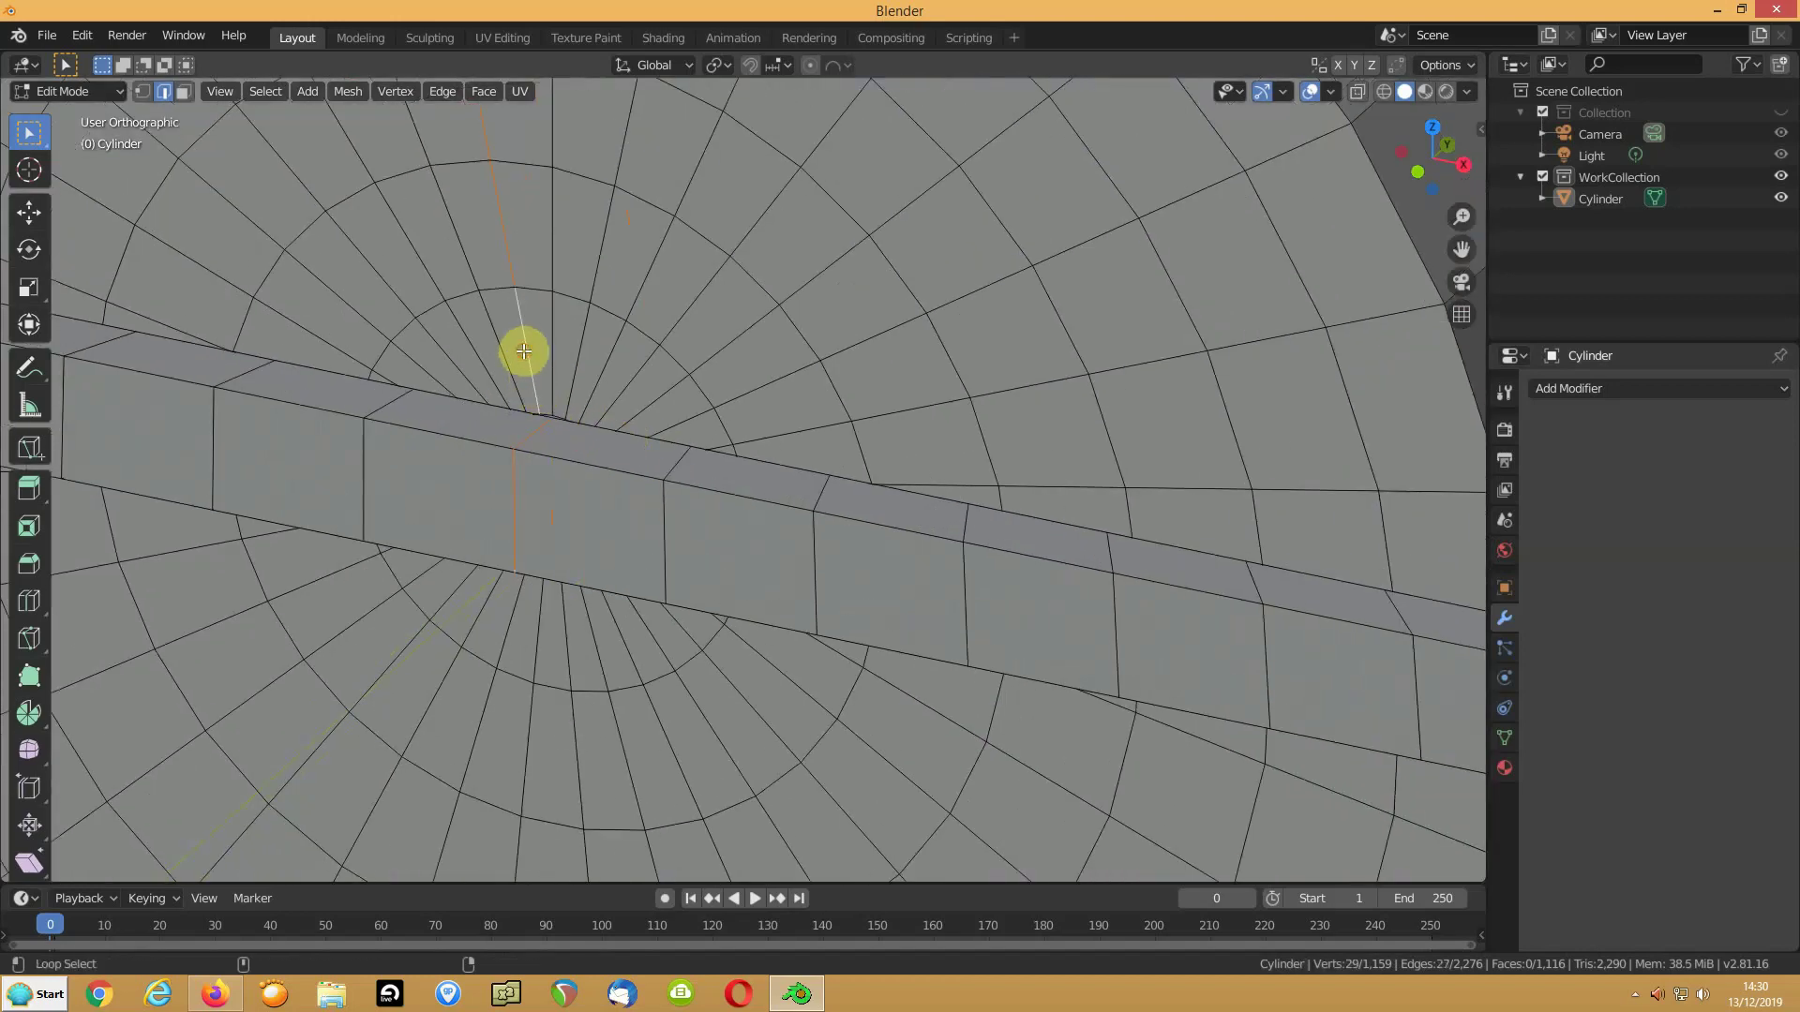
left_click(540, 384, "alt+shift")
left_click(544, 412, "alt+shift")
scroll(496, 399, "down", 5)
scroll(506, 400, "down", 2)
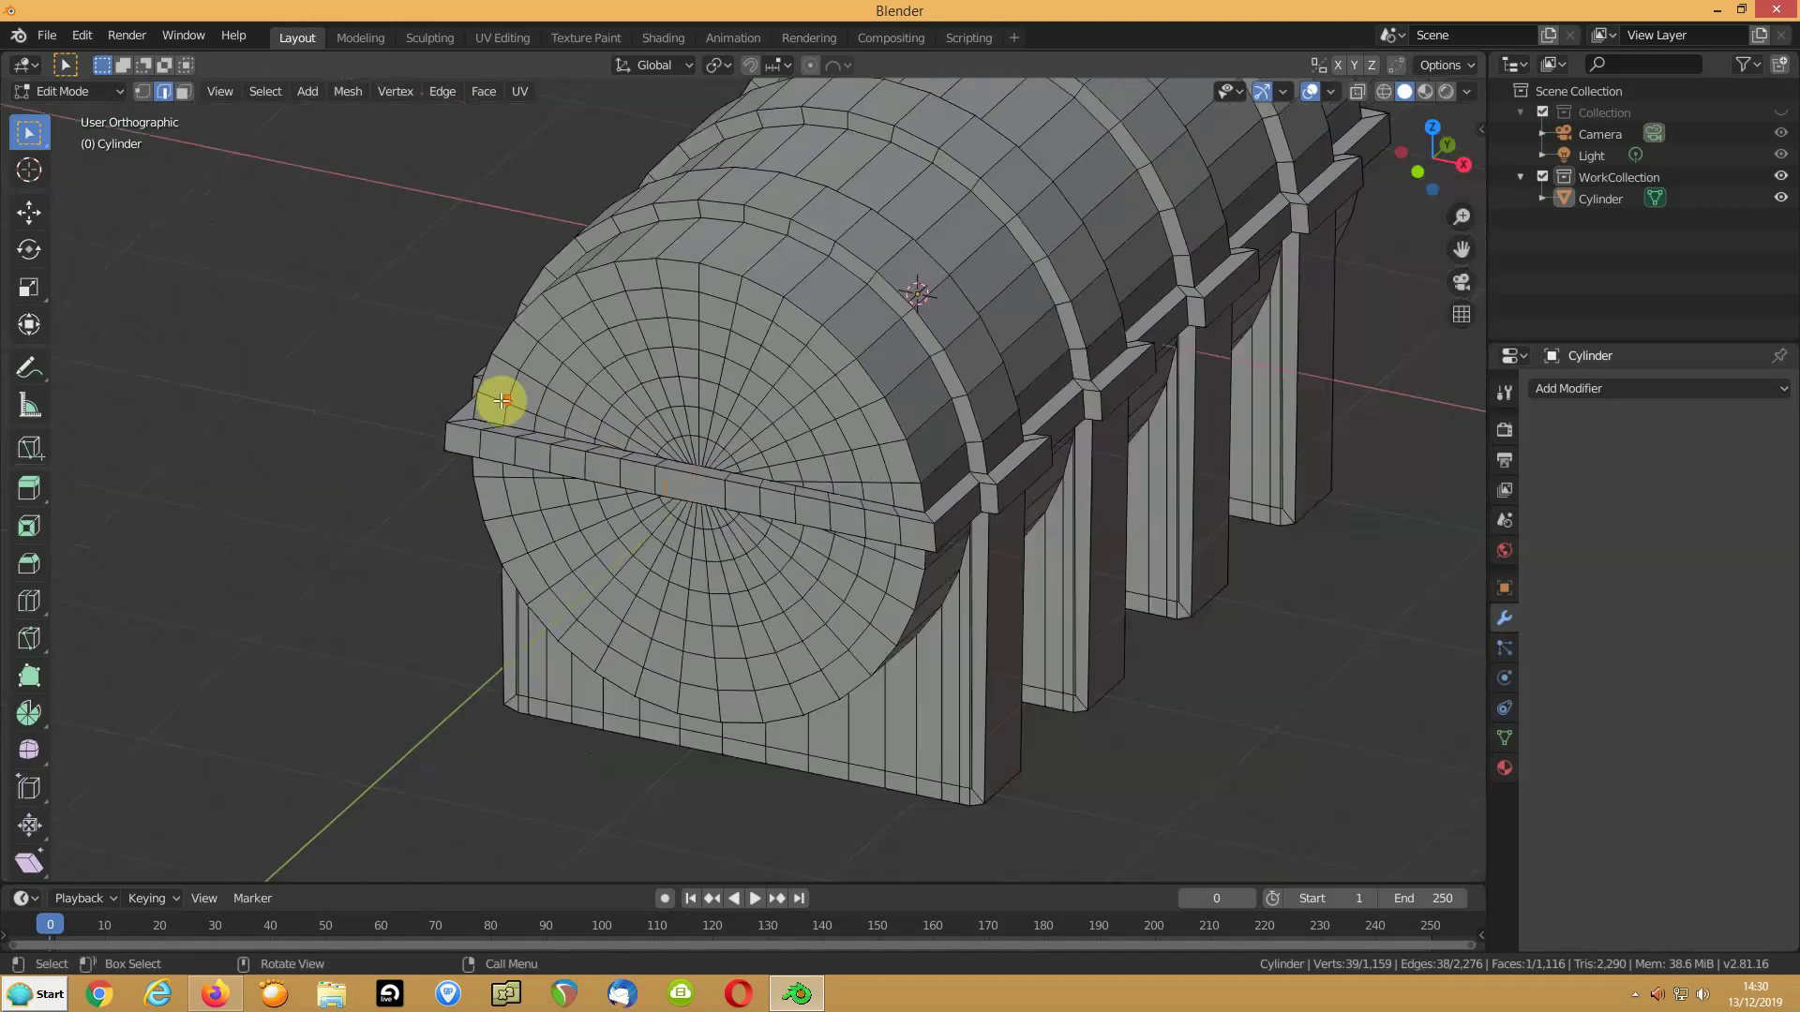
scroll(515, 401, "down", 2)
scroll(520, 400, "up", 1)
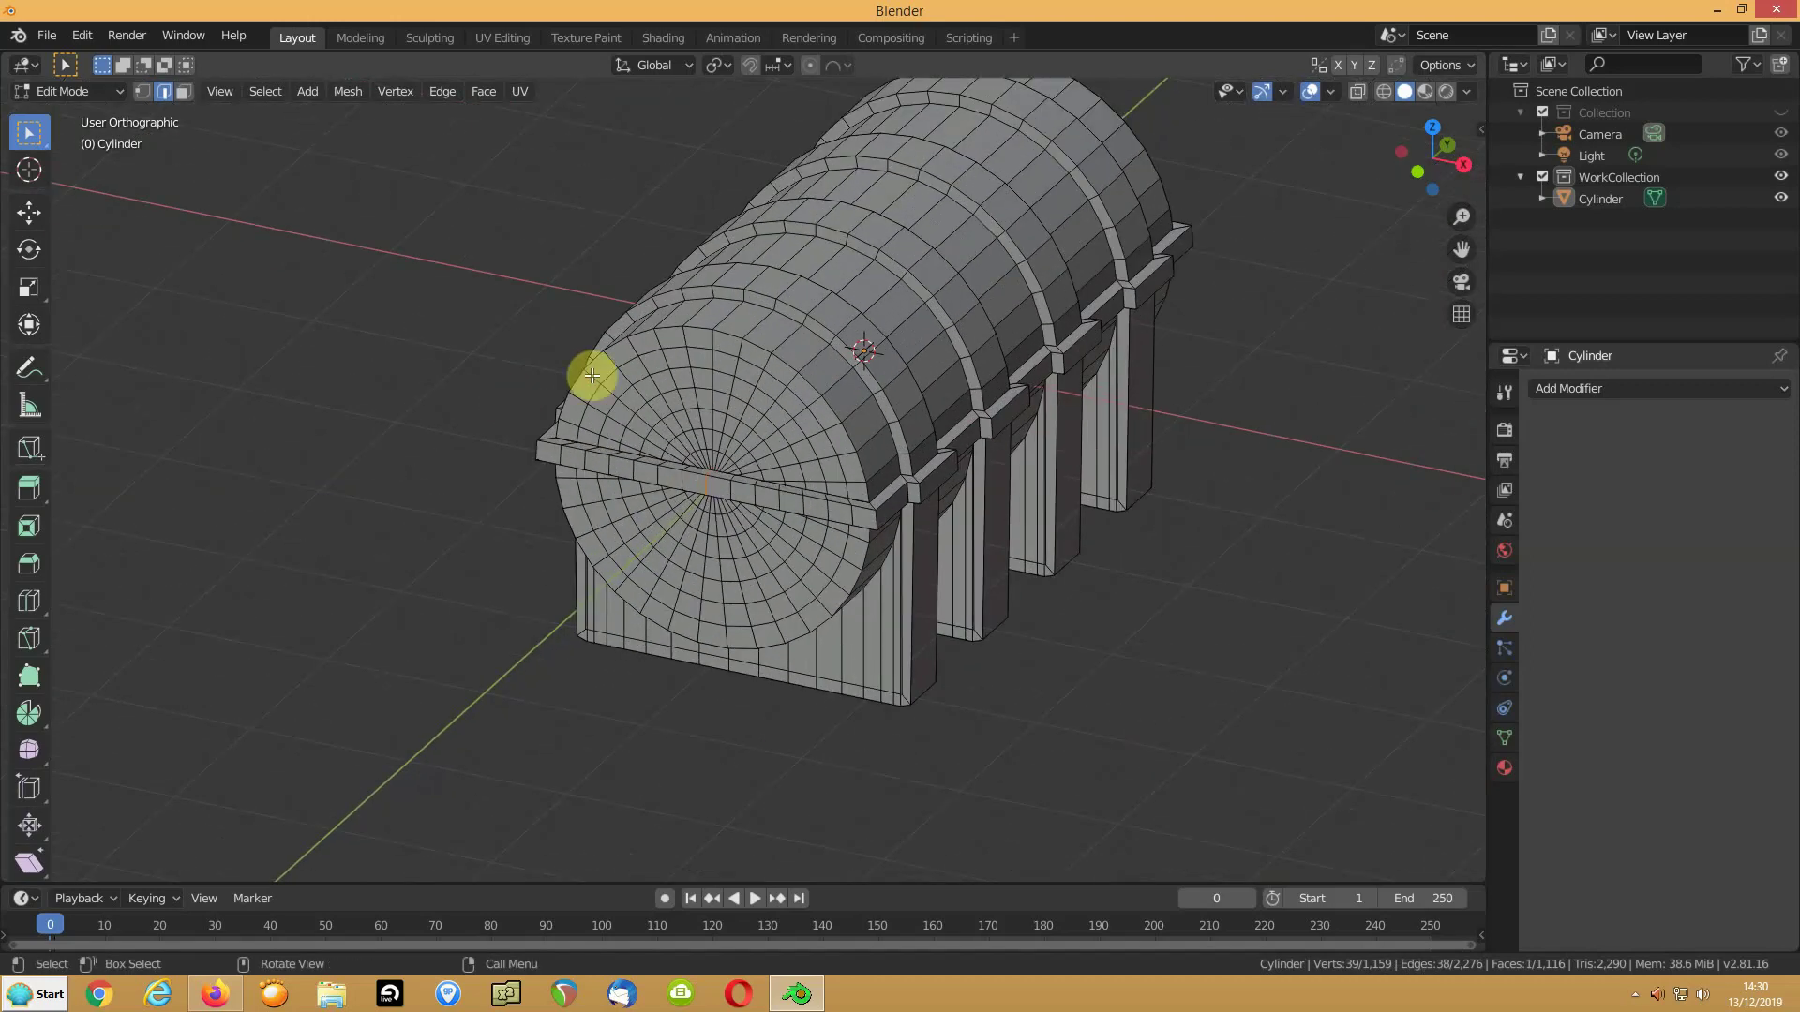
Using Sphere proportional falloff, move the cap loop −0.247 m along Y into a dome
left_click(845, 68)
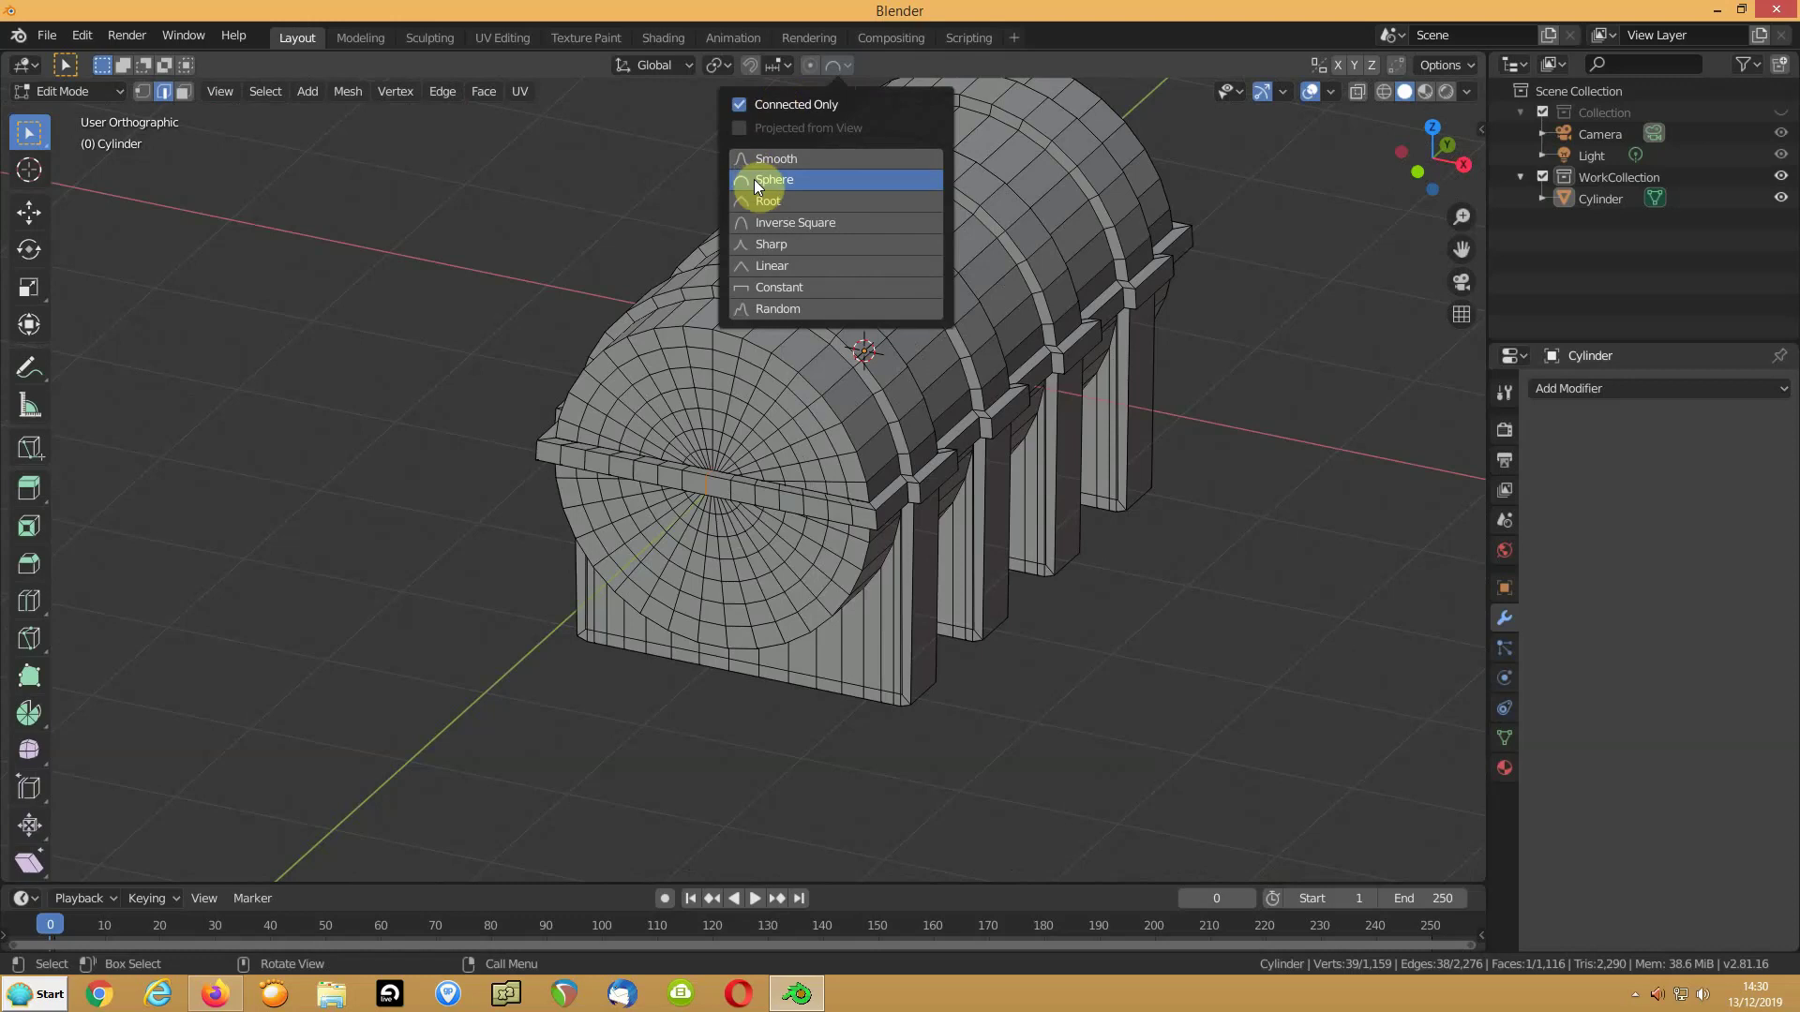
left_click(812, 66)
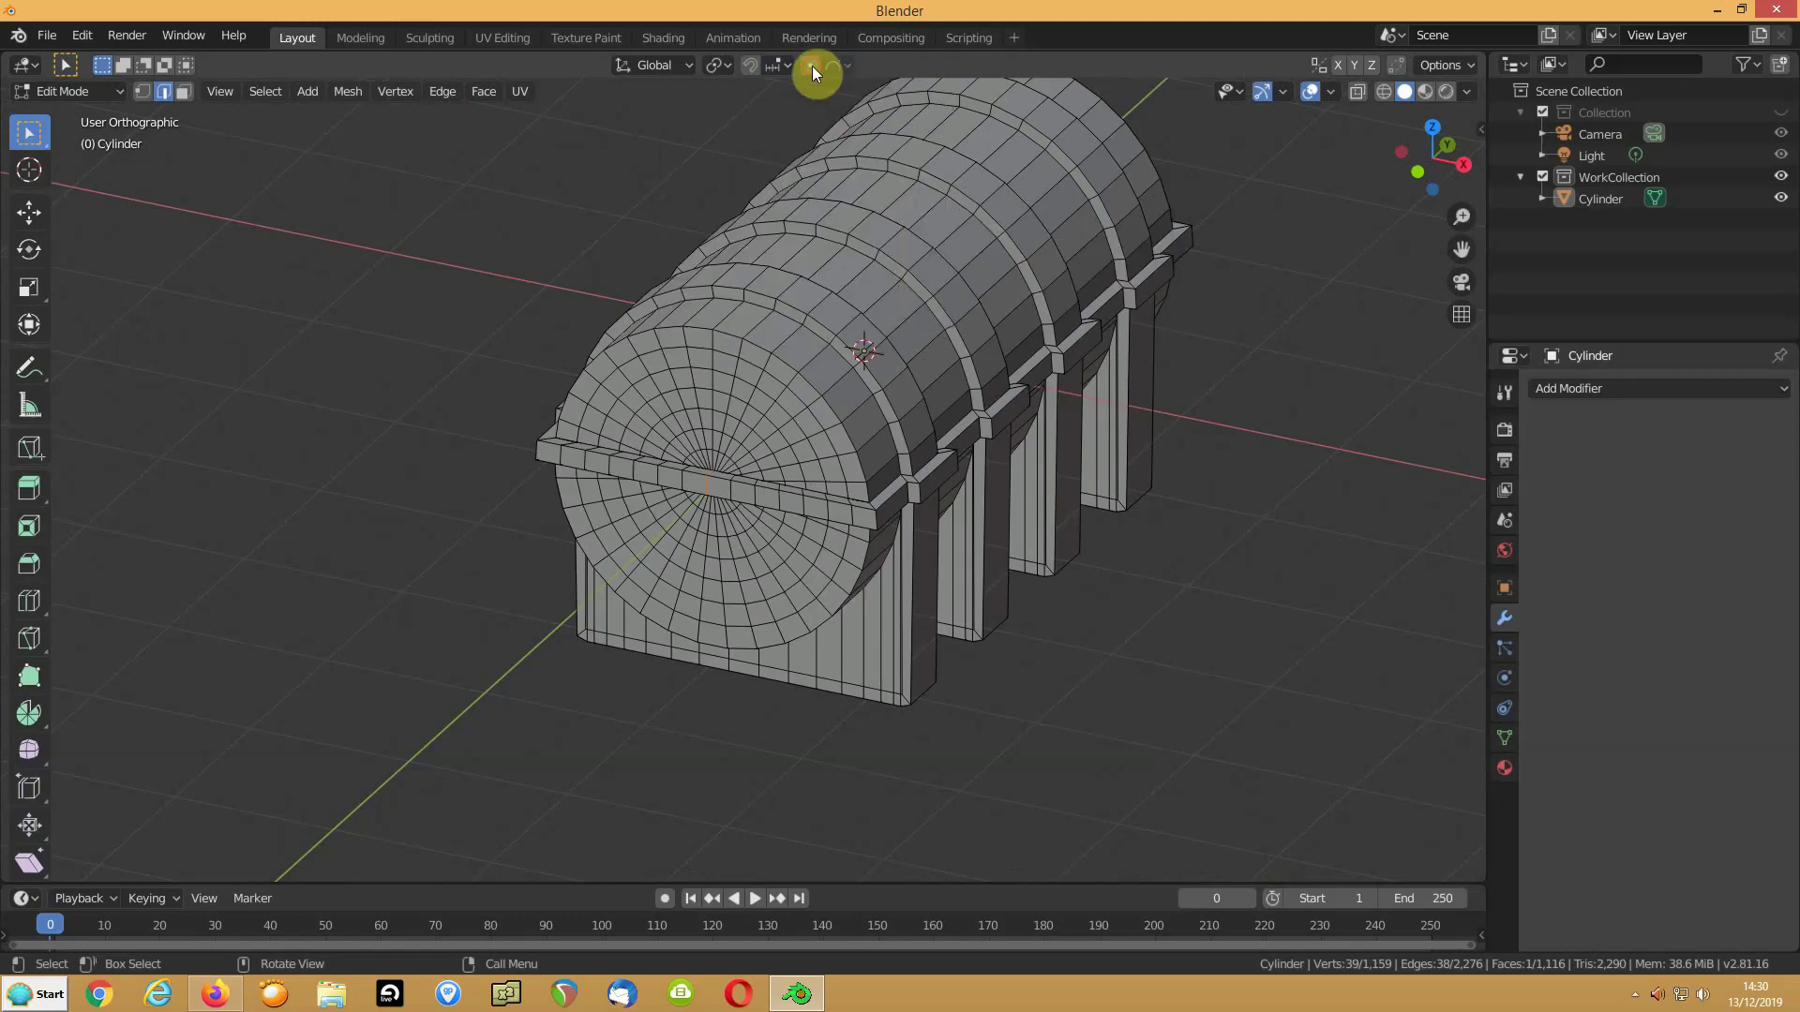
key("g")
key("y")
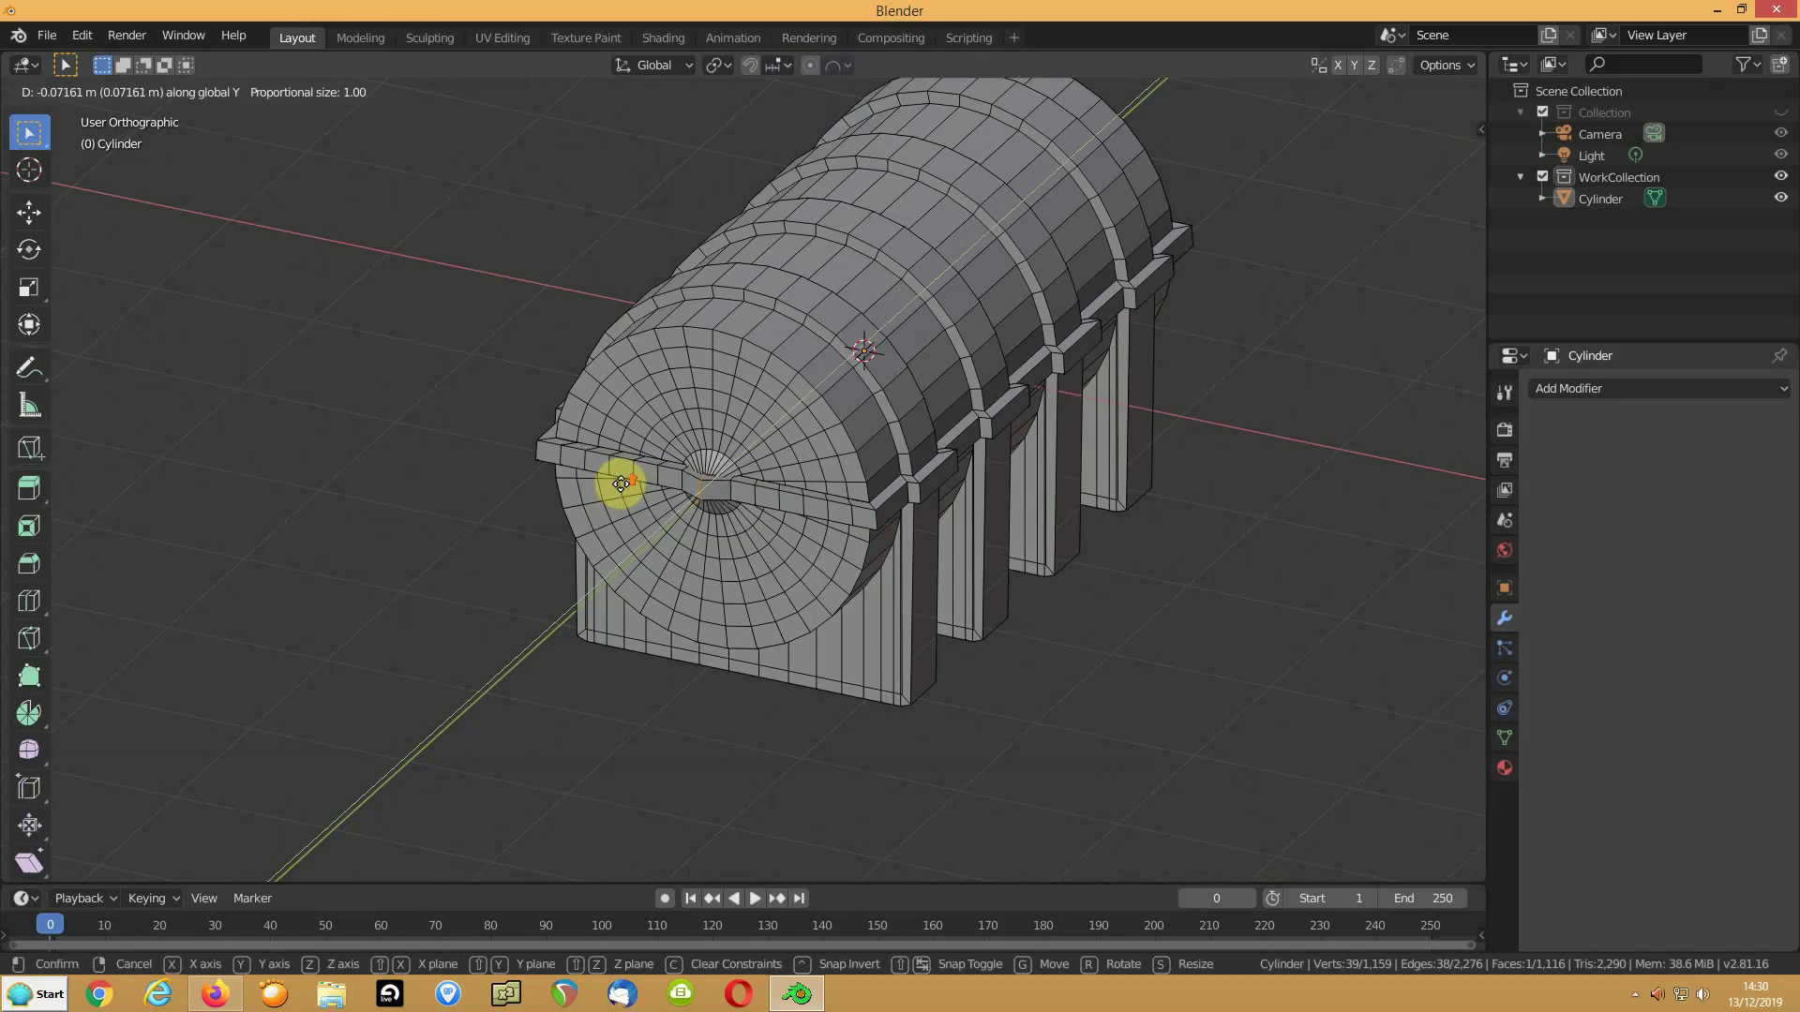
left_click(621, 483)
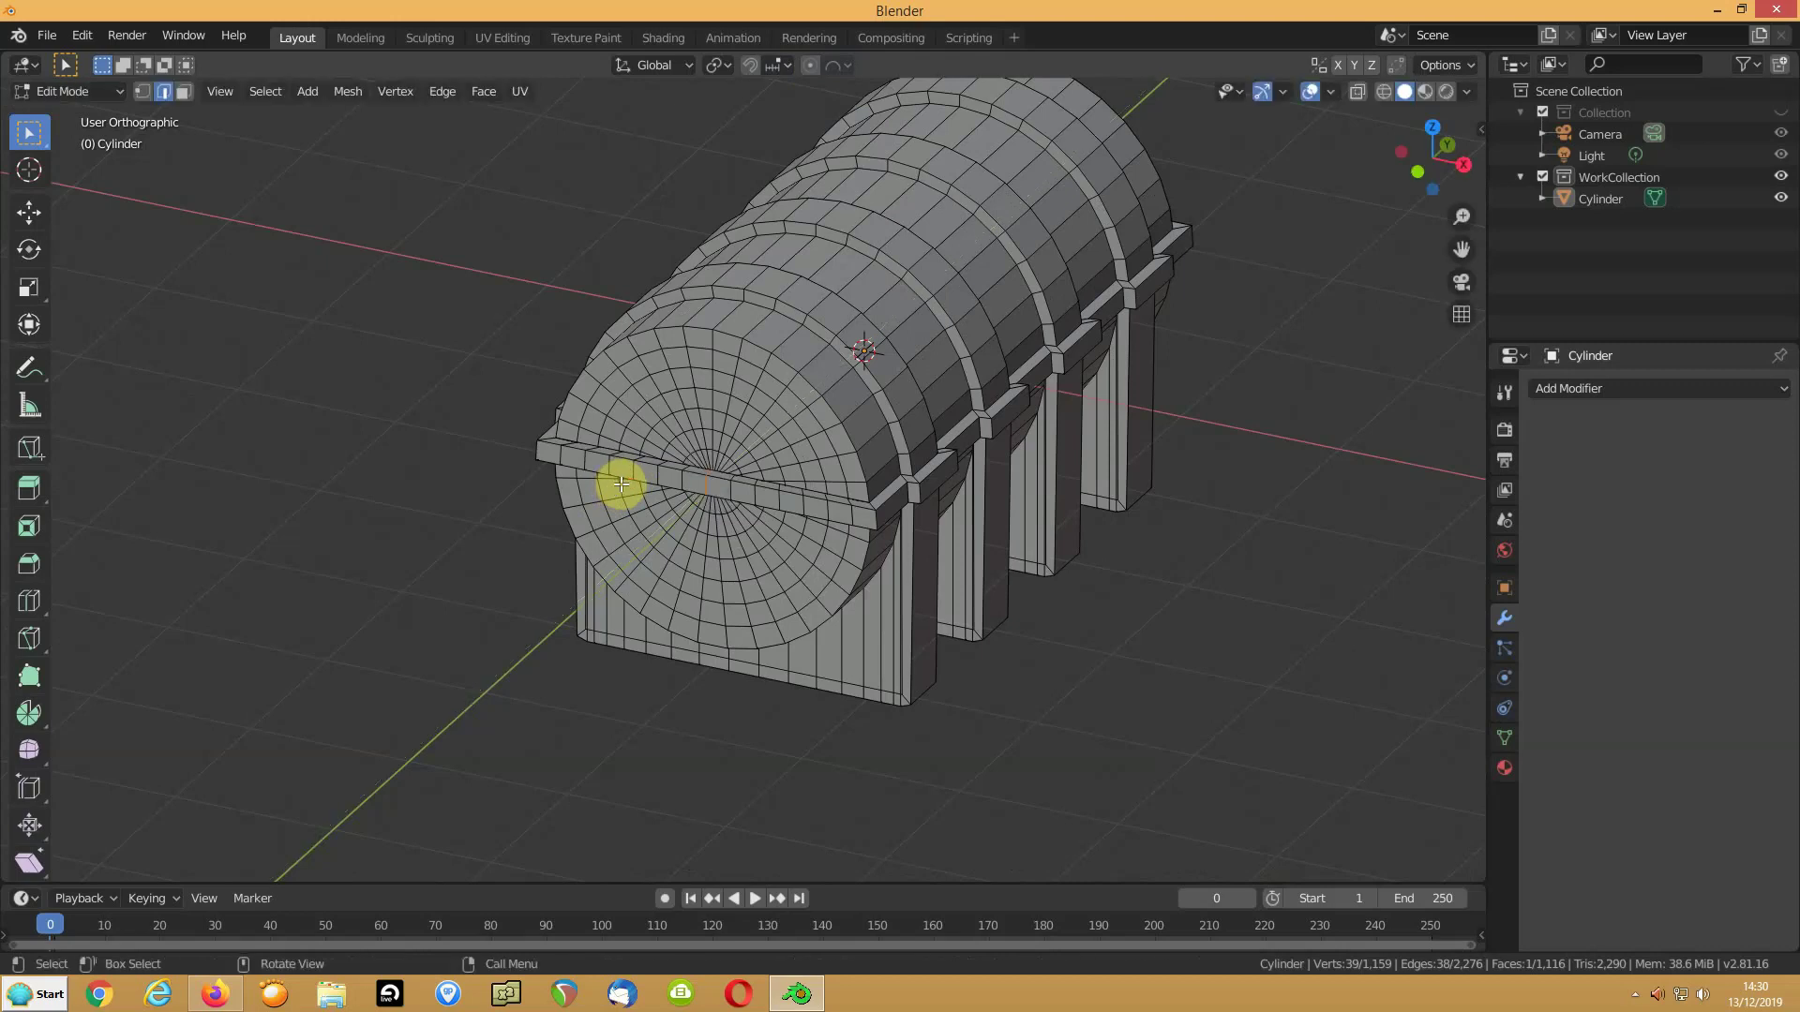
left_click(811, 66)
key("g")
key("y")
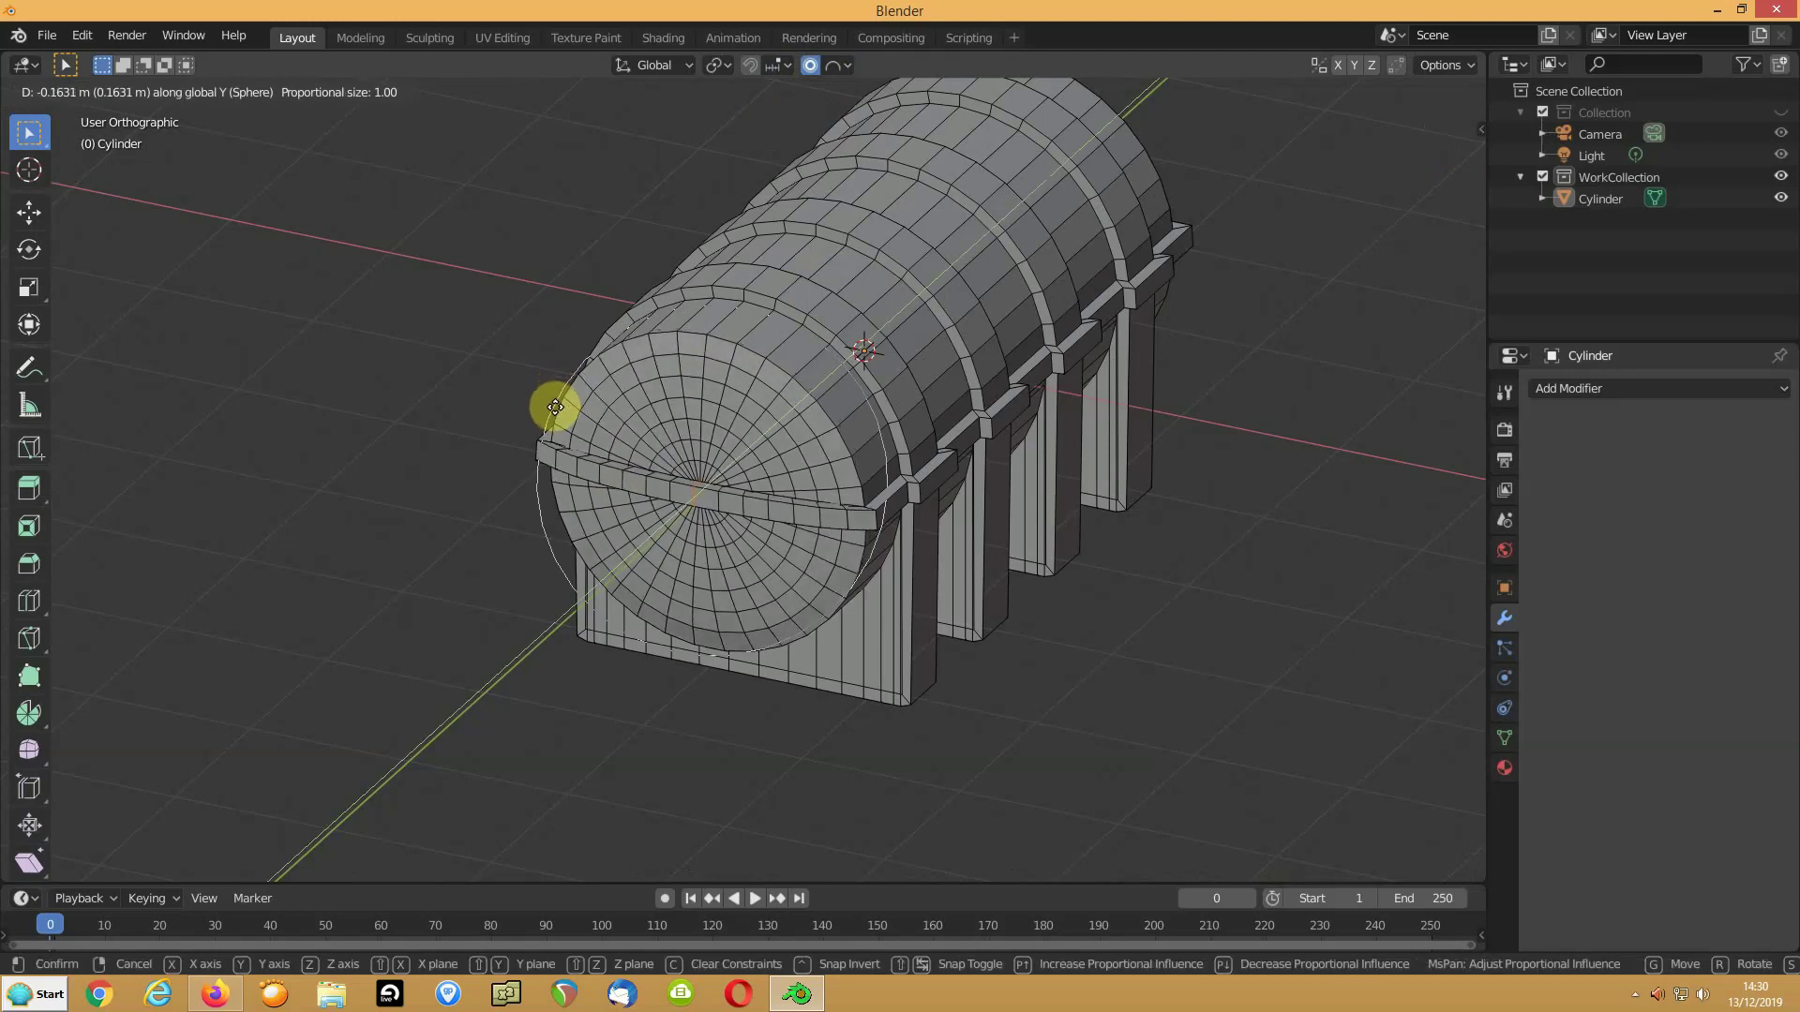
left_click(550, 412)
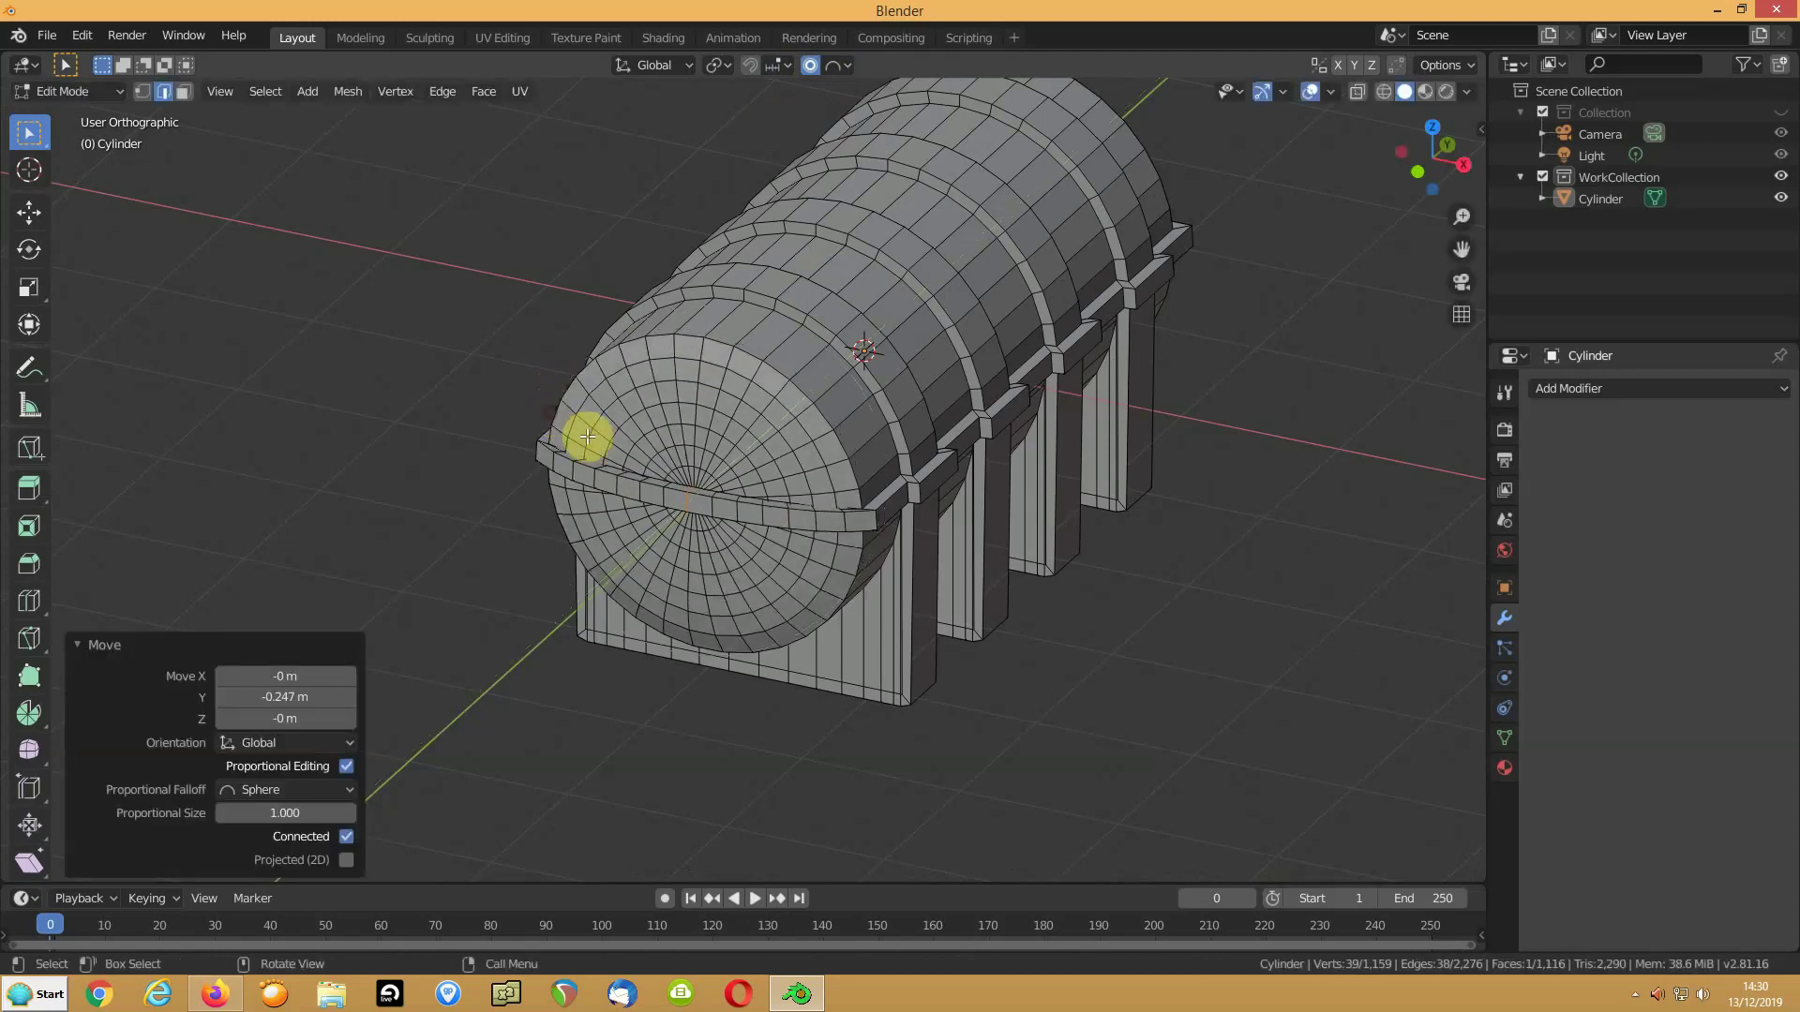
scroll(599, 449, "up", 3)
scroll(610, 464, "up", 2)
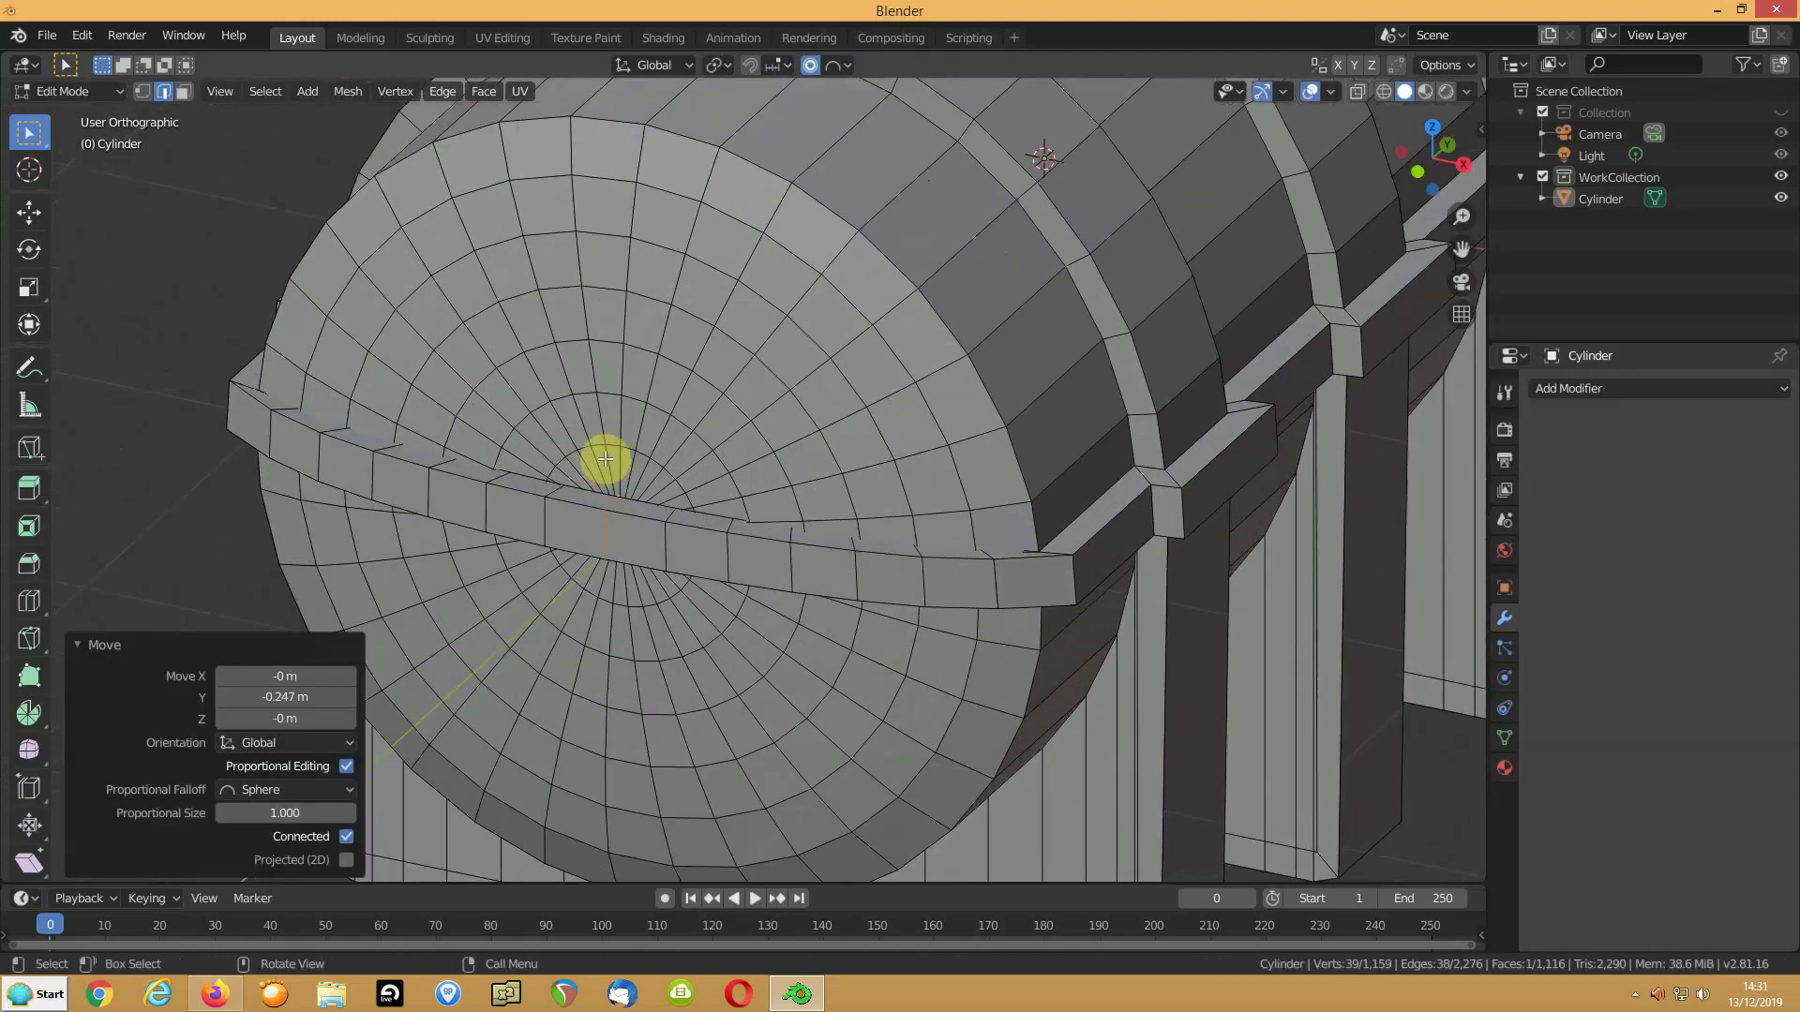
Select the rail's left and right end edges, disable proportional editing, and show snap options
left_click(607, 532)
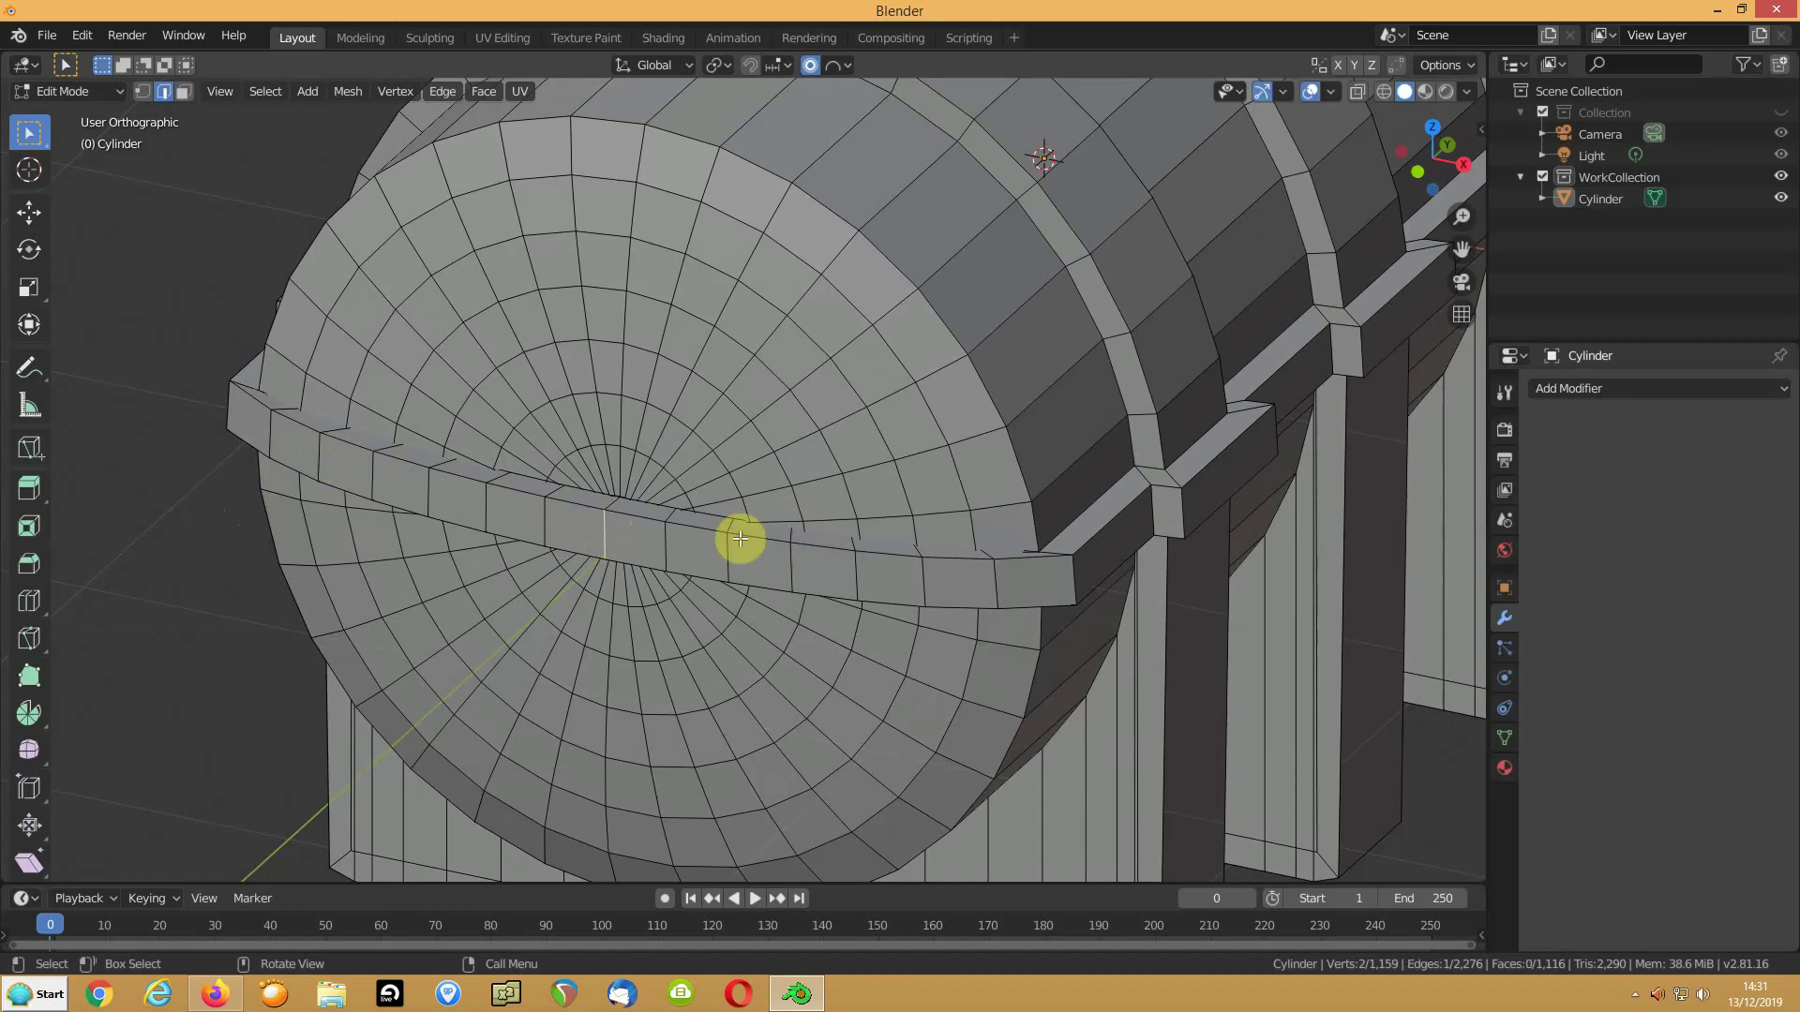
left_click(247, 407)
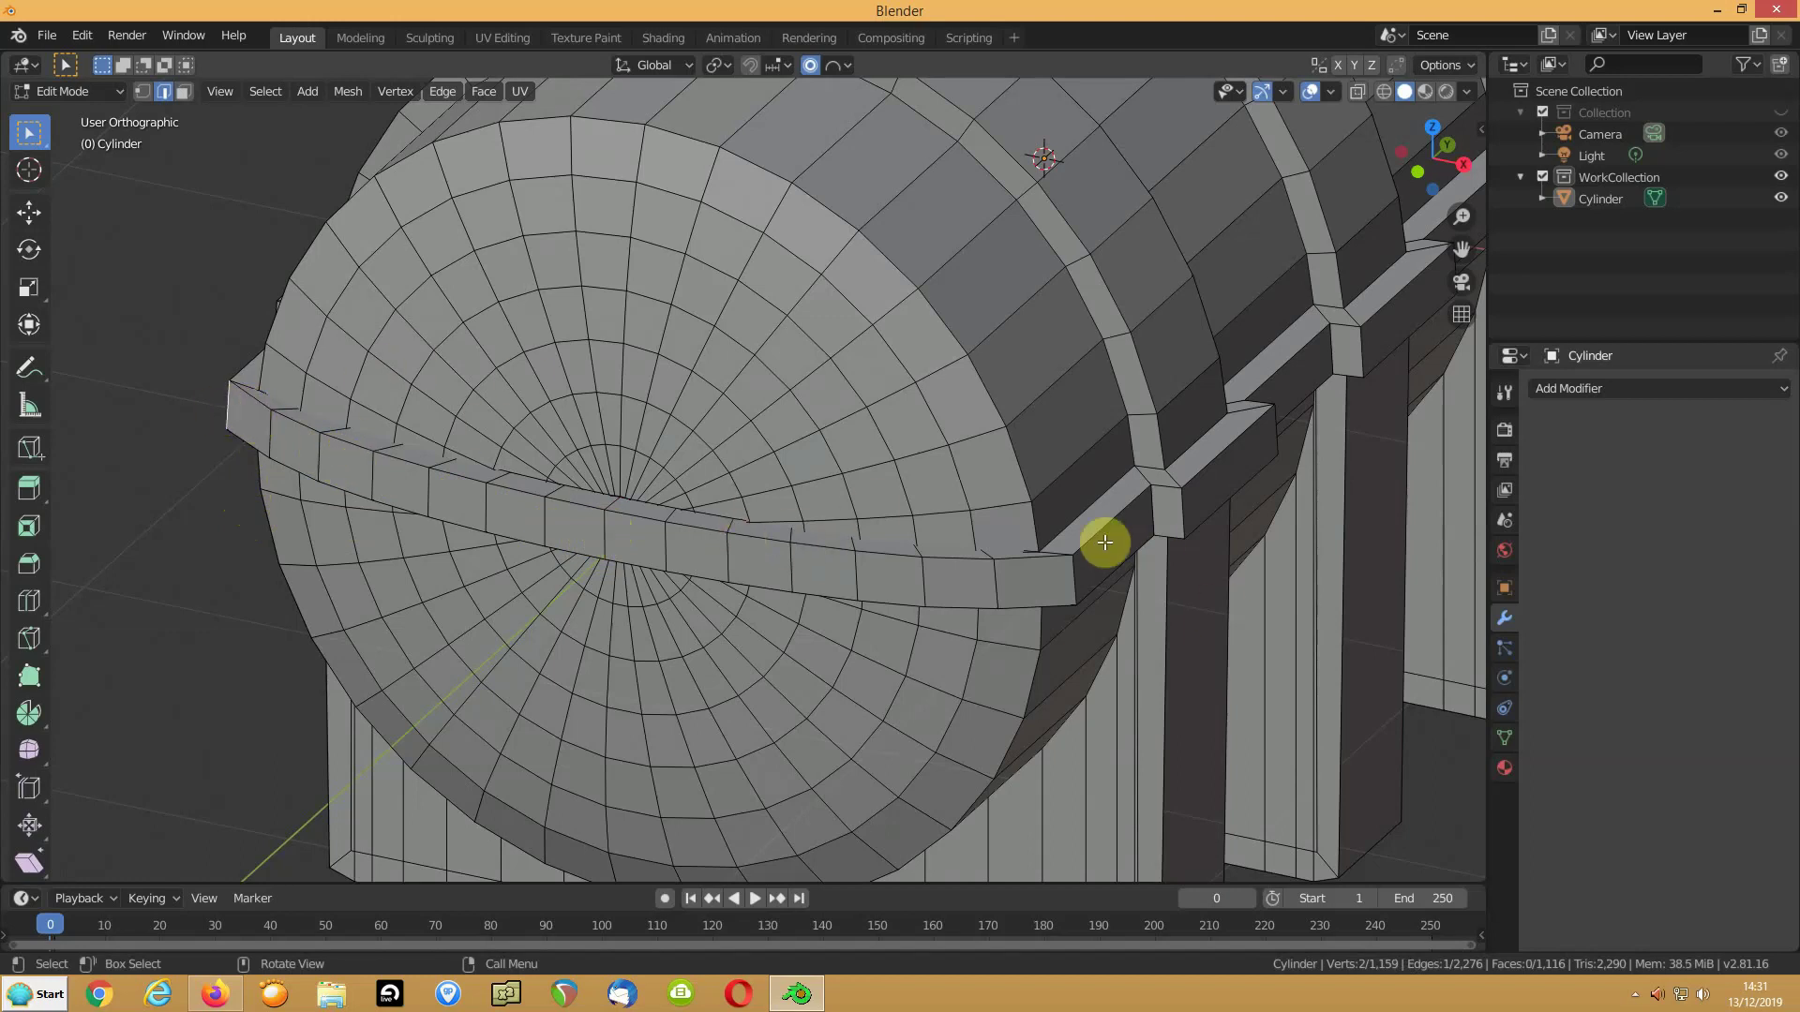
left_click(1068, 577, "shift")
left_click(811, 65)
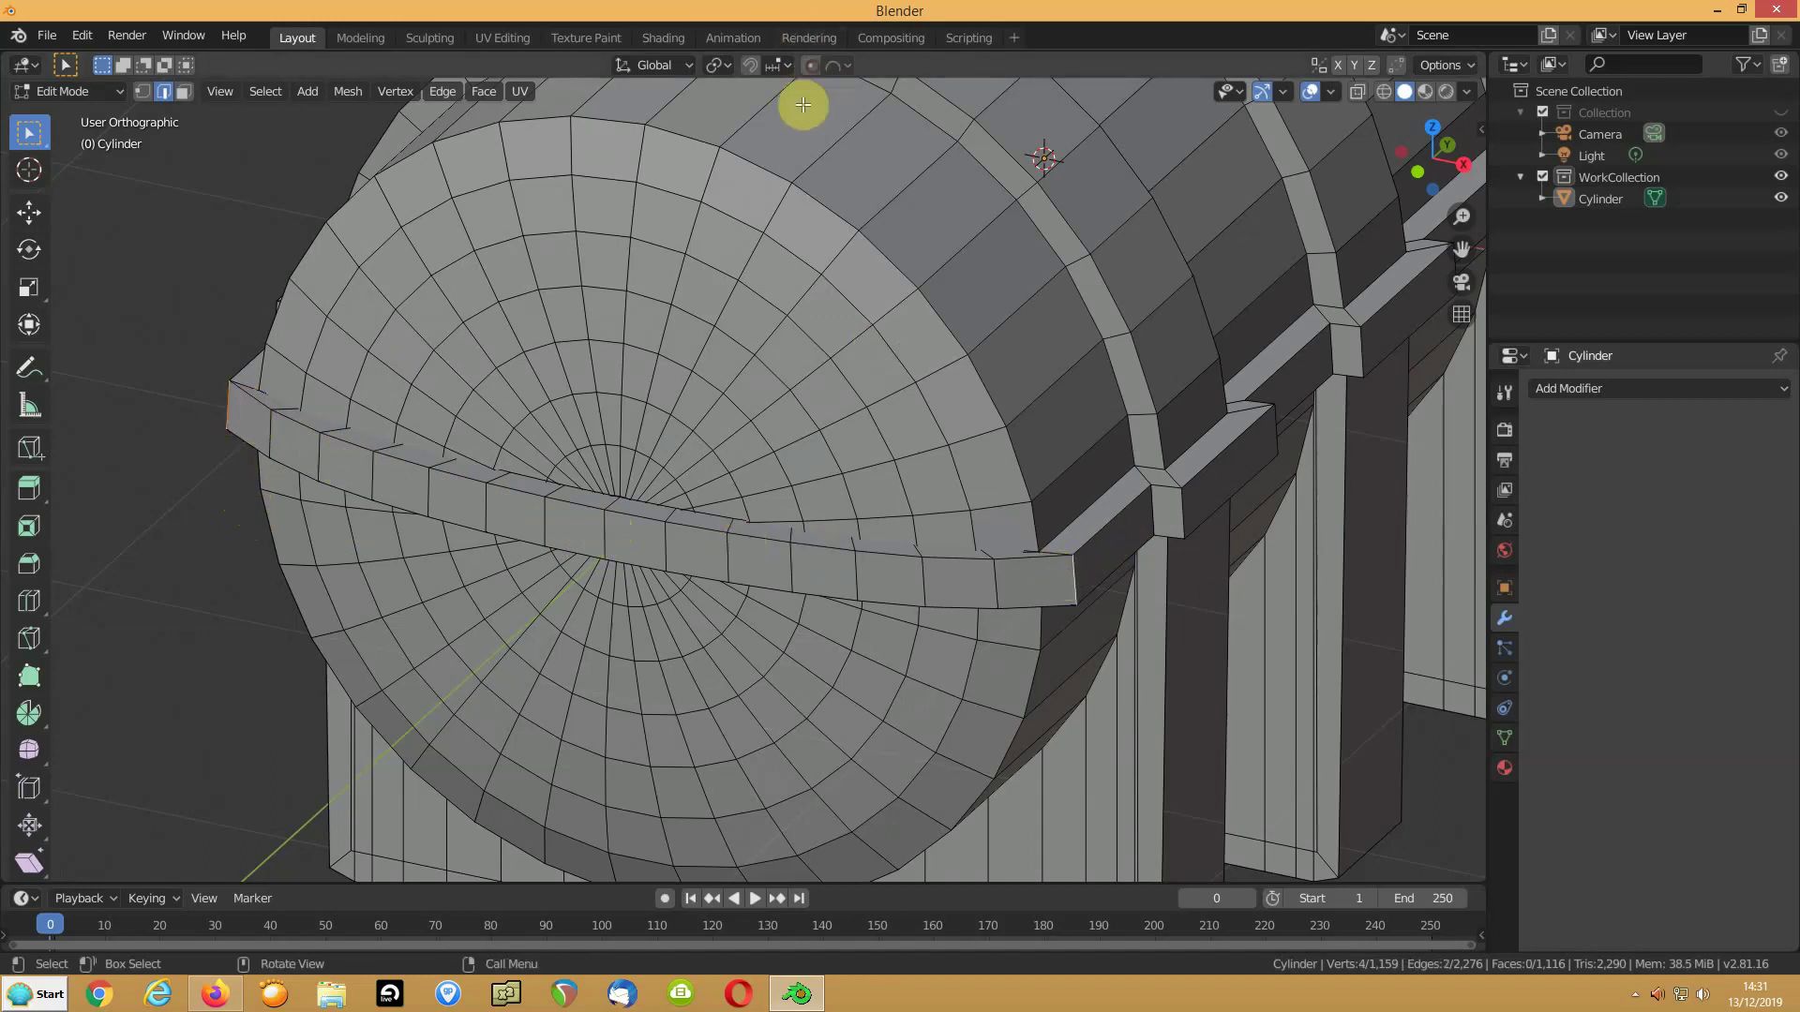
key("shift+s")
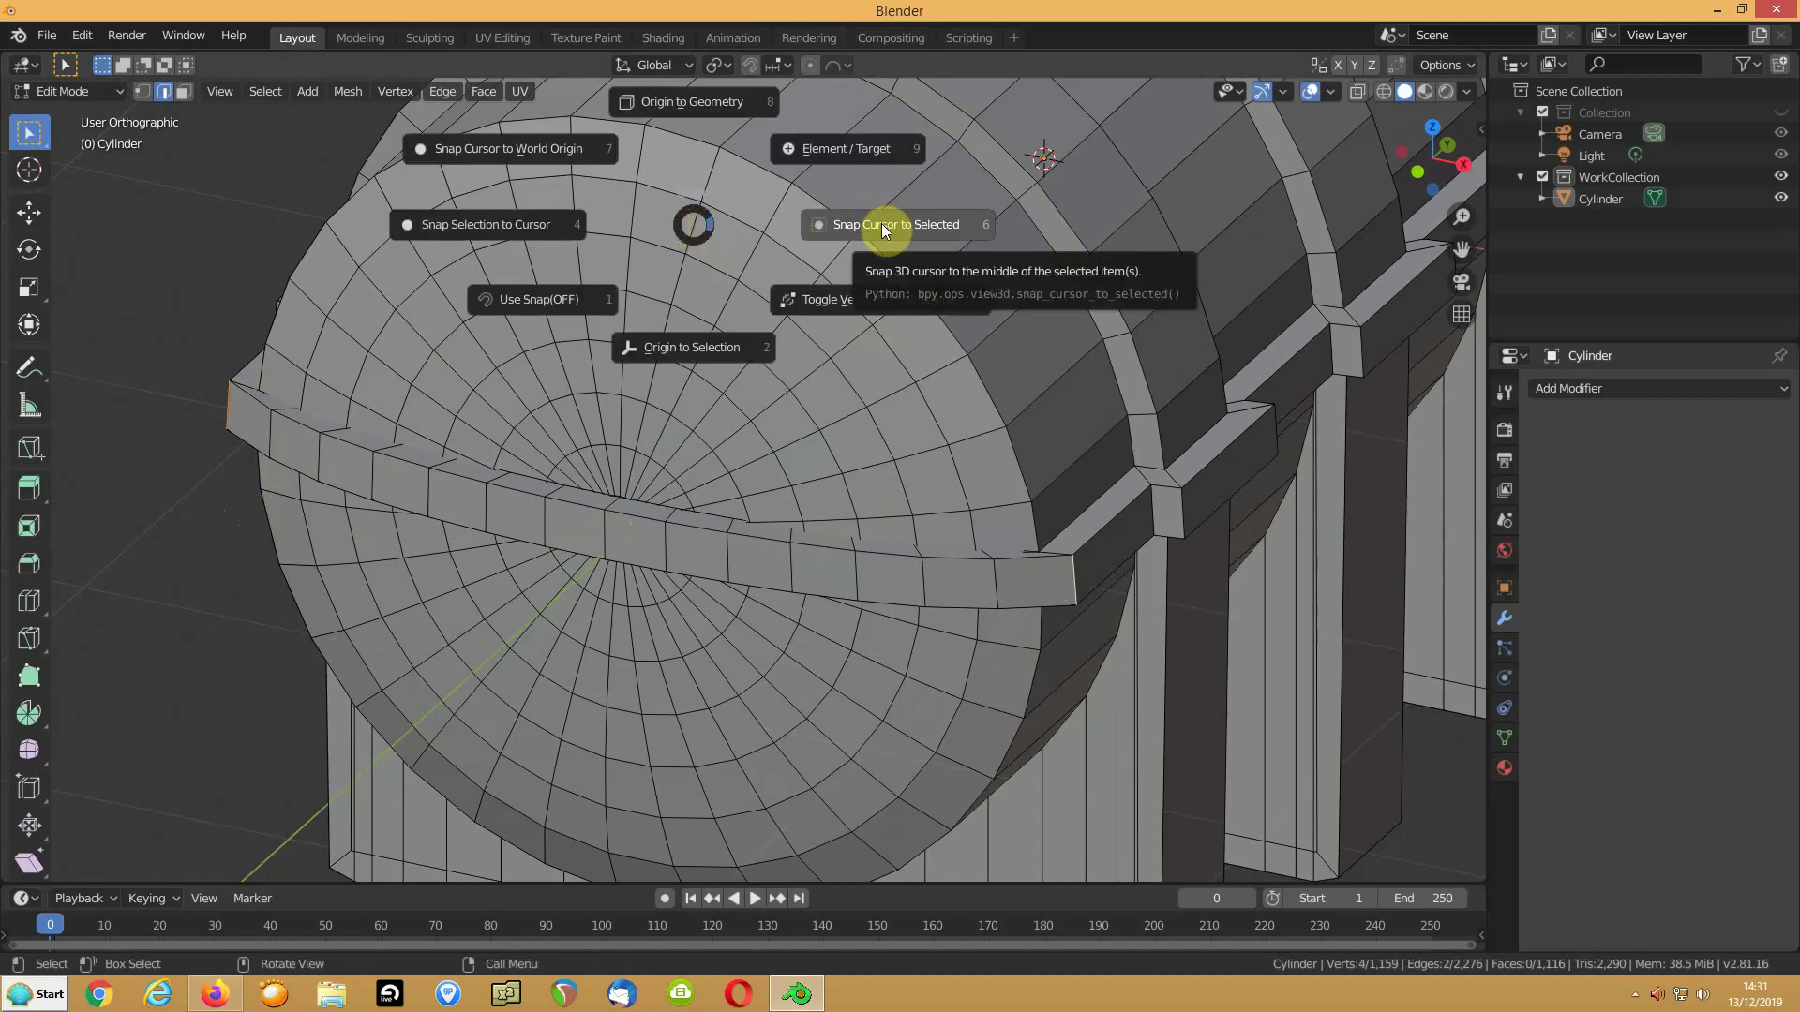
Select the rail's end edges and set the pivot point to Active Element
left_click(244, 401)
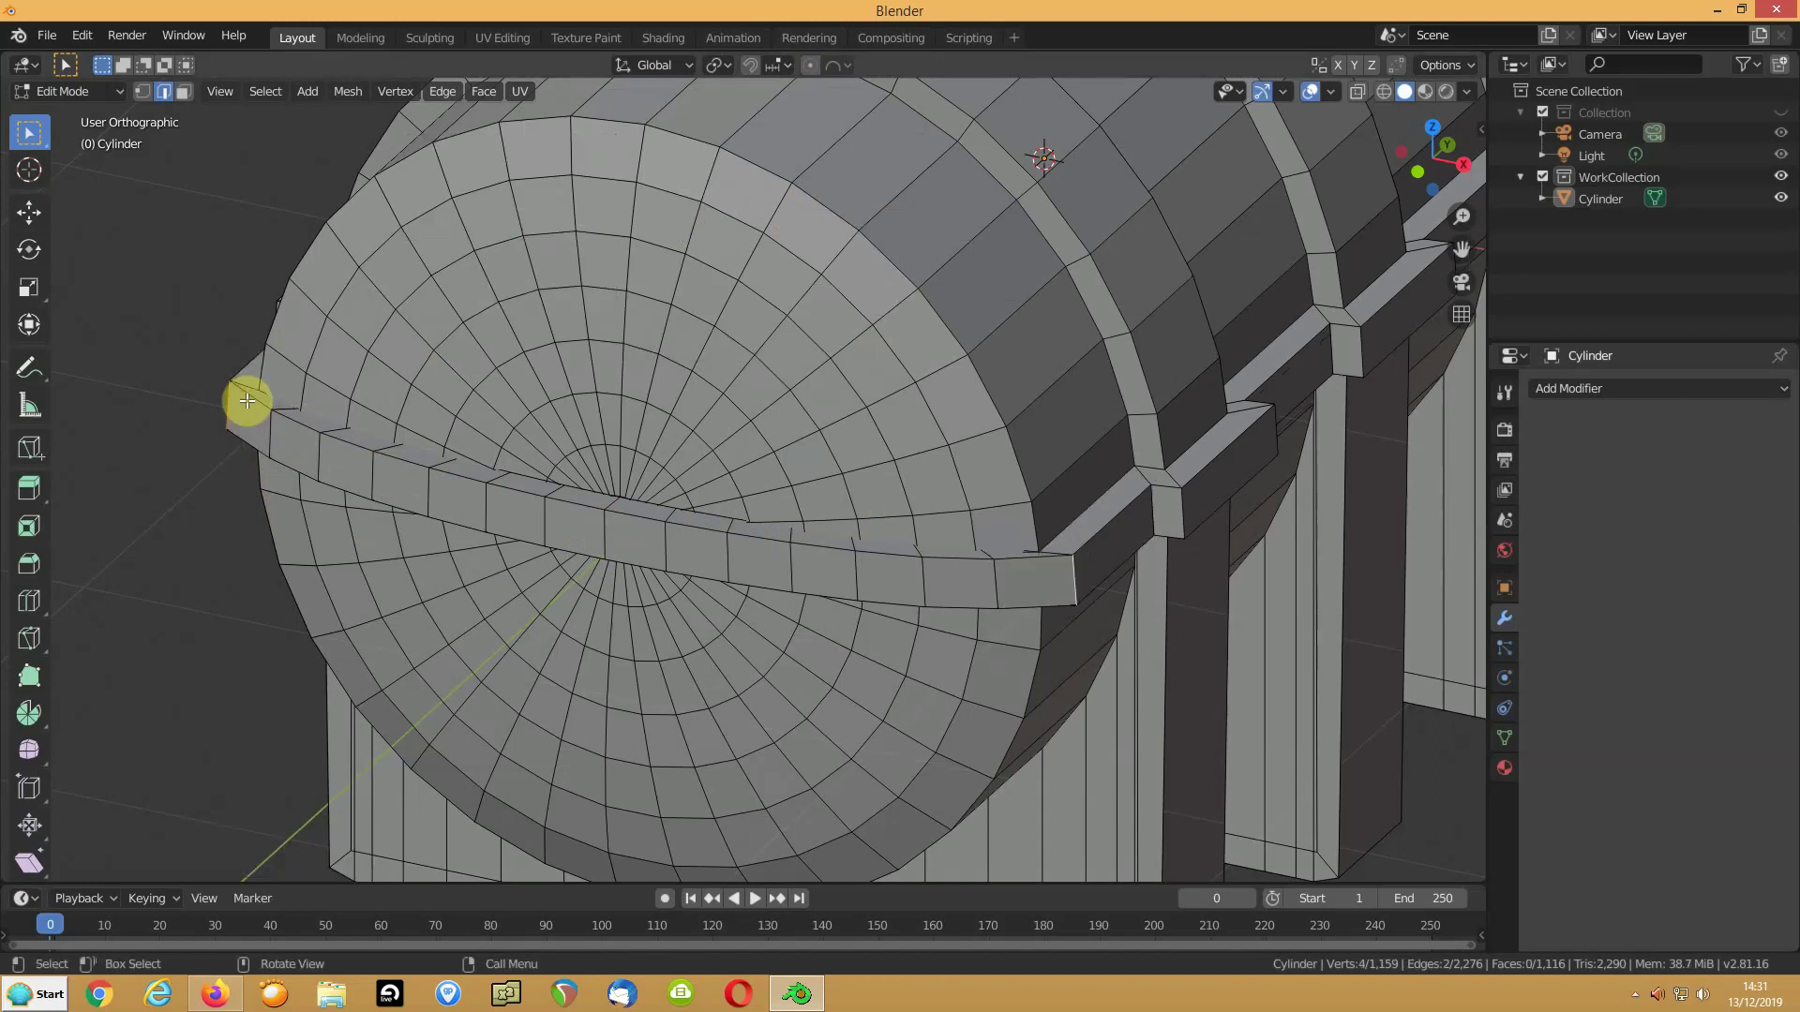
left_click(247, 400)
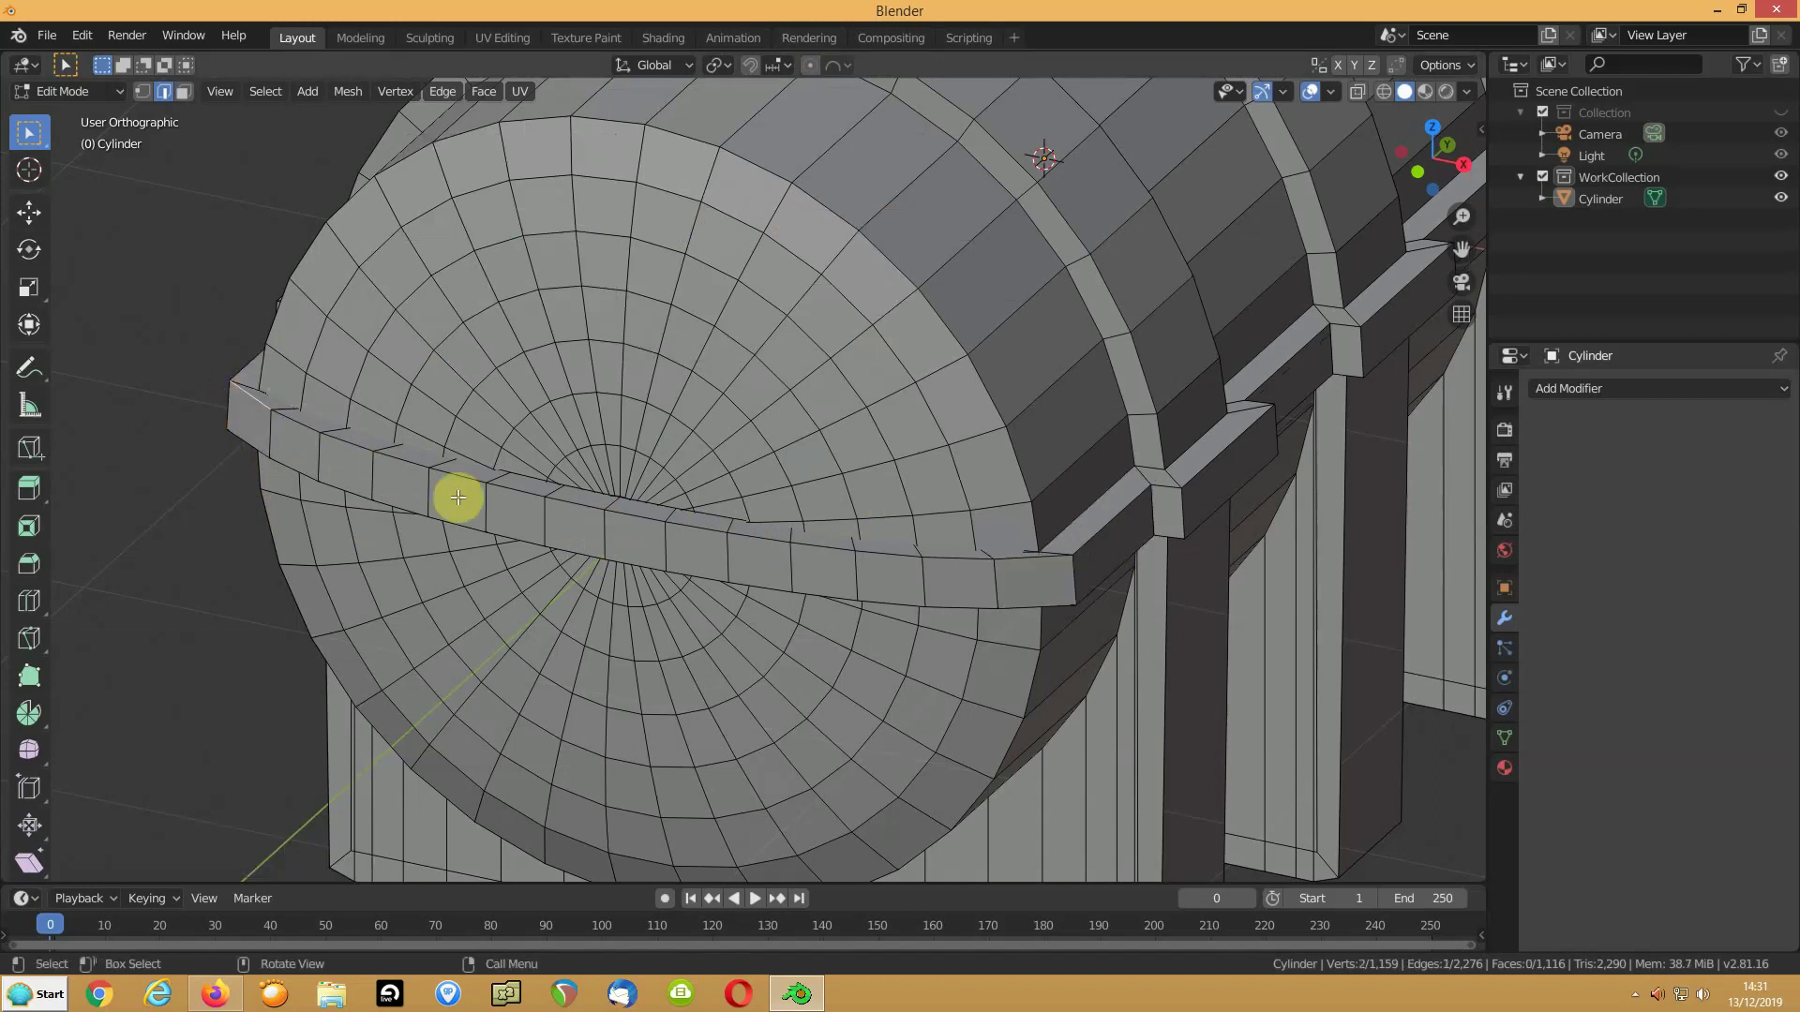
left_click(1029, 561, "ctrl")
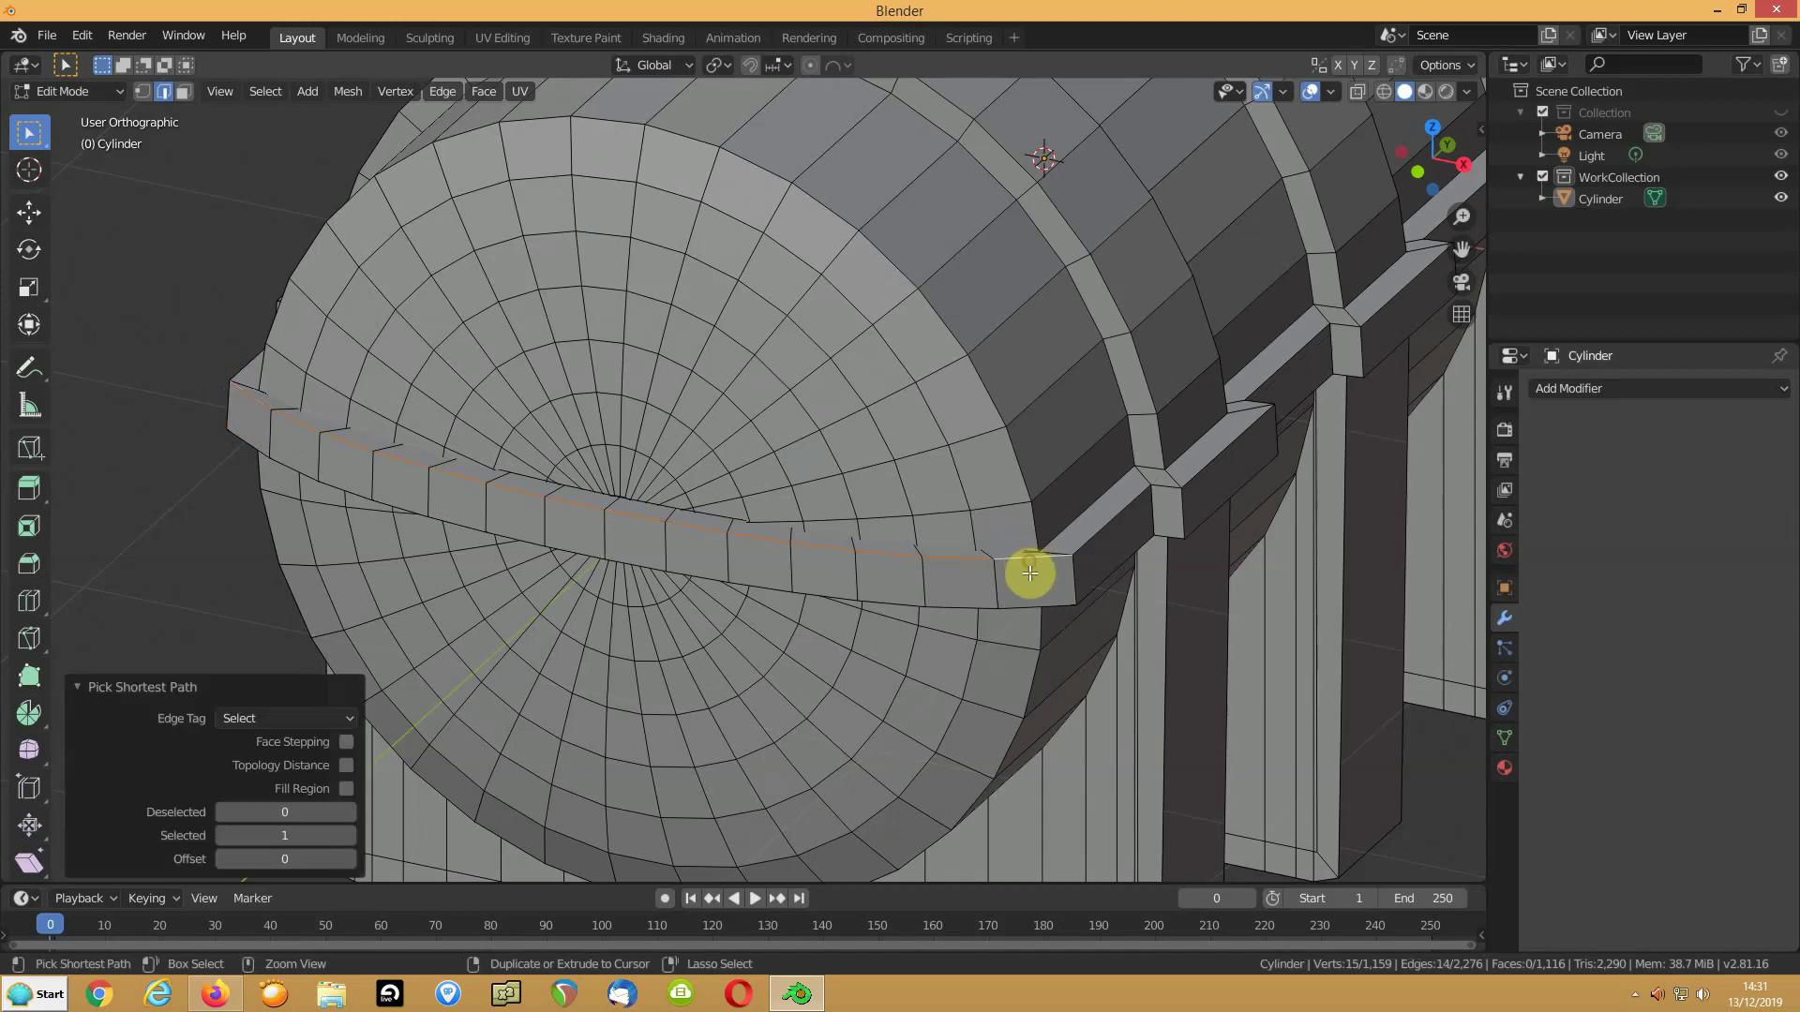
left_click(236, 434, "ctrl")
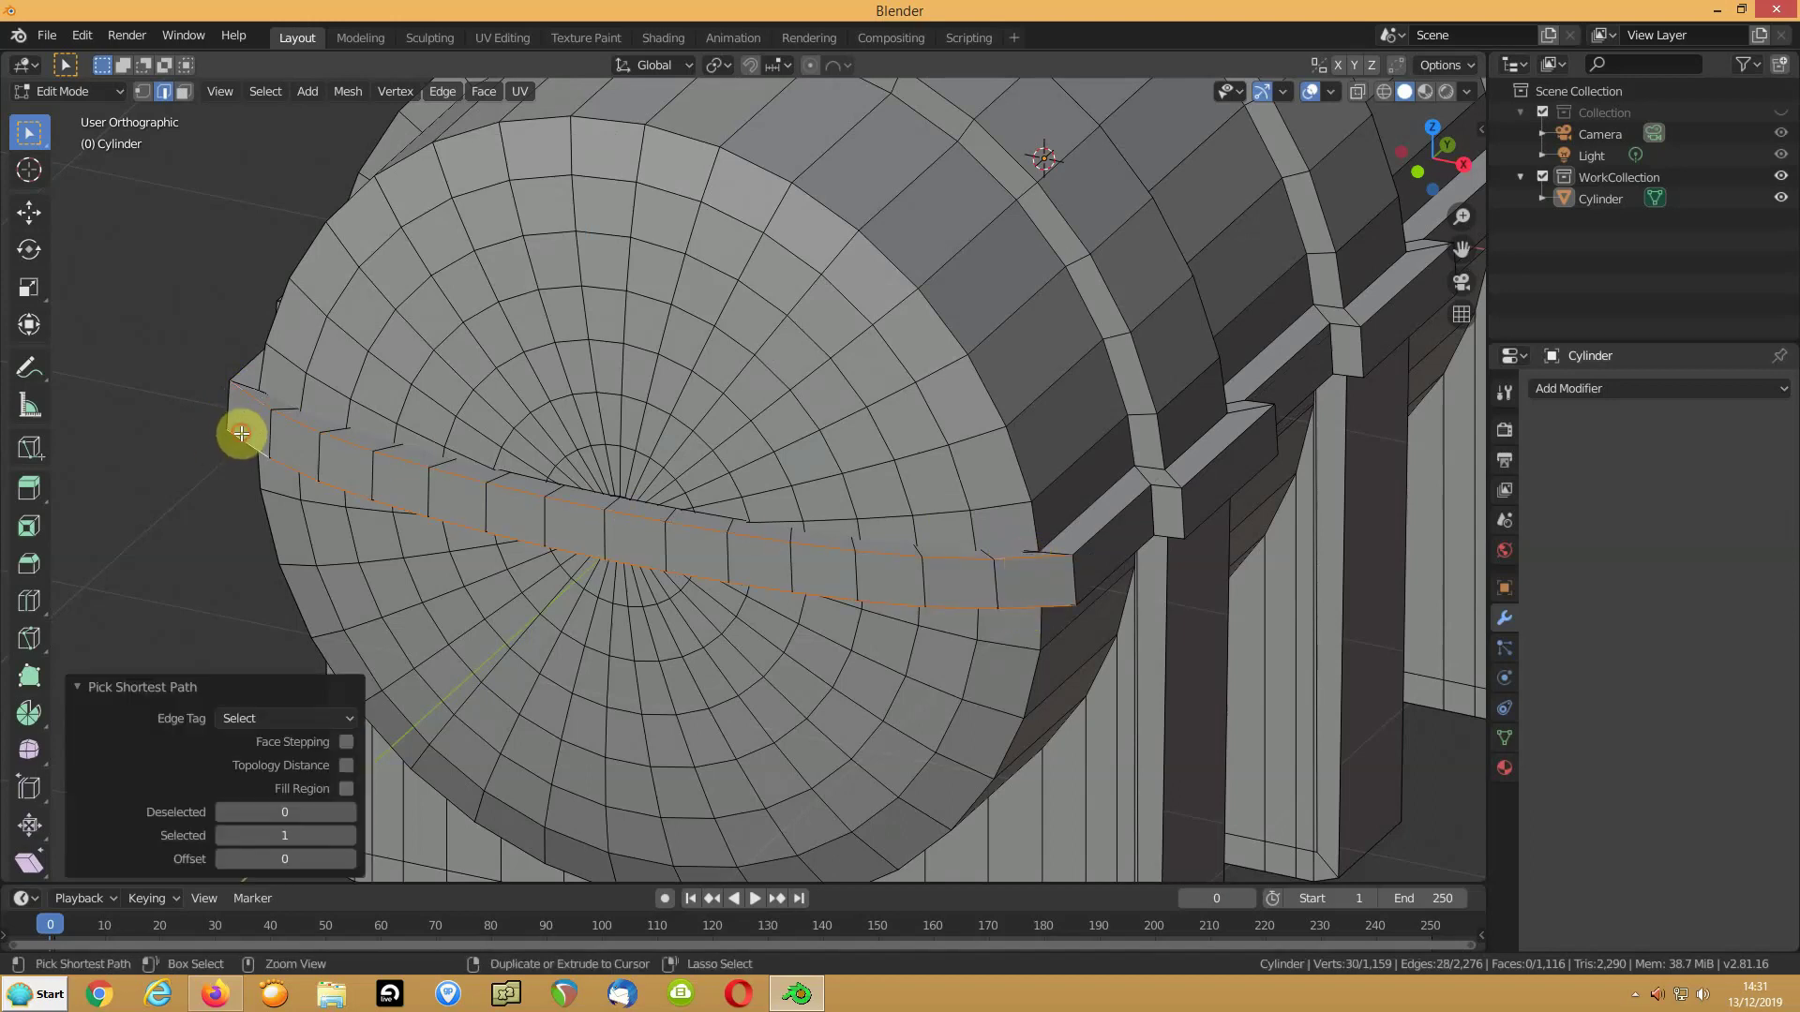
left_click(1068, 582, "shift")
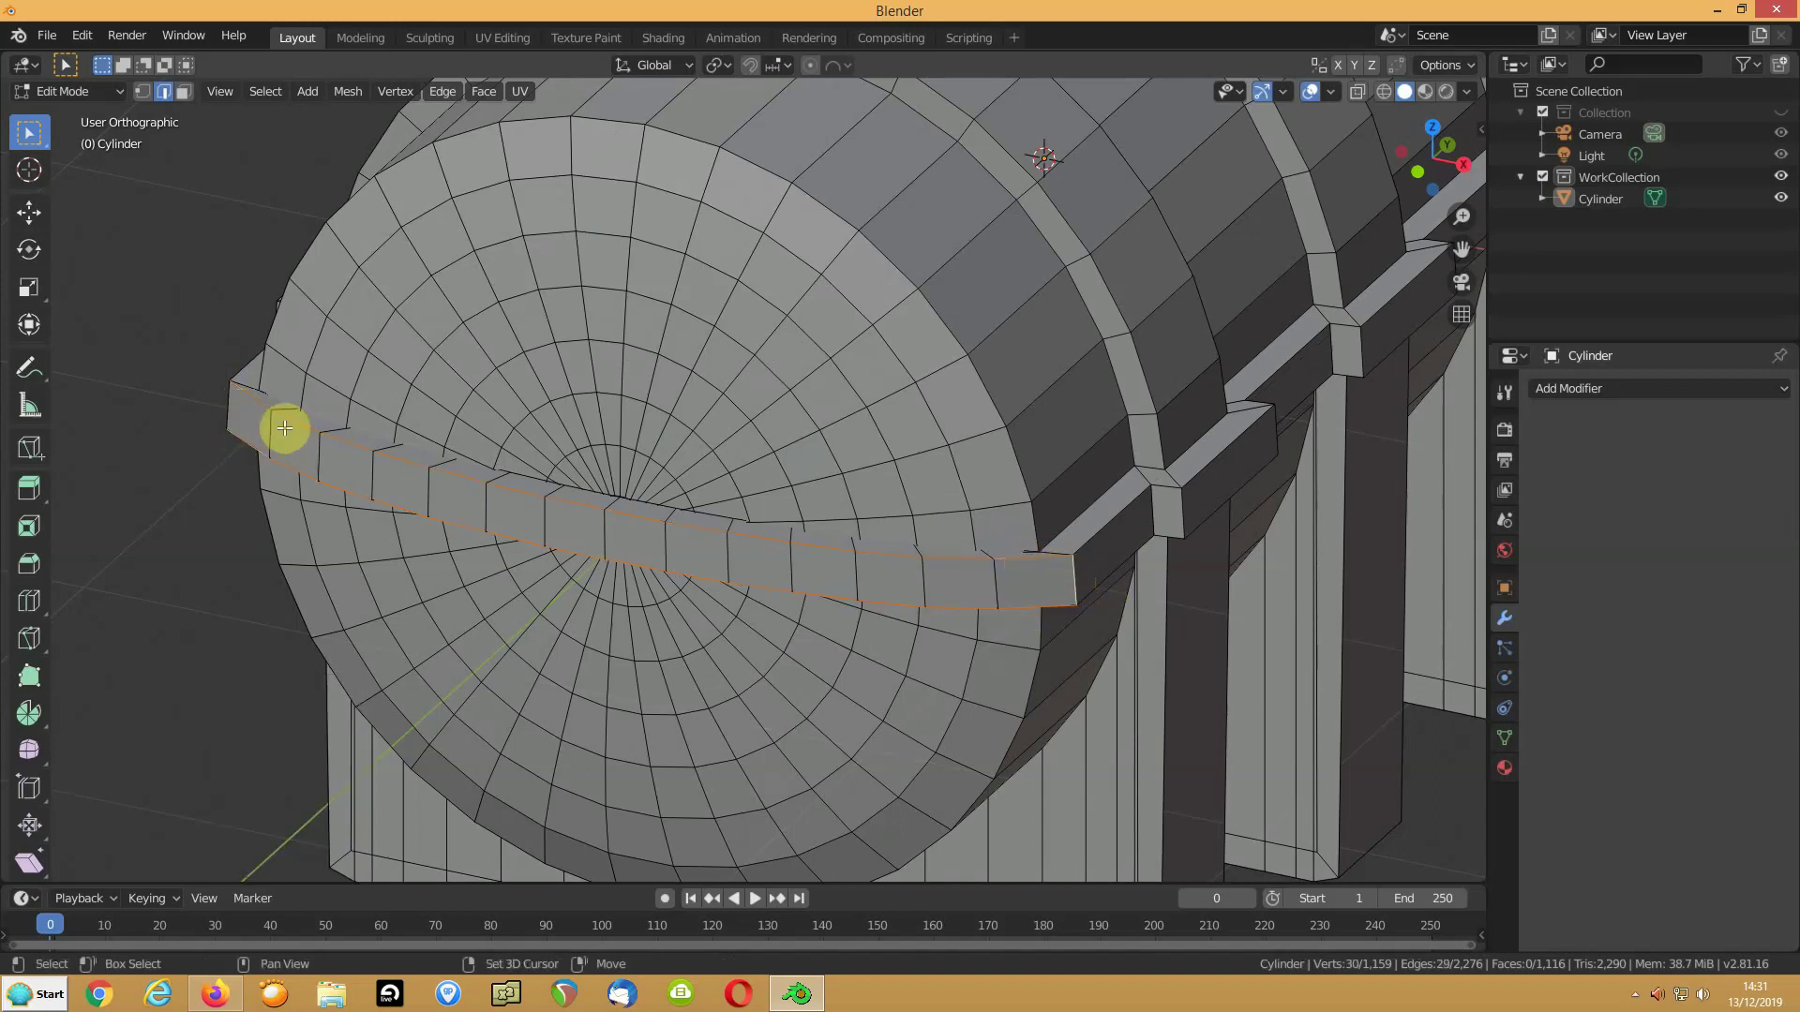
left_click(231, 409, "shift")
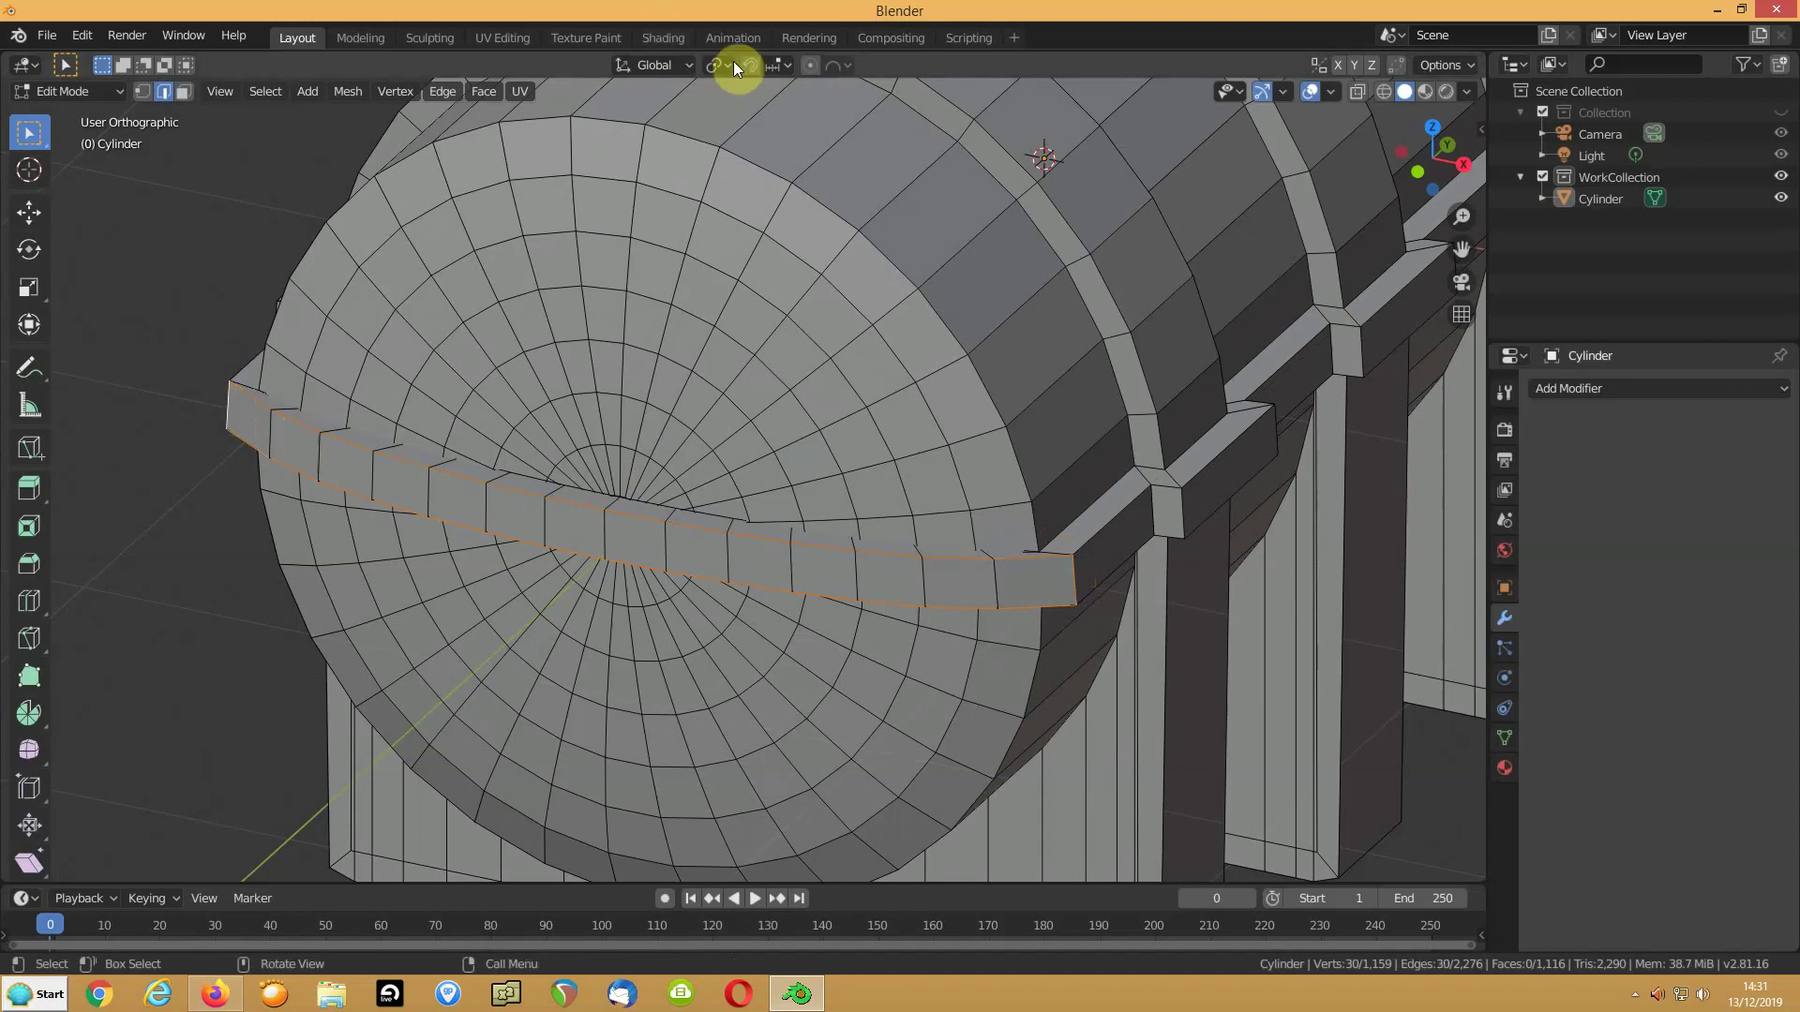
left_click(729, 64)
left_click(740, 182)
Scale the rail end loop to 0.846 on Y, shift it -0.0315 m, return to Object Mode
key("s")
key("y")
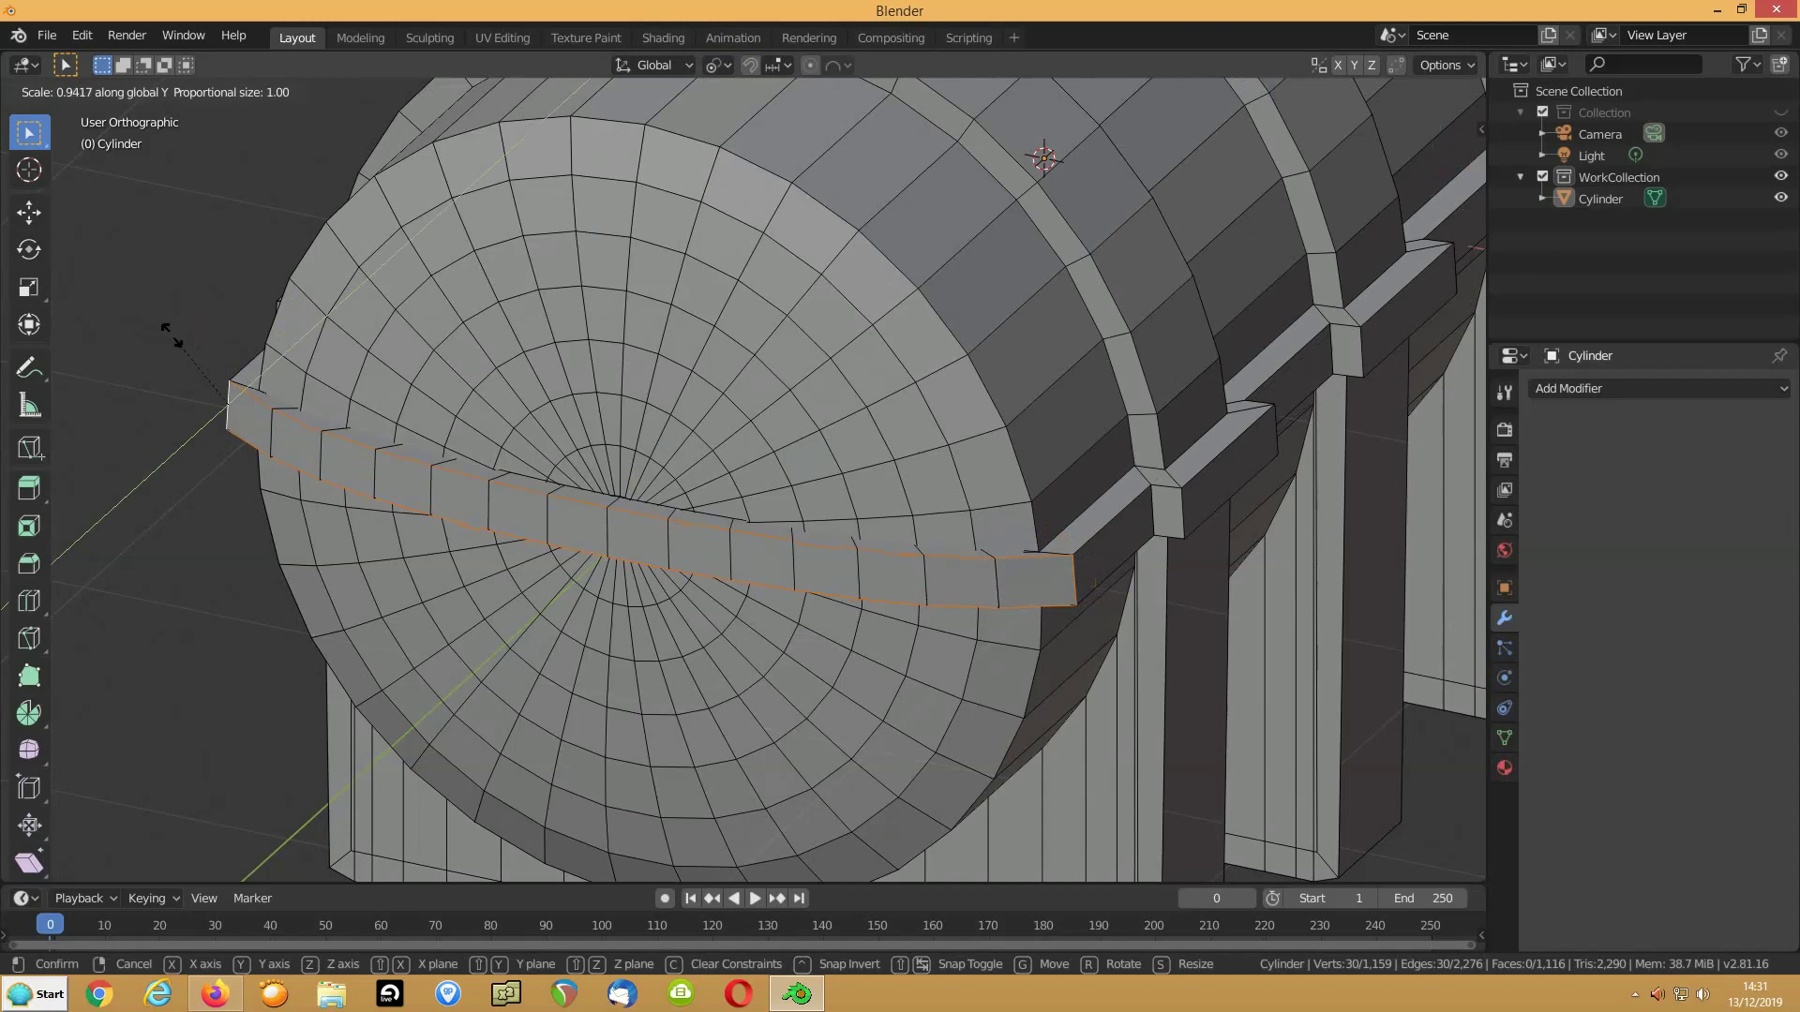
left_click(208, 327)
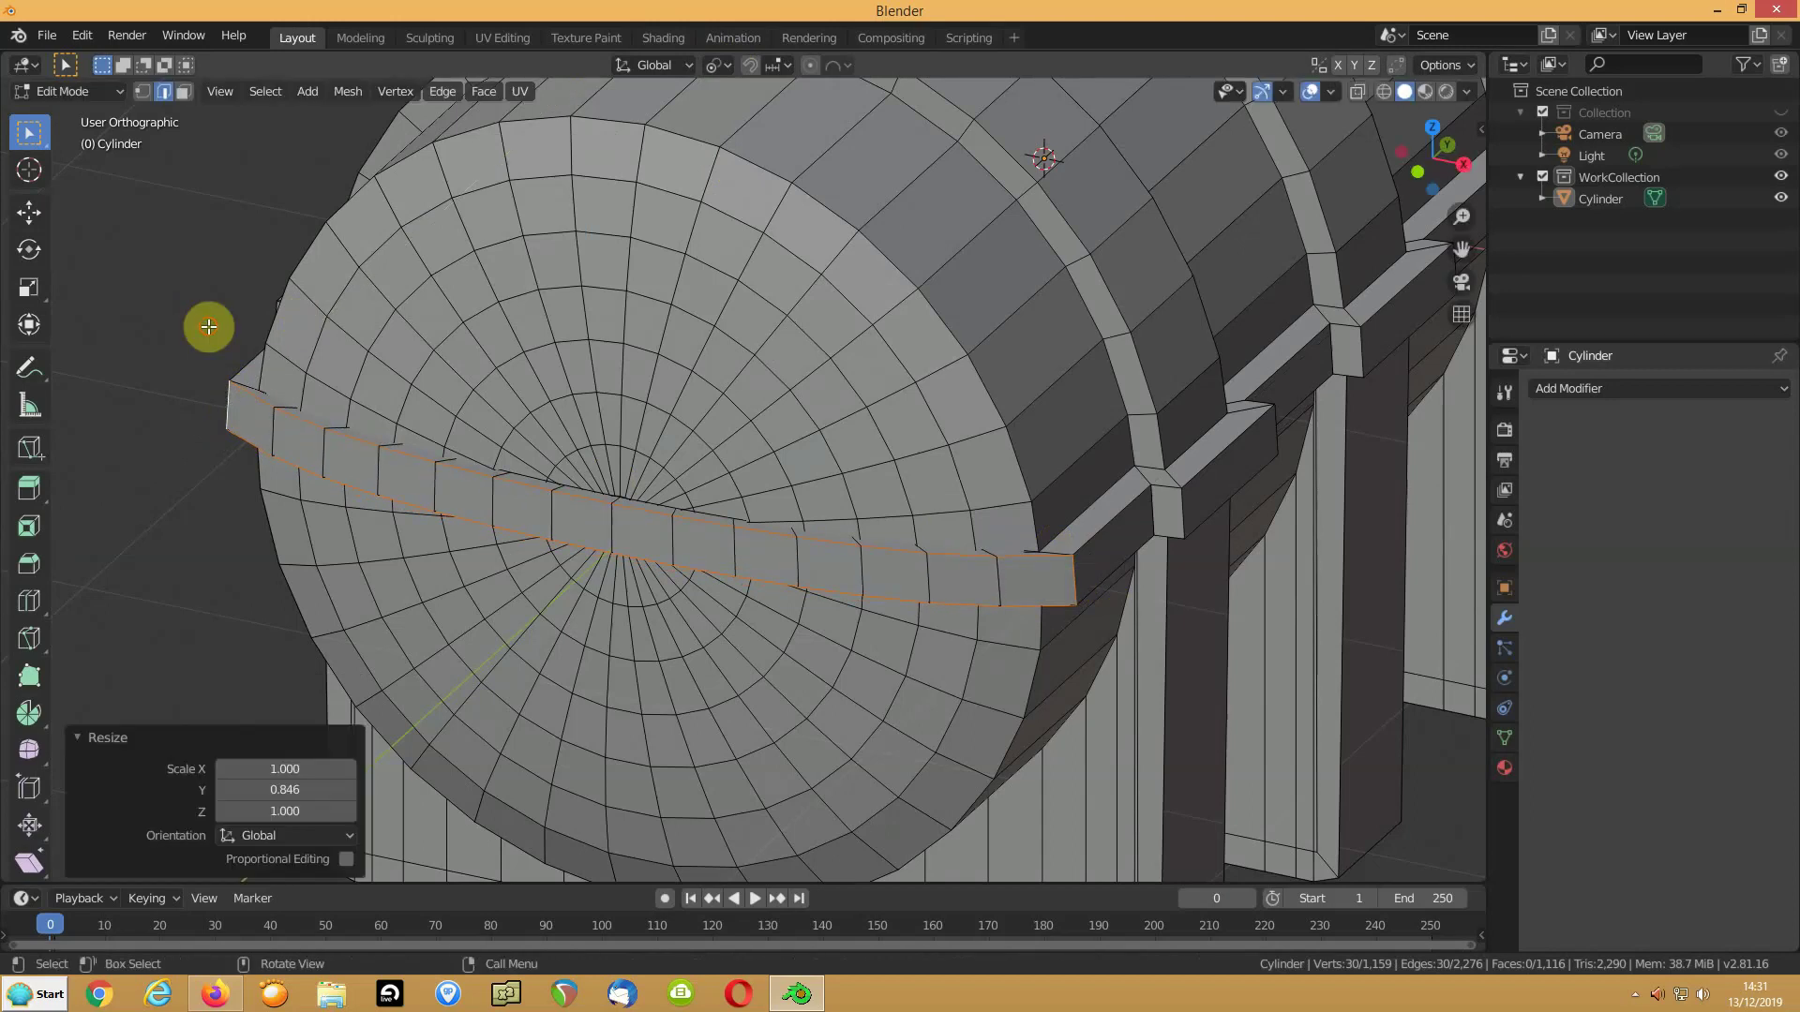
key("g")
key("y")
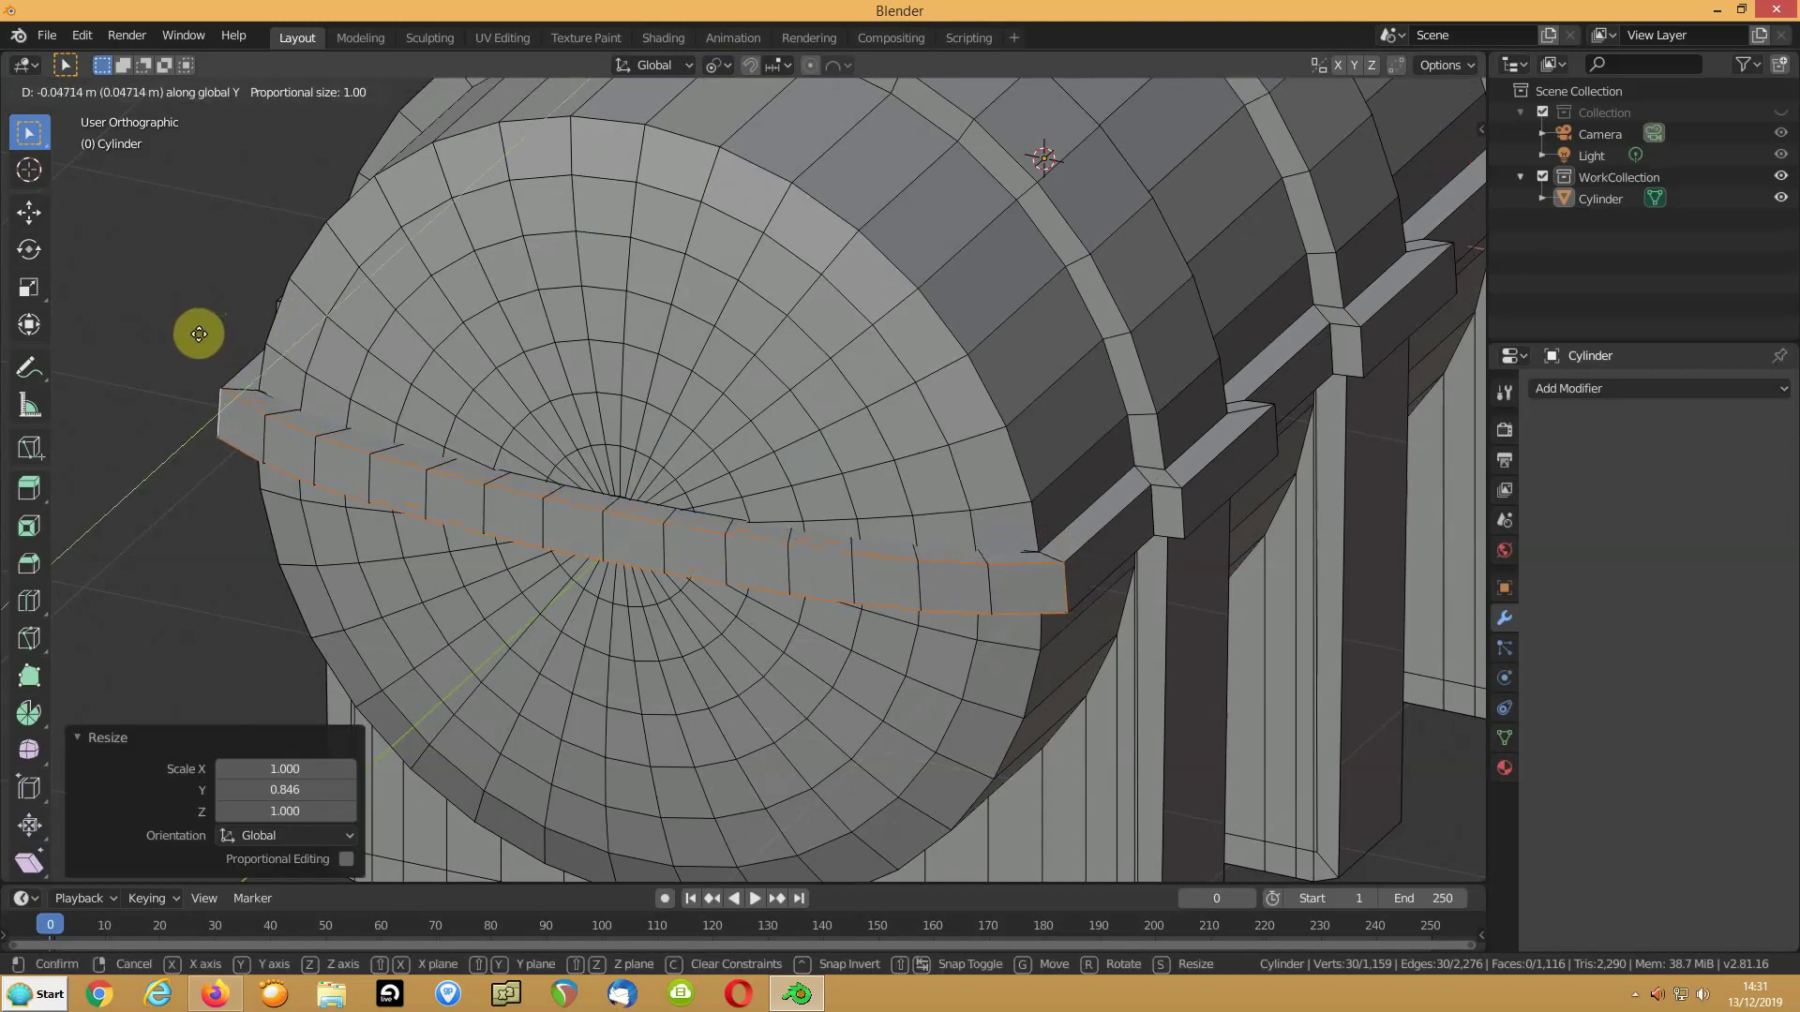
left_click(225, 335)
mouse_move(229, 337)
middle_mouse_down()
mouse_move(486, 397)
mouse_move(465, 399)
middle_mouse_up()
scroll(347, 403, "down", 5)
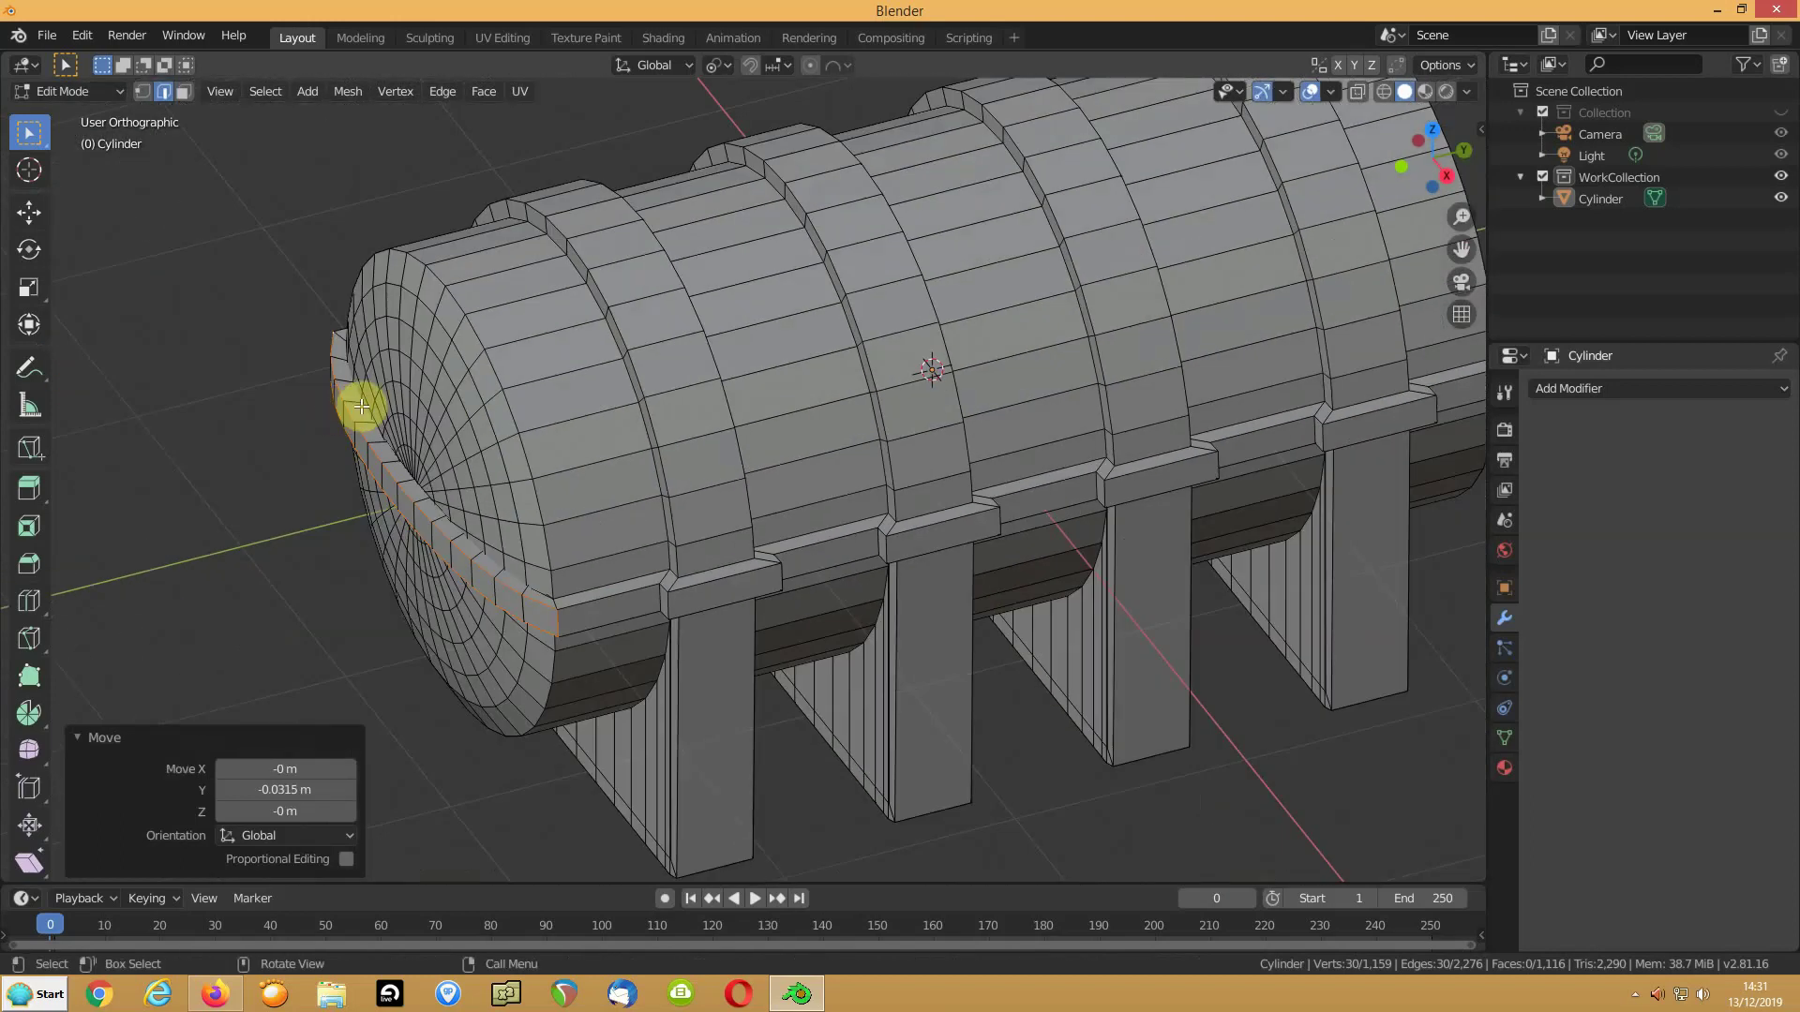
key("Tab")
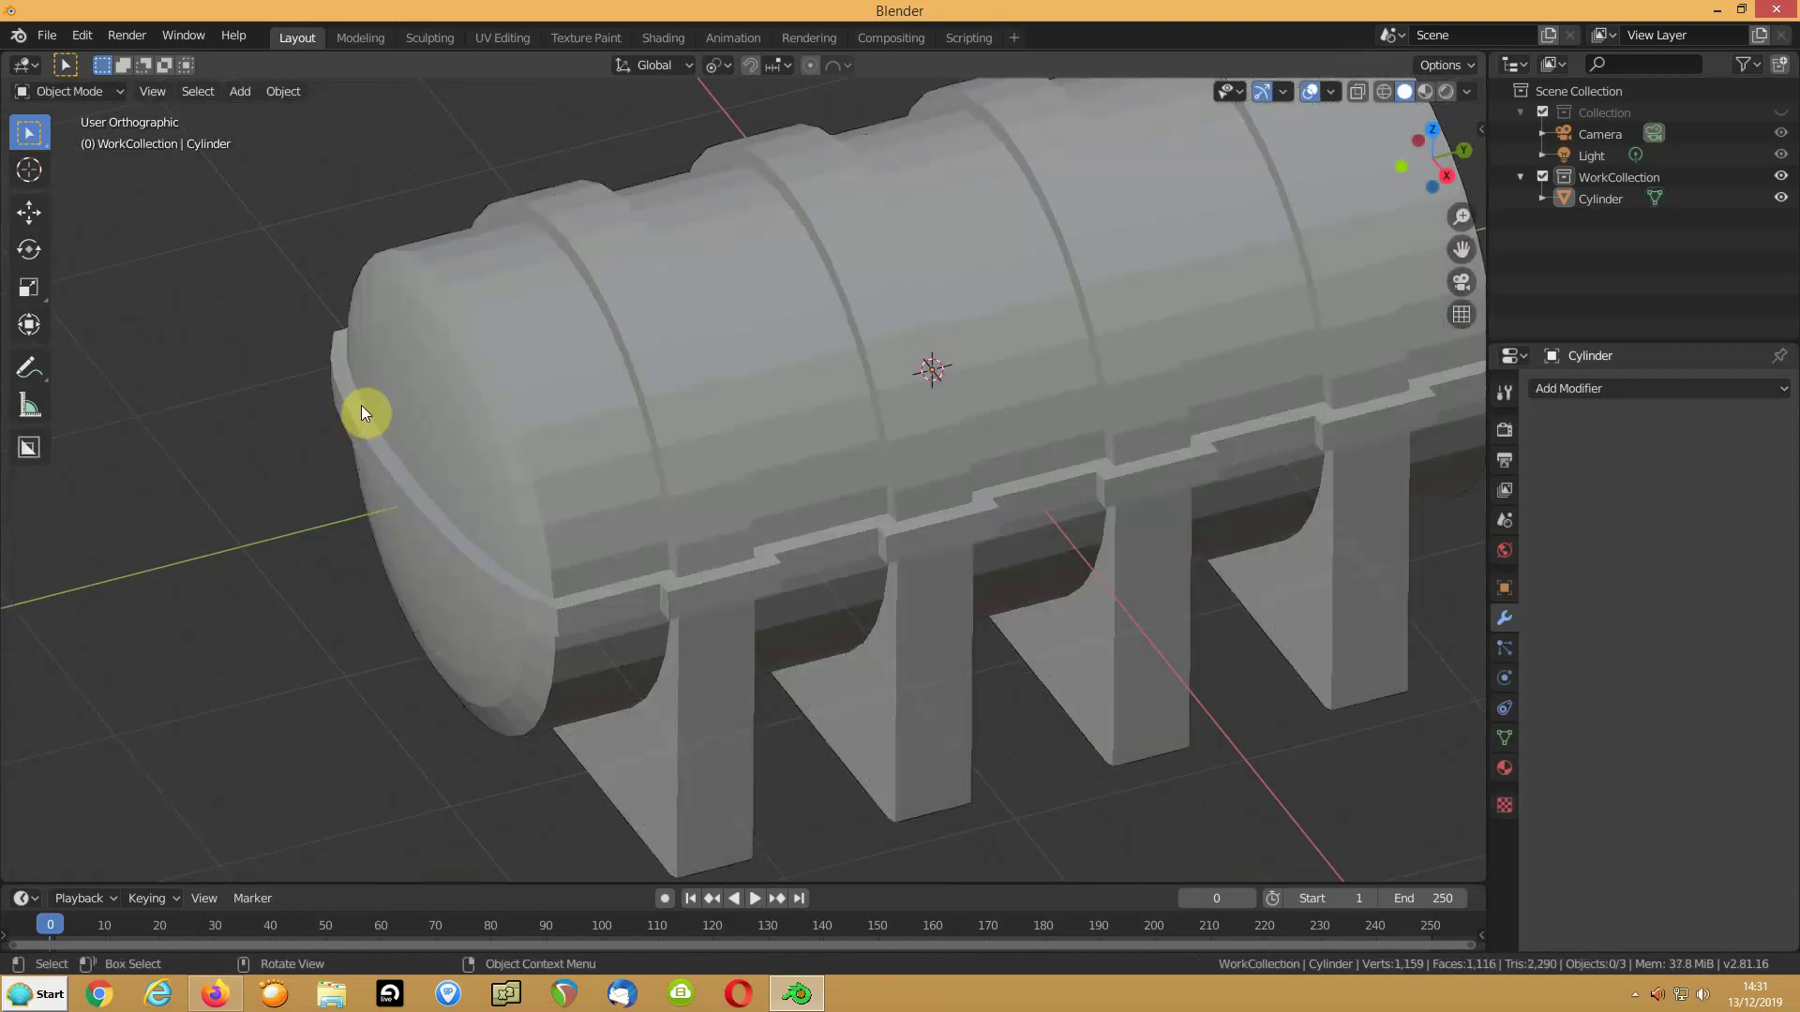
Select the tank and apply Shade Smooth to it
right_click(362, 404)
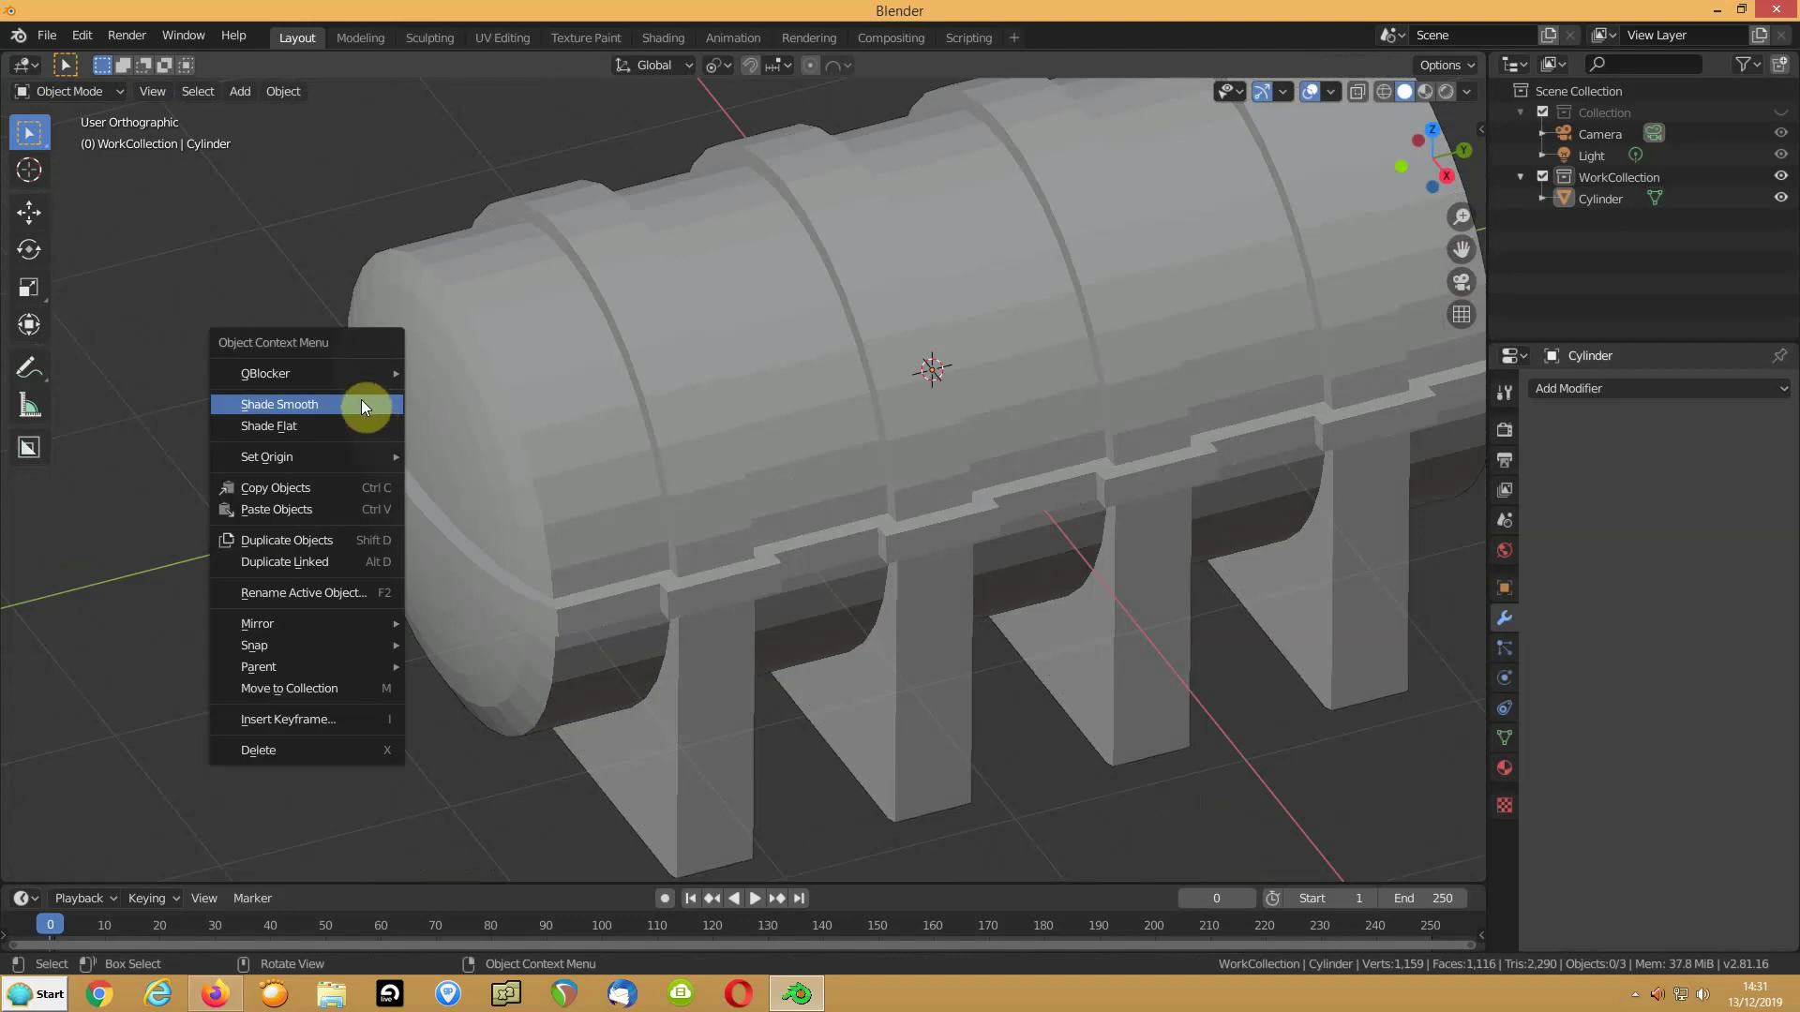
left_click(361, 401)
left_click(438, 406)
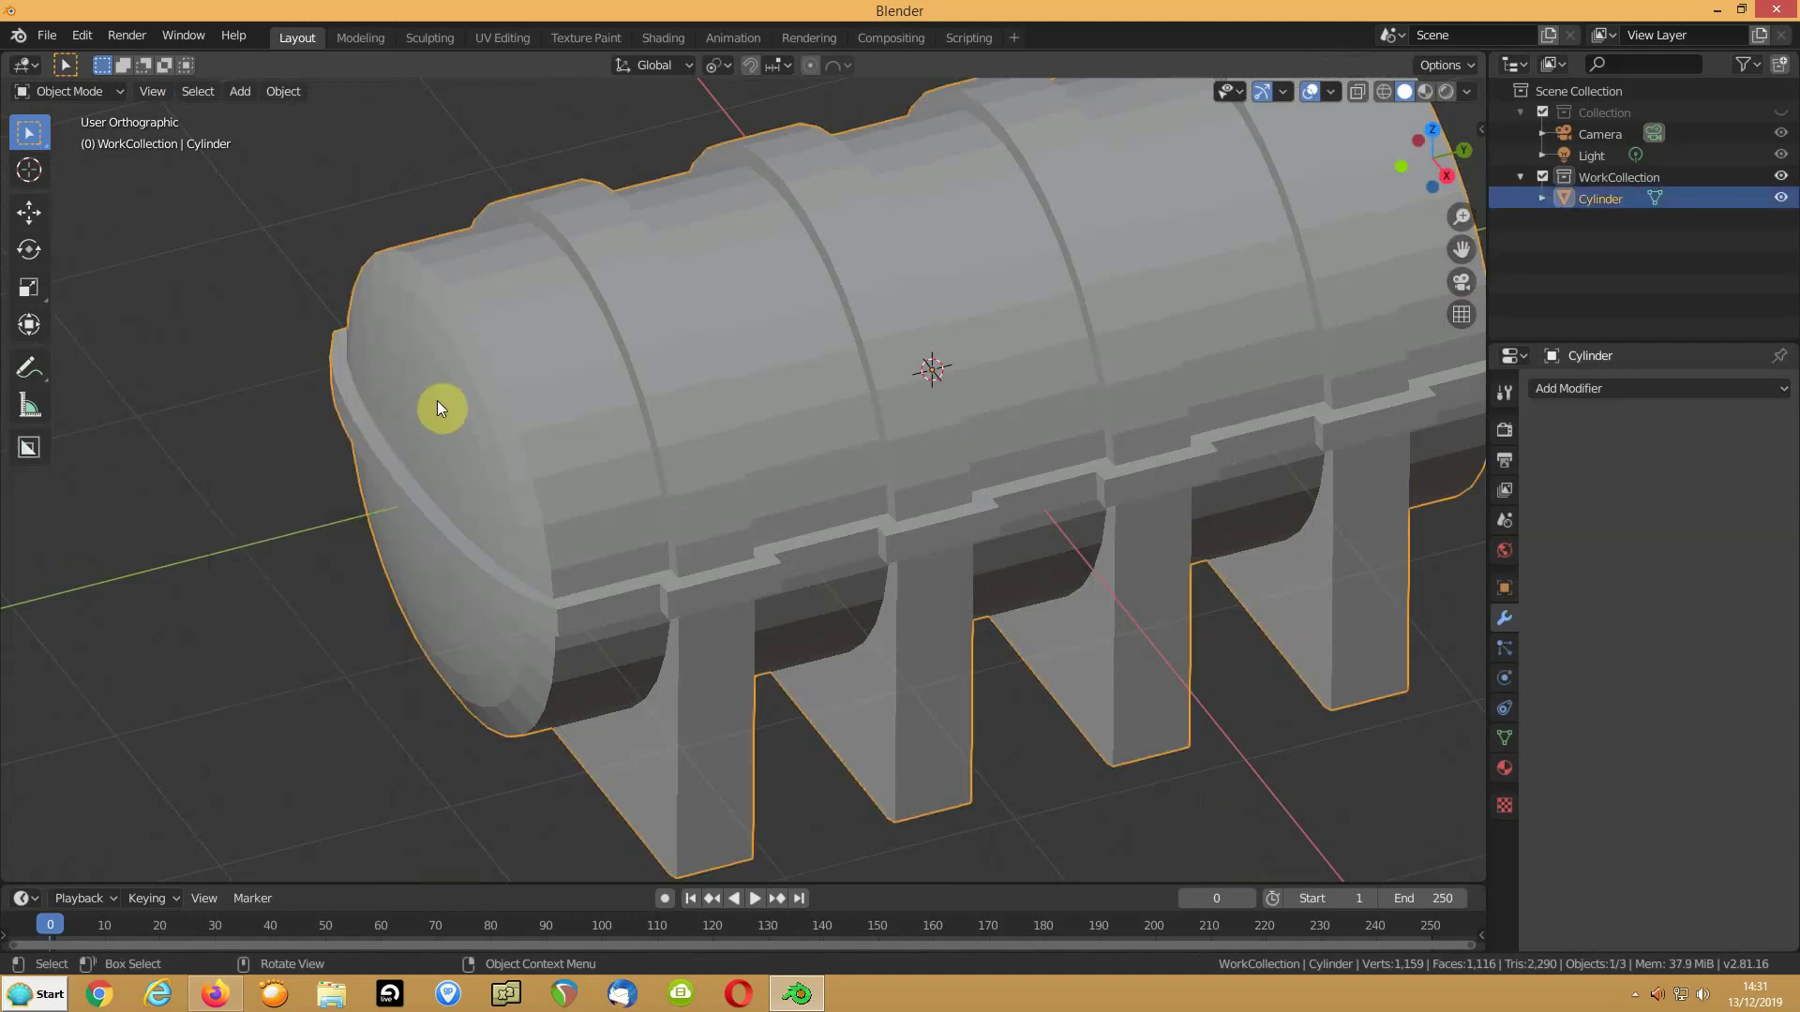
right_click(437, 401)
left_click(437, 401)
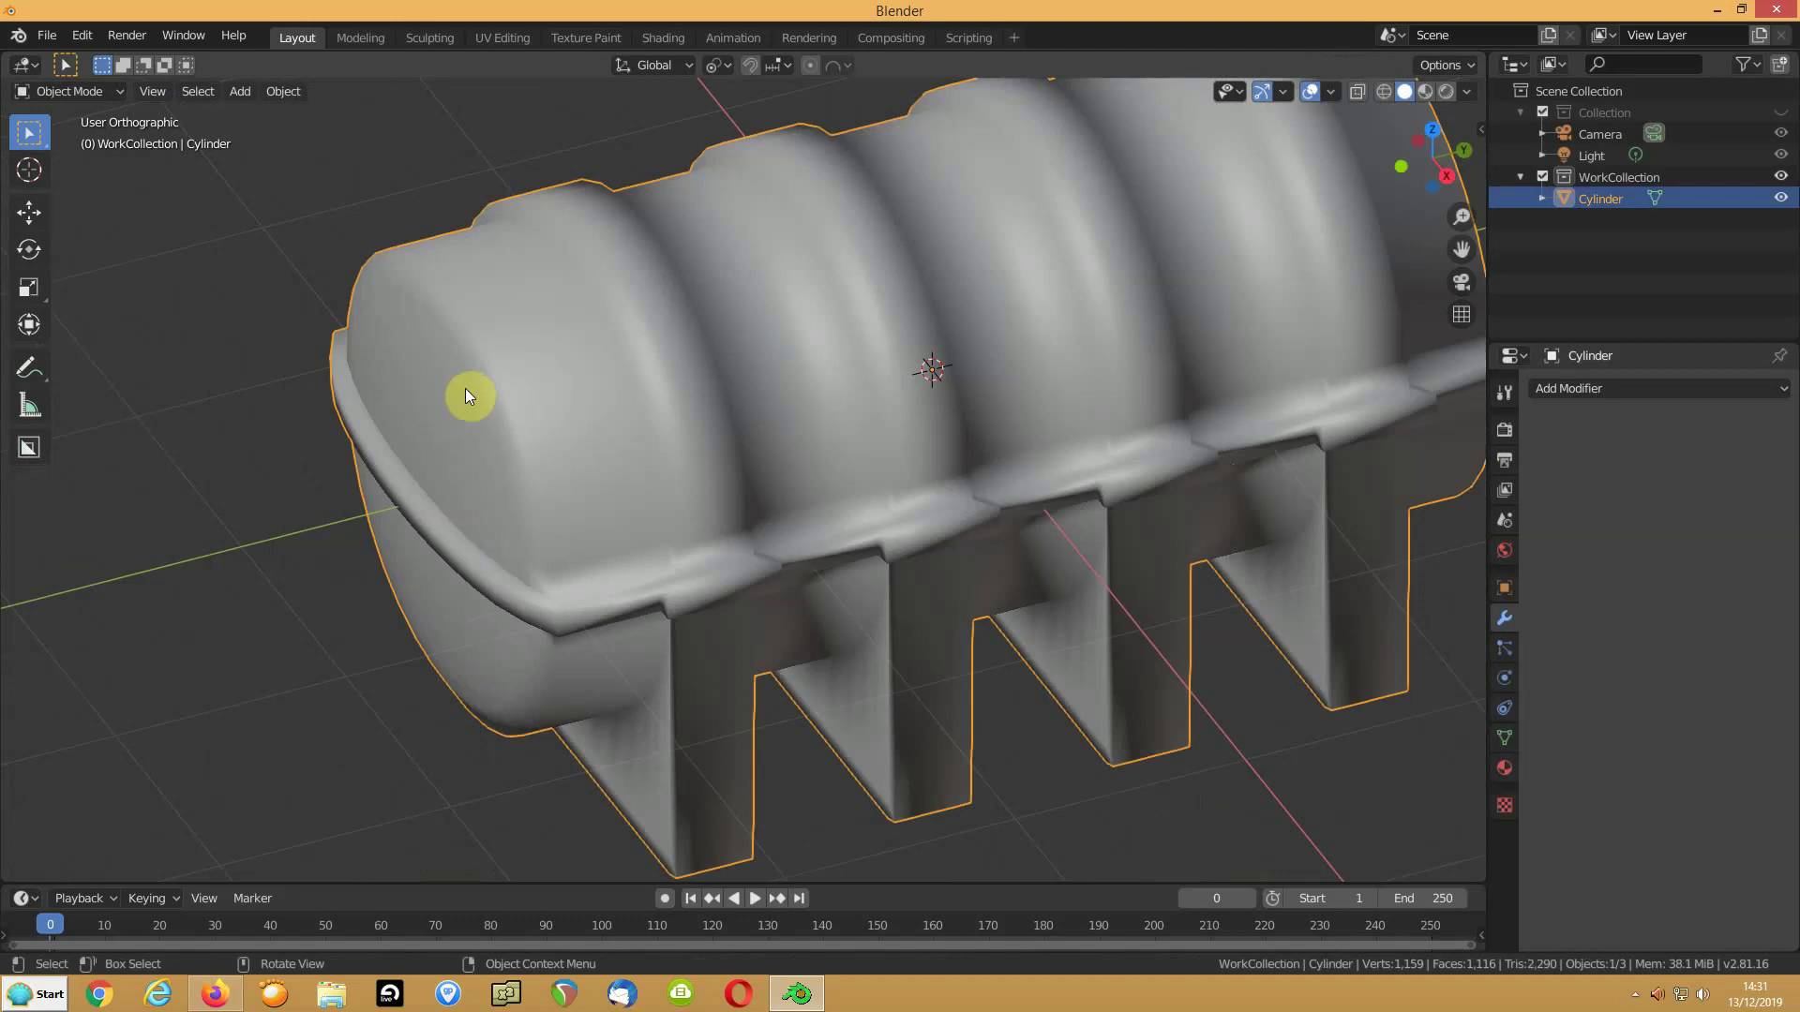
Enable Auto Smooth in the mesh Normals settings with a 40° angle
left_click(1504, 738)
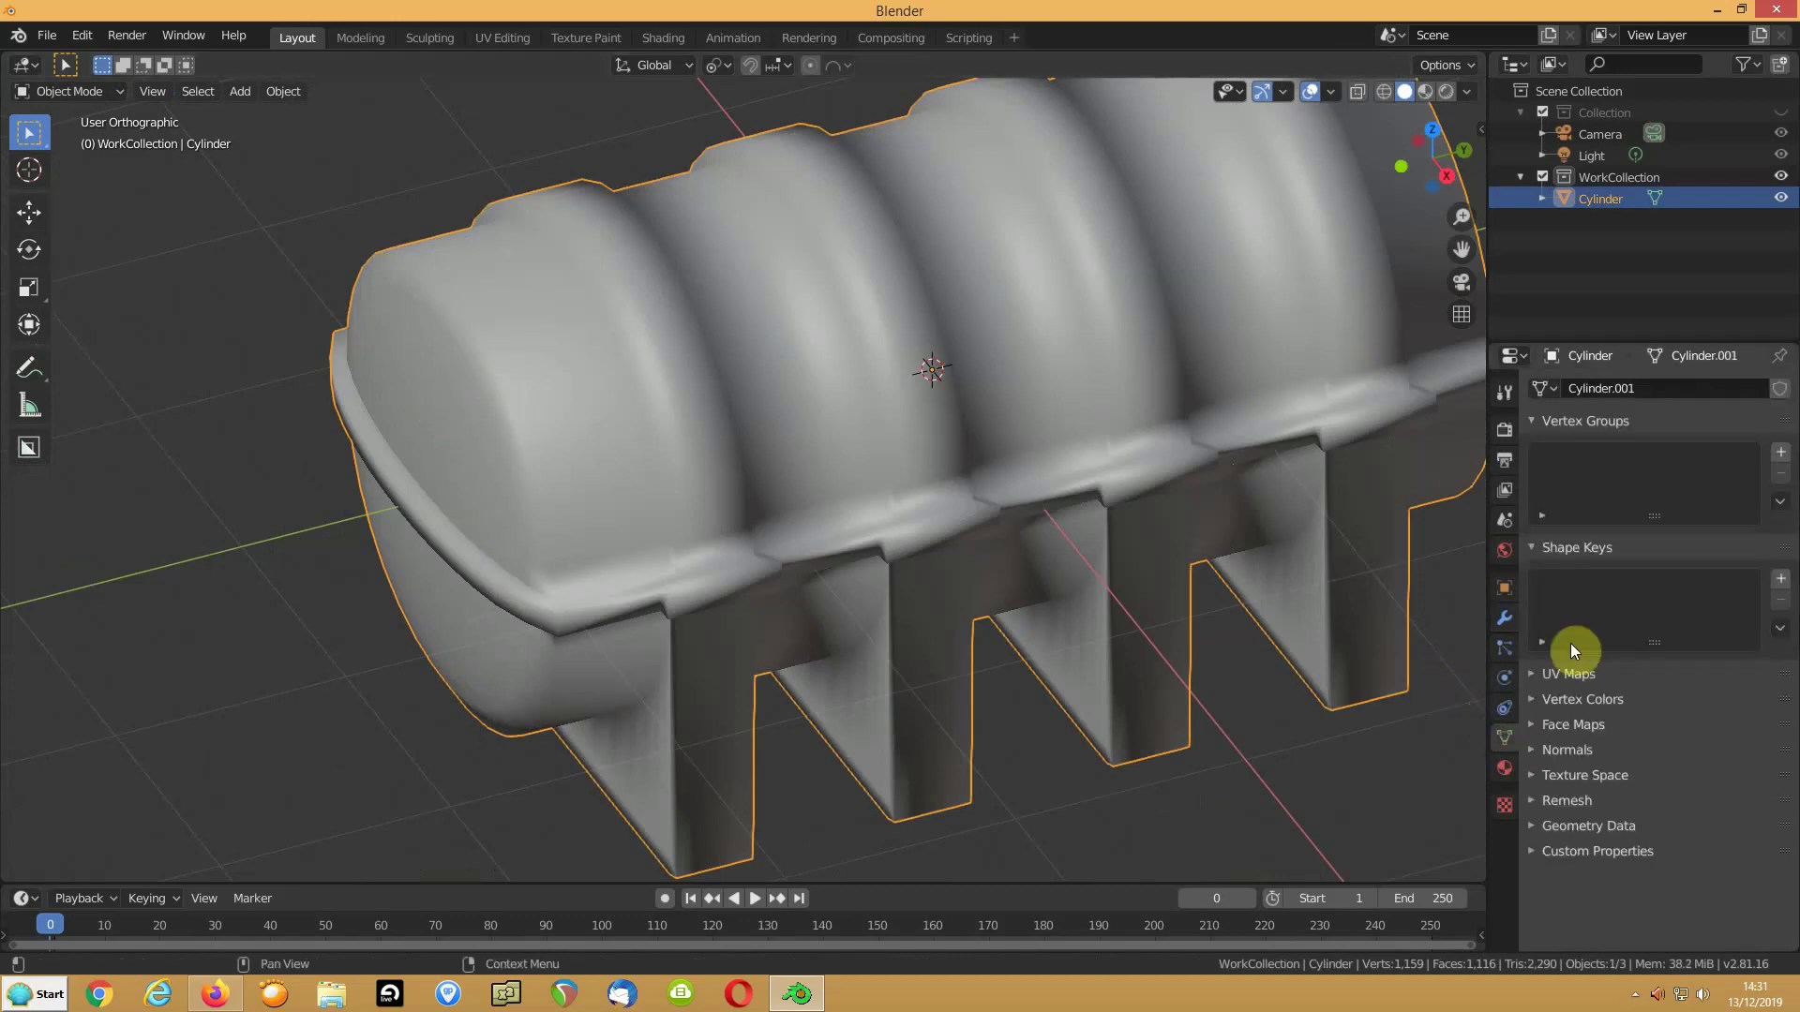
left_click(1539, 753)
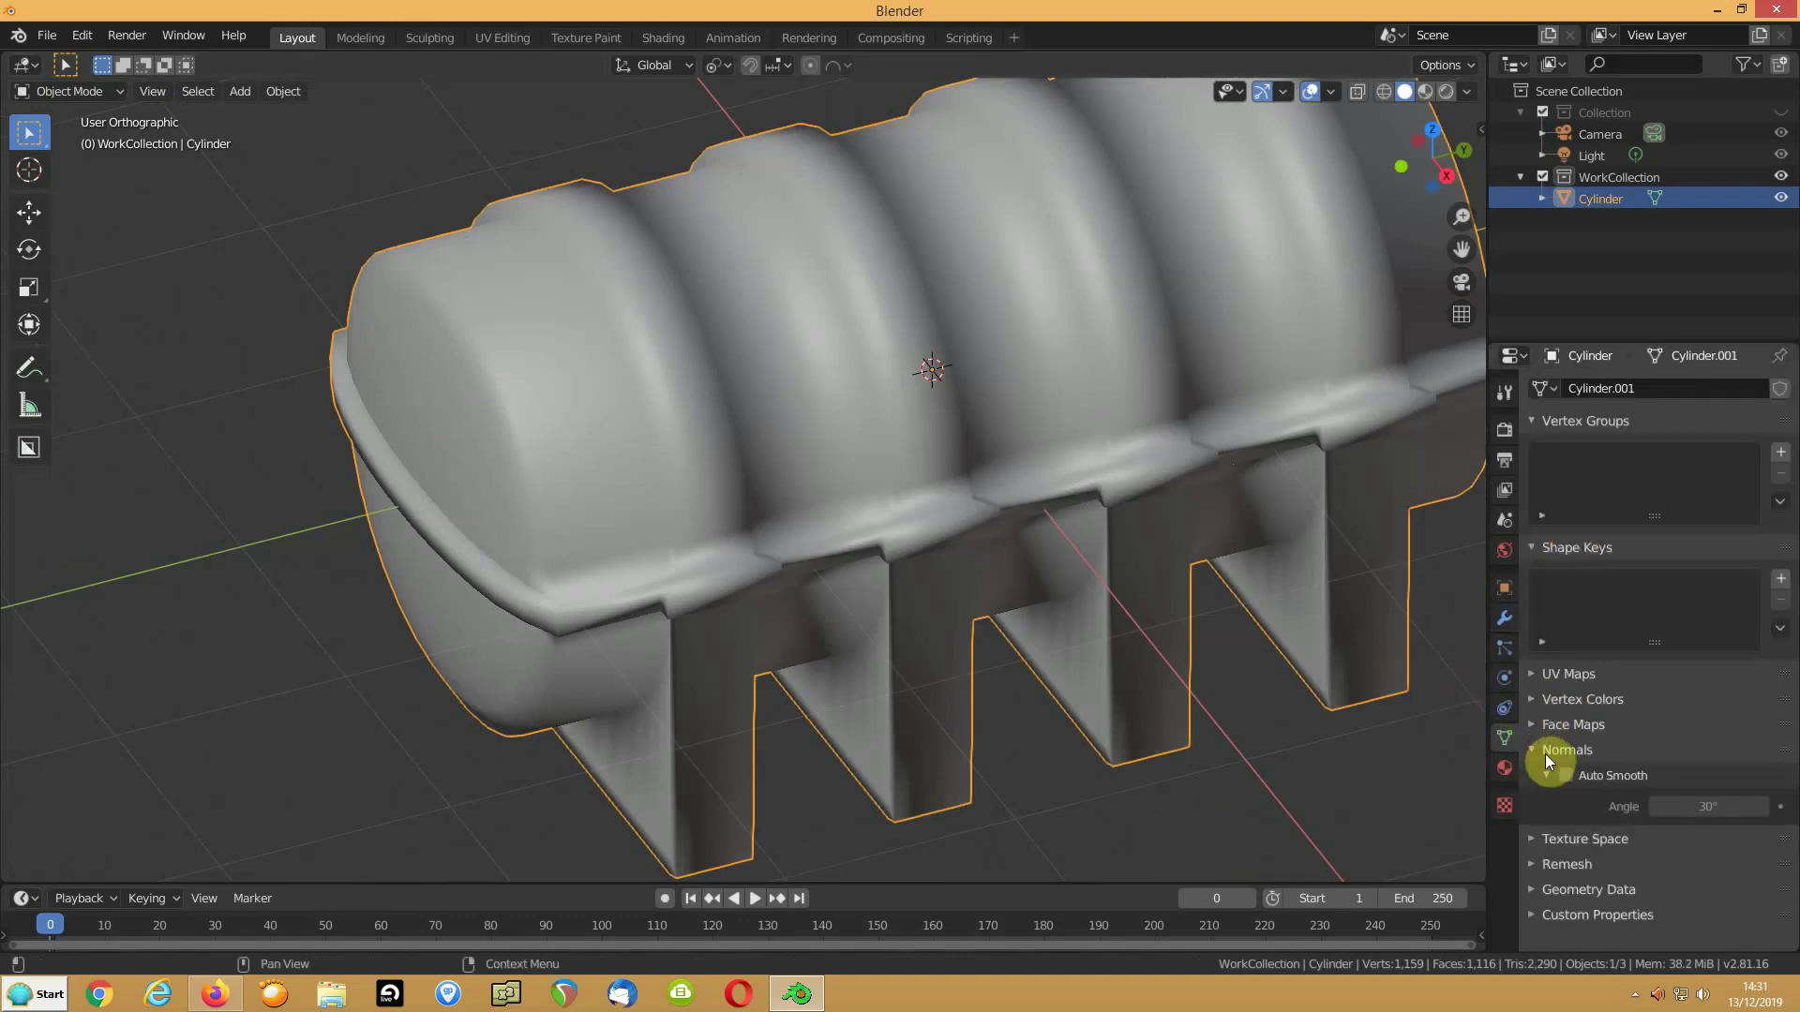
left_click(1565, 775)
double_click(1687, 806)
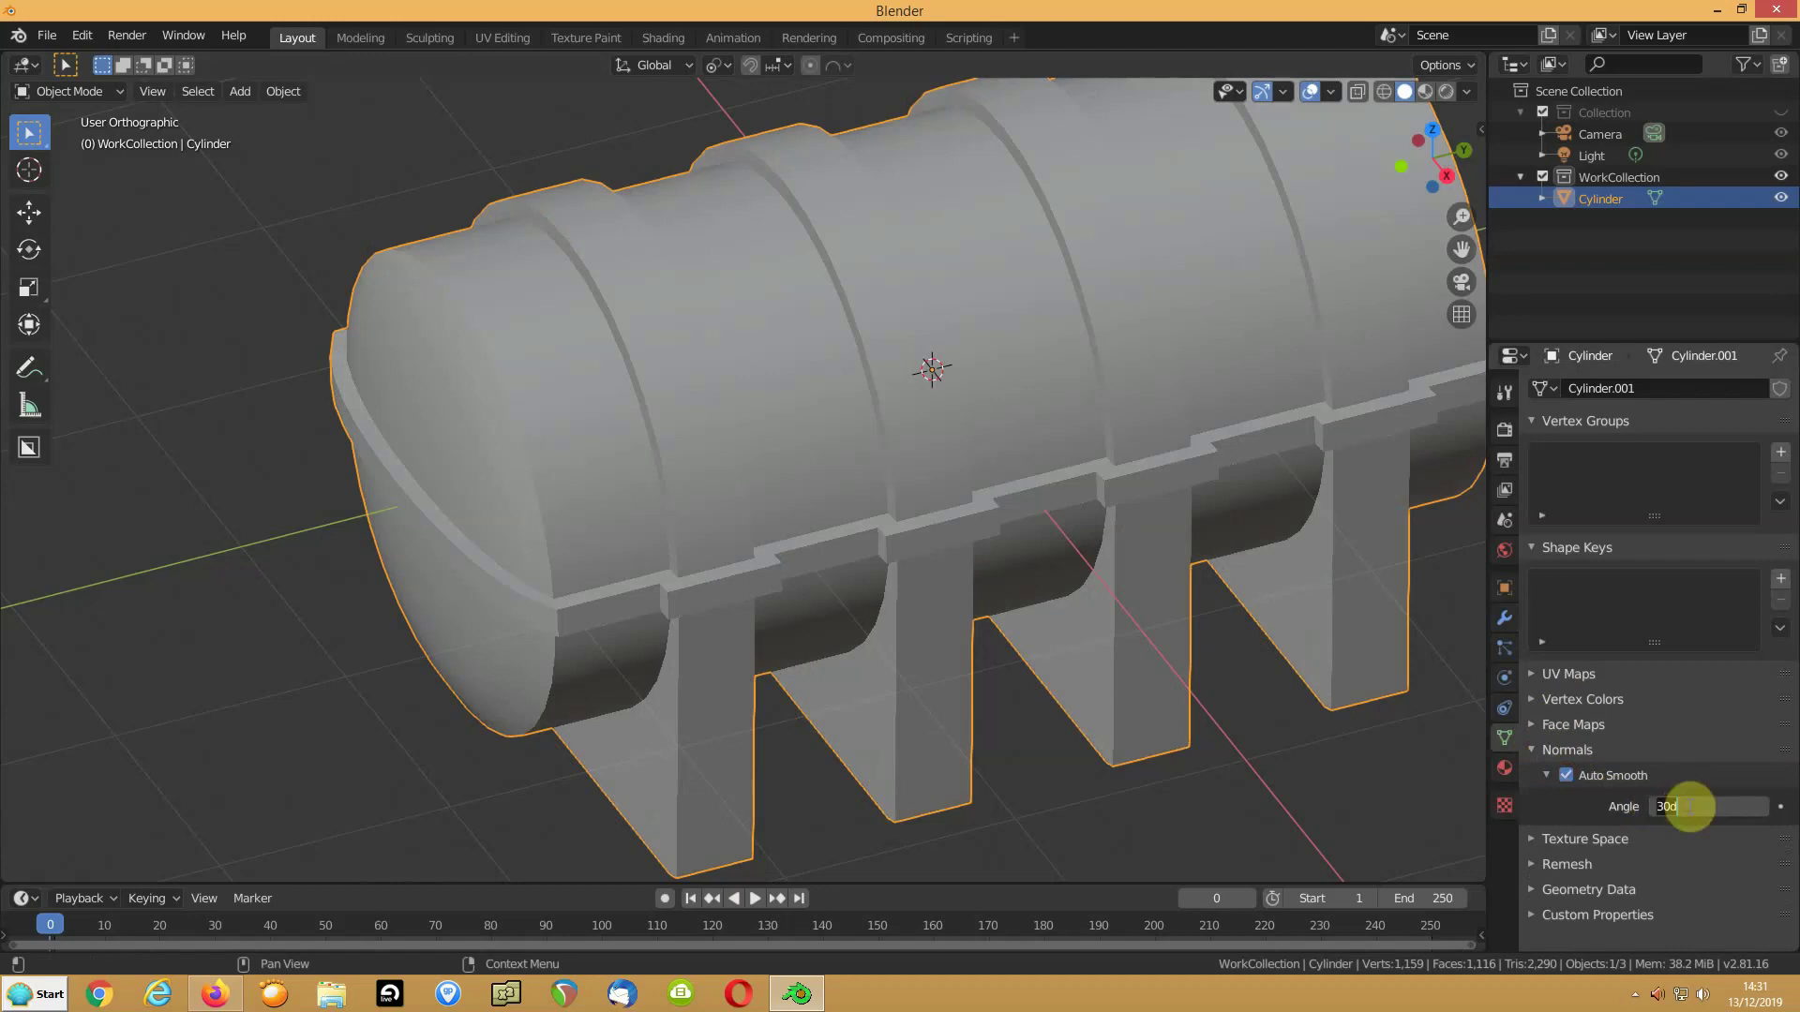
type("44")
key("Return")
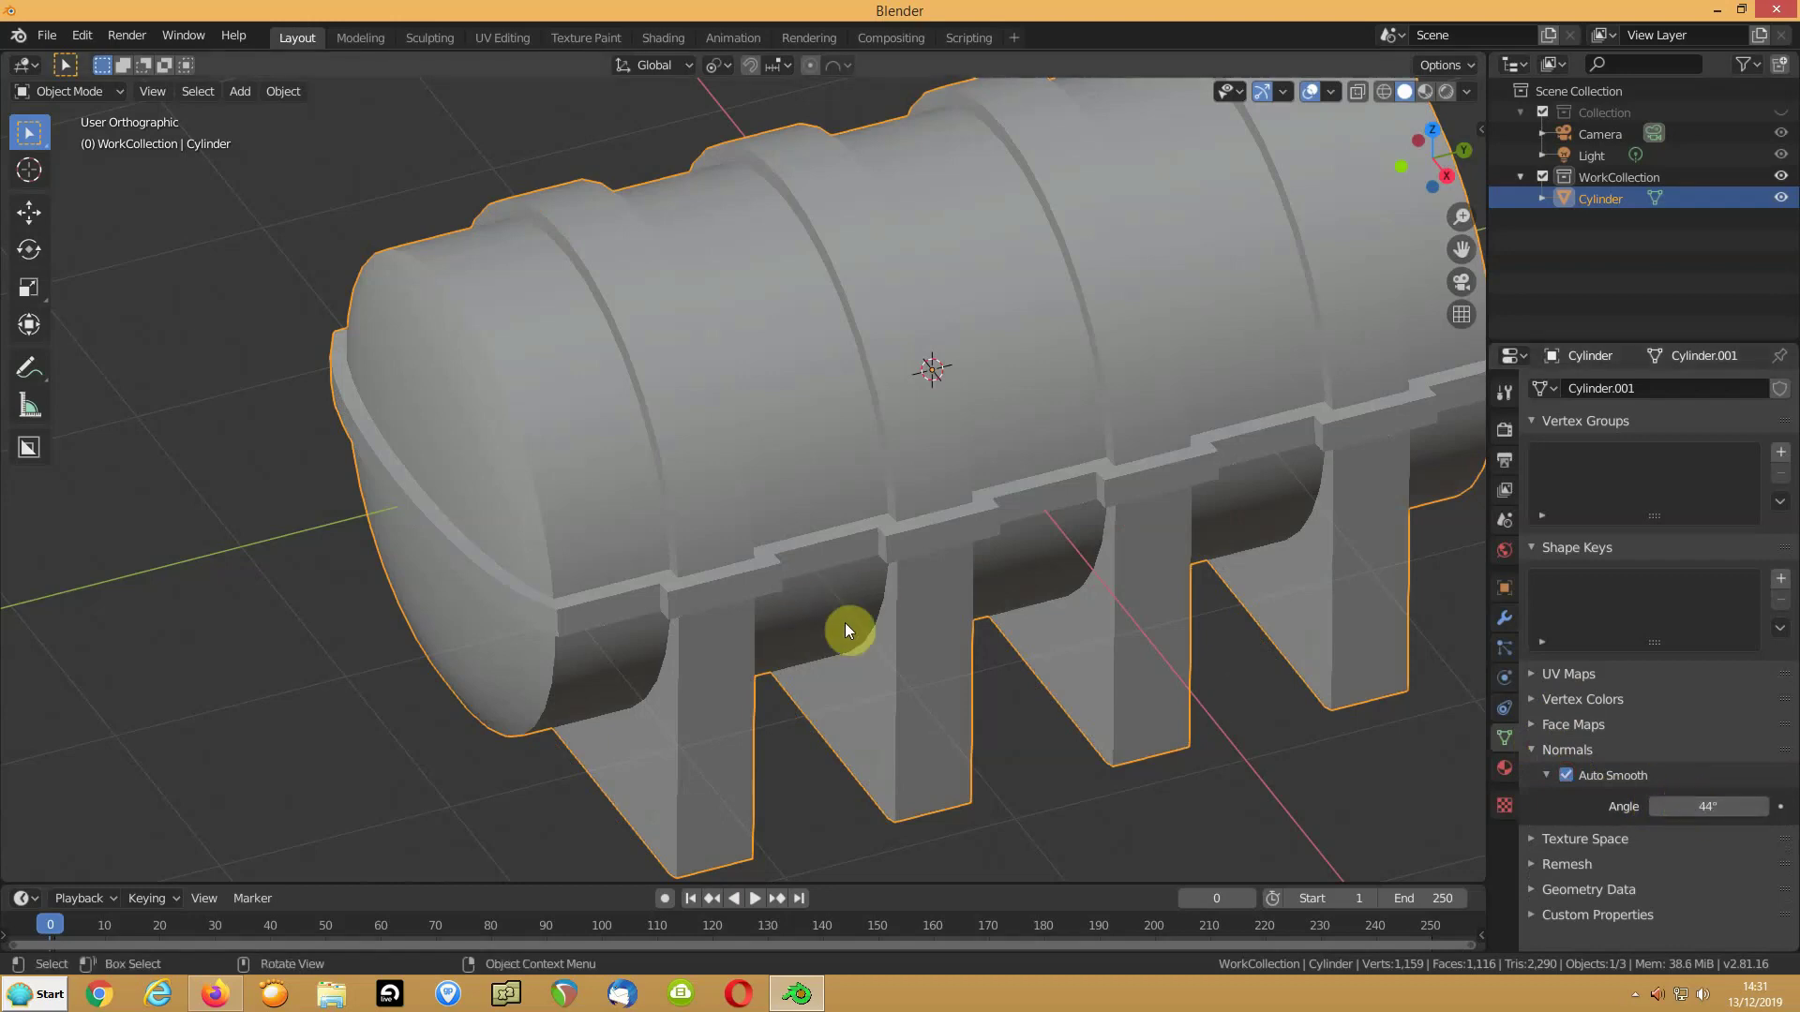
double_click(1687, 807)
type("40")
key("Return")
mouse_move(592, 510)
middle_mouse_down()
mouse_move(666, 486)
mouse_move(634, 500)
middle_mouse_up()
scroll(640, 493, "down", 1)
scroll(694, 475, "up", 1)
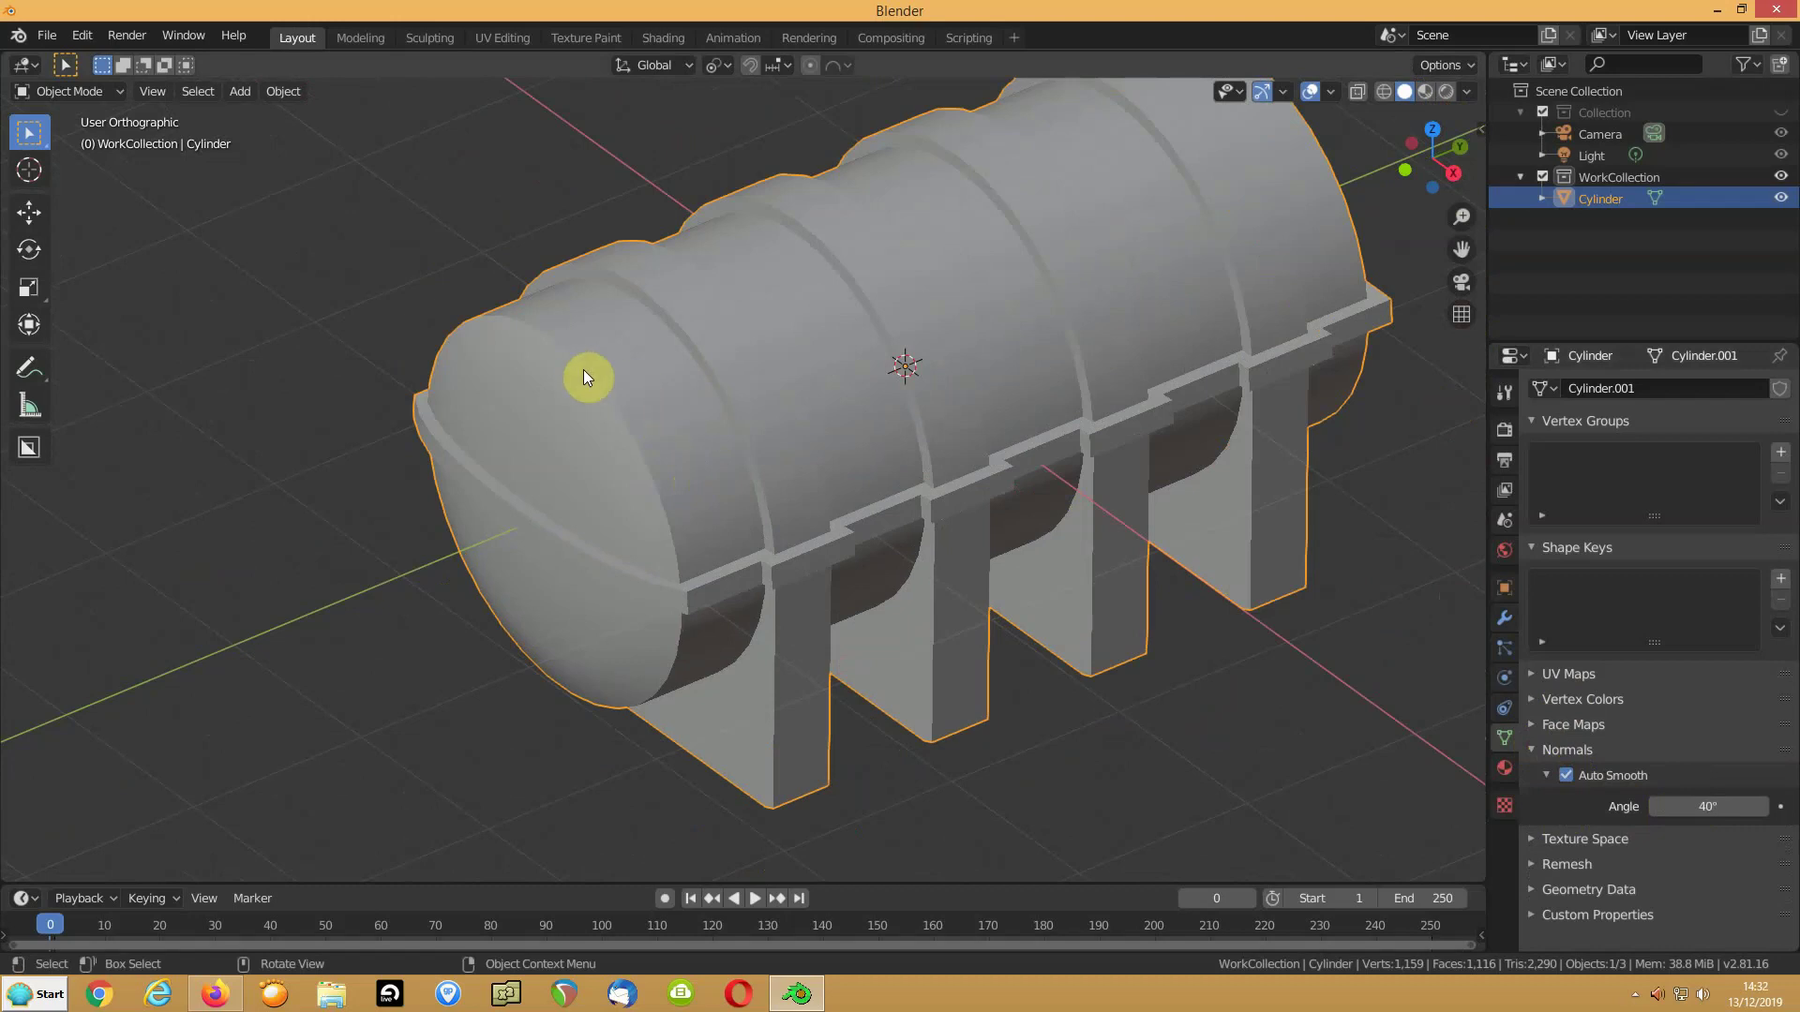
Select all tank geometry, apply Mesh > Symmetrize, and return to Object Mode
key("Tab")
key("a")
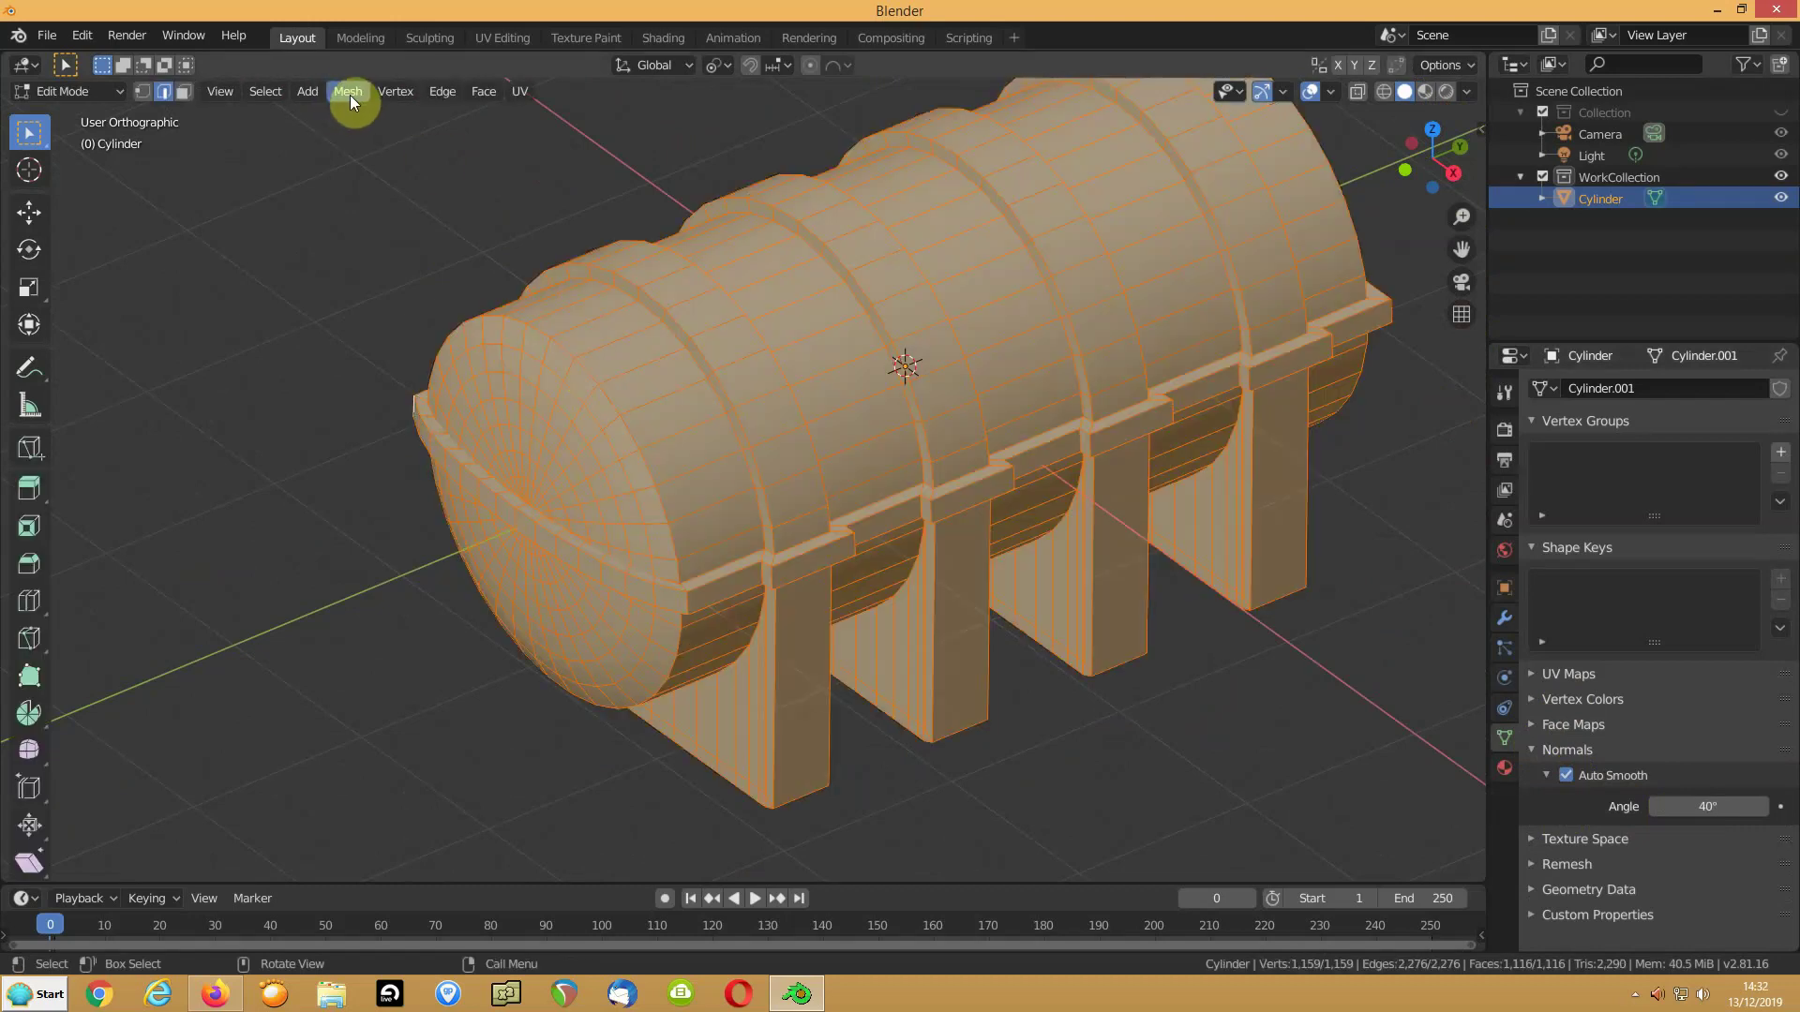
left_click(349, 92)
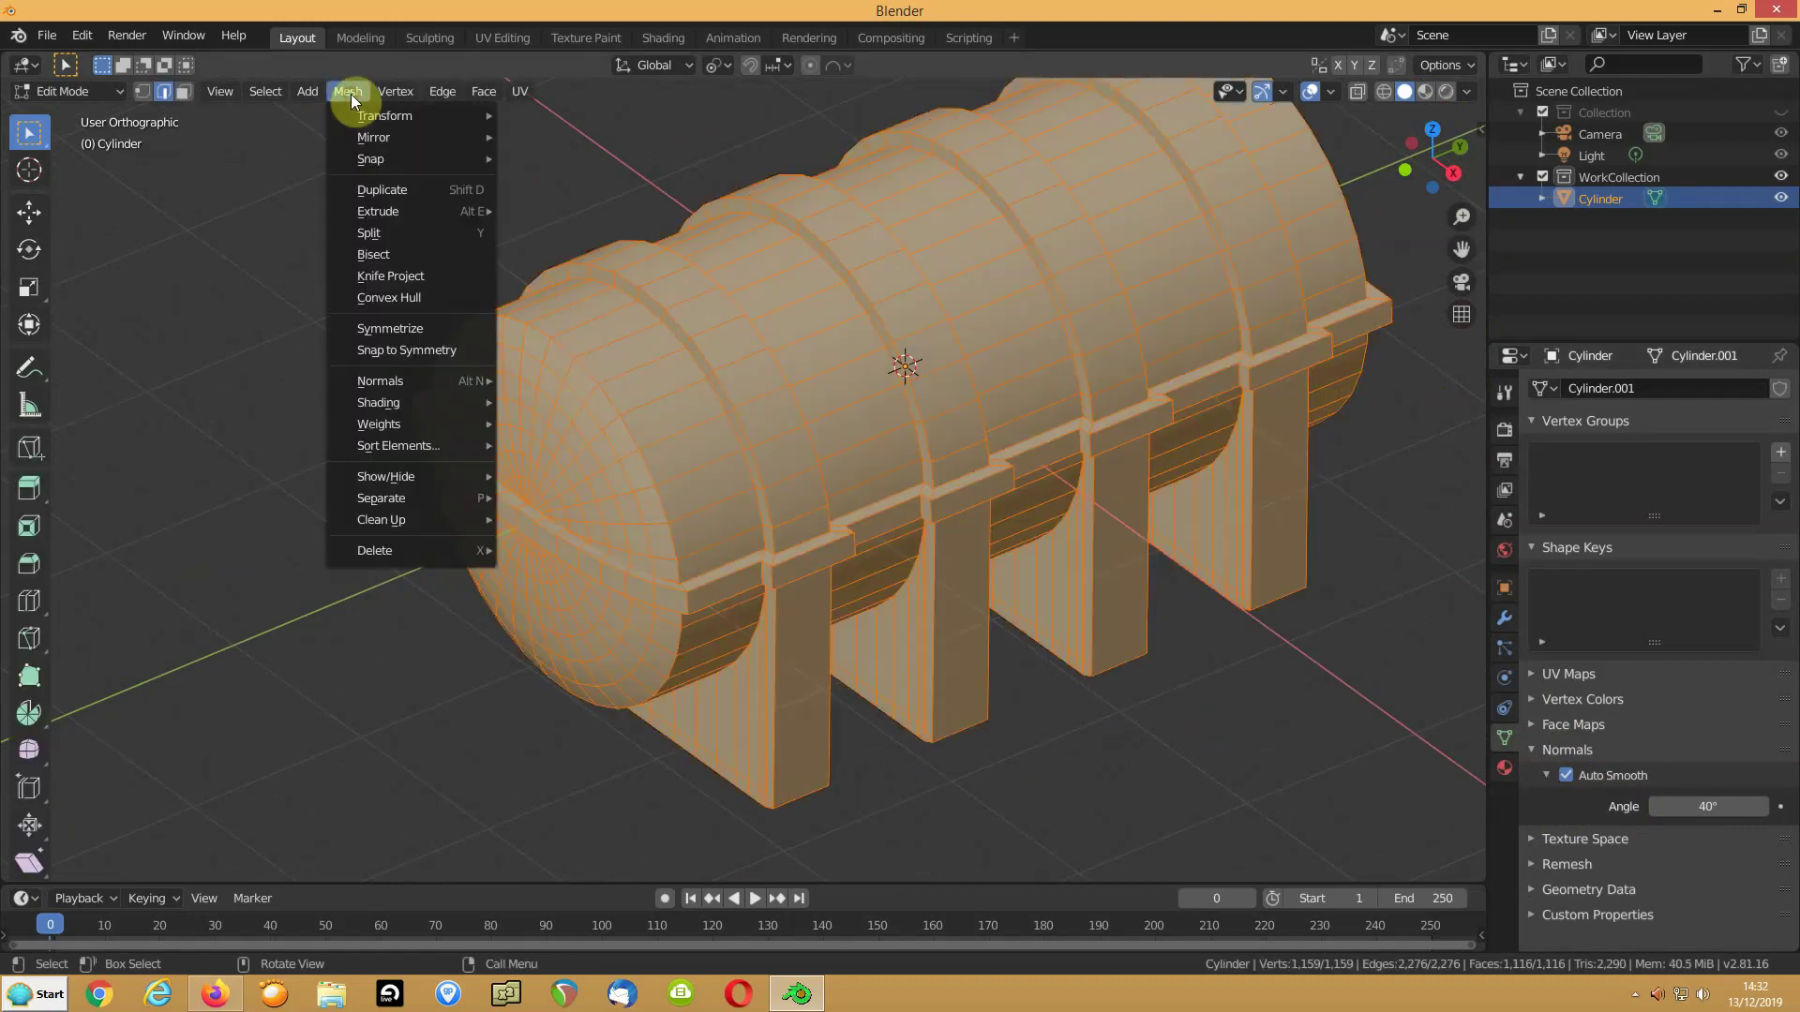
left_click(379, 337)
key("Tab")
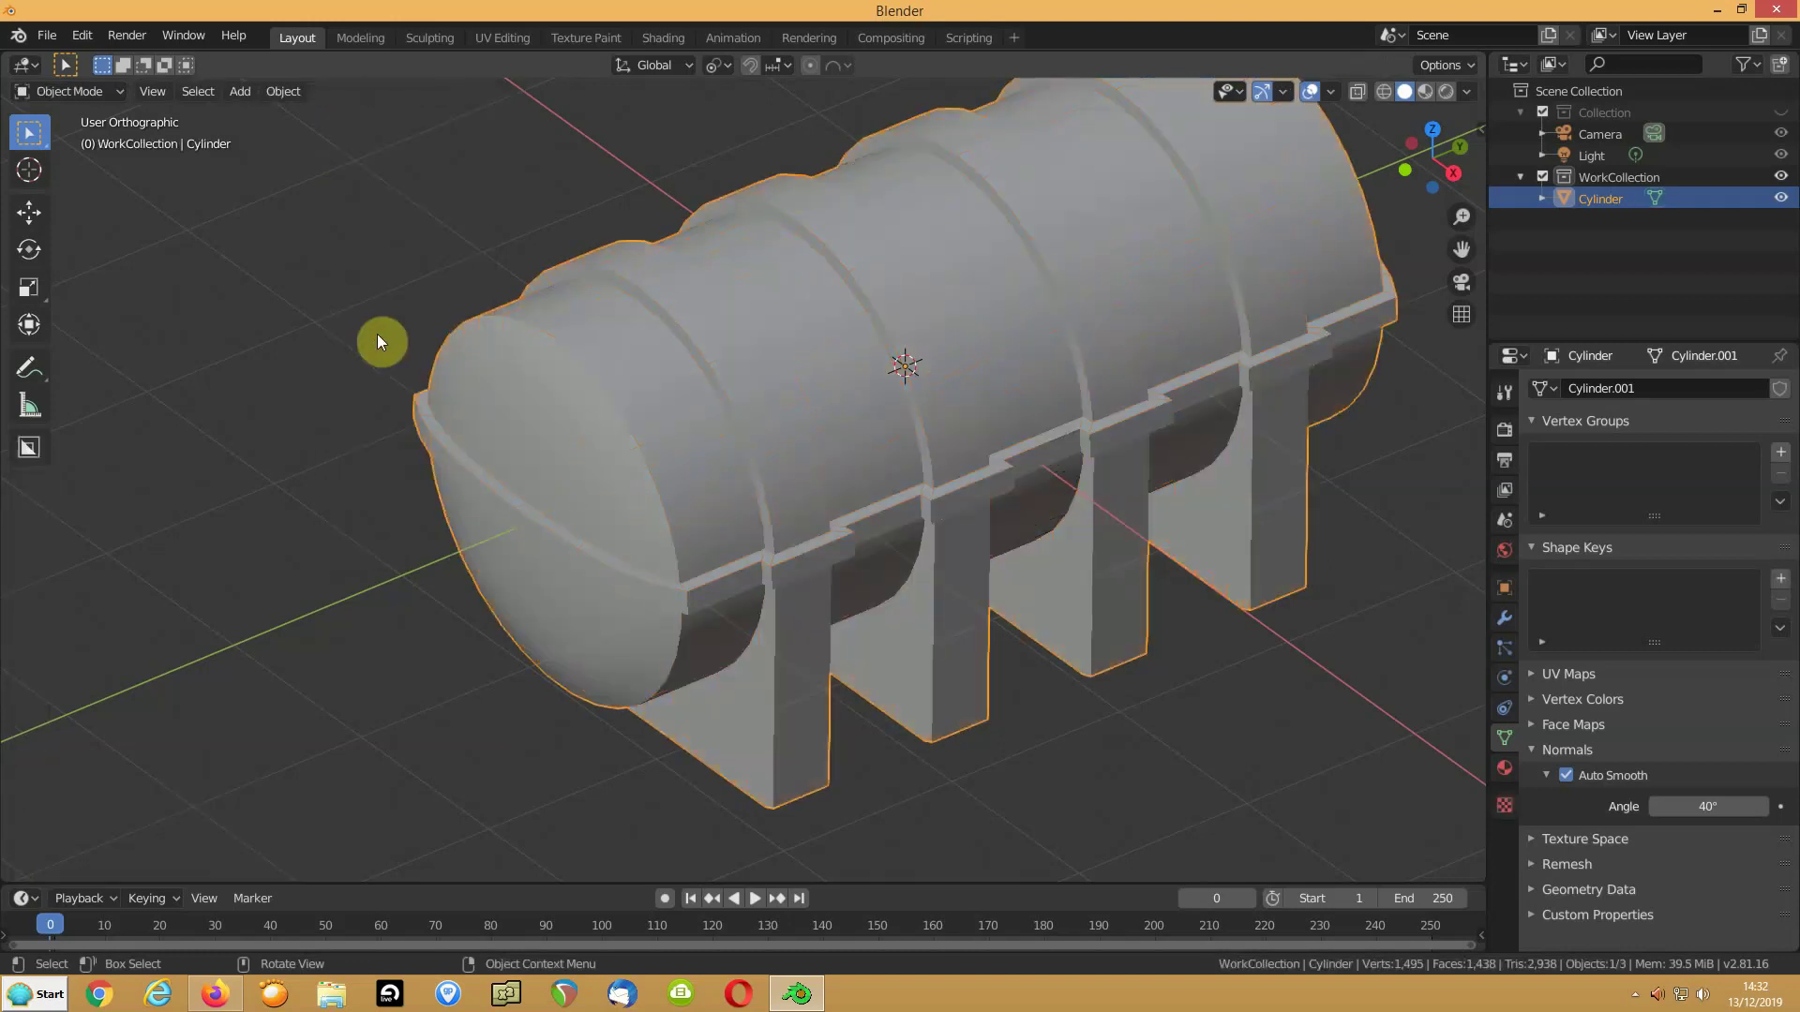
mouse_move(995, 352)
middle_mouse_down()
mouse_move(747, 322)
mouse_move(984, 350)
mouse_move(1057, 300)
mouse_move(1080, 323)
middle_mouse_up()
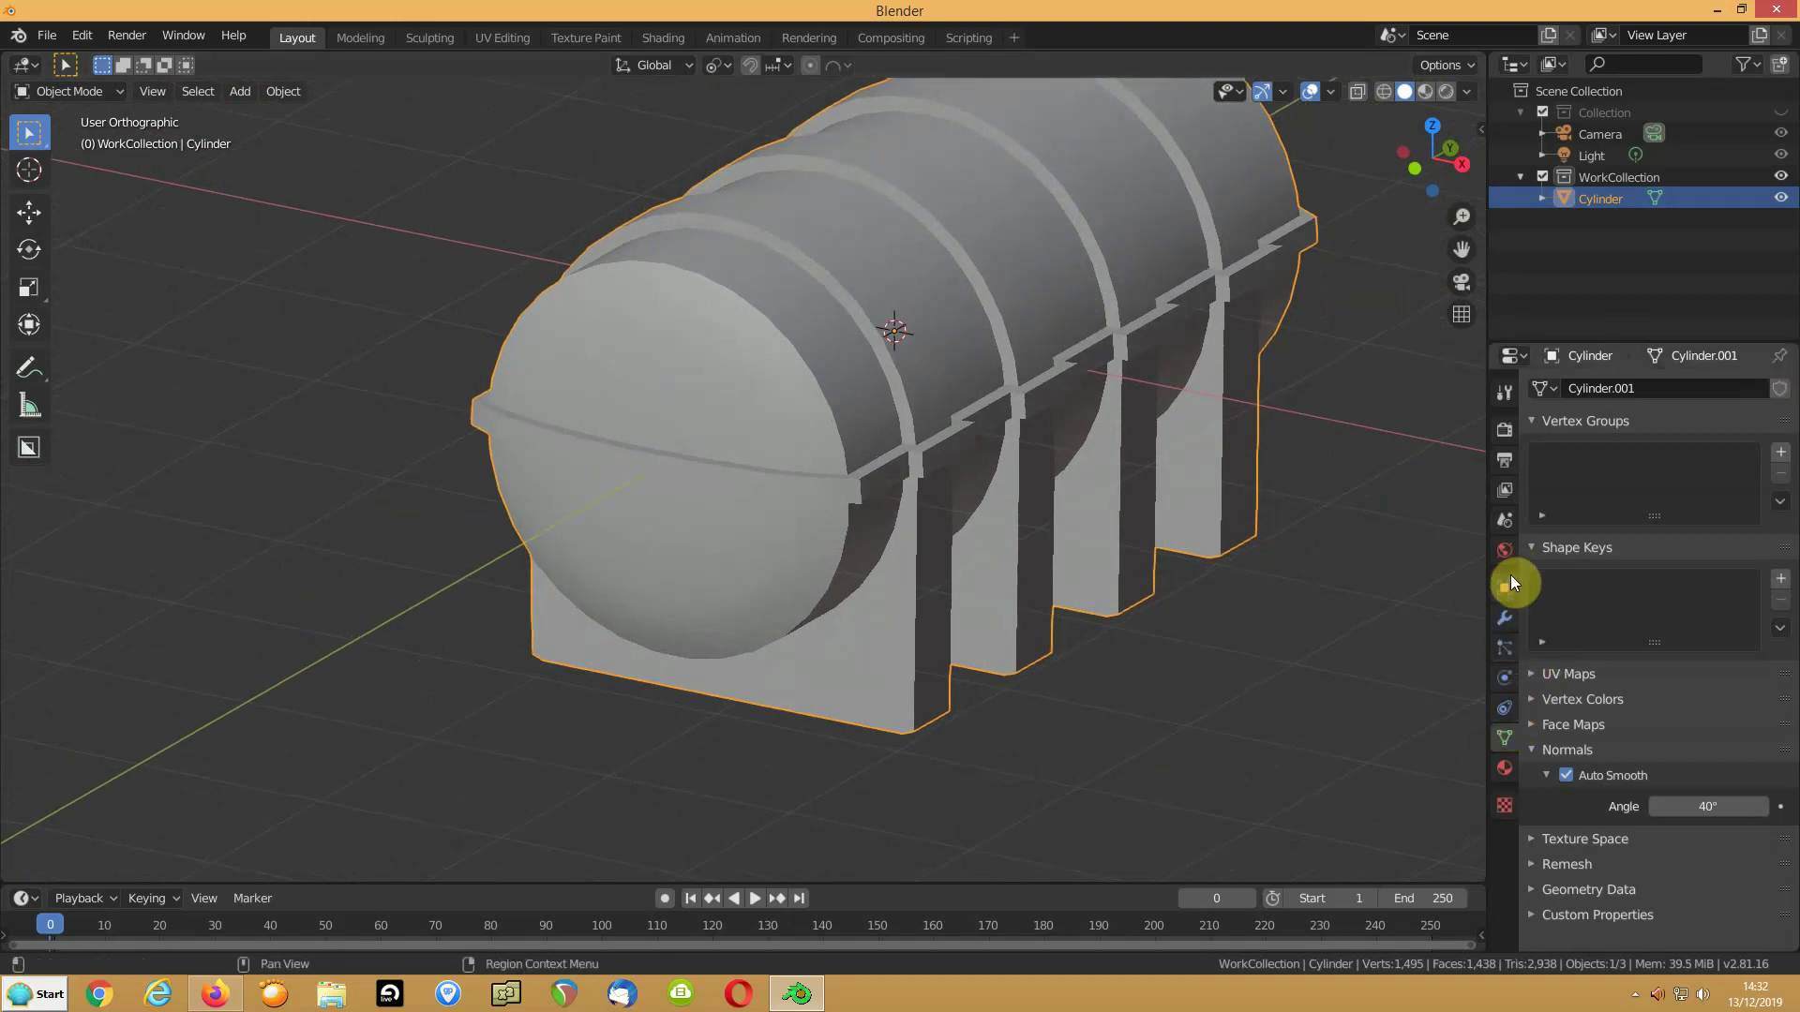
Add a Bevel modifier: Angle limit, 0.006 m width, 4 segments, Harden Normals on
left_click(1505, 621)
left_click(1580, 391)
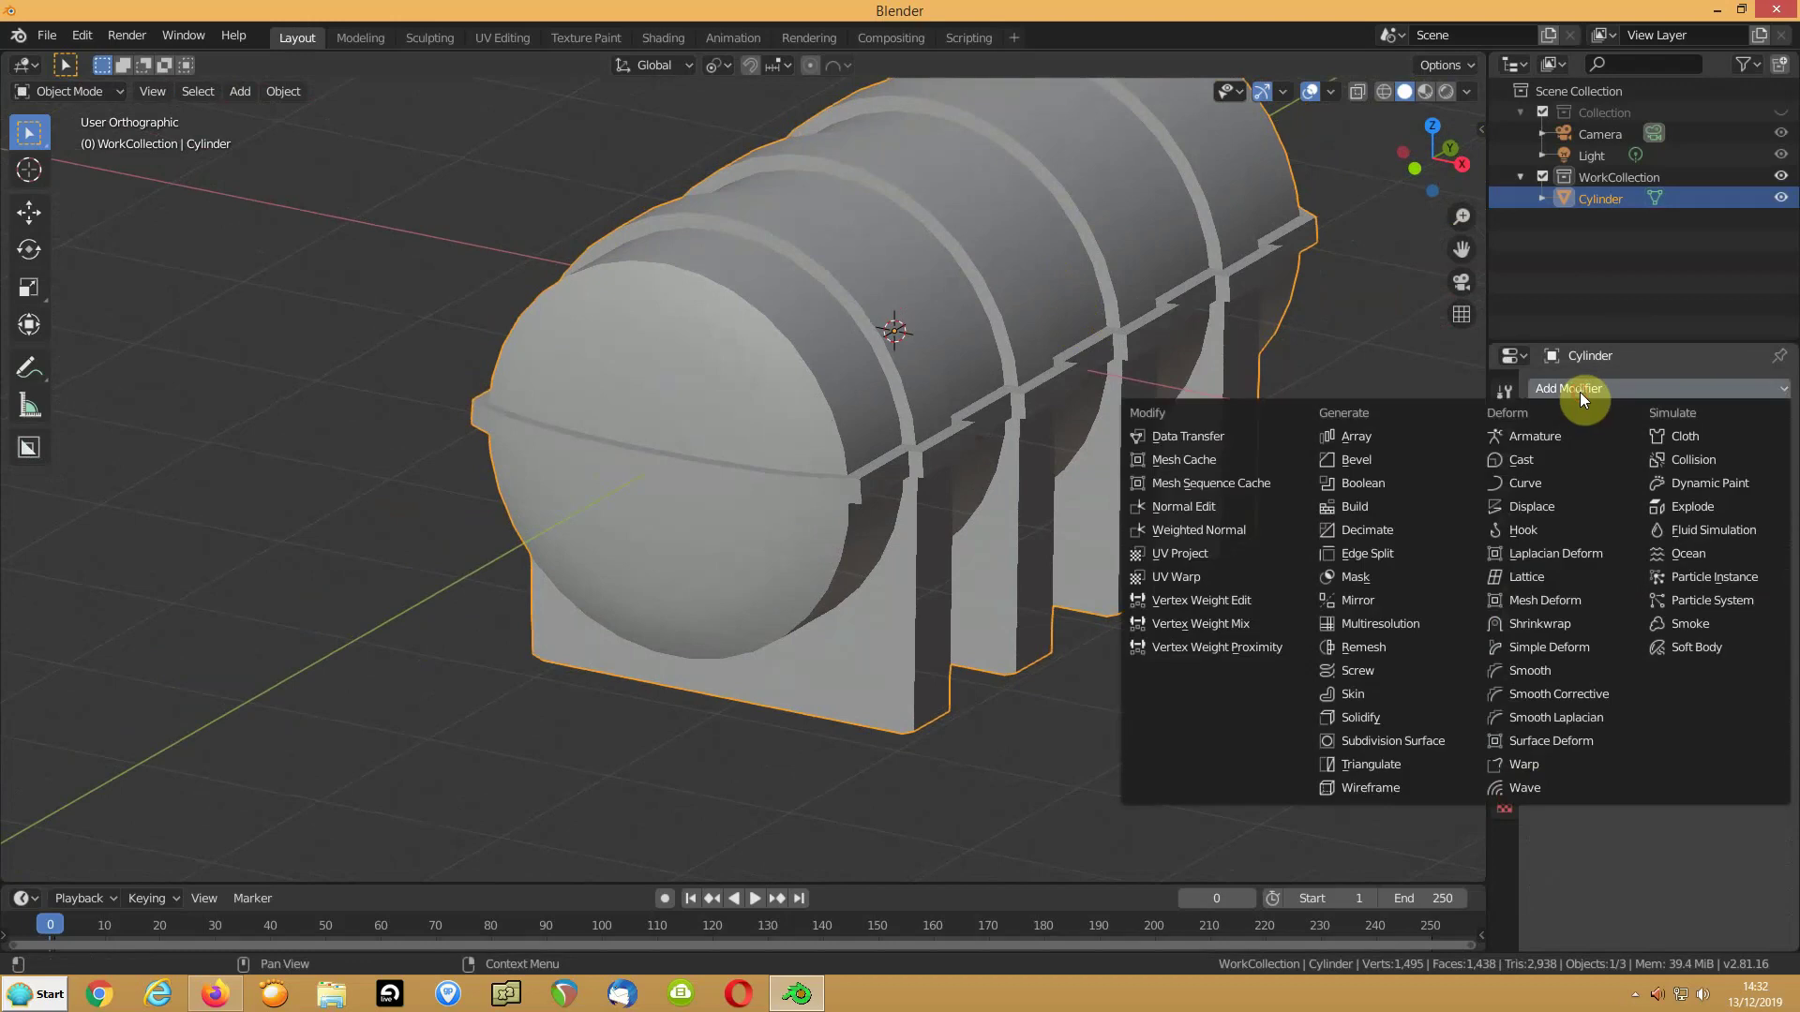
left_click(1365, 459)
left_click(1622, 644)
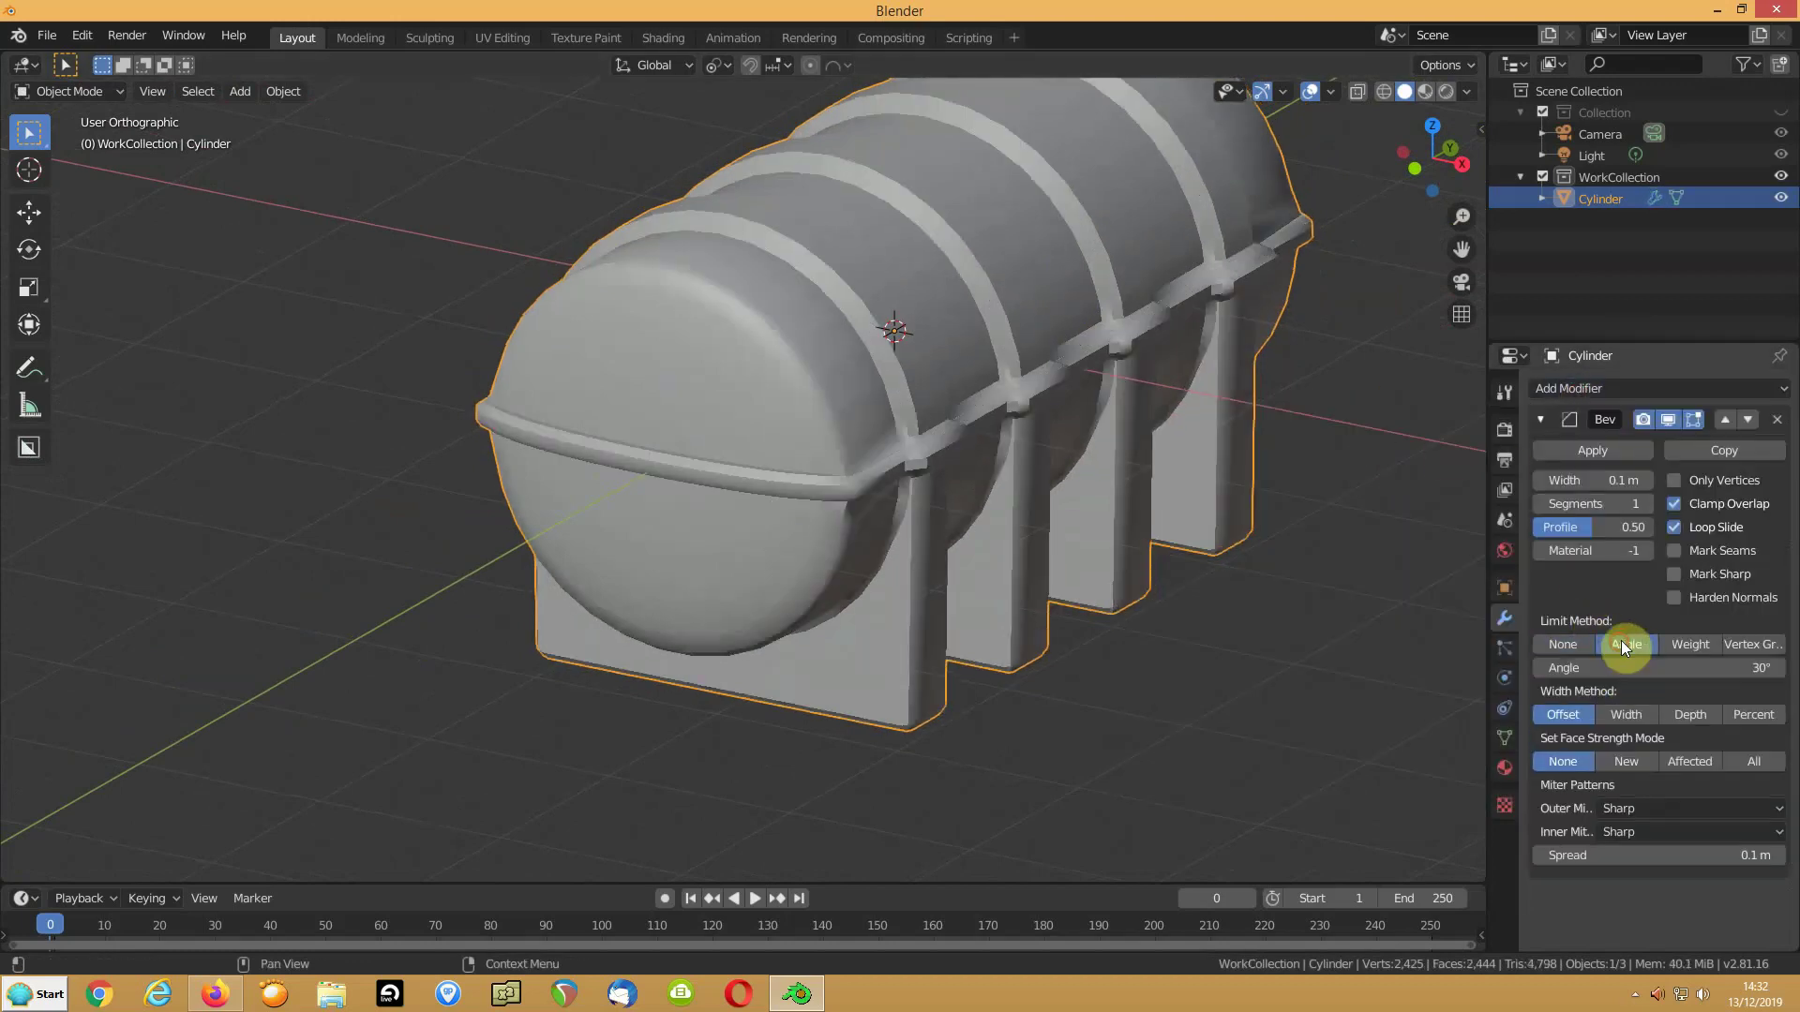
left_click(1584, 481)
key("Return")
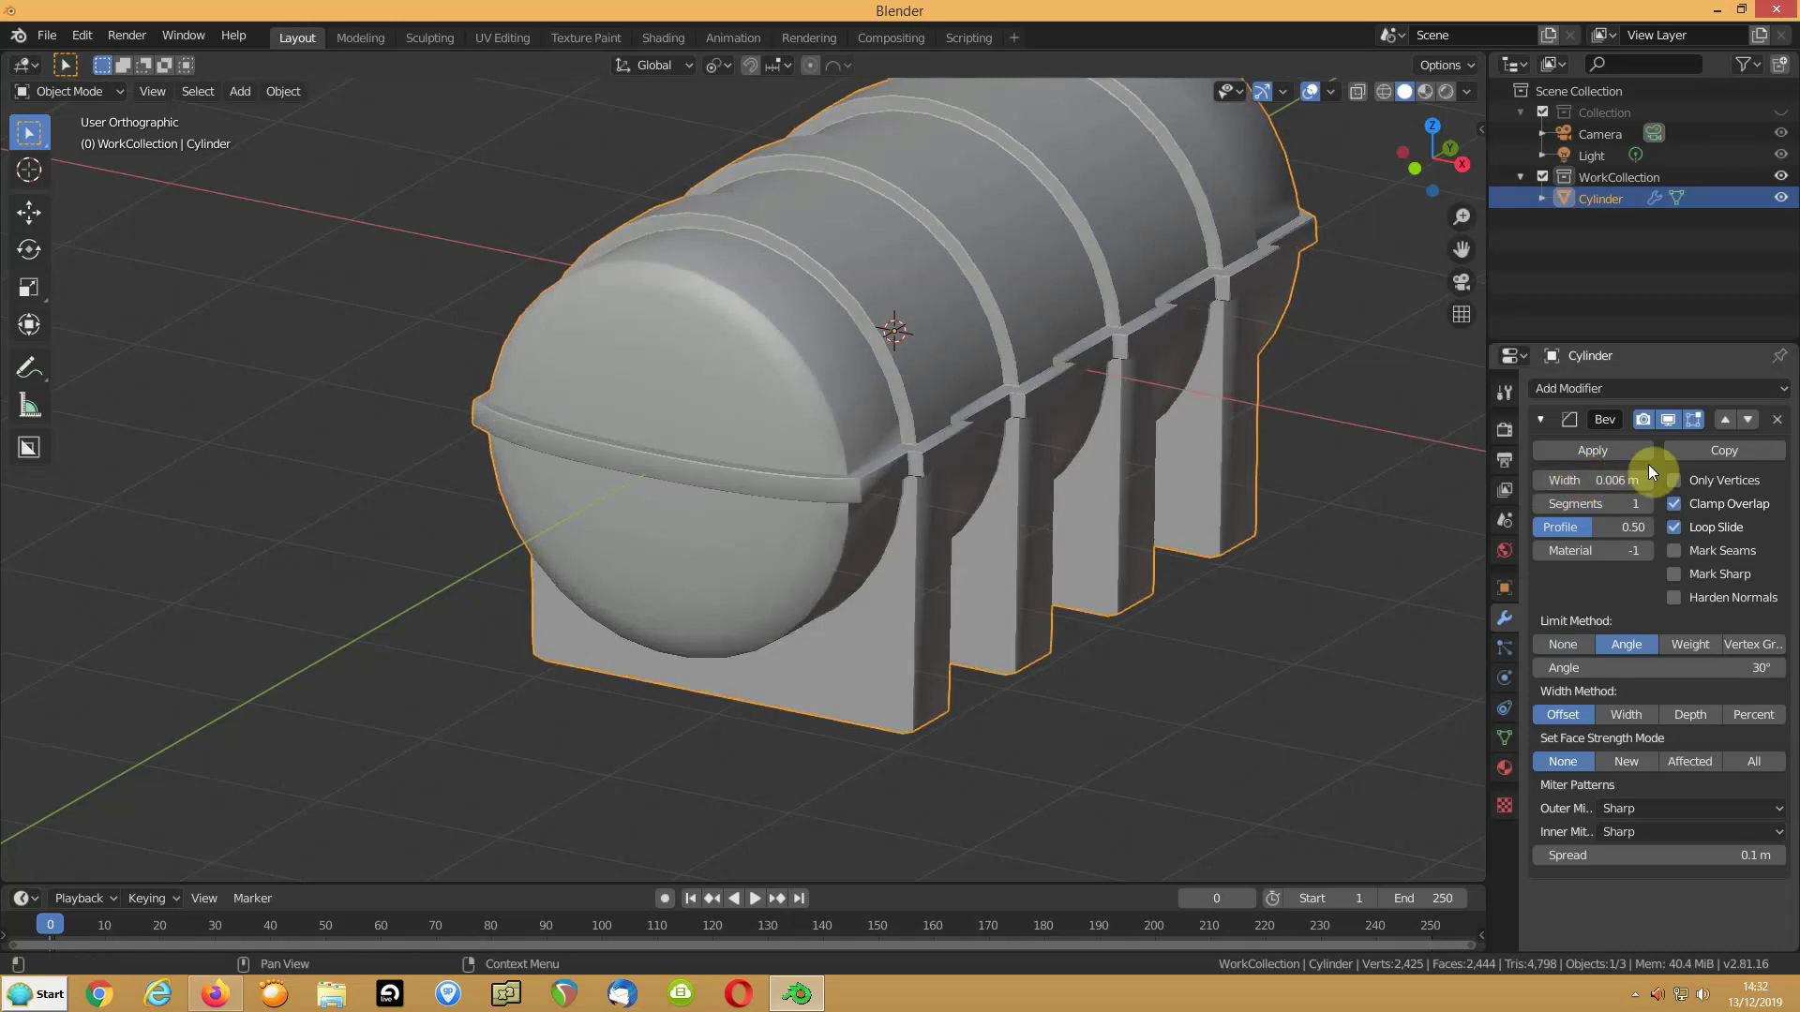
left_click(1646, 501)
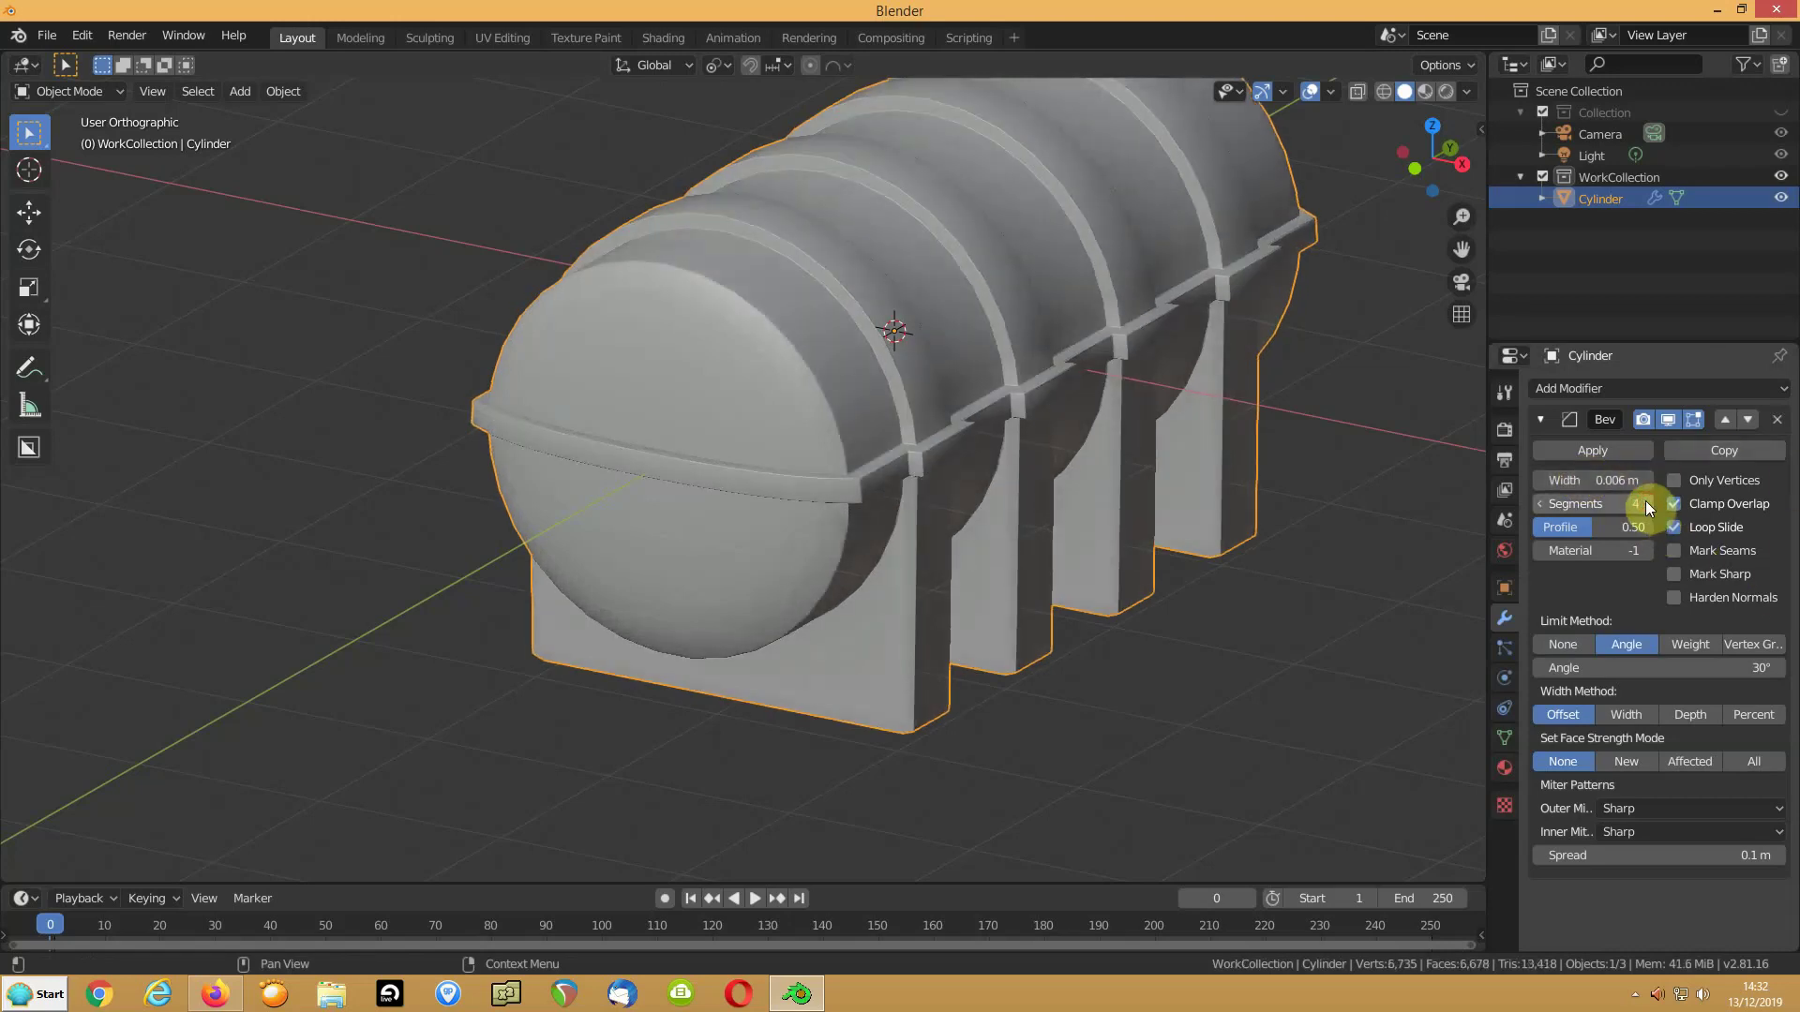
left_click(1676, 596)
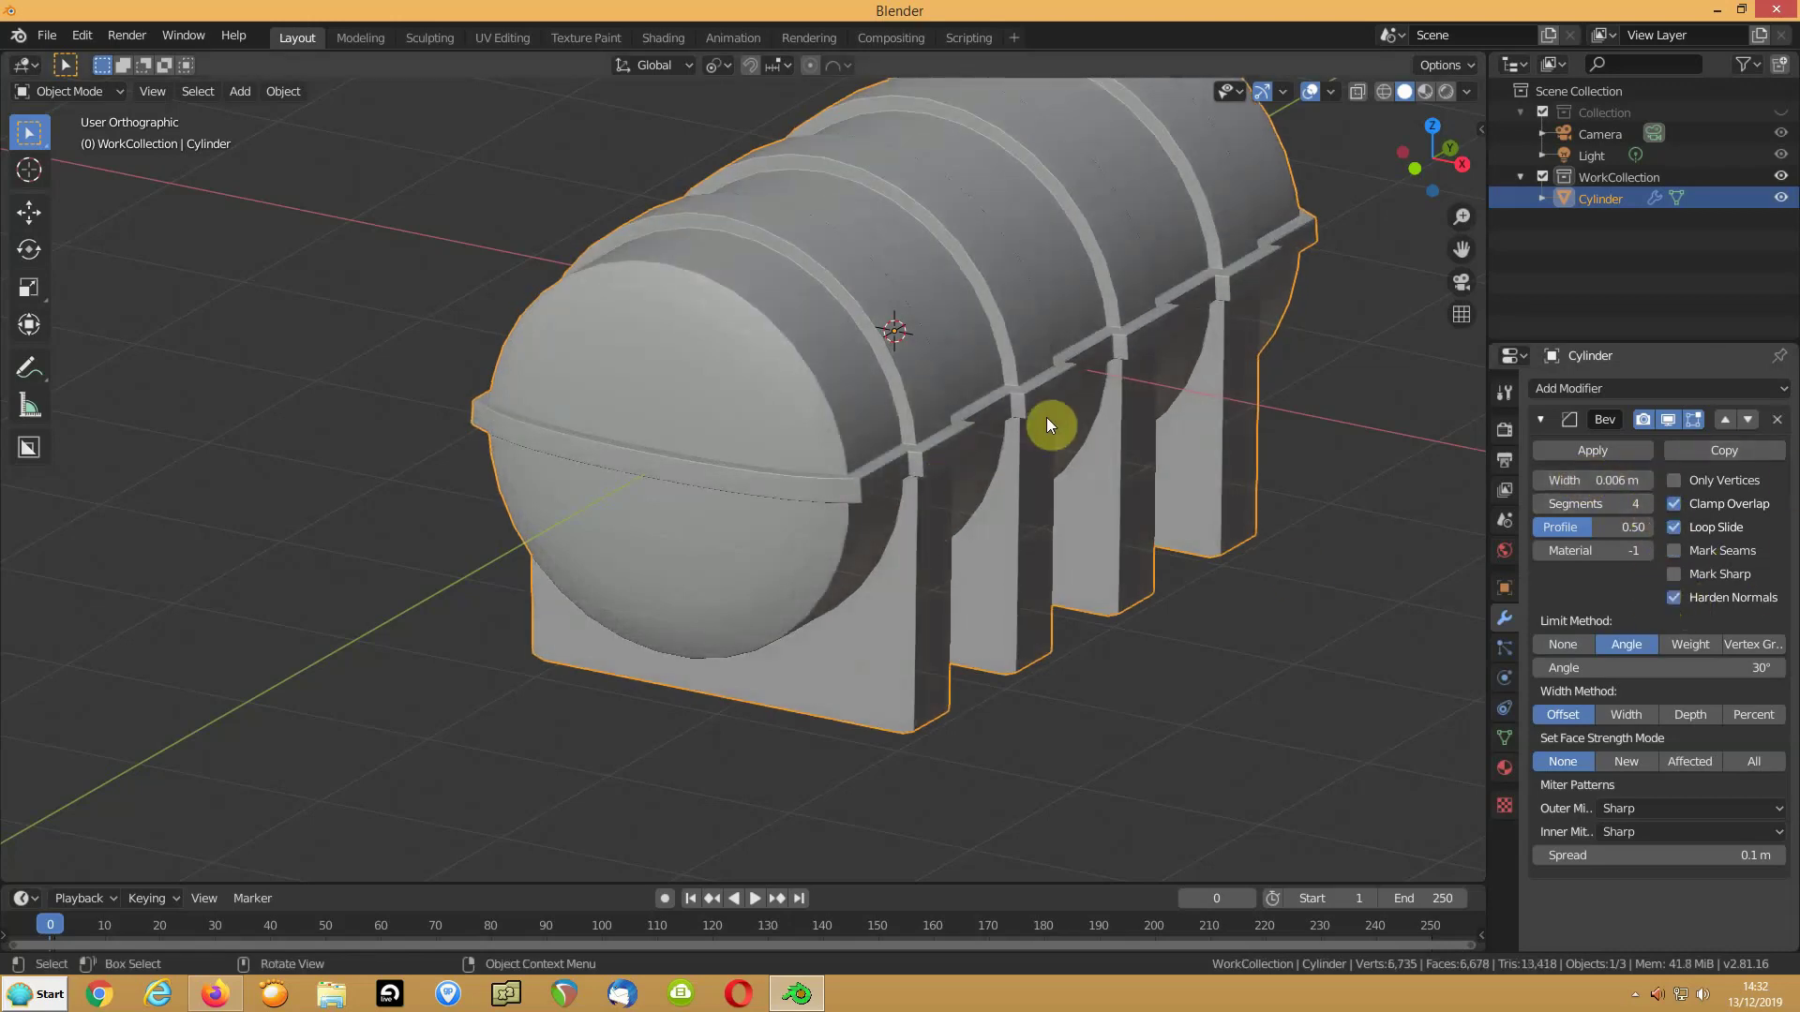
Orbit to a three-quarter view to inspect the bevelled tank
scroll(987, 436, "up", 1)
scroll(1142, 525, "up", 1)
scroll(1144, 526, "up", 1)
scroll(1143, 526, "down", 1)
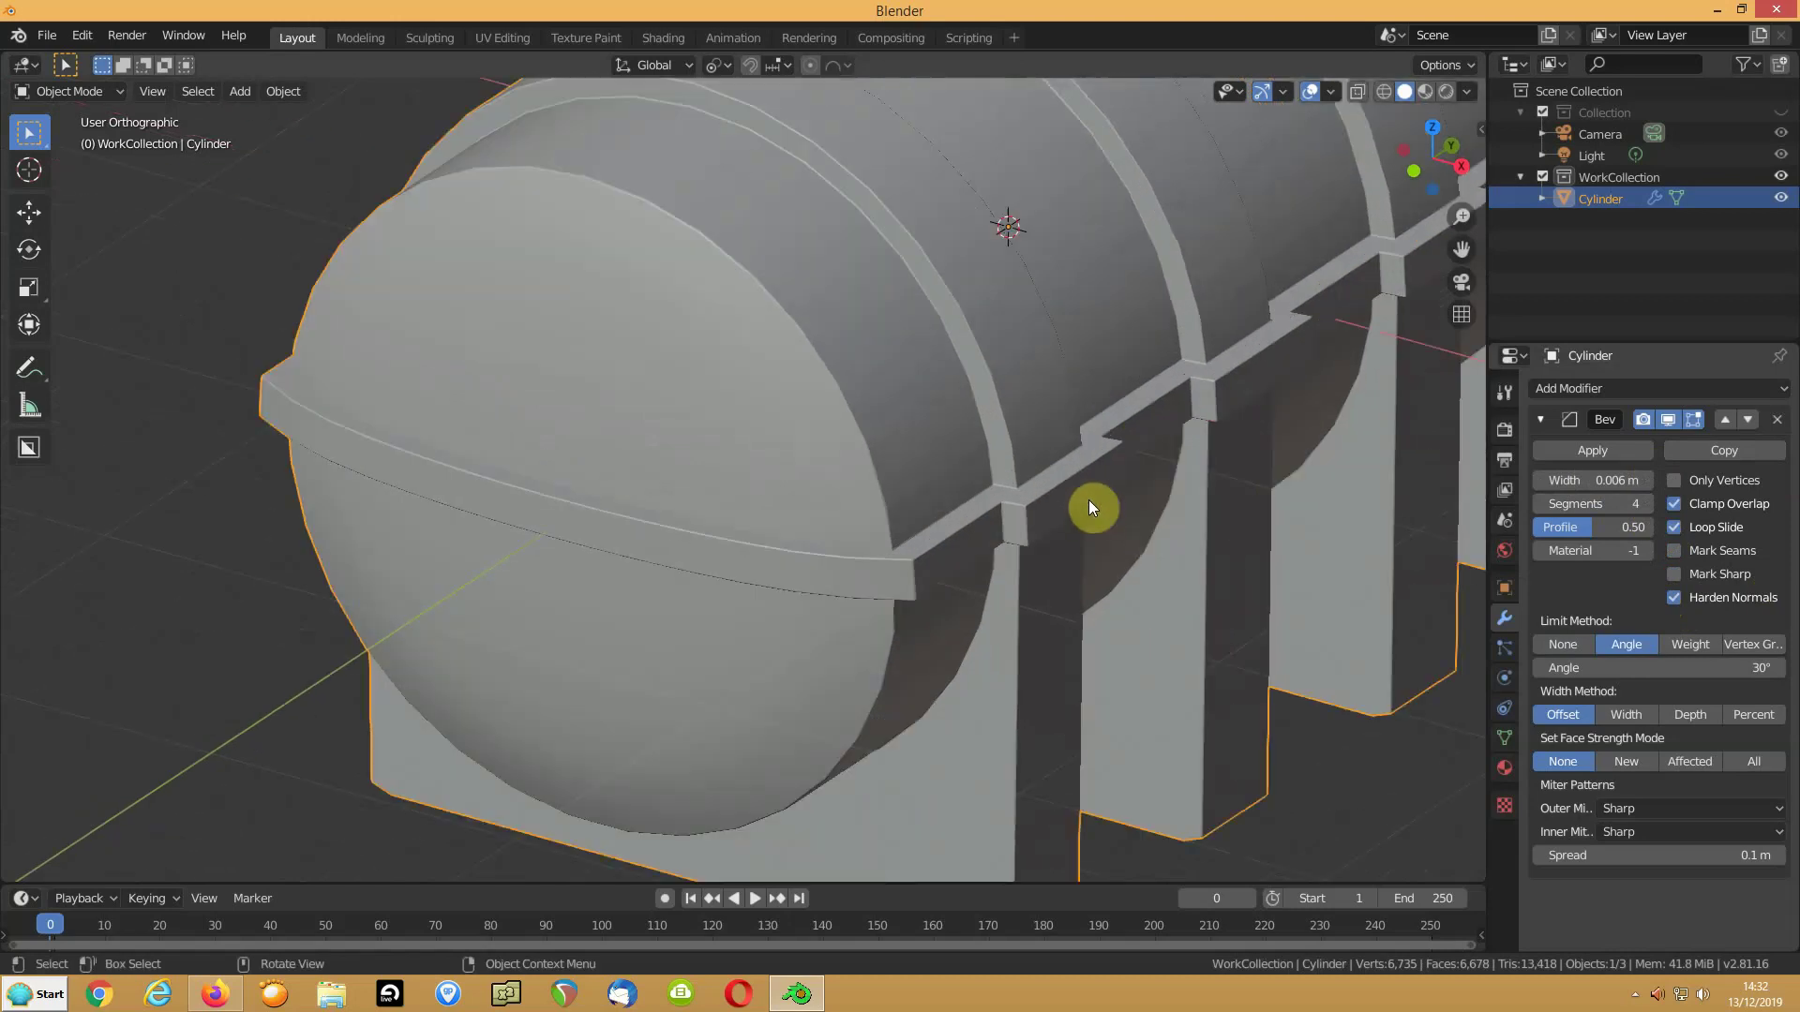
scroll(1087, 508, "down", 3)
scroll(1197, 462, "down", 1)
mouse_move(1184, 555)
middle_mouse_down()
mouse_move(1193, 526)
mouse_move(1177, 522)
mouse_move(1201, 559)
mouse_move(1053, 537)
middle_mouse_up()
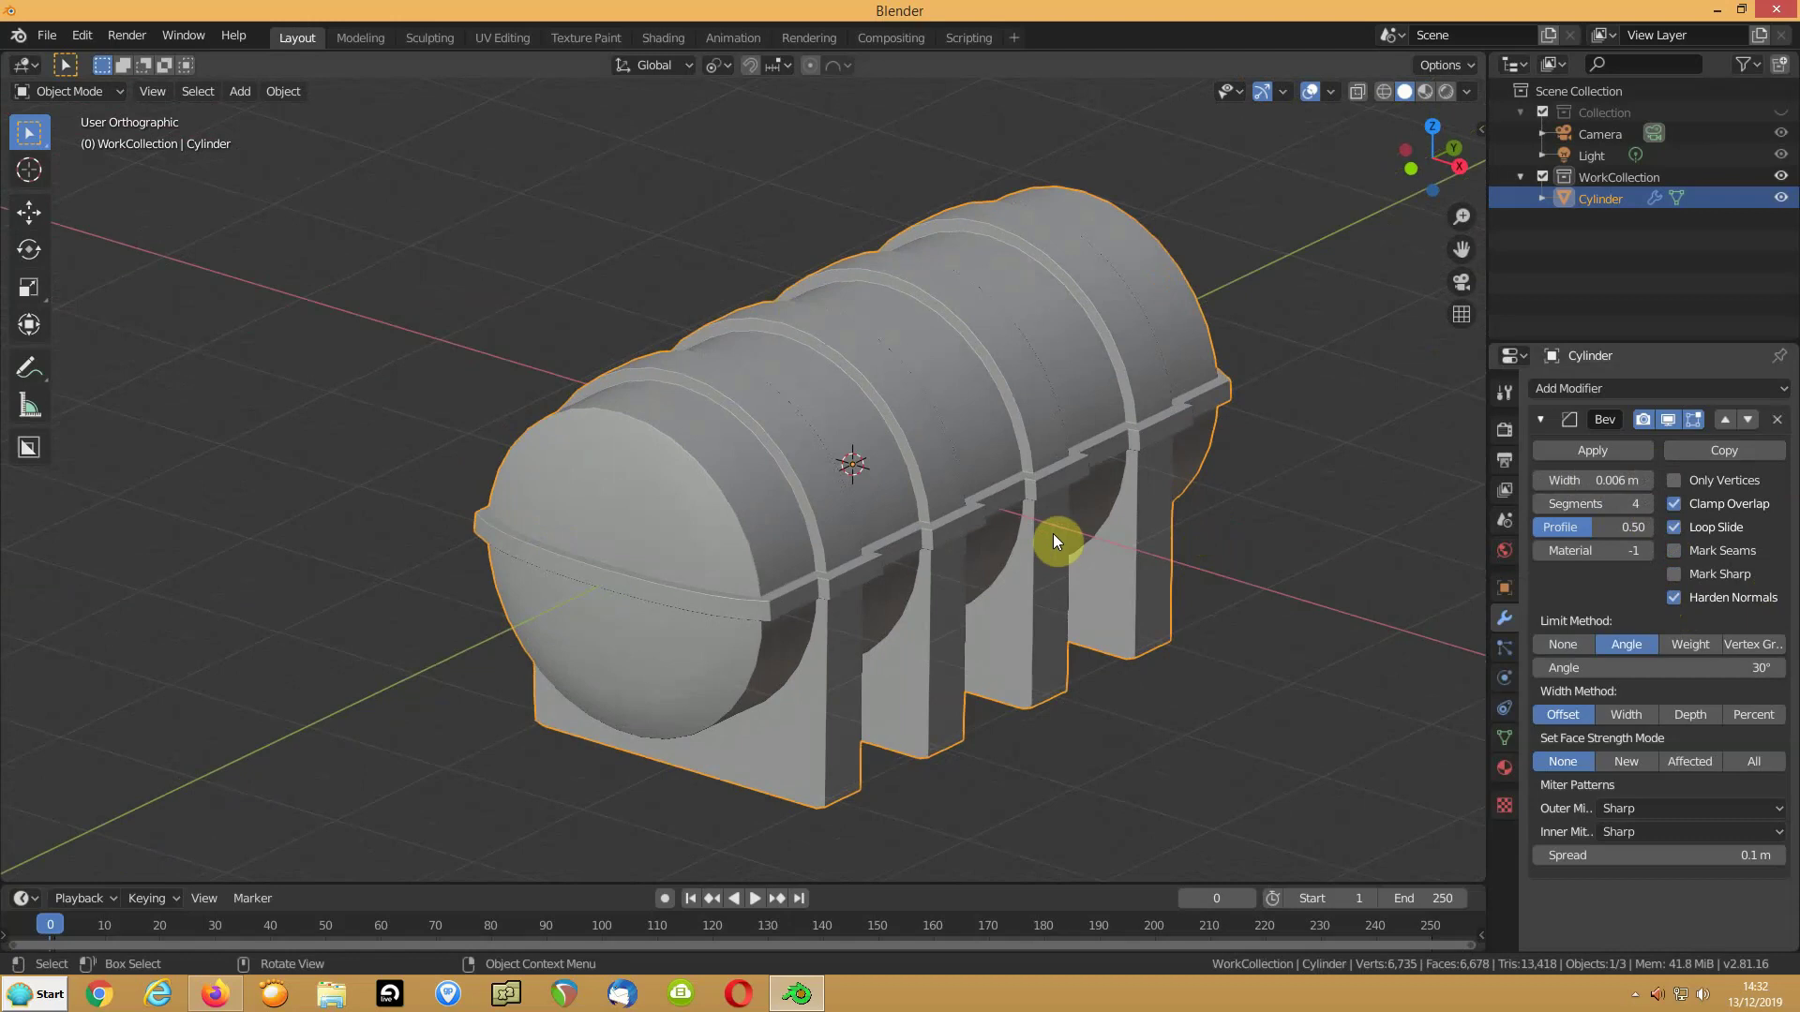
scroll(1078, 531, "up", 1)
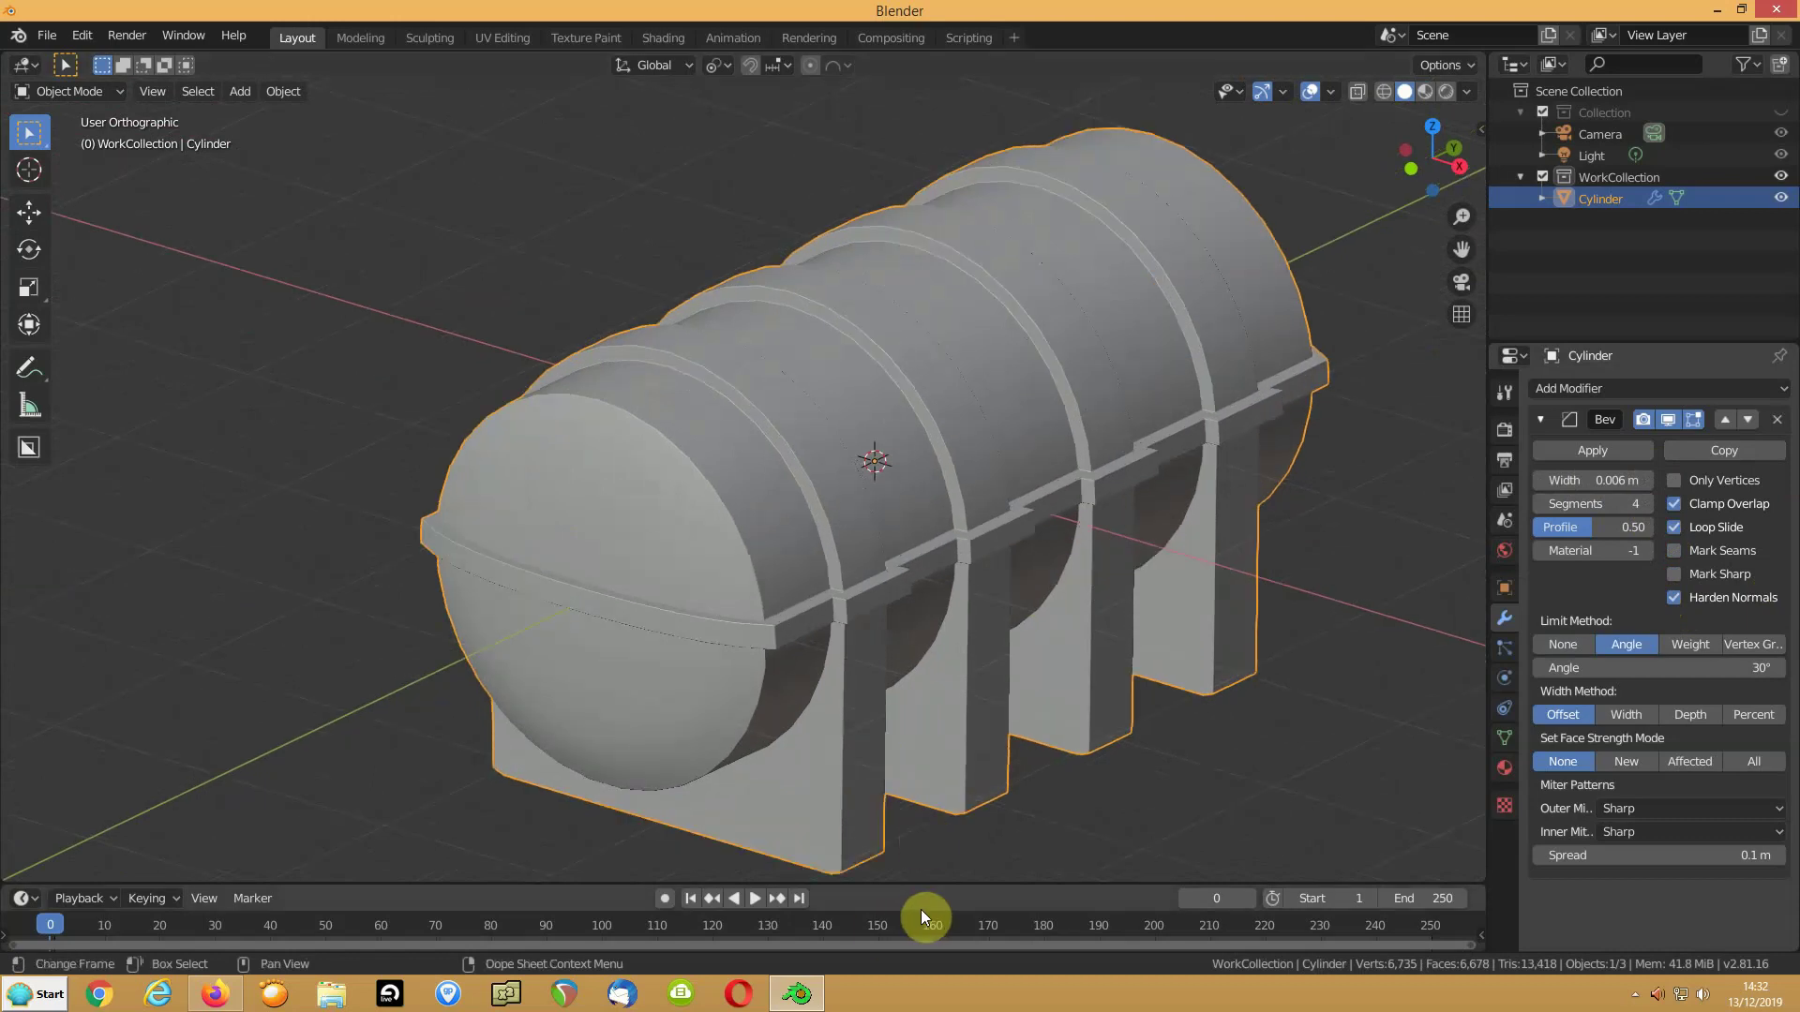
left_click(1632, 1001)
right_click(1606, 896)
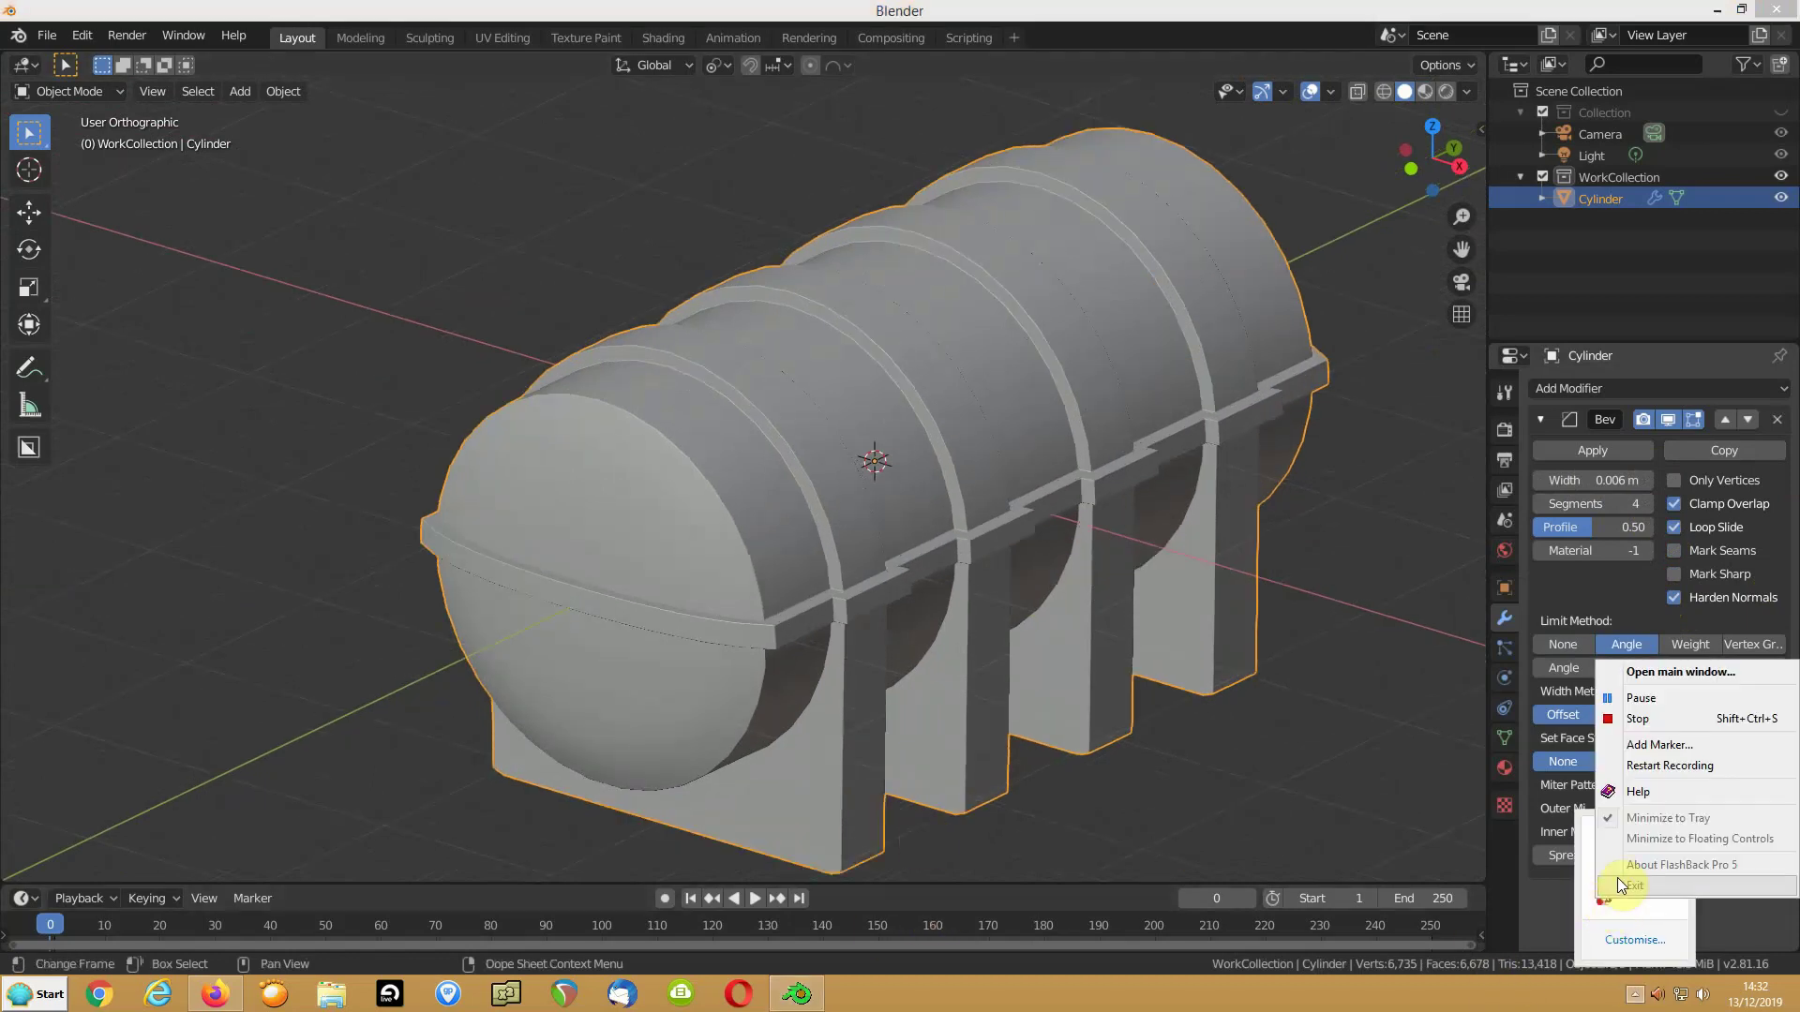